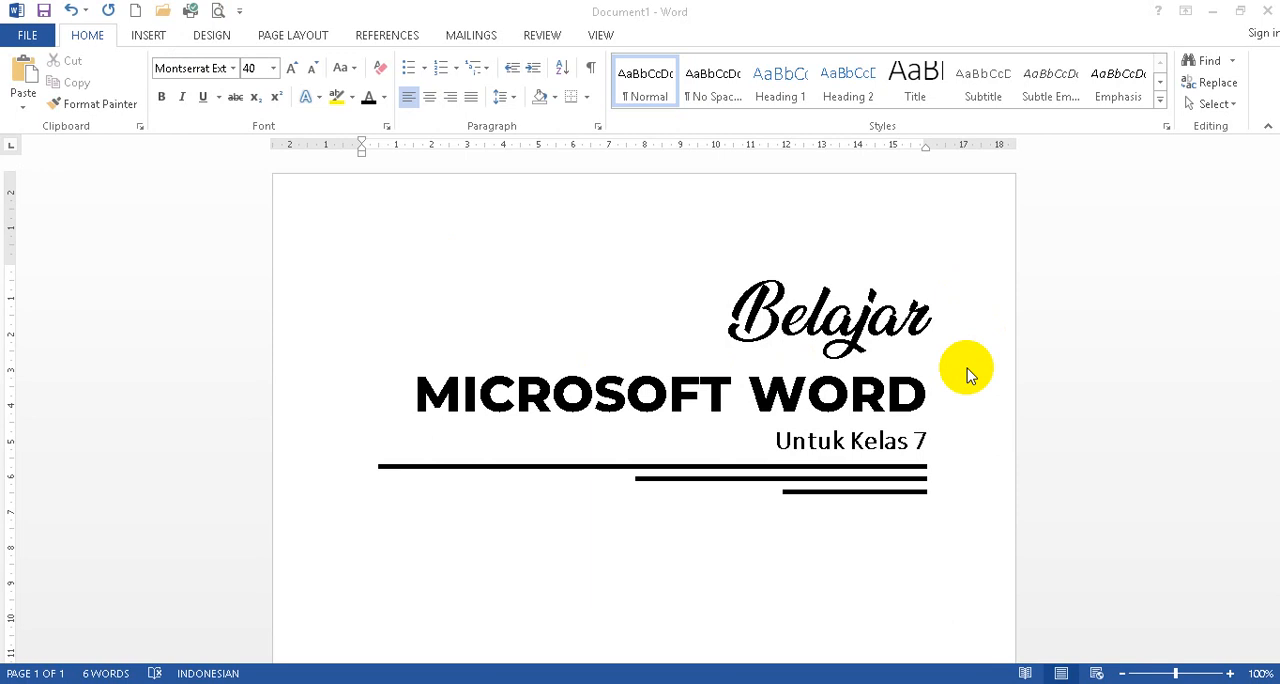
Examine the ribbon's command groups from Insert through View, returning to the Home commands.
{"action": "left_click_drag", "start_coordinate": [967, 368], "coordinate": [900, 388]}
{"action": "left_click", "coordinate": [957, 331]}
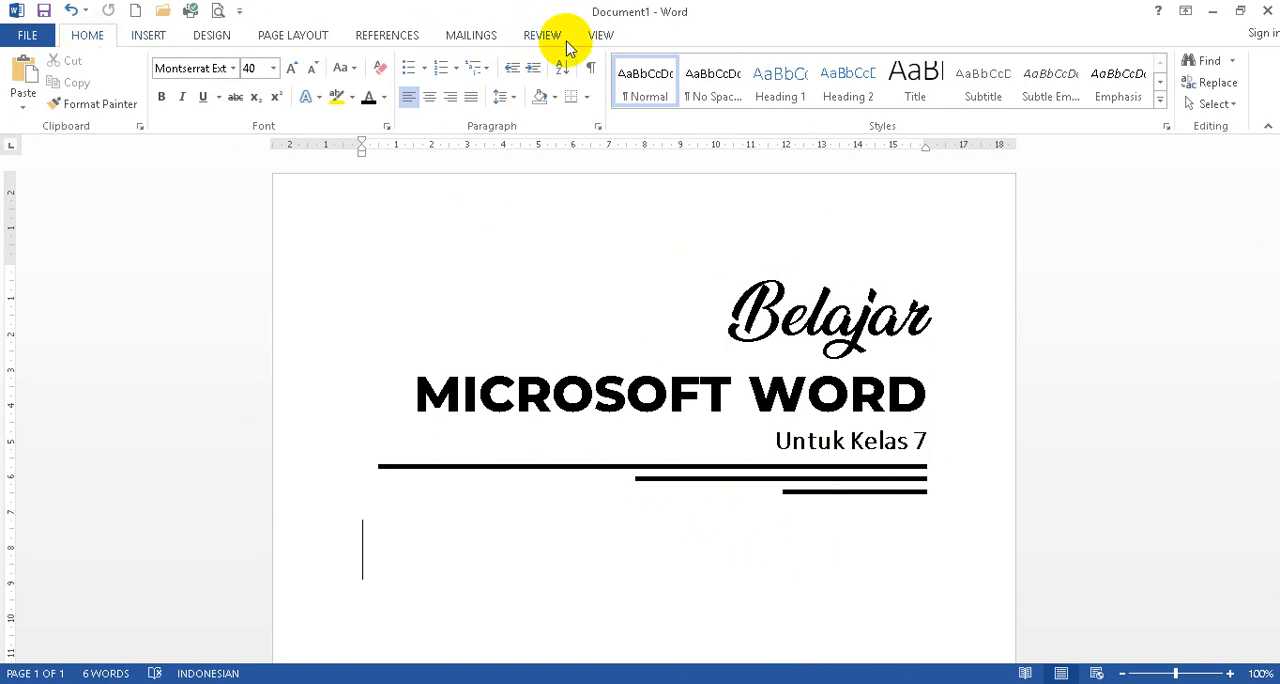
{"action": "left_click", "coordinate": [150, 36]}
{"action": "left_click", "coordinate": [211, 36]}
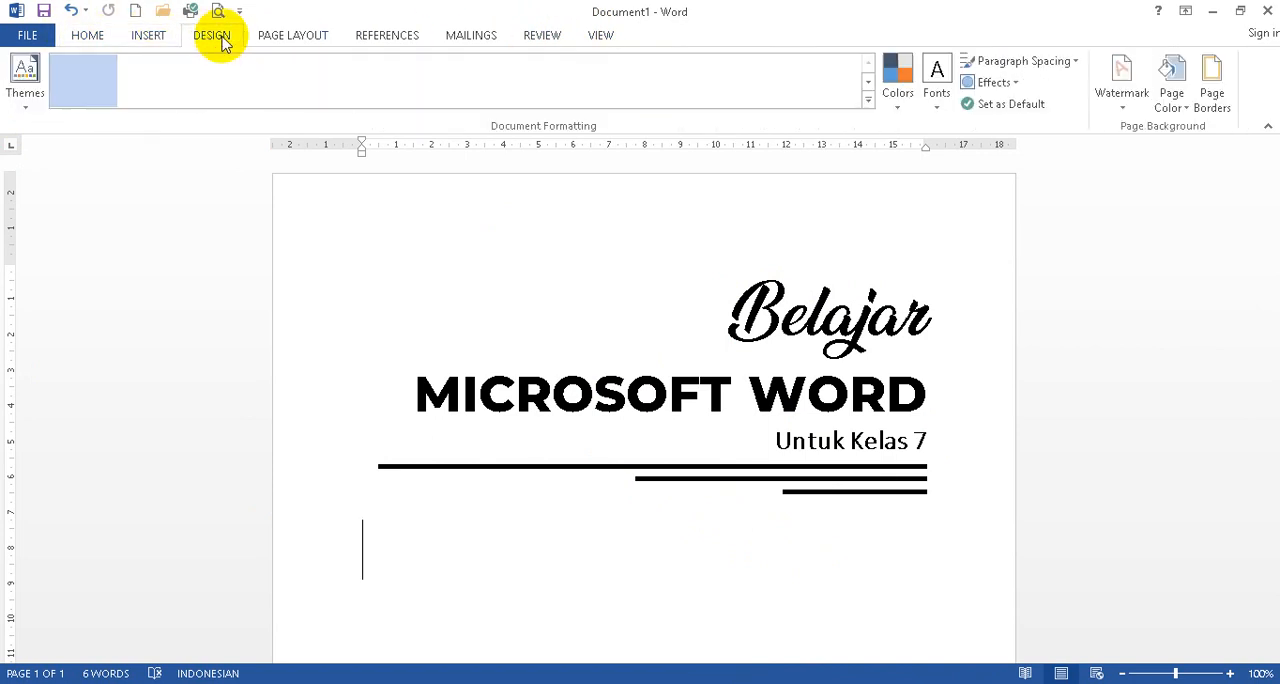
{"action": "left_click", "coordinate": [293, 36]}
{"action": "left_click", "coordinate": [387, 36]}
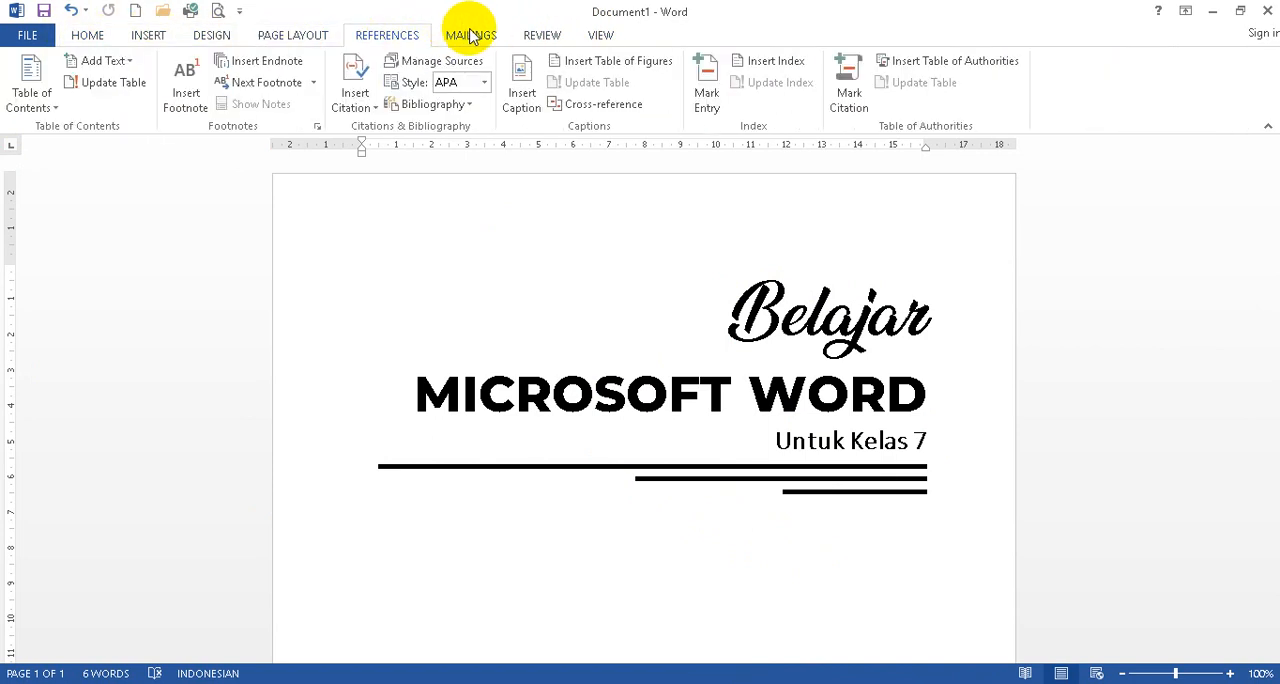
{"action": "left_click", "coordinate": [469, 35]}
{"action": "left_click", "coordinate": [545, 35]}
{"action": "left_click", "coordinate": [601, 36]}
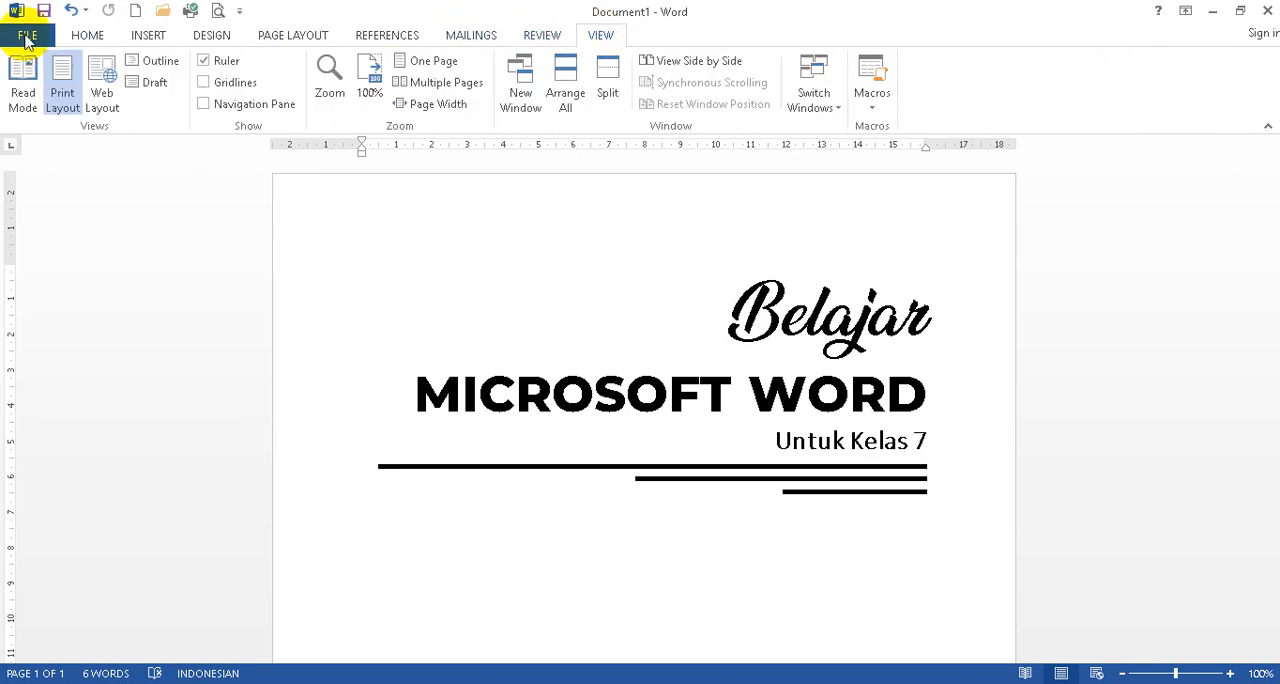
{"action": "left_click", "coordinate": [89, 36]}
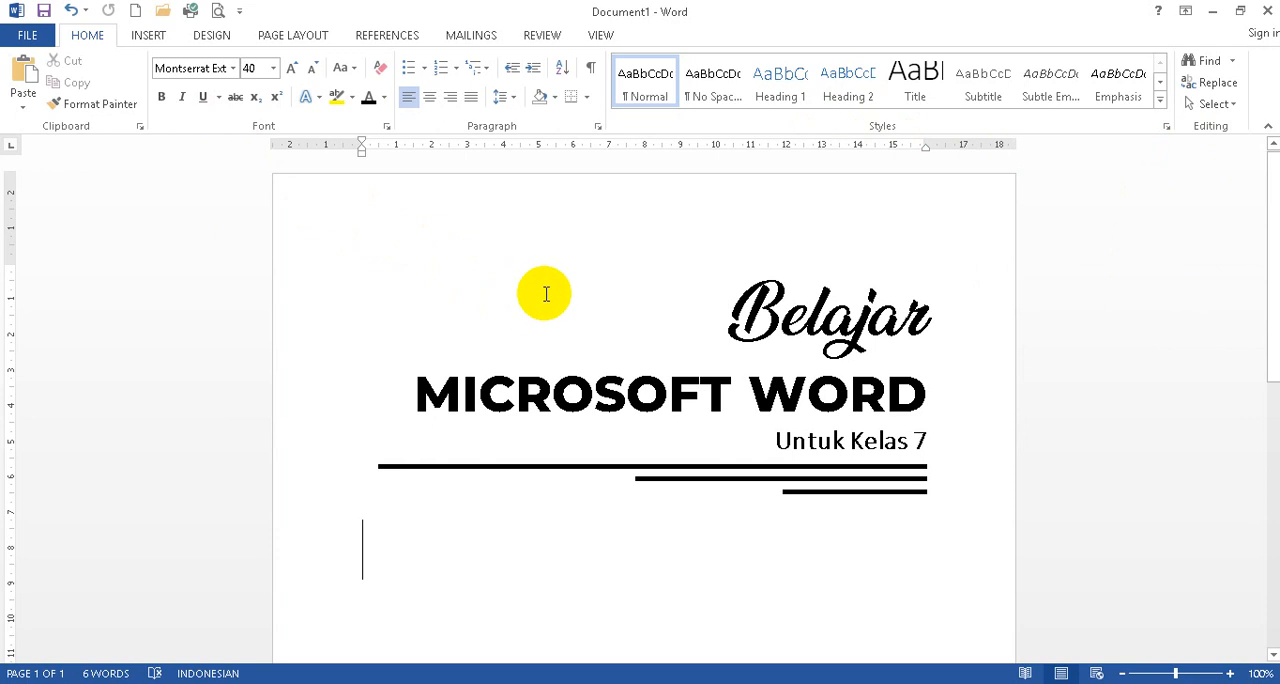
{"action": "left_click", "coordinate": [146, 42]}
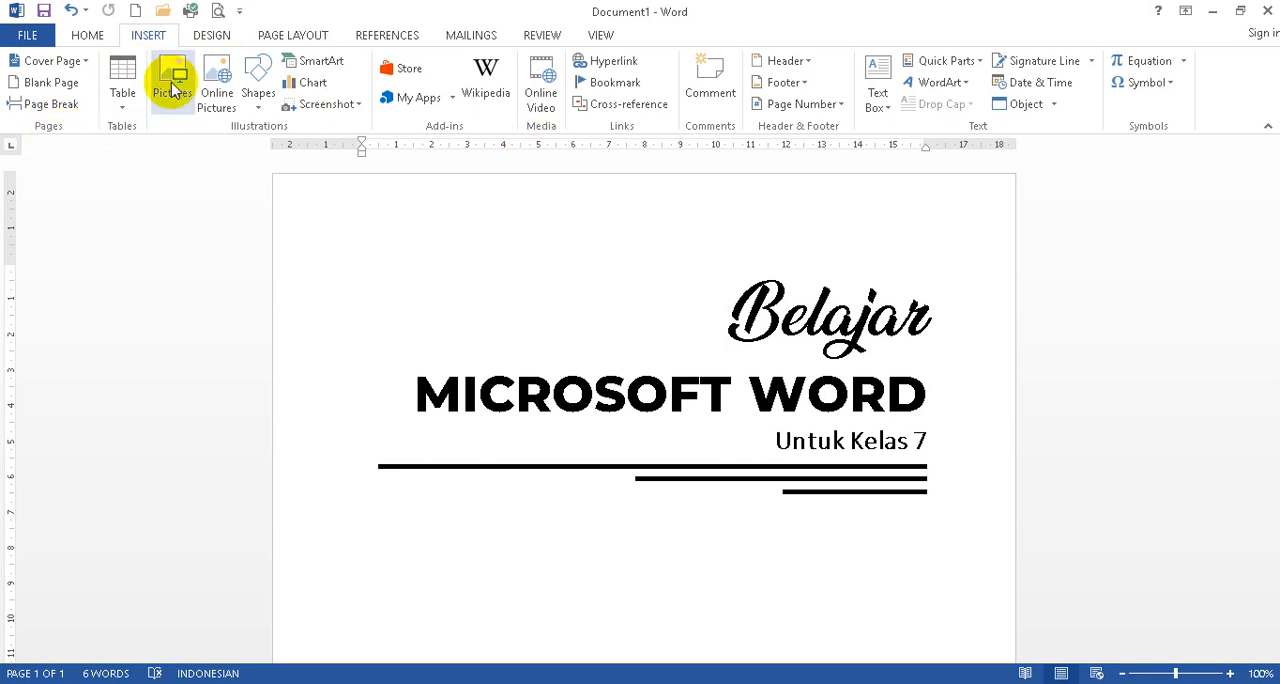
{"action": "left_click", "coordinate": [210, 35]}
{"action": "left_click", "coordinate": [292, 35]}
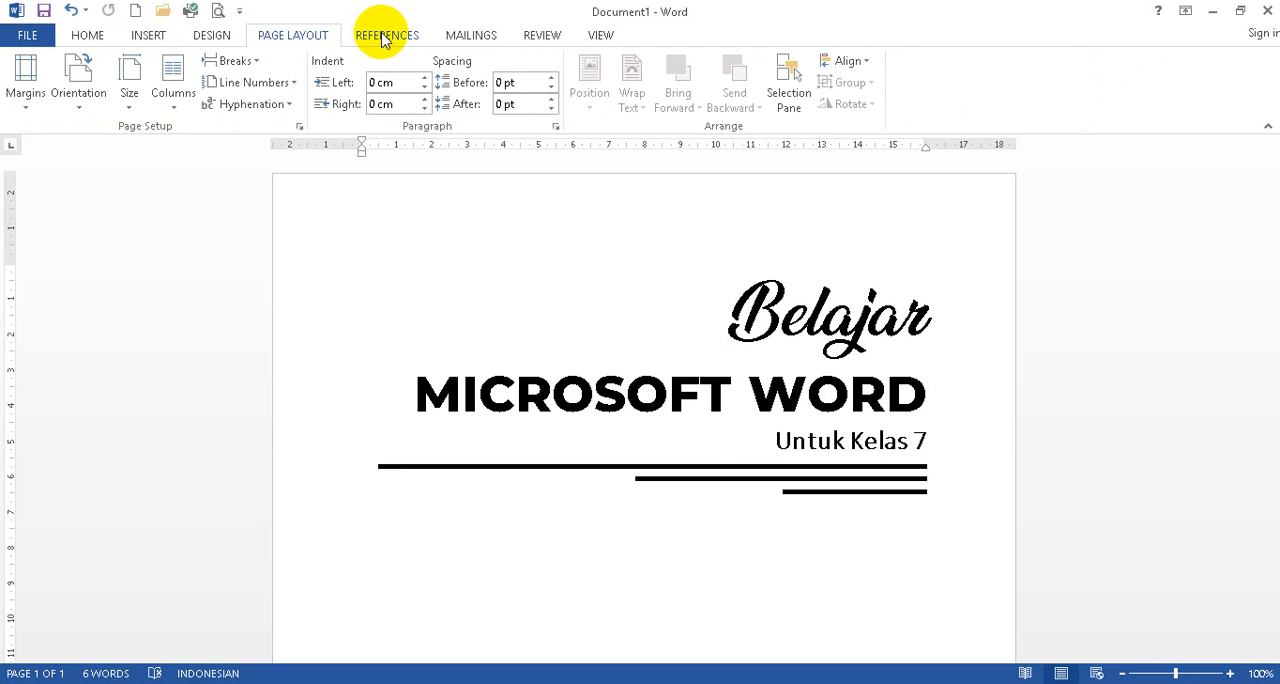
{"action": "left_click", "coordinate": [392, 35]}
{"action": "left_click", "coordinate": [468, 35]}
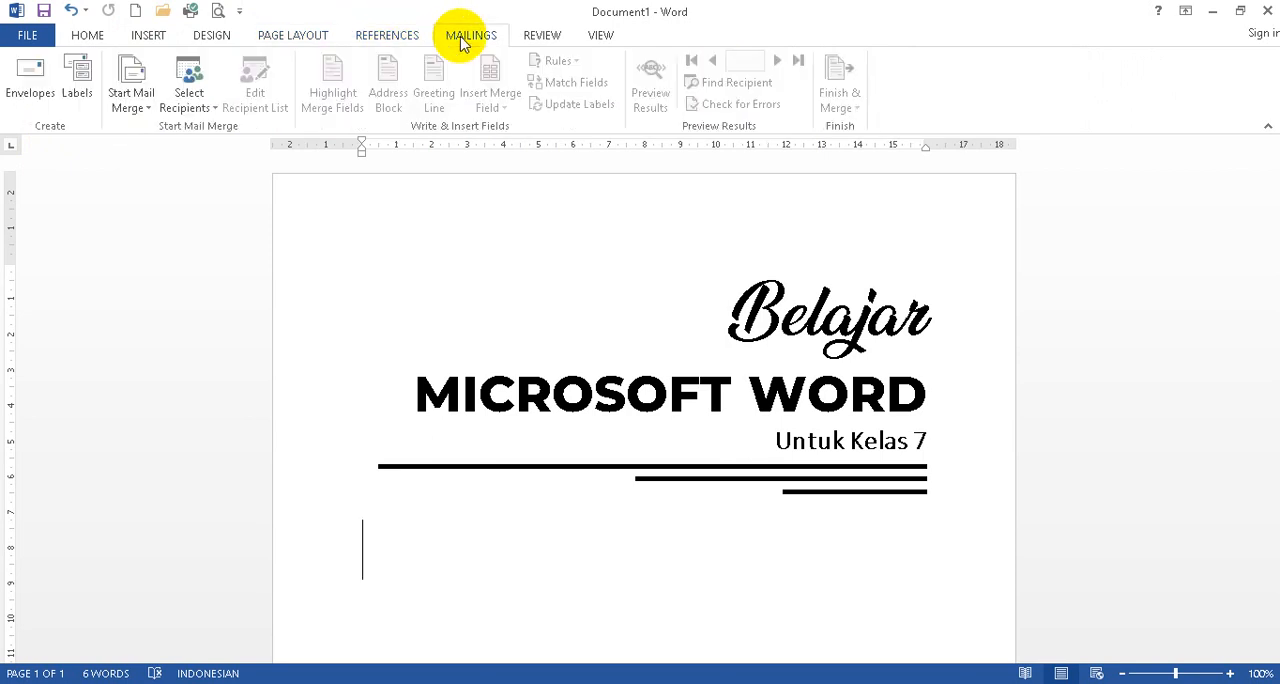
{"action": "left_click", "coordinate": [540, 35]}
{"action": "left_click", "coordinate": [600, 35]}
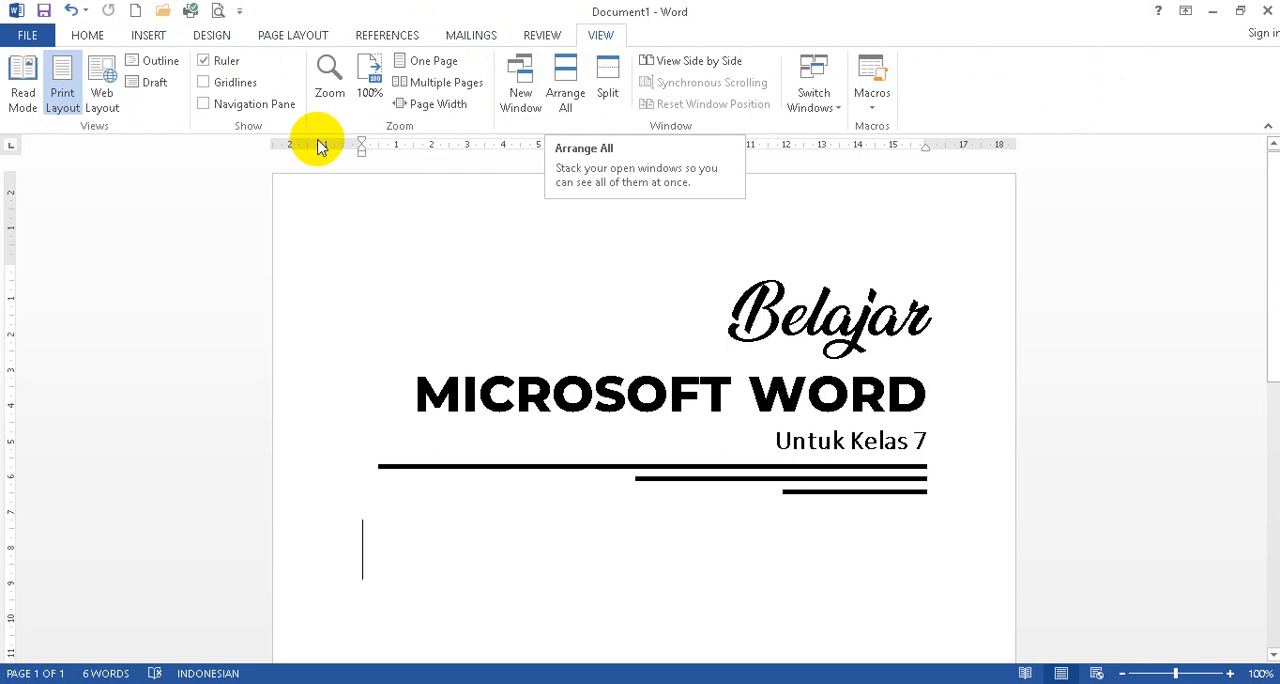
{"action": "left_click", "coordinate": [87, 33]}
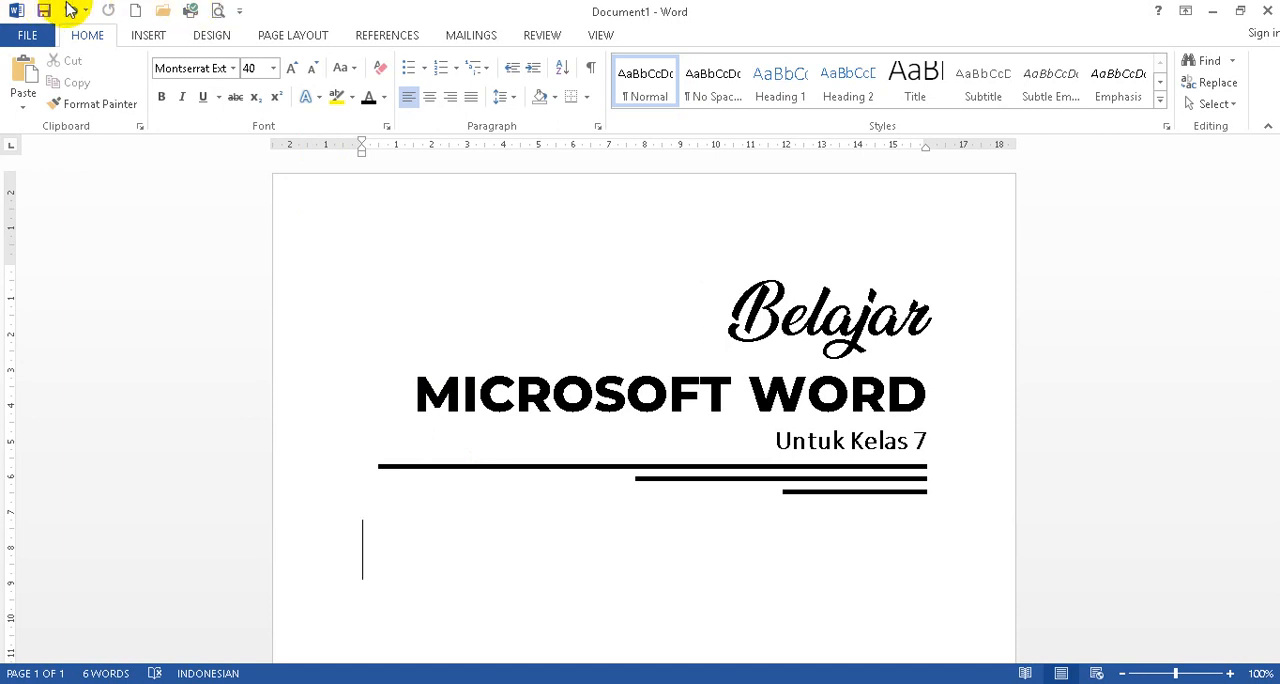
Remove the Quick Print command from the Quick Access Toolbar.
{"action": "left_click", "coordinate": [239, 11]}
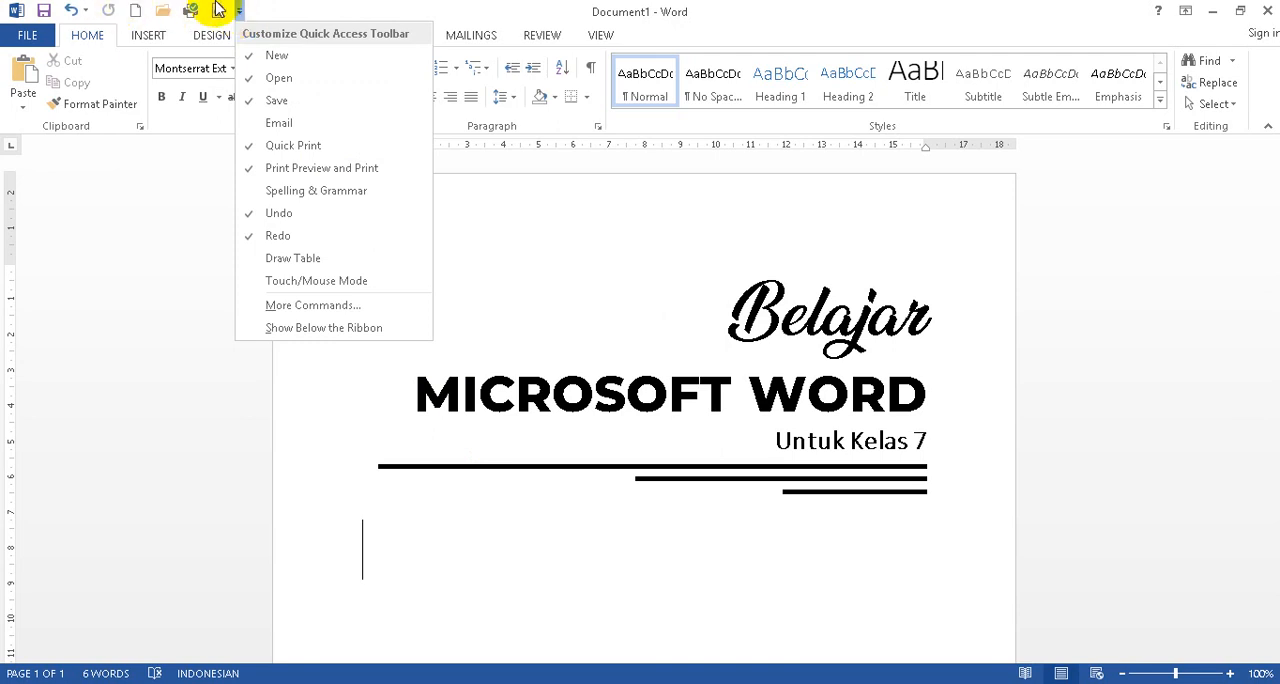
{"action": "left_click", "coordinate": [259, 148]}
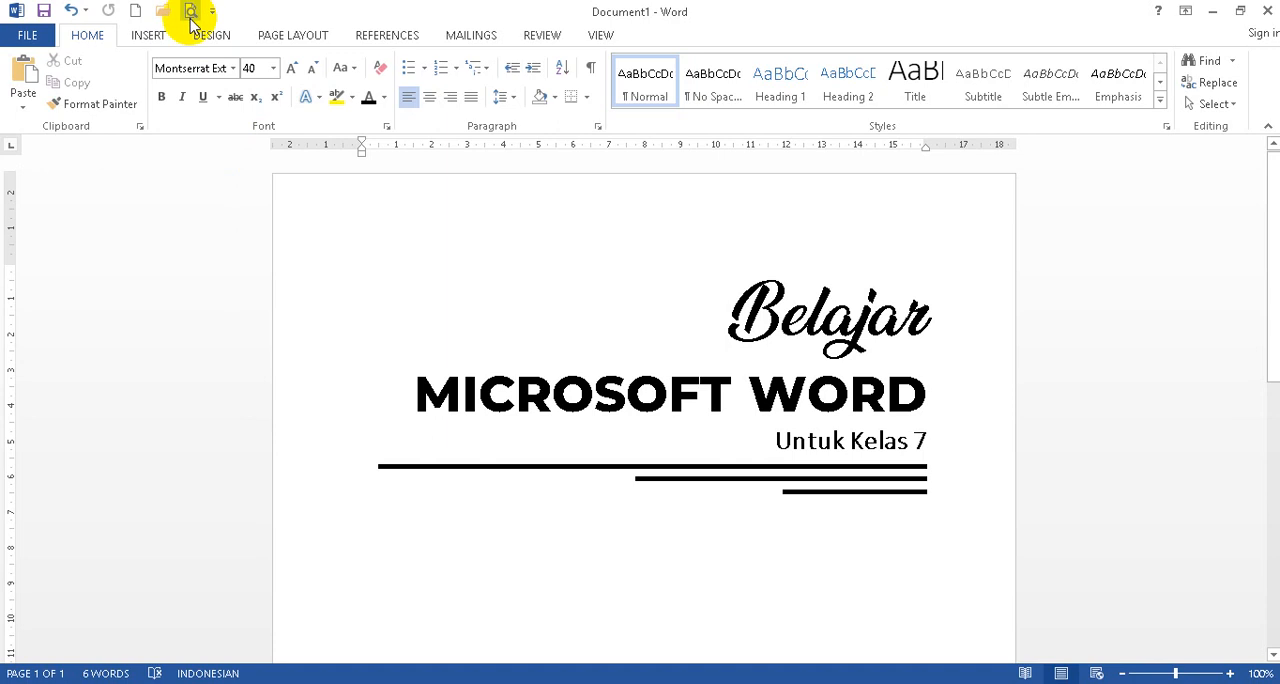
{"action": "left_click", "coordinate": [361, 240]}
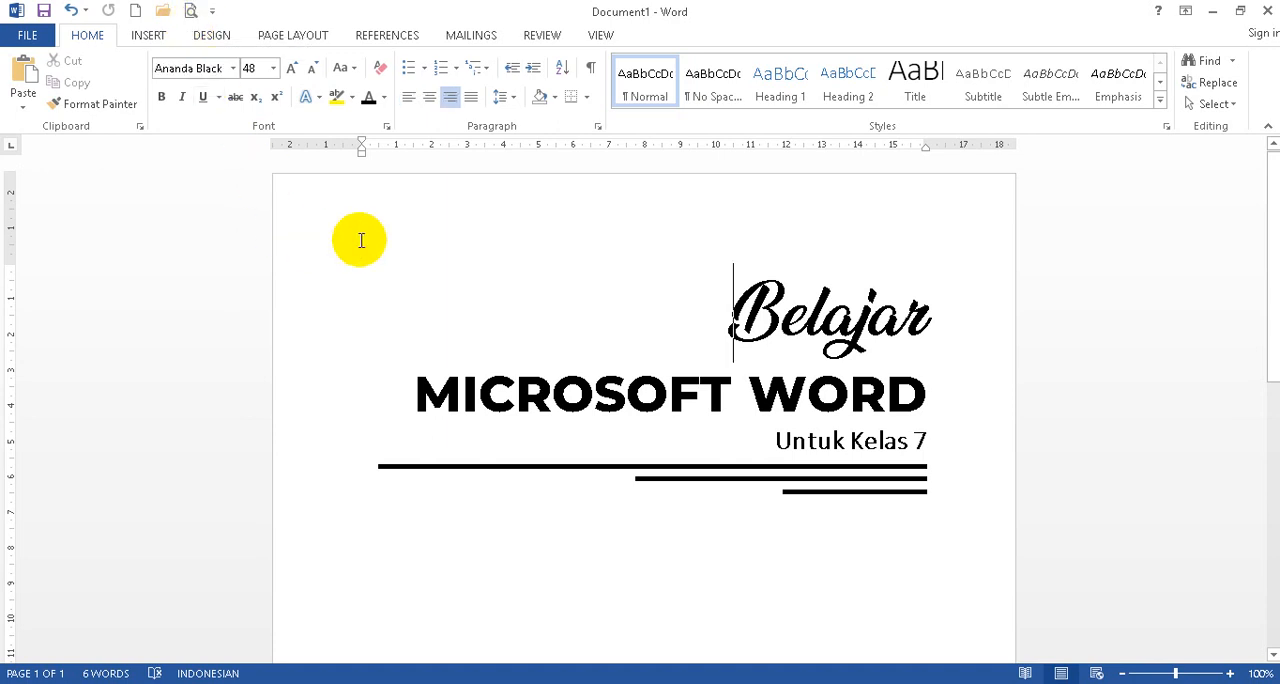
Show the templates available for creating a new document.
{"action": "left_click", "coordinate": [22, 38]}
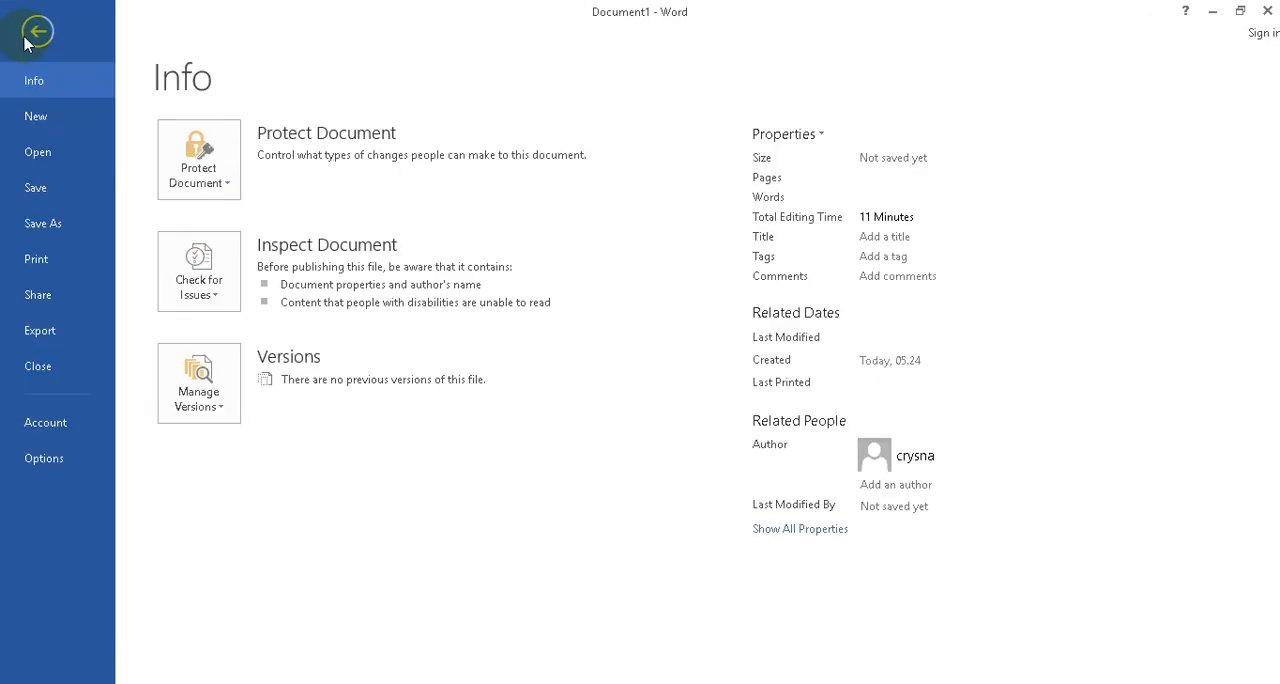
{"action": "left_click", "coordinate": [35, 118]}
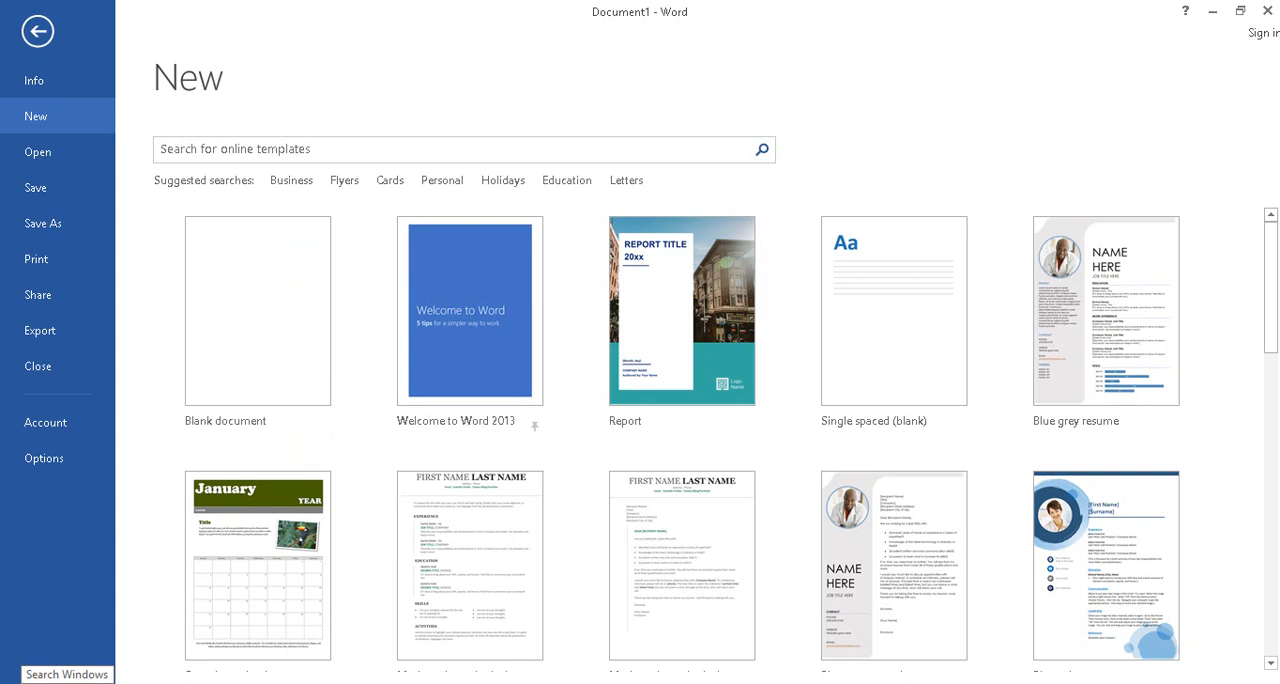
{"action": "left_click", "coordinate": [60, 682]}
{"action": "left_click", "coordinate": [77, 666]}
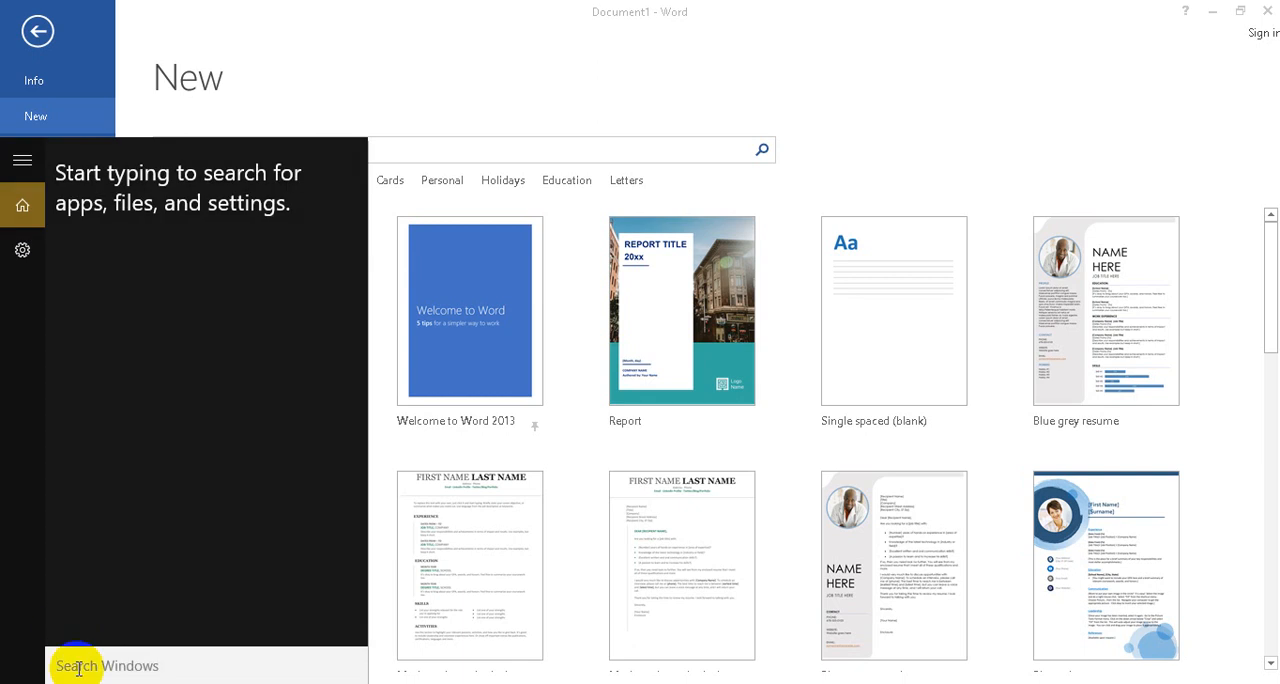
{"action": "type", "text": "word"}
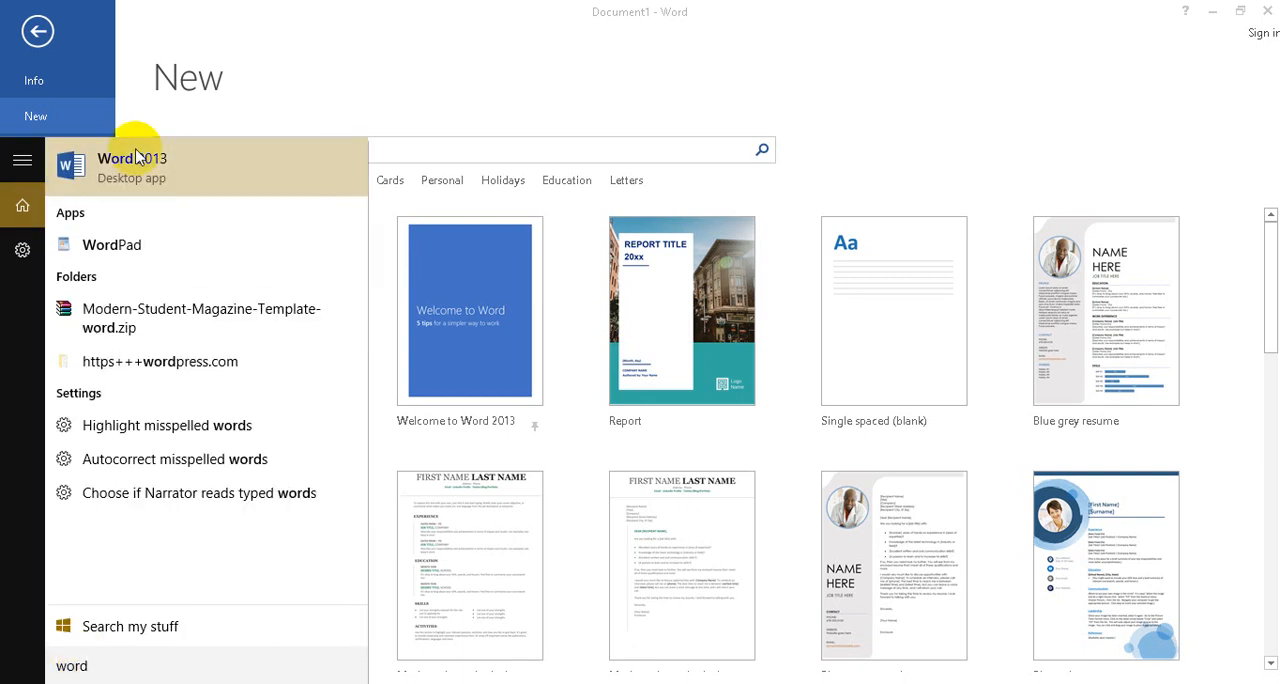
{"action": "left_click", "coordinate": [392, 60]}
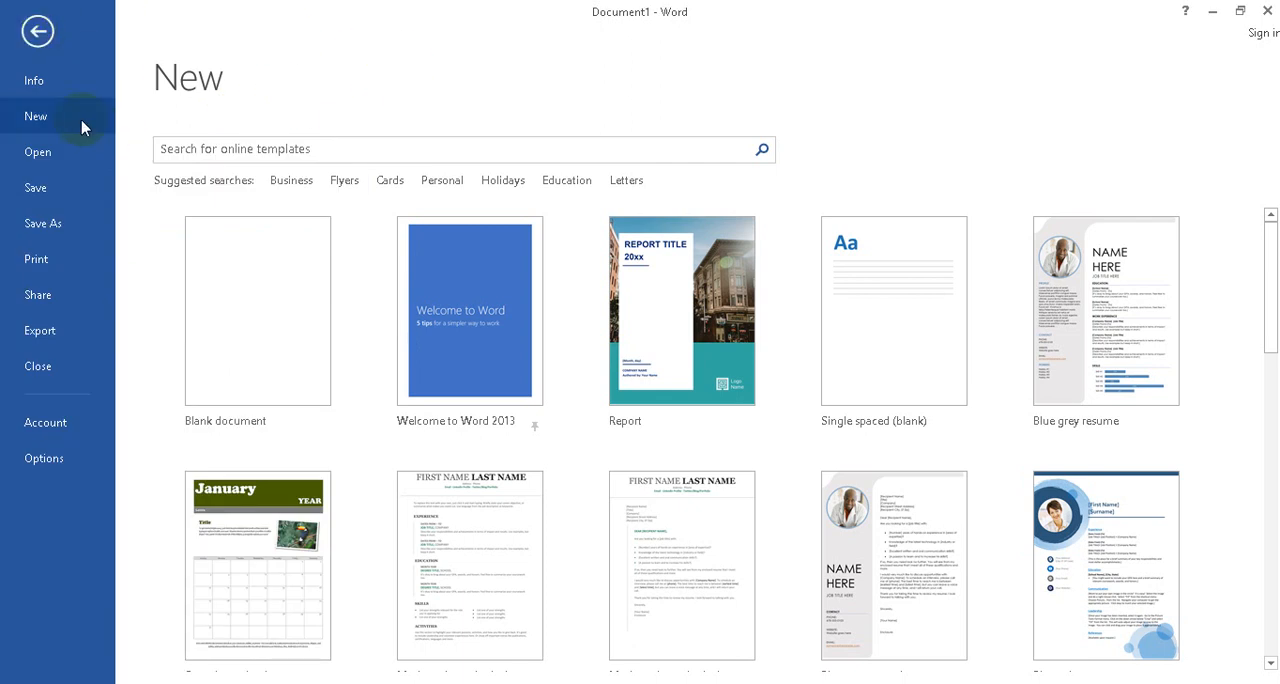
Create a blank document and write "Hari ini saya sedang belajar Microsoft Word" at its start.
{"action": "left_click", "coordinate": [259, 307]}
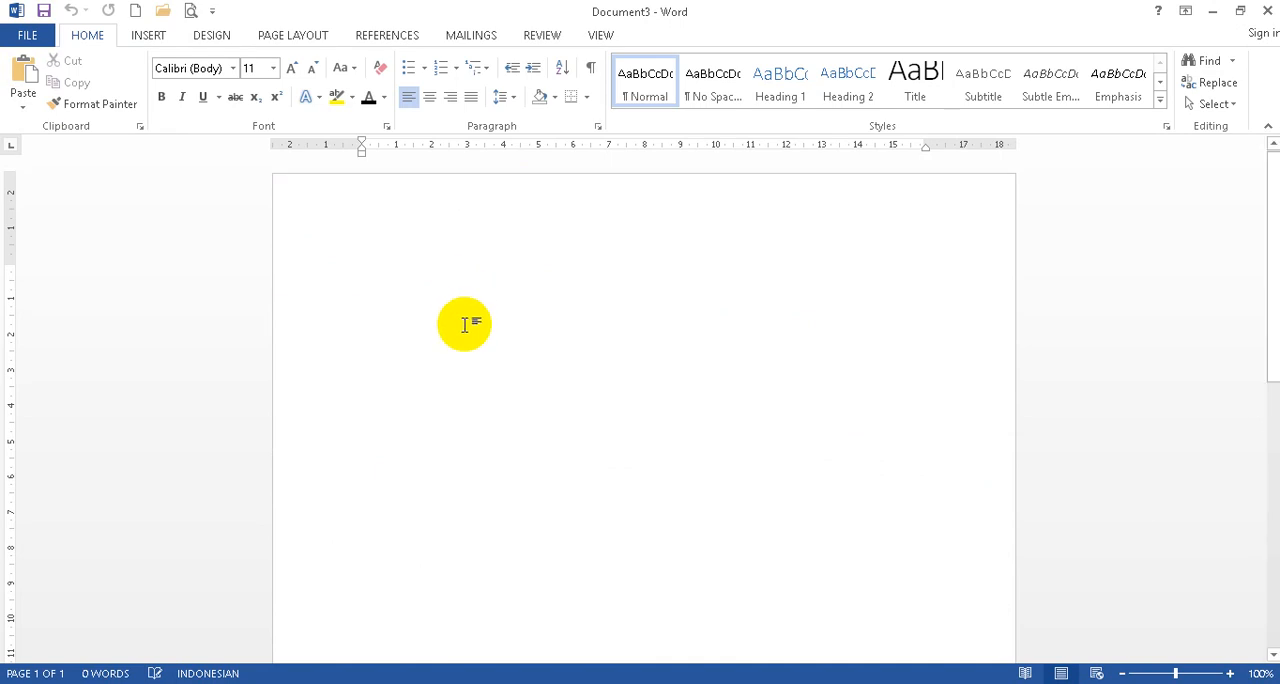
{"action": "type", "text": "Hari"}
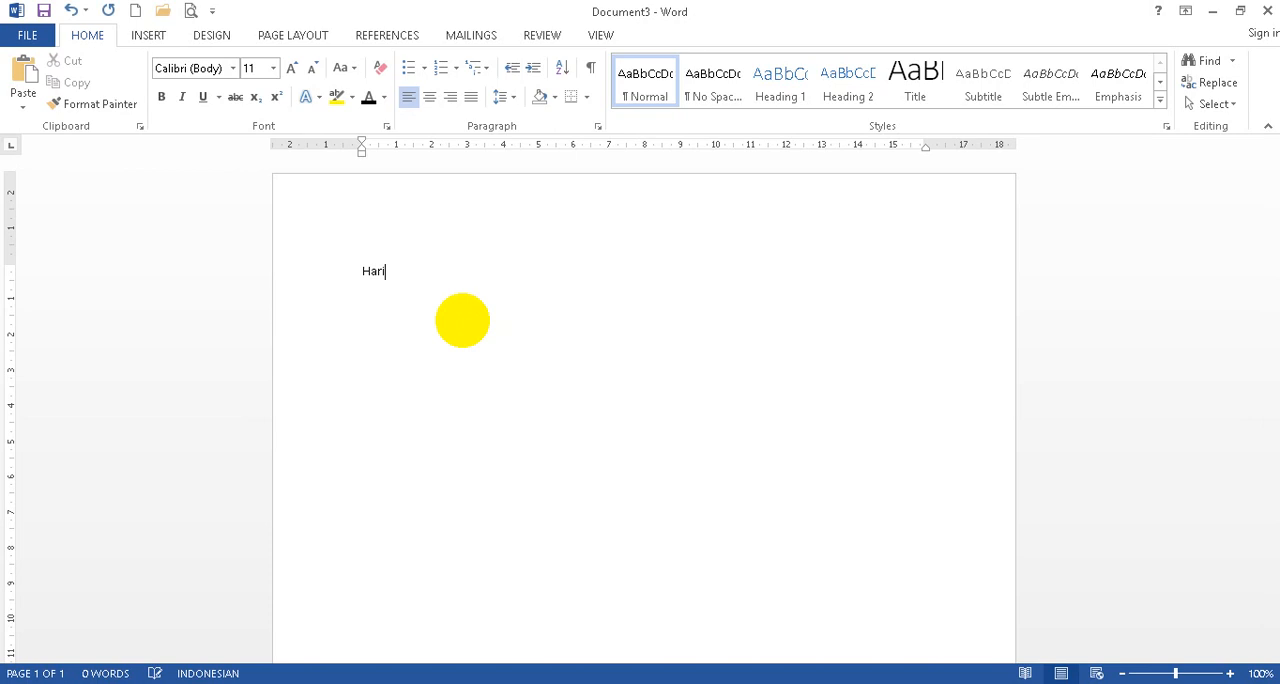
{"action": "type", "text": " ini saya sedang belajar Mi"}
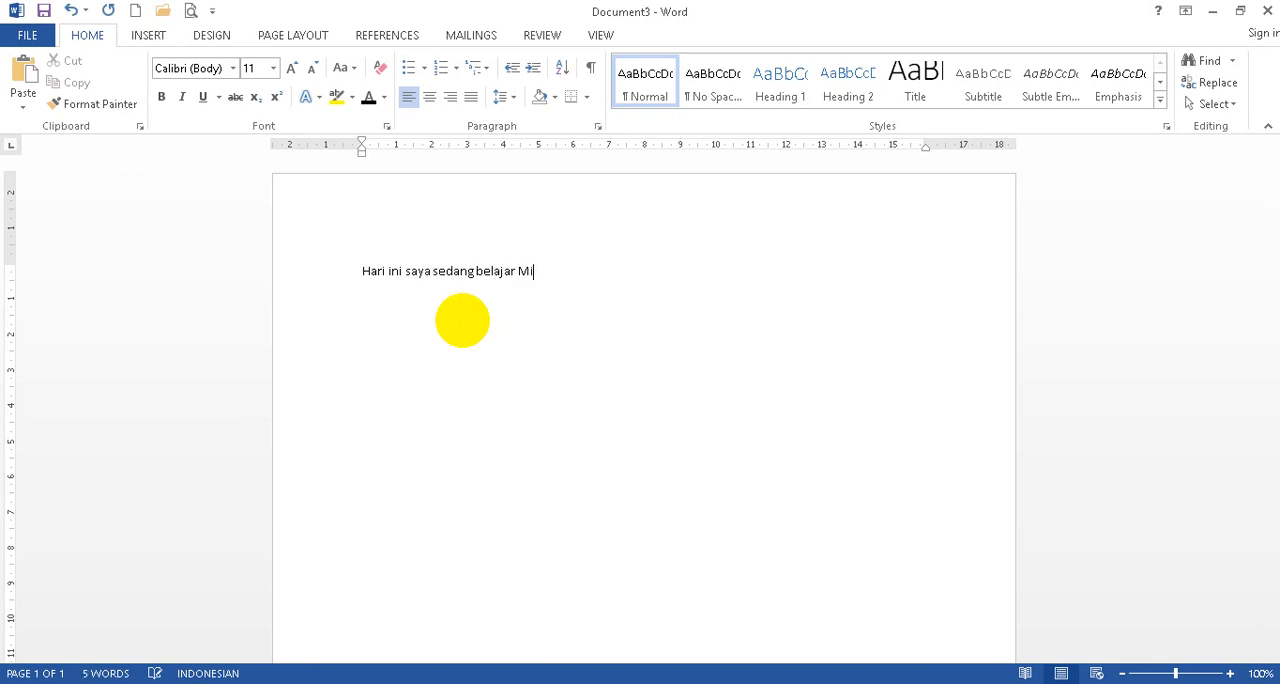
{"action": "type", "text": "crosoft Word. Pelaja"}
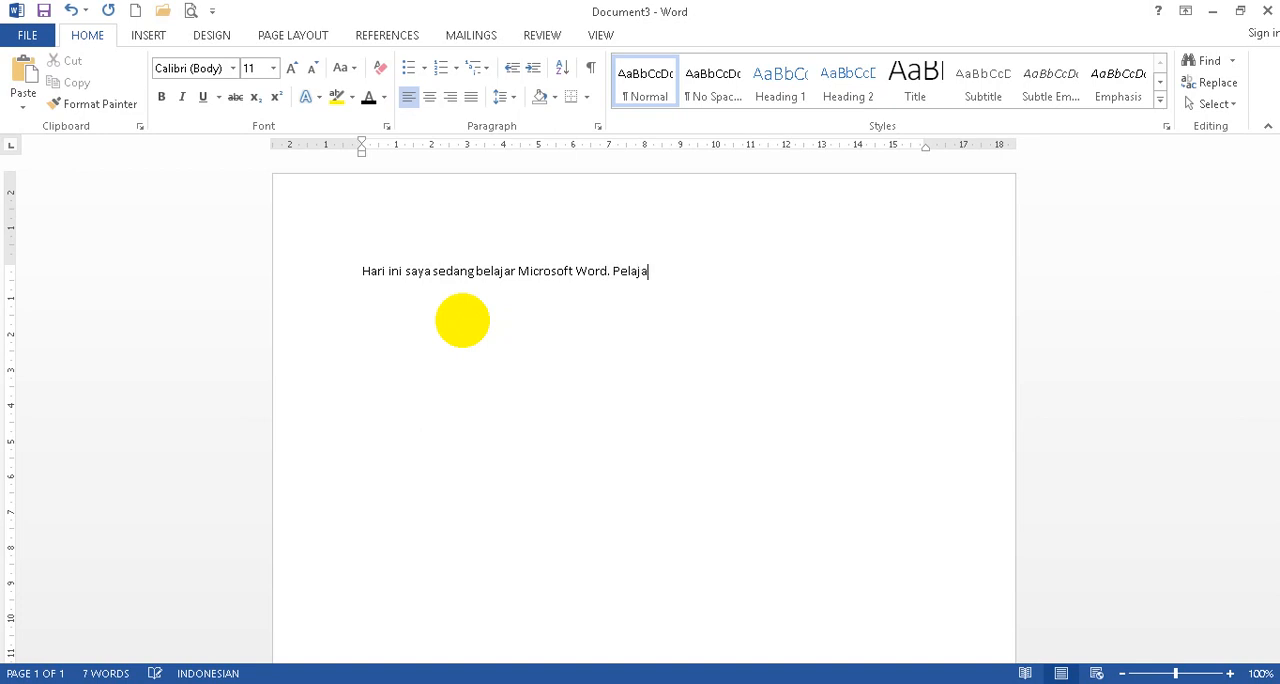
{"action": "type", "text": "ran ini sangat menyenangkan s"}
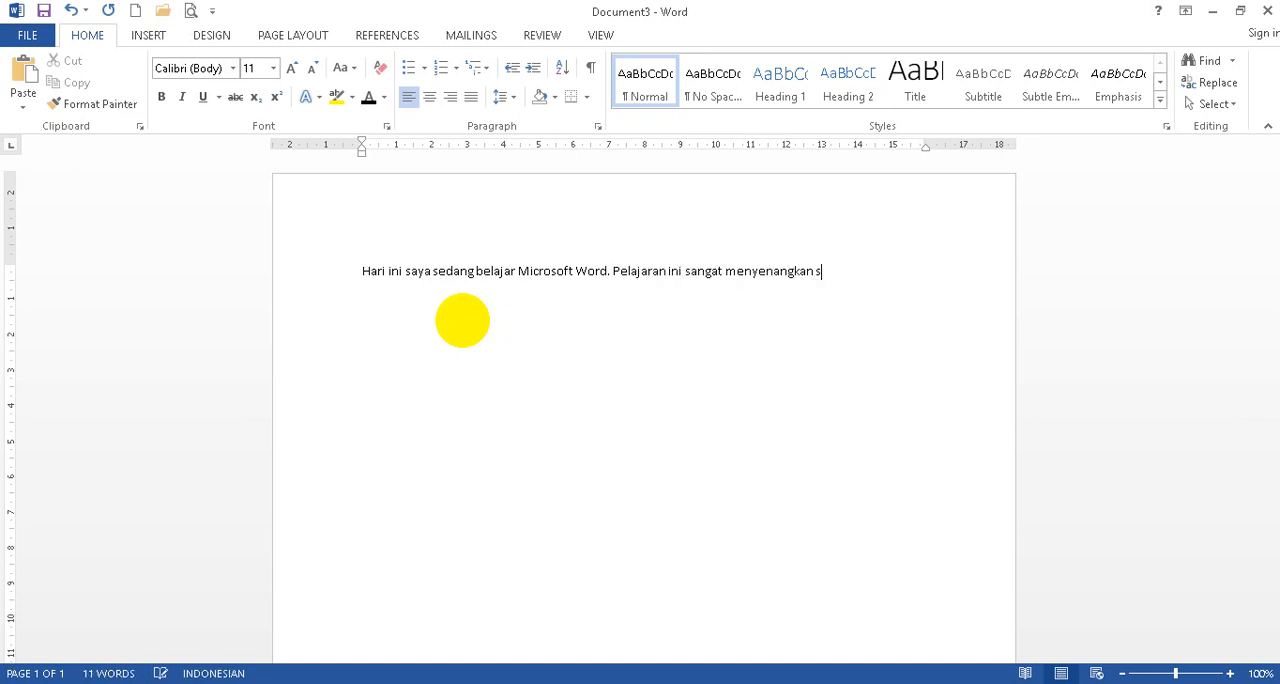
{"action": "type", "text": "ekali. Microsoft Wo"}
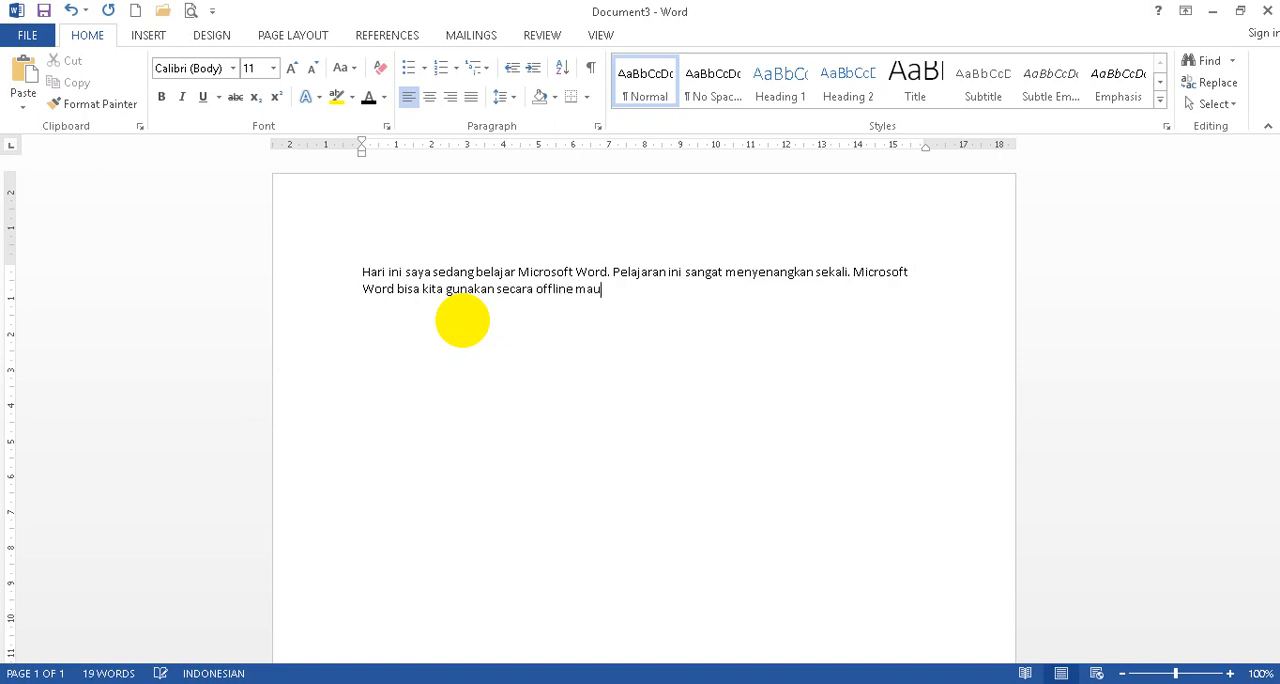
Complete the paragraph with "Word bisa kita gunakan secara offline maupun secara online untuk berkolaborasi dengan orang lain dari manapun dan kapanpun juga.".
{"action": "type", "text": "n s"}
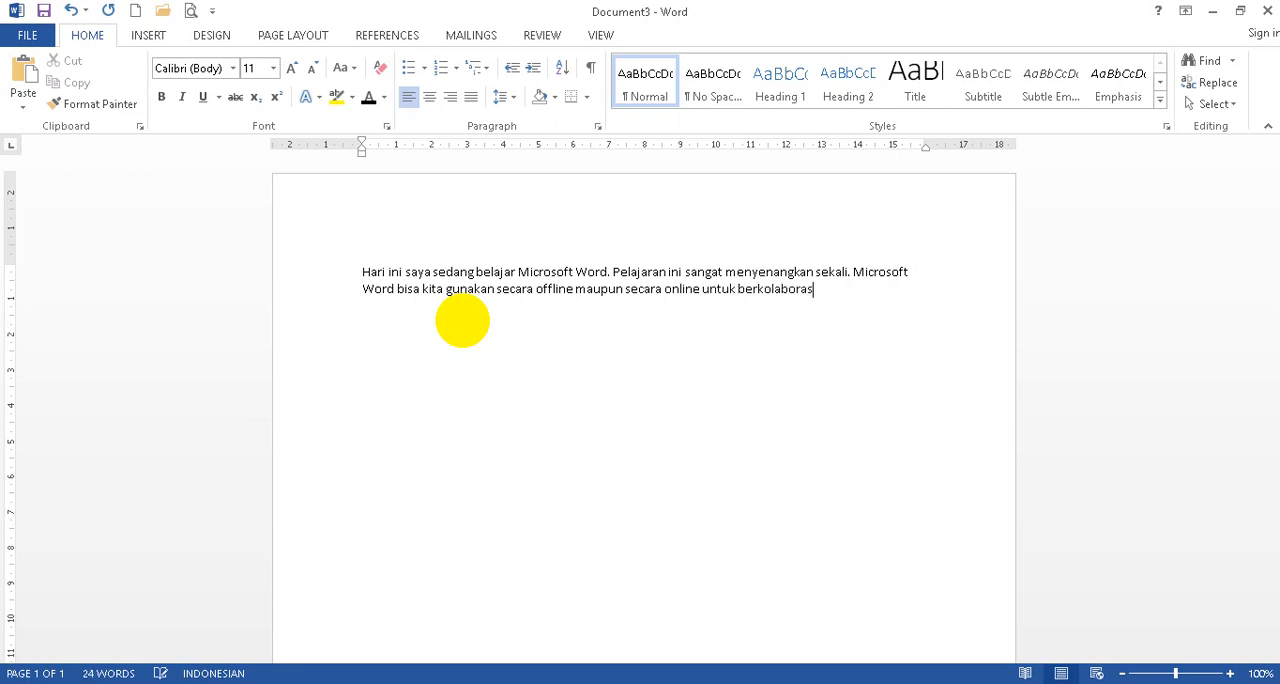
{"action": "type", "text": "i dengan oragnng lain dari manapun dan kapanpun j"}
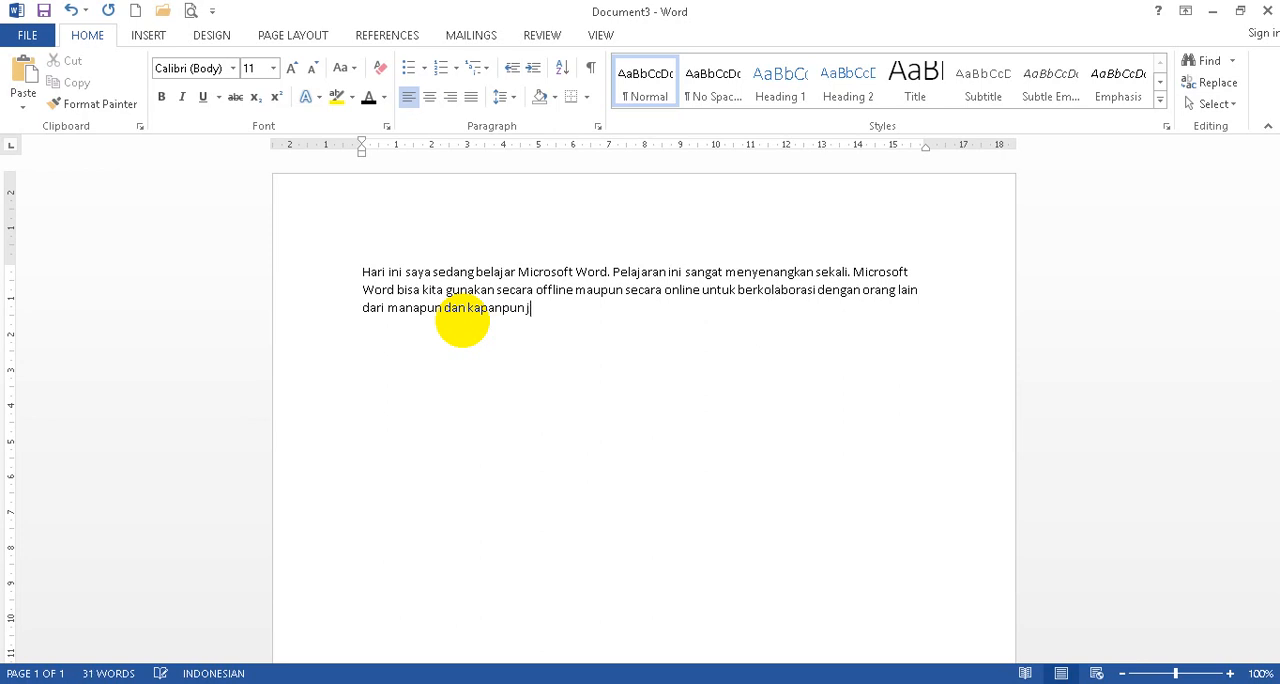
{"action": "type", "text": "uga."}
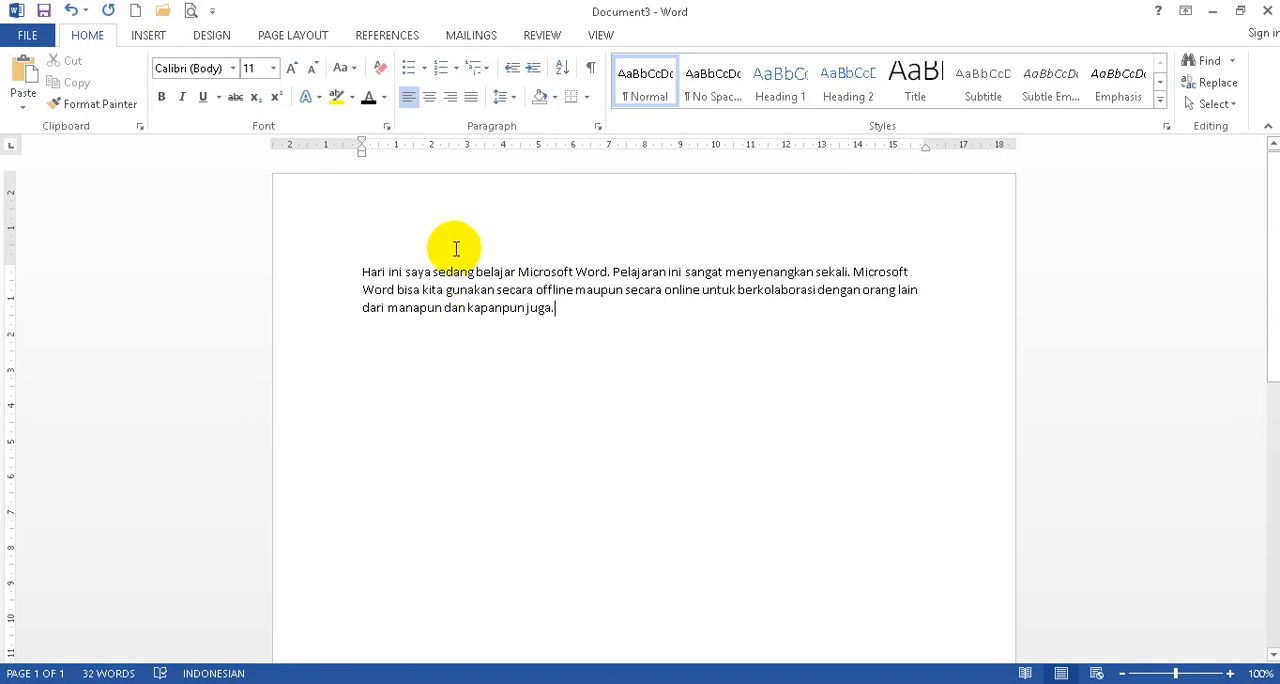
Select the whole paragraph and change its font to Comic Sans MS.
{"action": "left_click", "coordinate": [367, 276]}
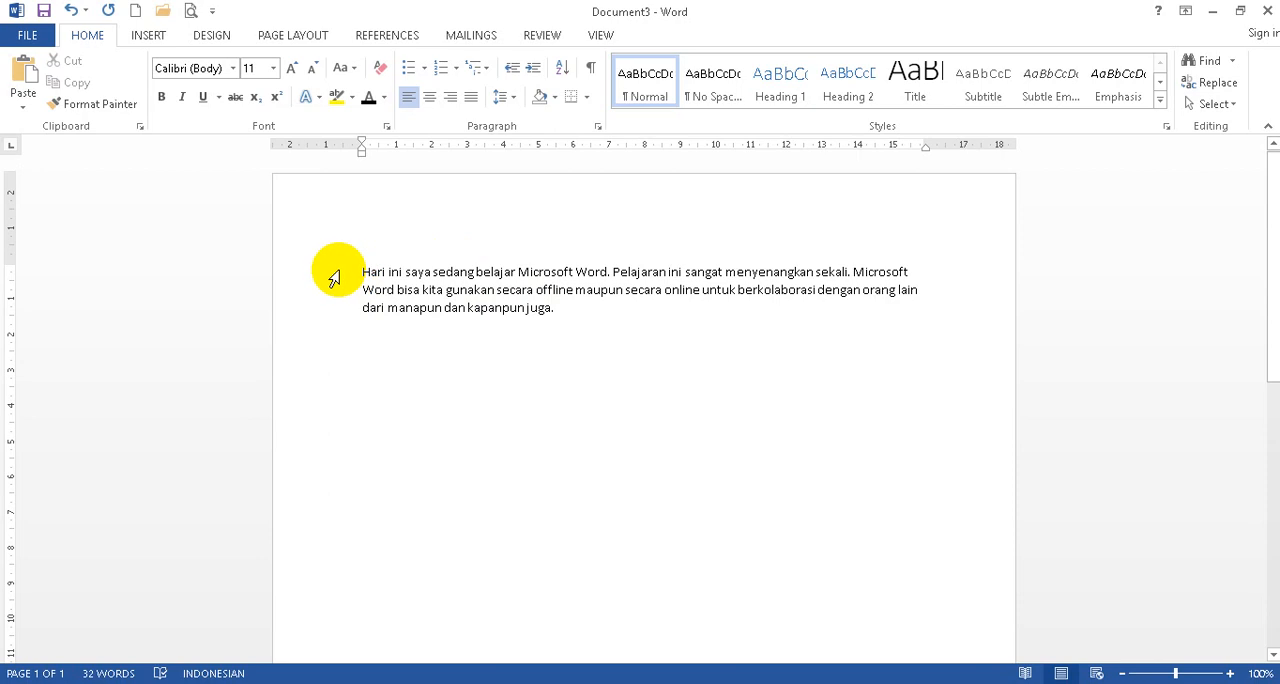
{"action": "left_click", "coordinate": [336, 279]}
{"action": "left_click_drag", "start_coordinate": [336, 279], "coordinate": [334, 306]}
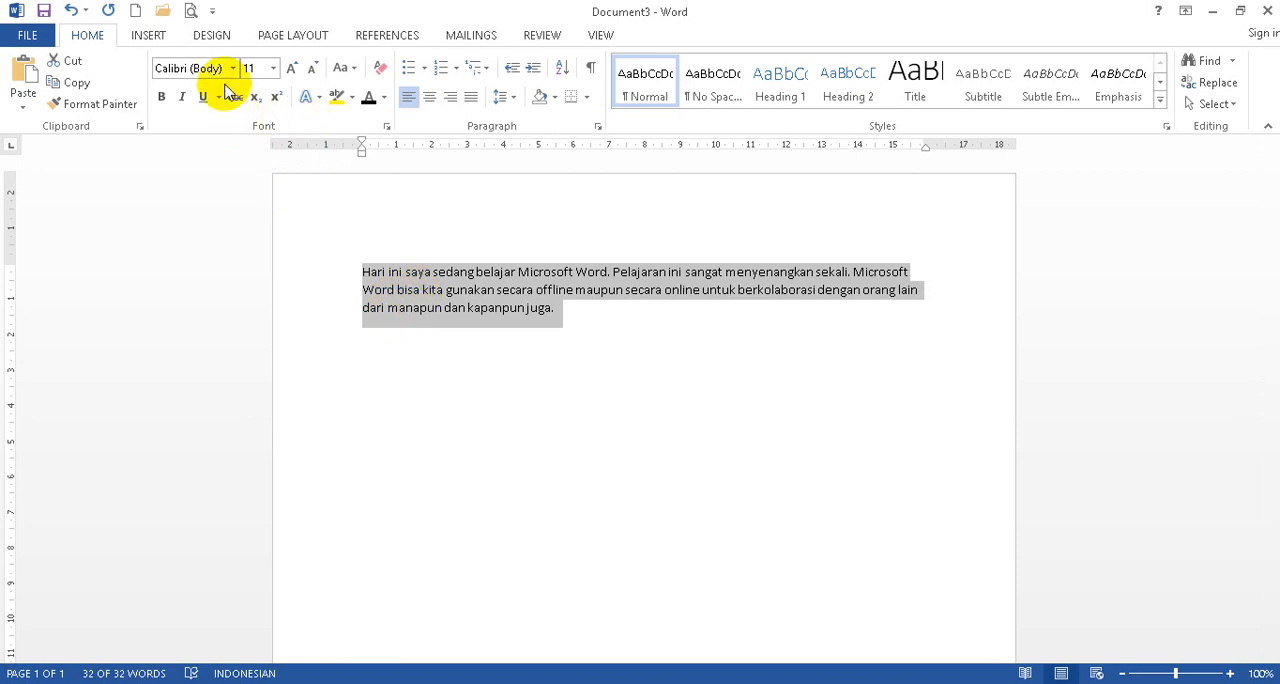
{"action": "left_click_drag", "start_coordinate": [287, 287], "coordinate": [287, 318]}
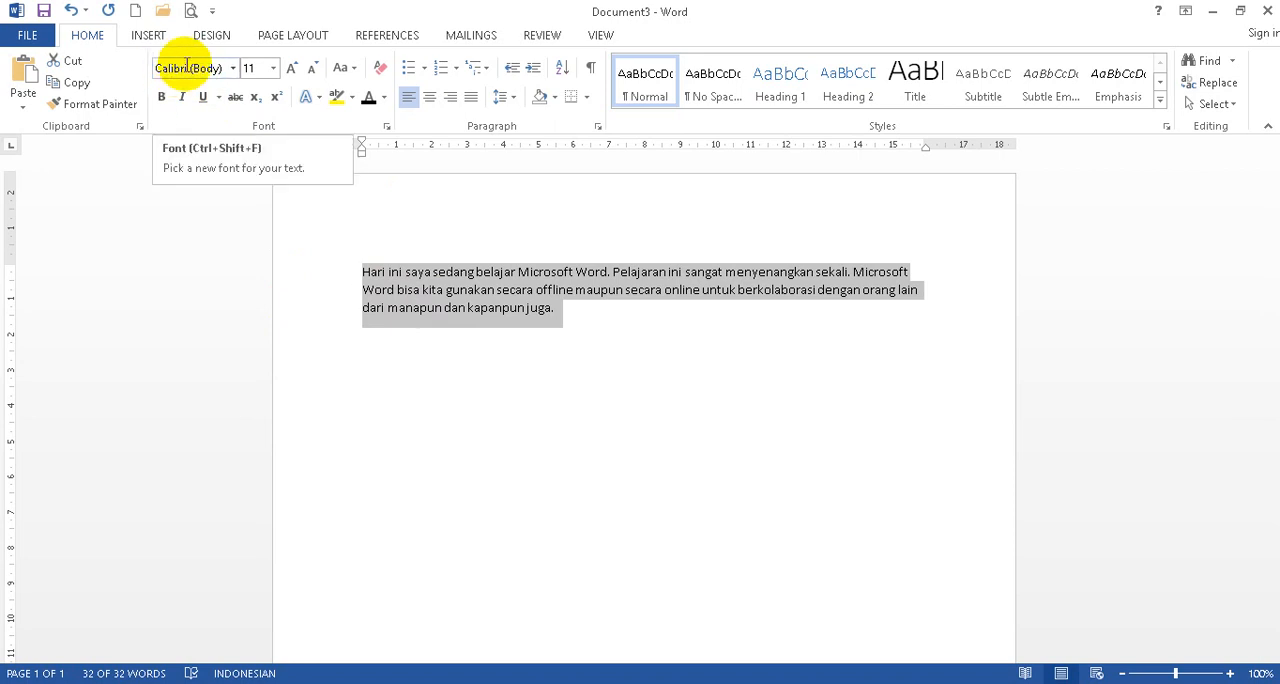
{"action": "left_click", "coordinate": [234, 72]}
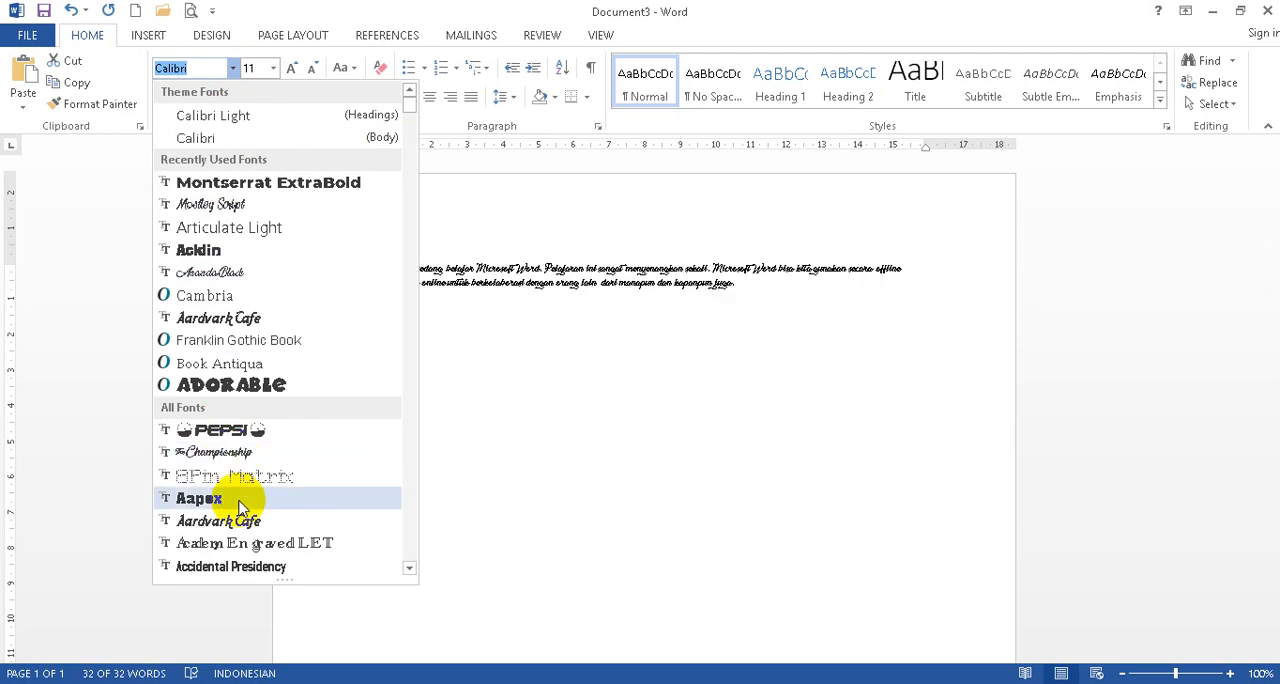
{"action": "scroll", "coordinate": [248, 485], "scroll_direction": "down", "scroll_amount": 6}
{"action": "scroll", "coordinate": [240, 481], "scroll_direction": "down", "scroll_amount": 9}
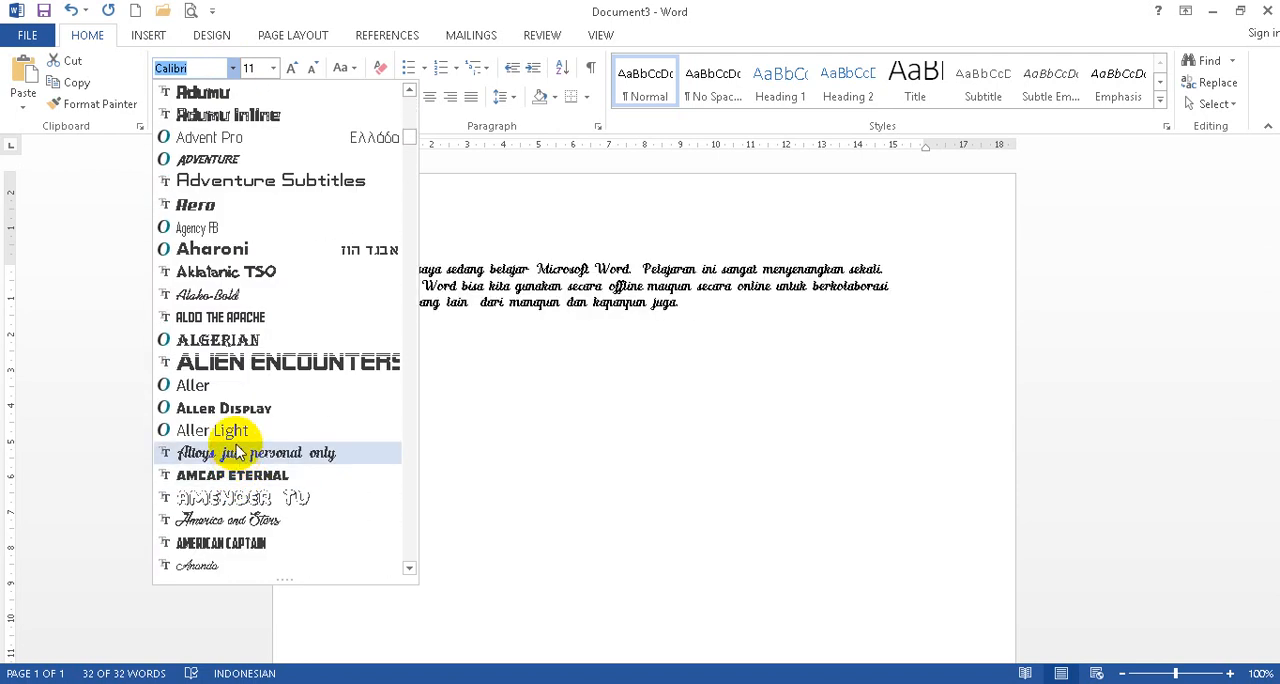
{"action": "scroll", "coordinate": [232, 400], "scroll_direction": "down", "scroll_amount": 1}
{"action": "scroll", "coordinate": [232, 400], "scroll_direction": "down", "scroll_amount": 12}
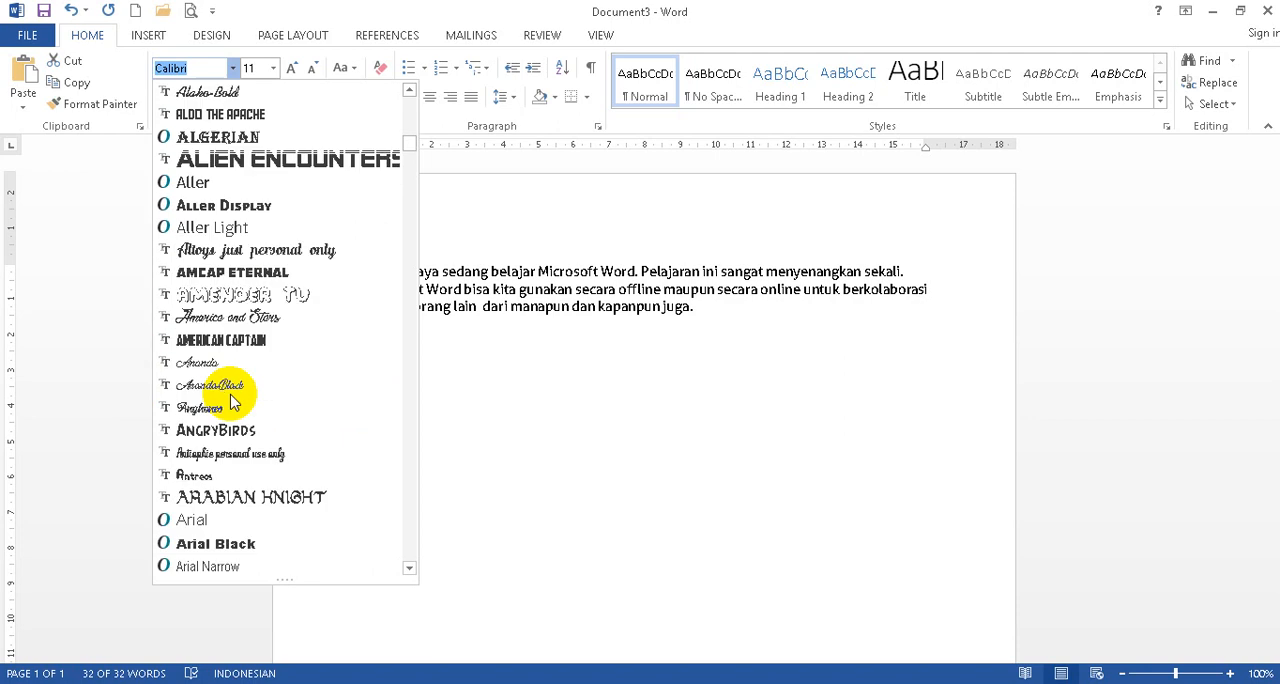
{"action": "scroll", "coordinate": [232, 400], "scroll_direction": "down", "scroll_amount": 13}
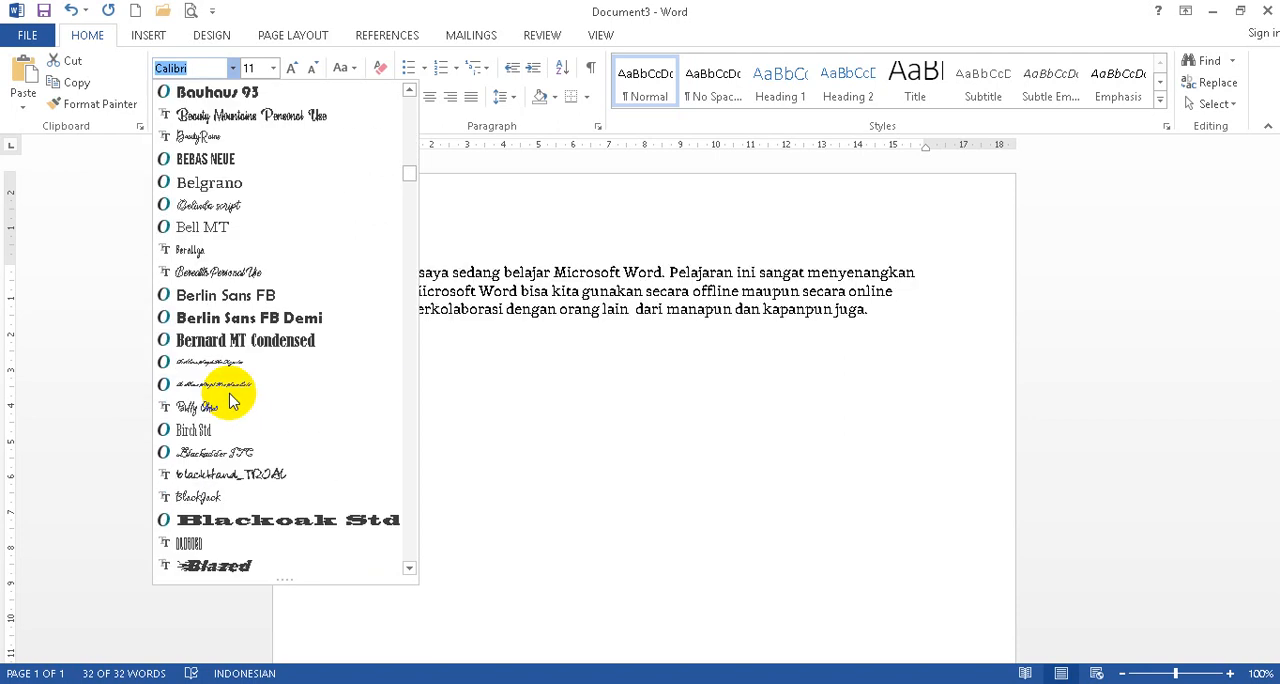
{"action": "scroll", "coordinate": [232, 400], "scroll_direction": "down", "scroll_amount": 8}
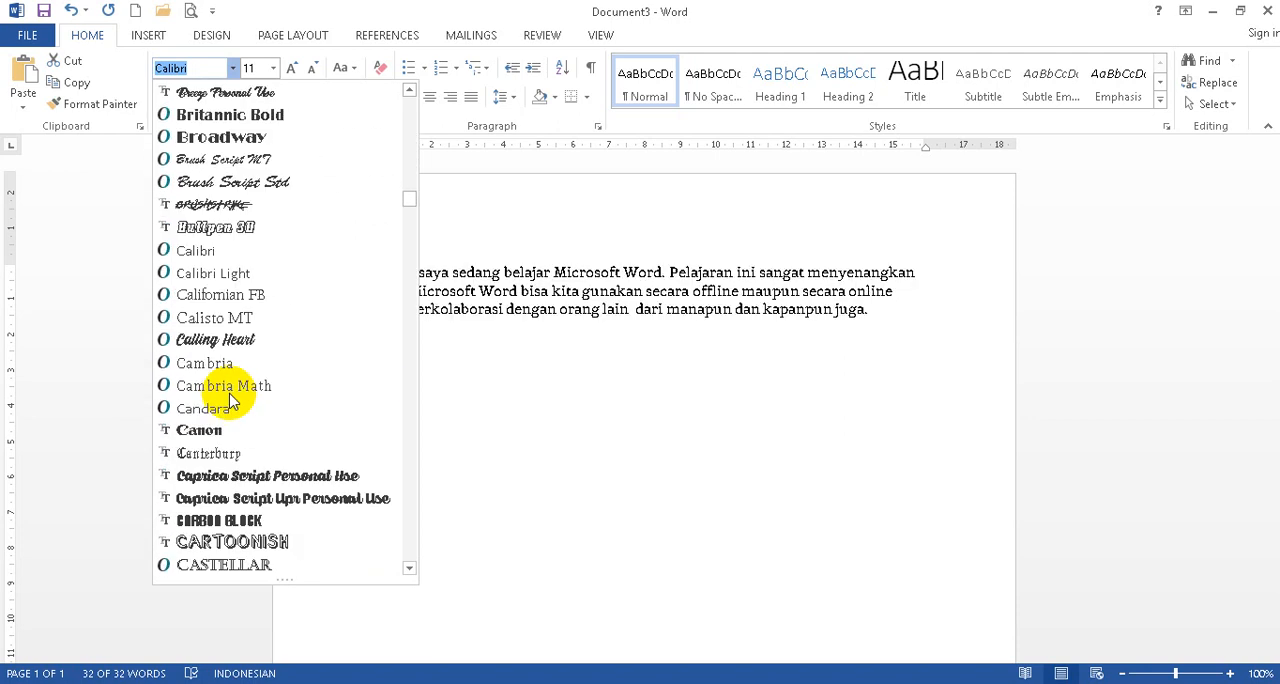
{"action": "scroll", "coordinate": [232, 400], "scroll_direction": "down", "scroll_amount": 3}
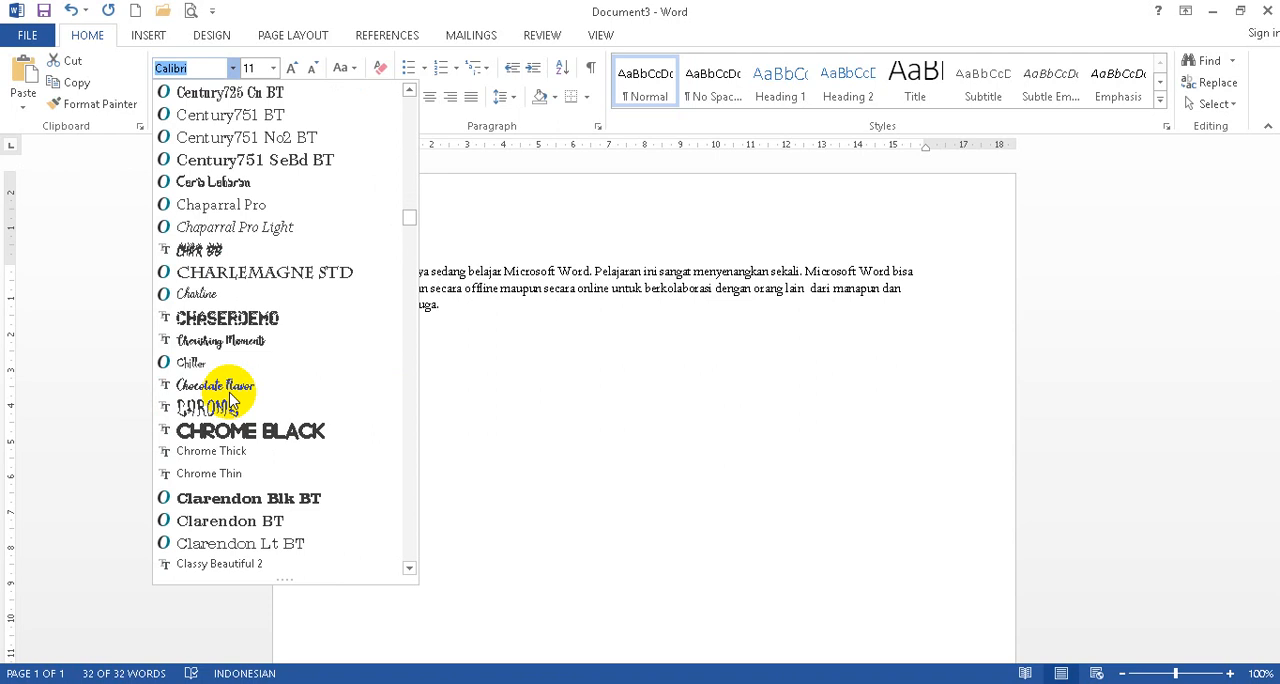
{"action": "scroll", "coordinate": [232, 398], "scroll_direction": "down", "scroll_amount": 5}
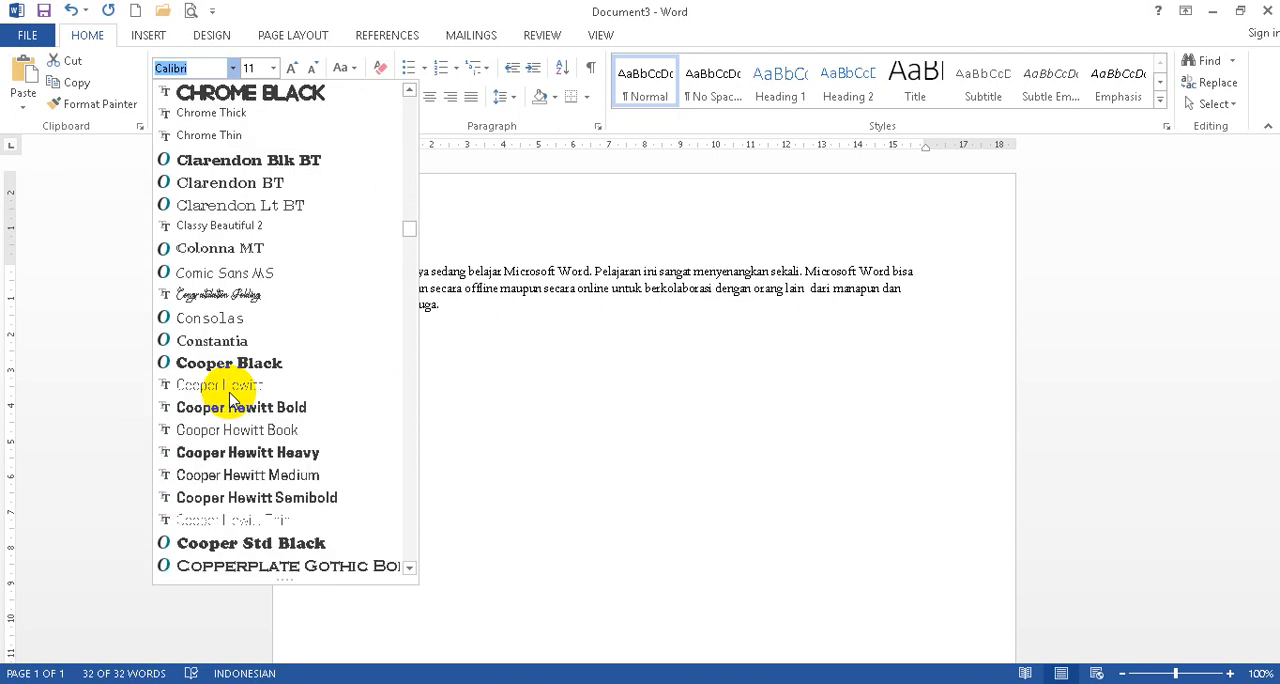
{"action": "left_click", "coordinate": [224, 273]}
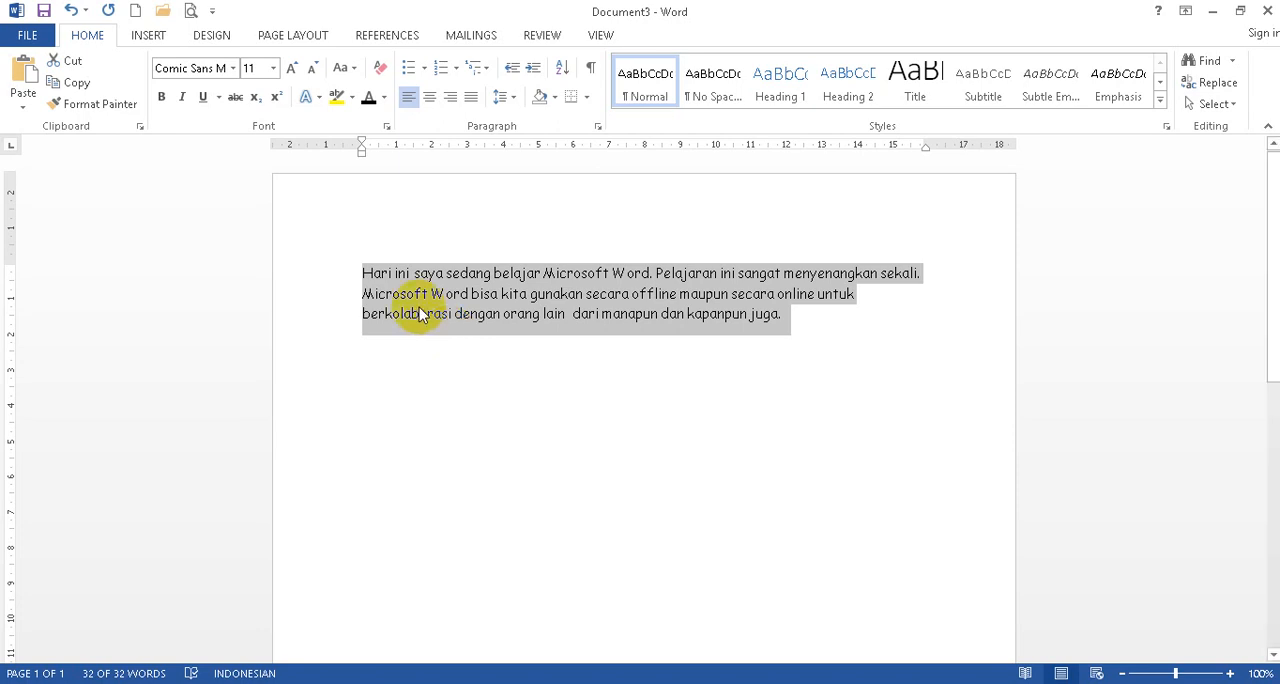
Set the selected paragraph's font size to 14.
{"action": "left_click", "coordinate": [274, 68]}
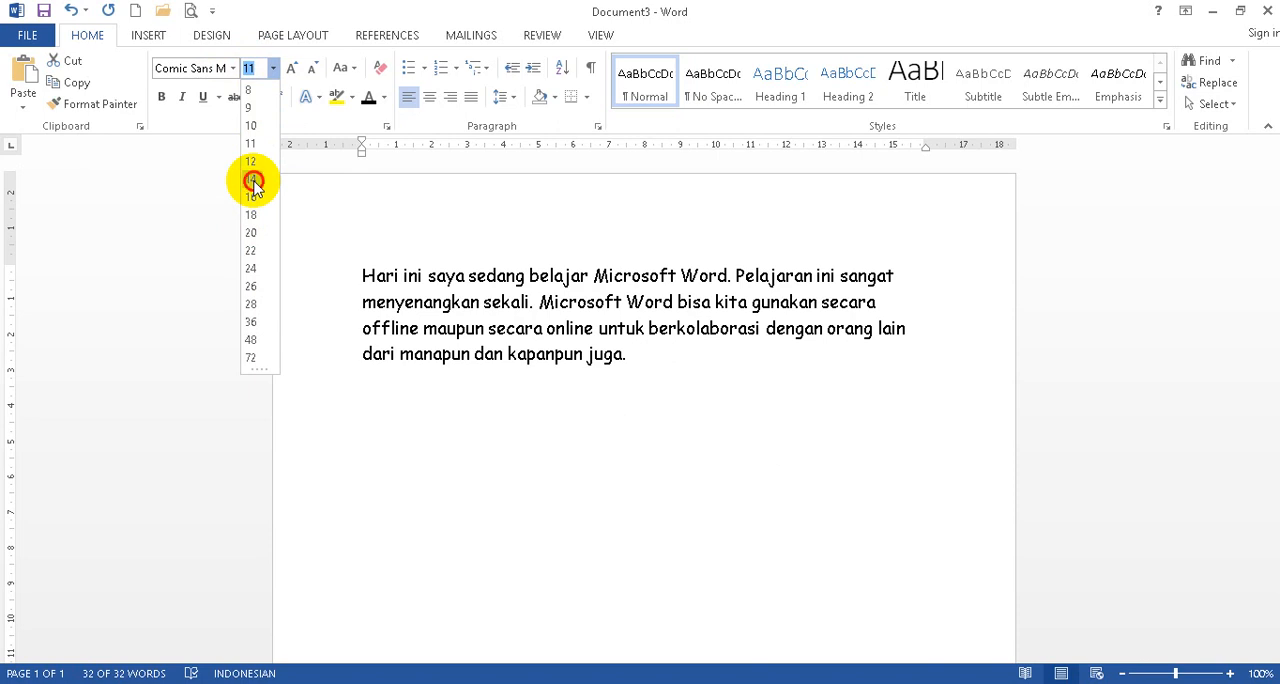
{"action": "left_click", "coordinate": [251, 180]}
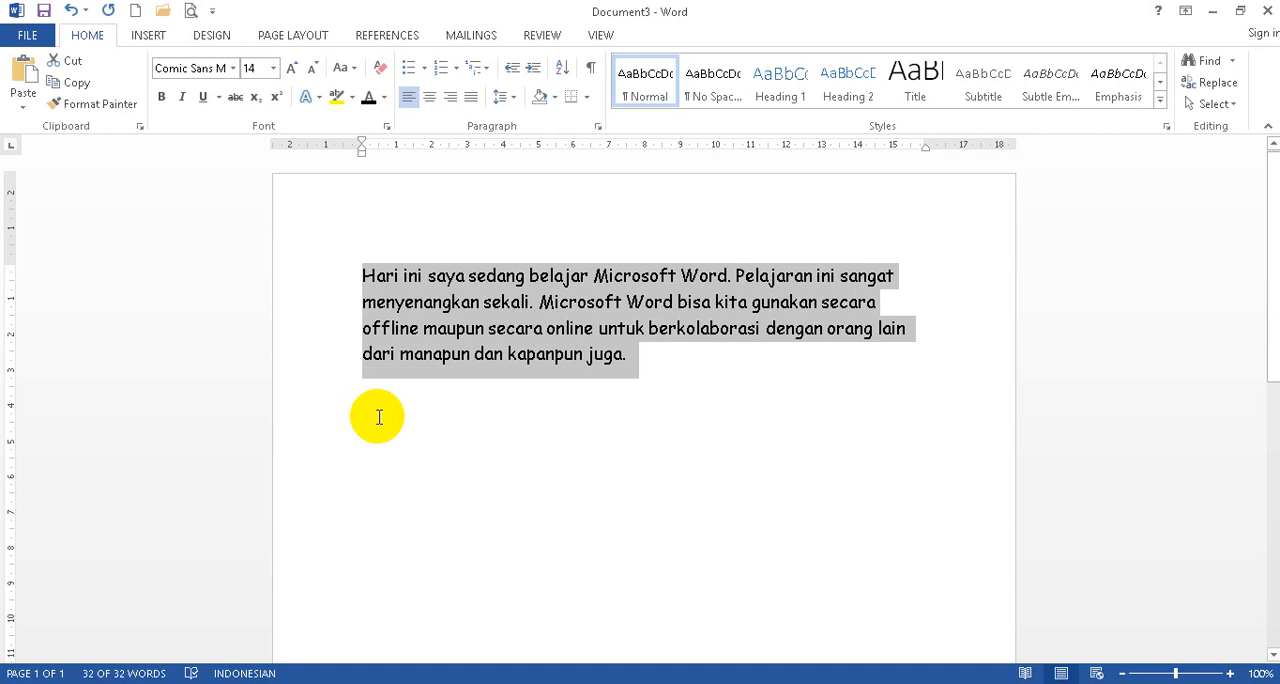
{"action": "left_click", "coordinate": [274, 69]}
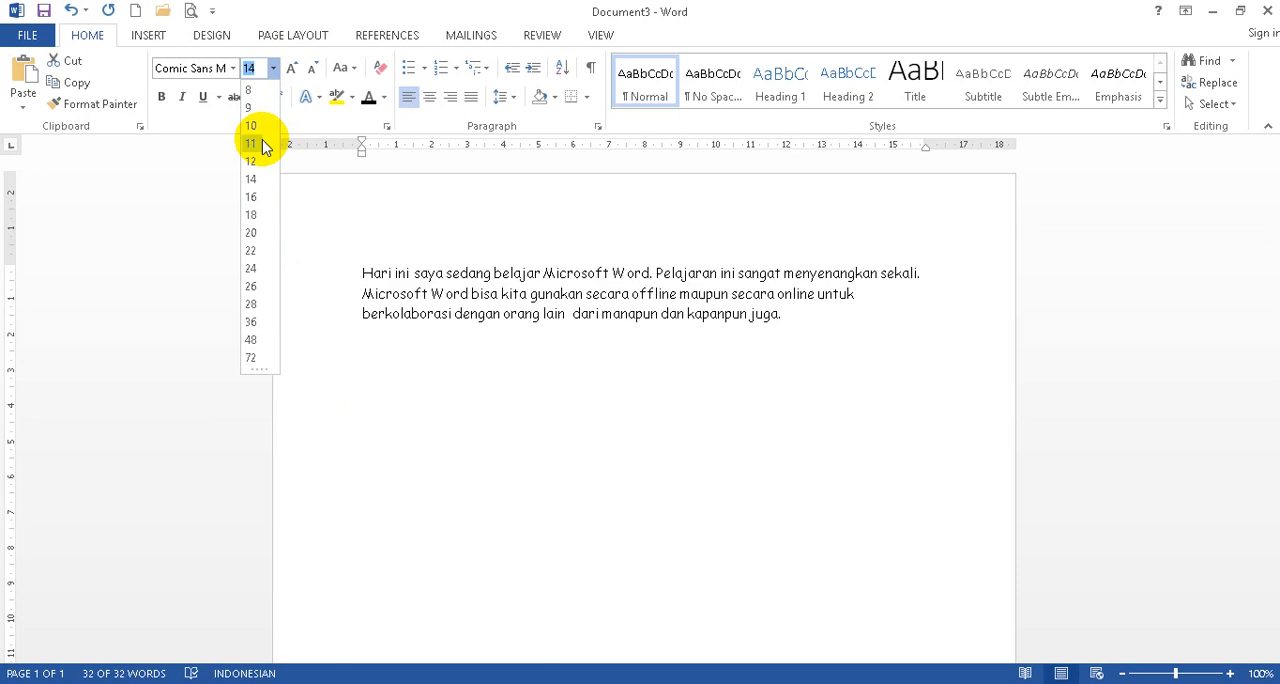
{"action": "left_click", "coordinate": [251, 179]}
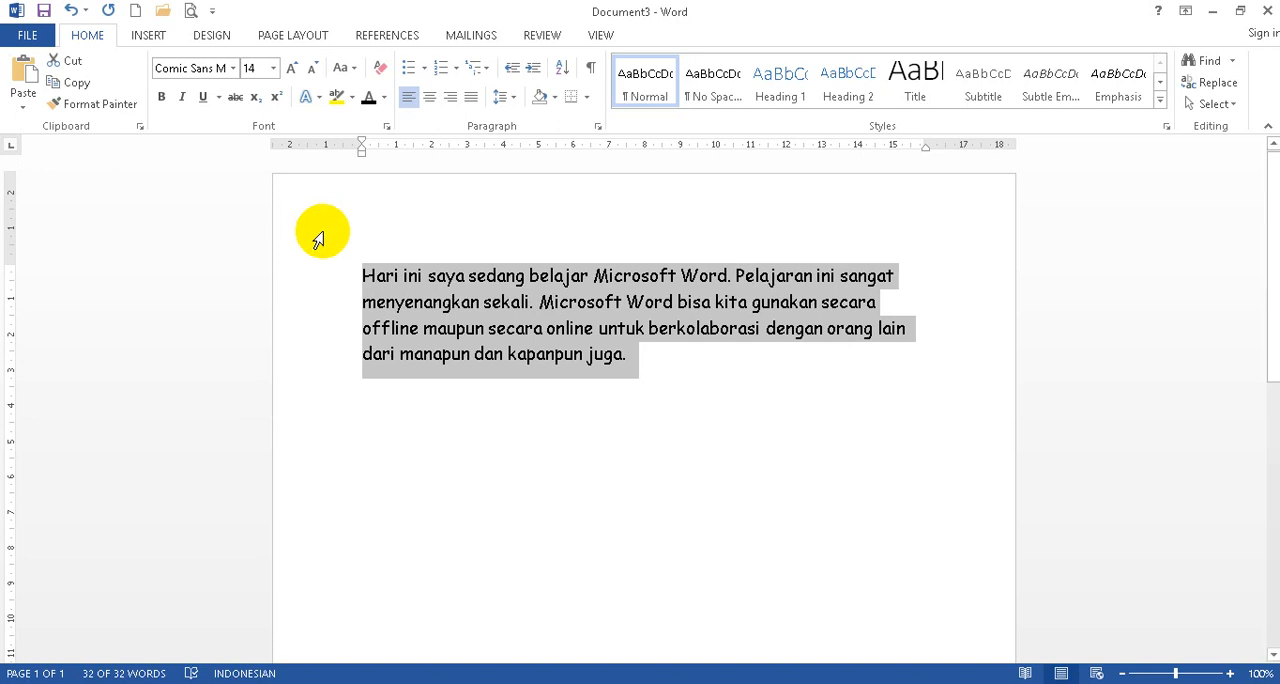
Enlarge the selected text one size at a time with Increase Font Size up to 26.
{"action": "left_click", "coordinate": [290, 70]}
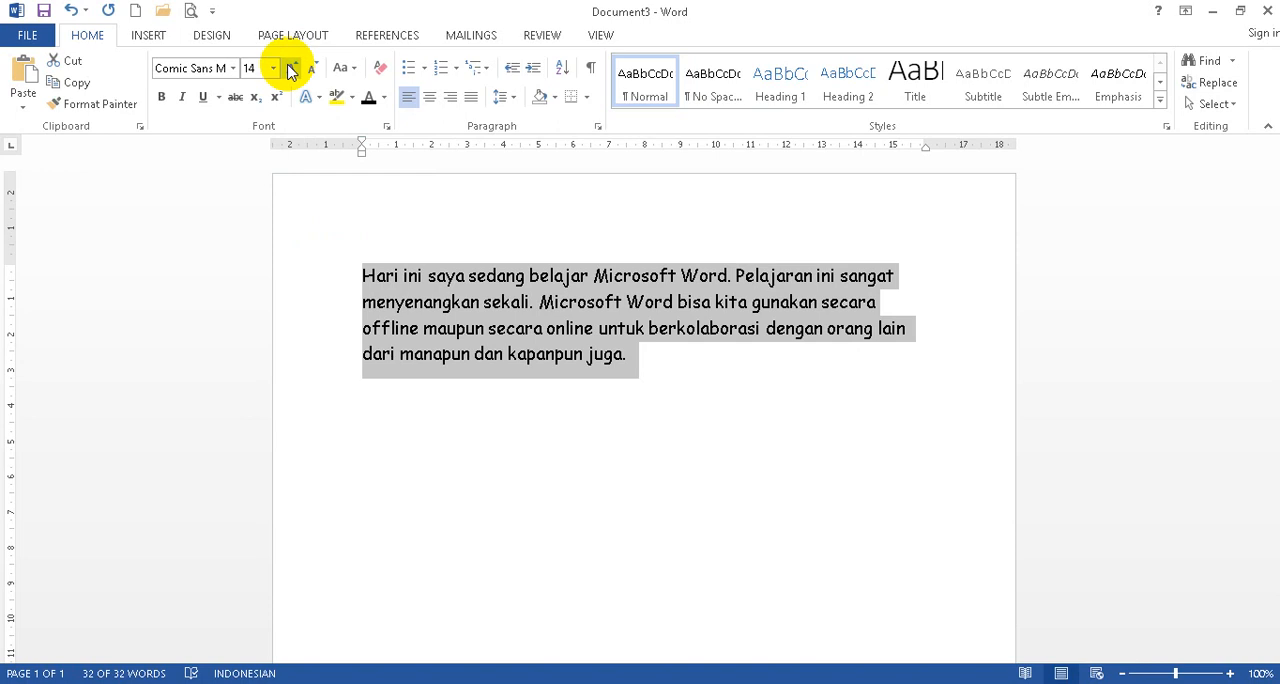
{"action": "left_click", "coordinate": [290, 70]}
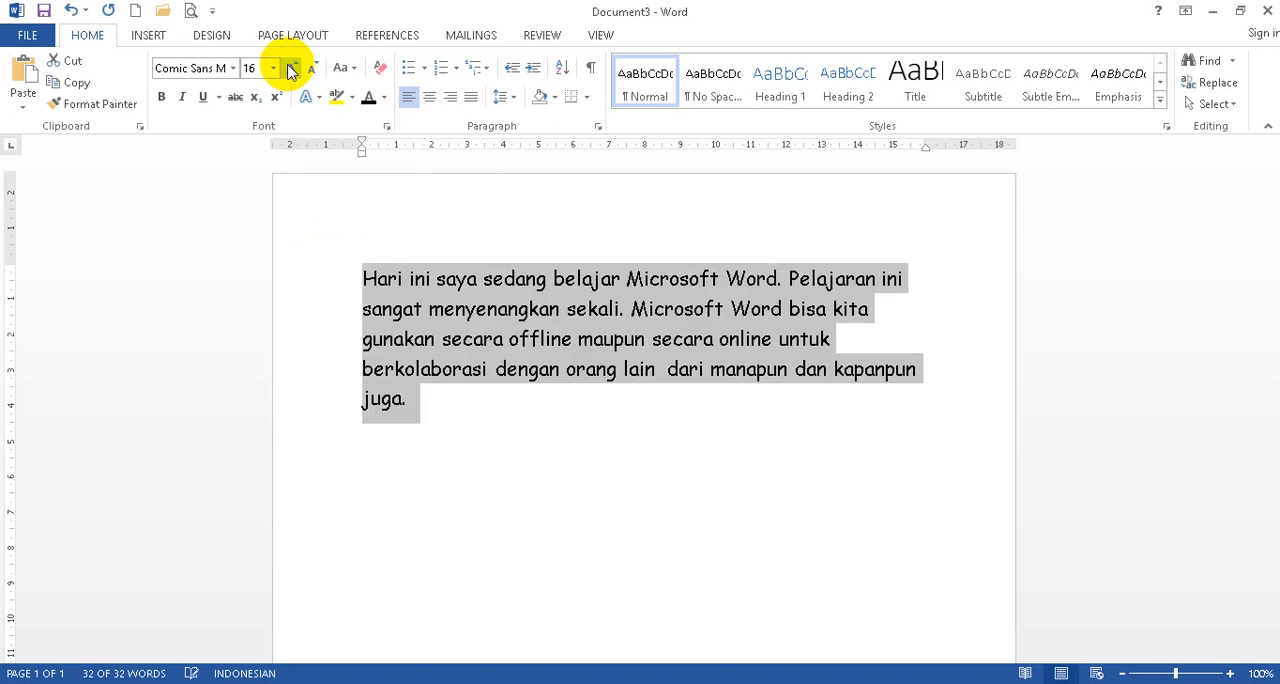
{"action": "left_click", "coordinate": [290, 70]}
{"action": "left_click", "coordinate": [290, 70]}
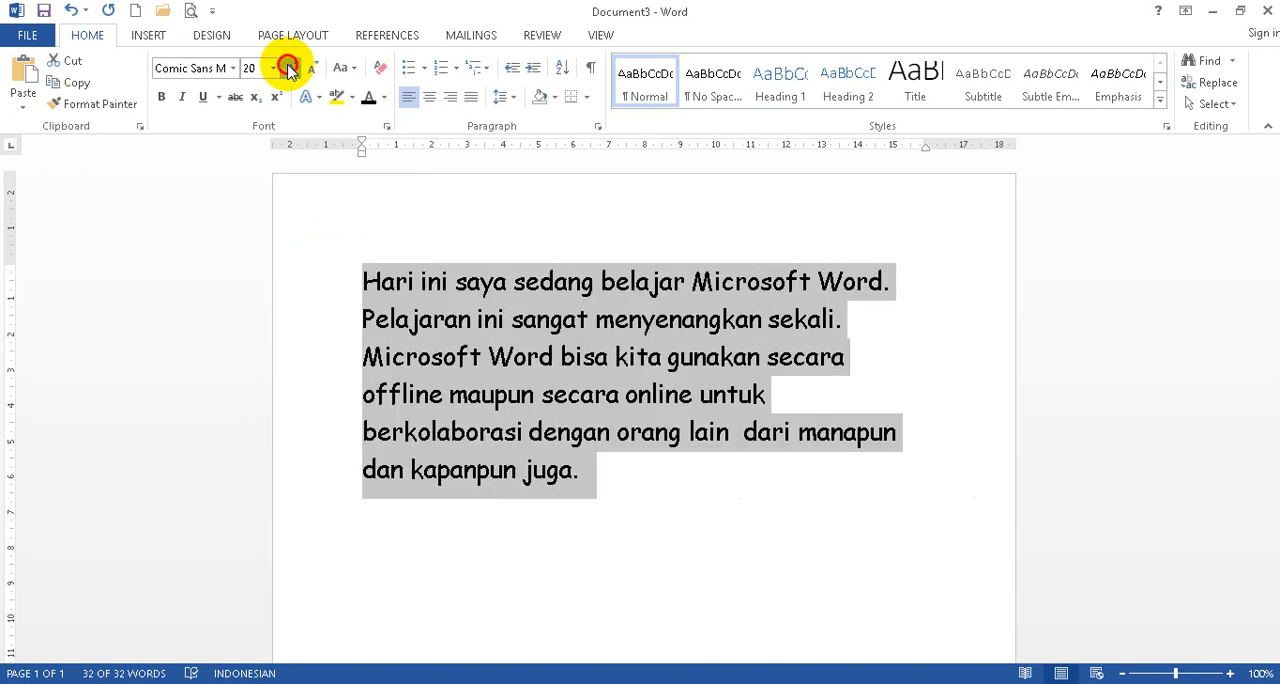
{"action": "left_click", "coordinate": [290, 70]}
{"action": "left_click", "coordinate": [290, 70]}
{"action": "left_click", "coordinate": [290, 70]}
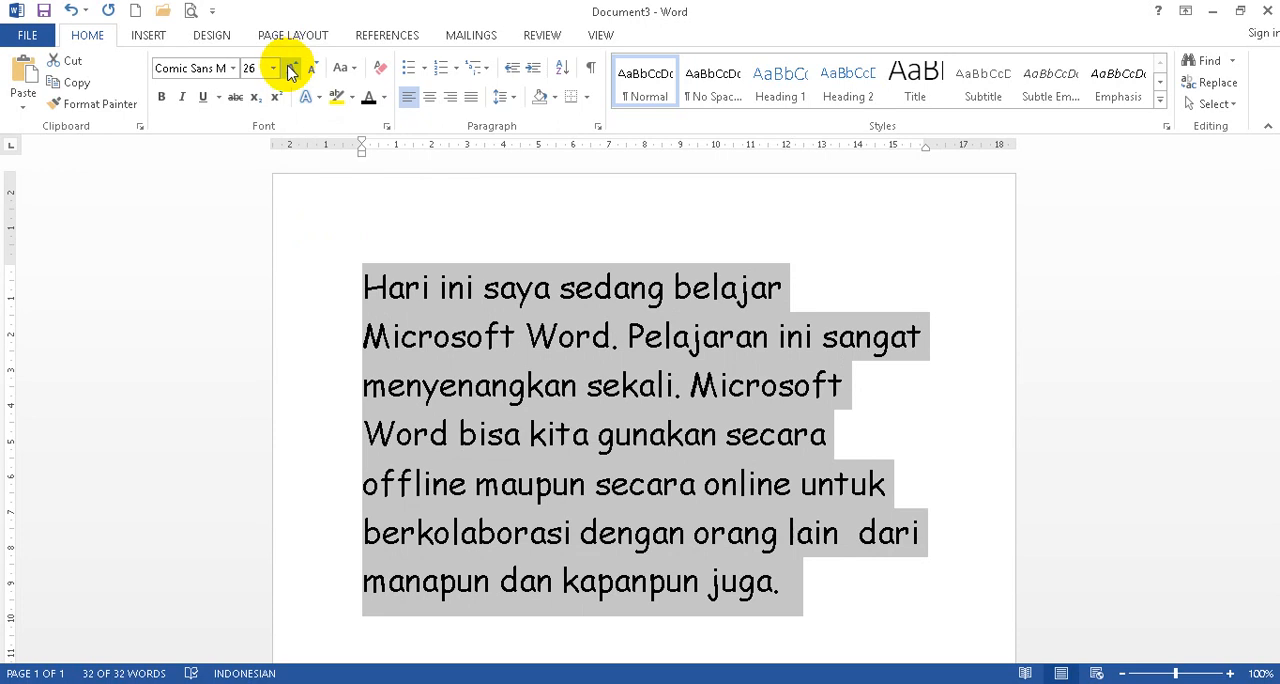
Shrink the selected text one size at a time with Decrease Font Size down to 12.
{"action": "left_click", "coordinate": [314, 70]}
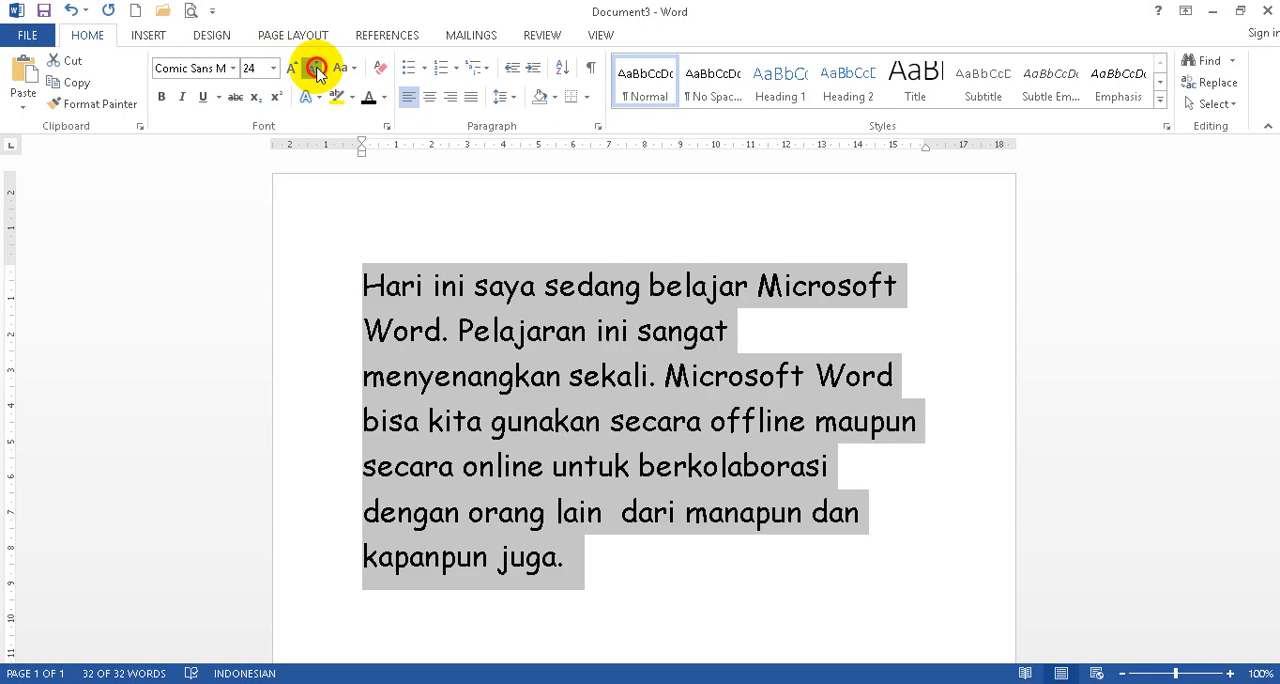
{"action": "left_click", "coordinate": [314, 70]}
{"action": "left_click", "coordinate": [314, 70]}
{"action": "left_click", "coordinate": [314, 70]}
{"action": "left_click", "coordinate": [314, 70]}
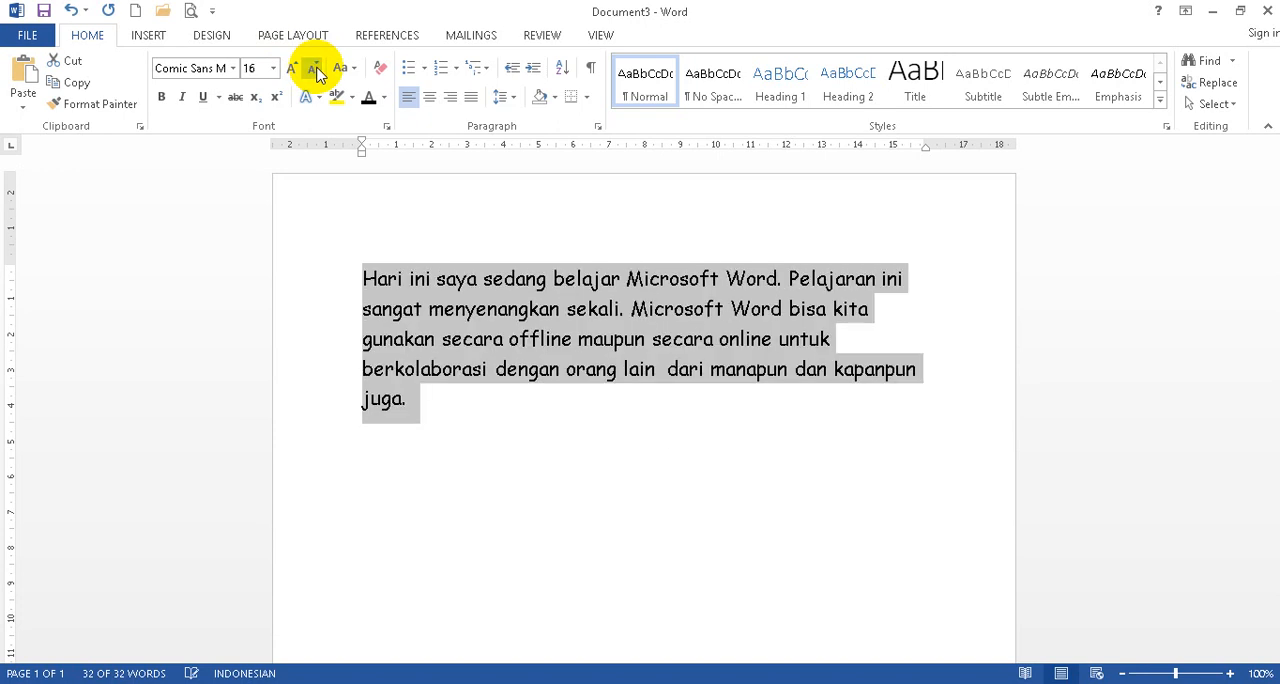
{"action": "left_click", "coordinate": [314, 70]}
{"action": "left_click", "coordinate": [314, 70]}
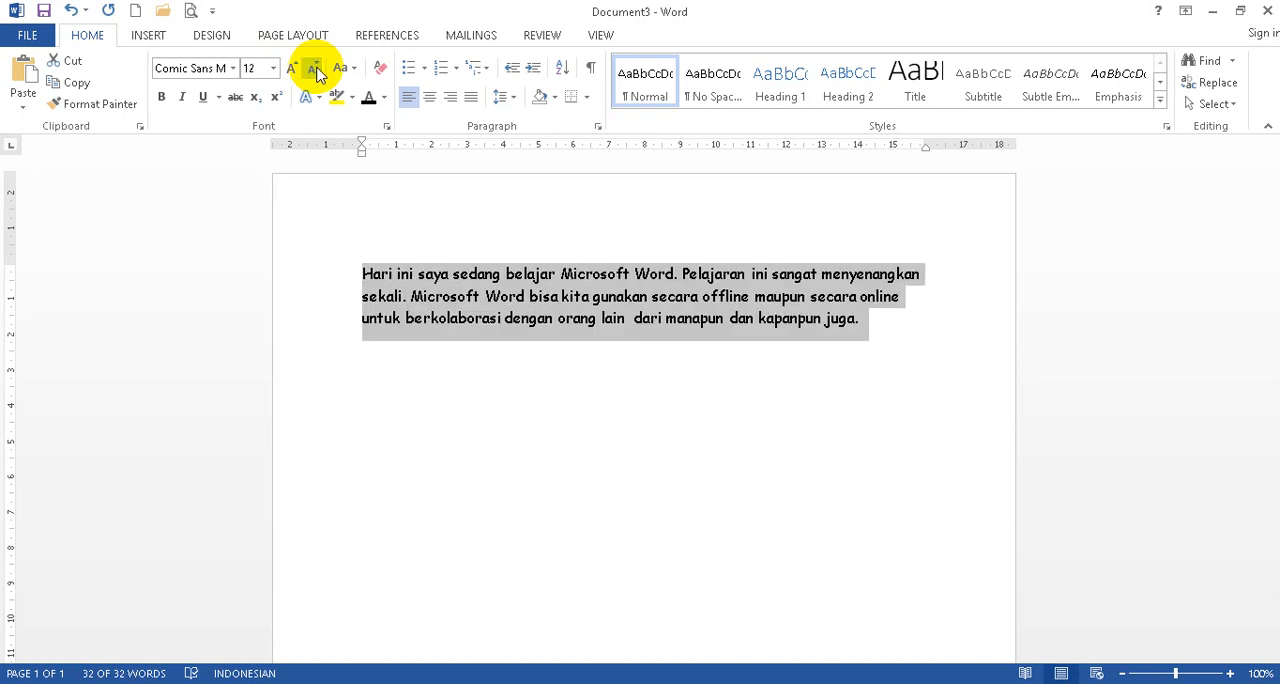
Step the paragraph's font size up to 16 and back down to 14.
{"action": "left_click", "coordinate": [292, 69]}
{"action": "left_click", "coordinate": [292, 69]}
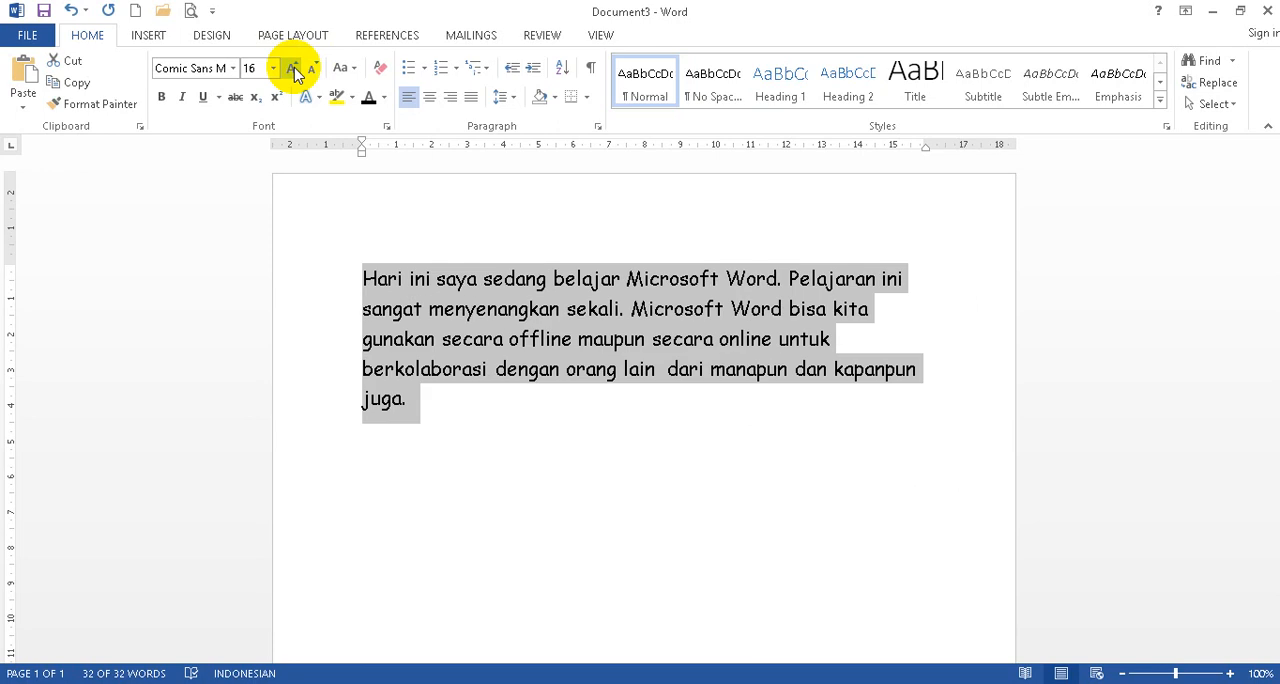
{"action": "left_click", "coordinate": [311, 70]}
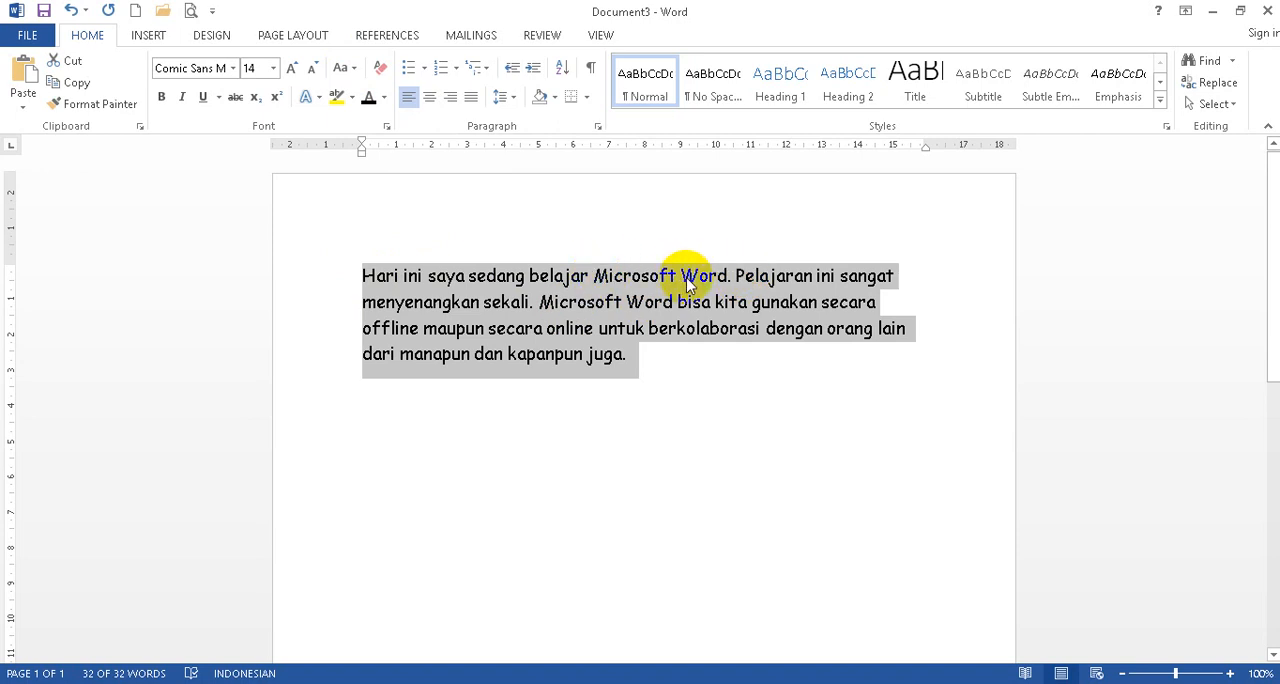
Change the case of the selected paragraph to Sentence case, followed by lowercase.
{"action": "left_click", "coordinate": [355, 70]}
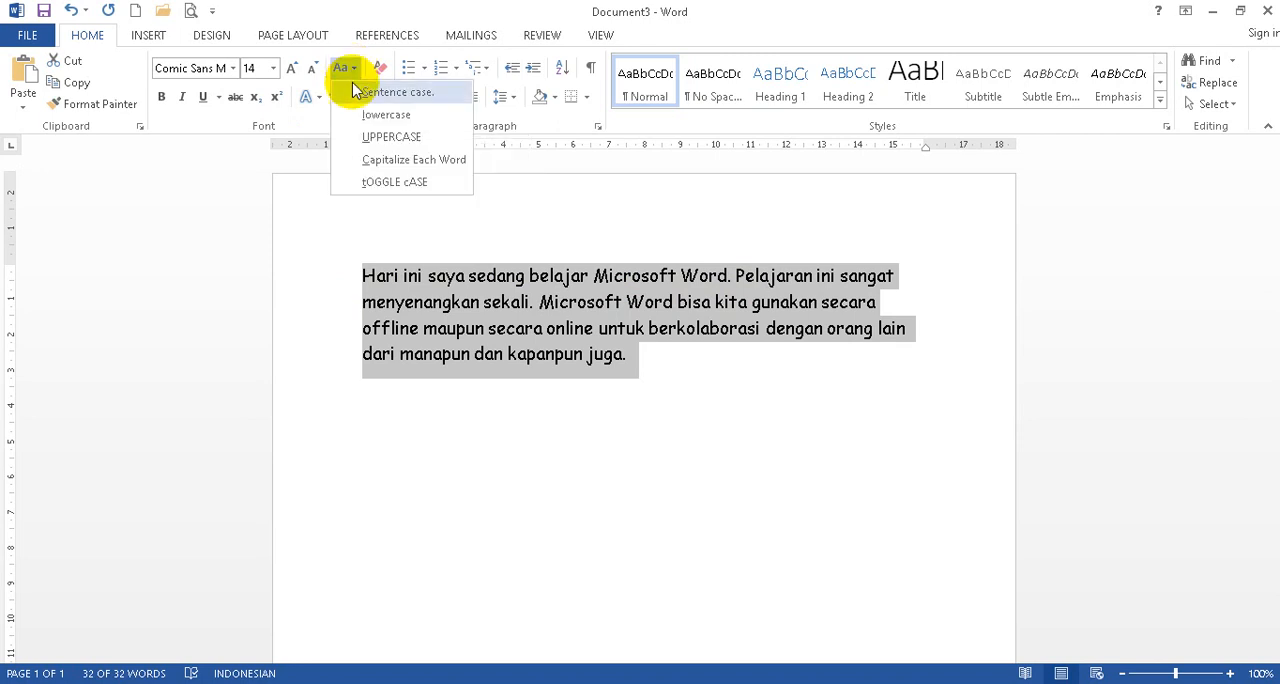
{"action": "left_click", "coordinate": [355, 92]}
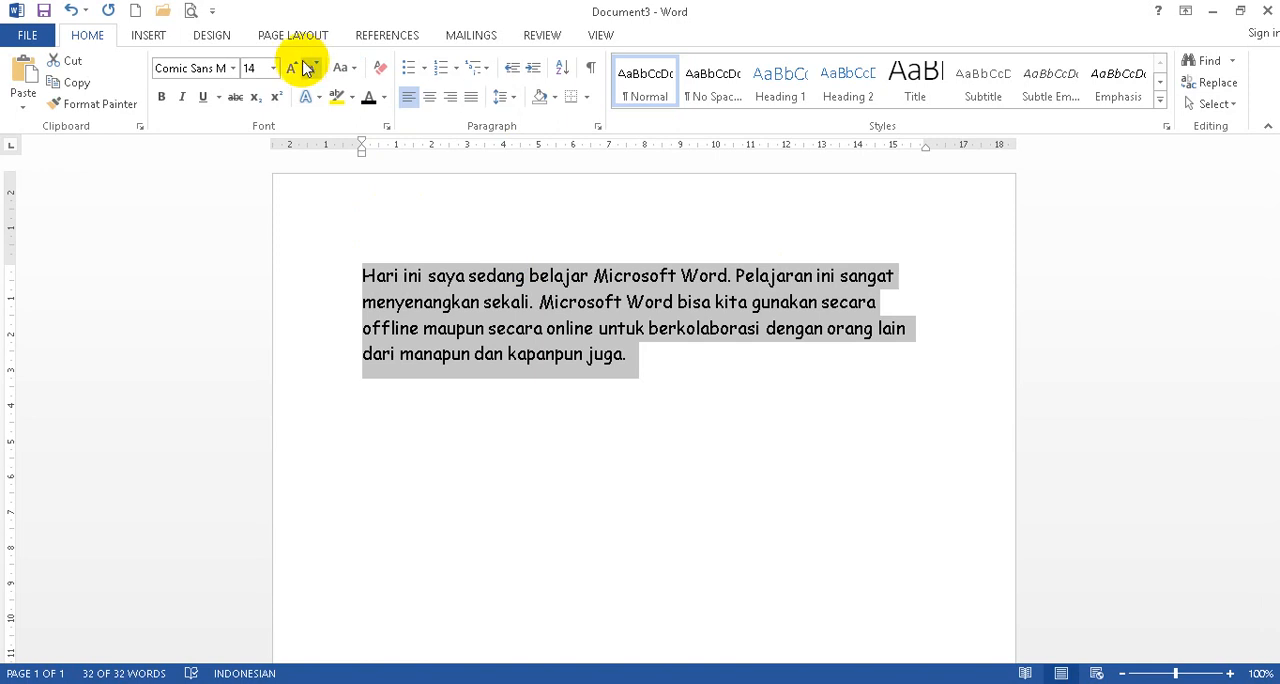
{"action": "left_click", "coordinate": [340, 68]}
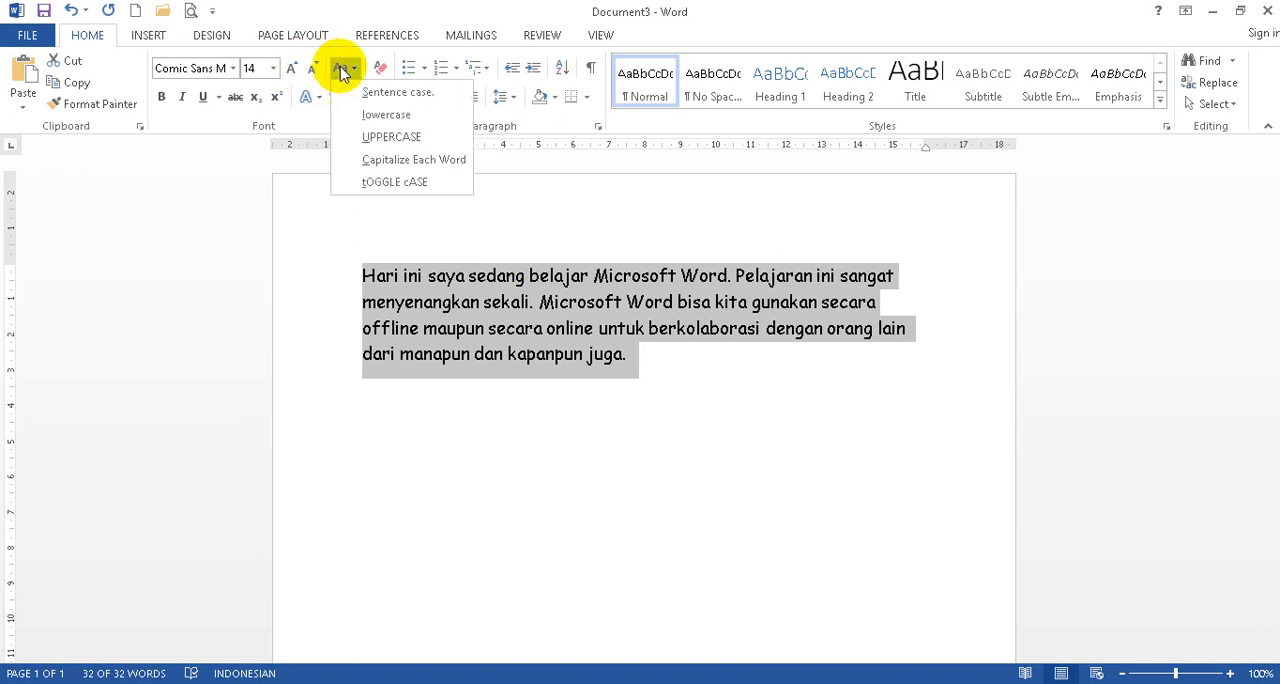
{"action": "left_click", "coordinate": [360, 116]}
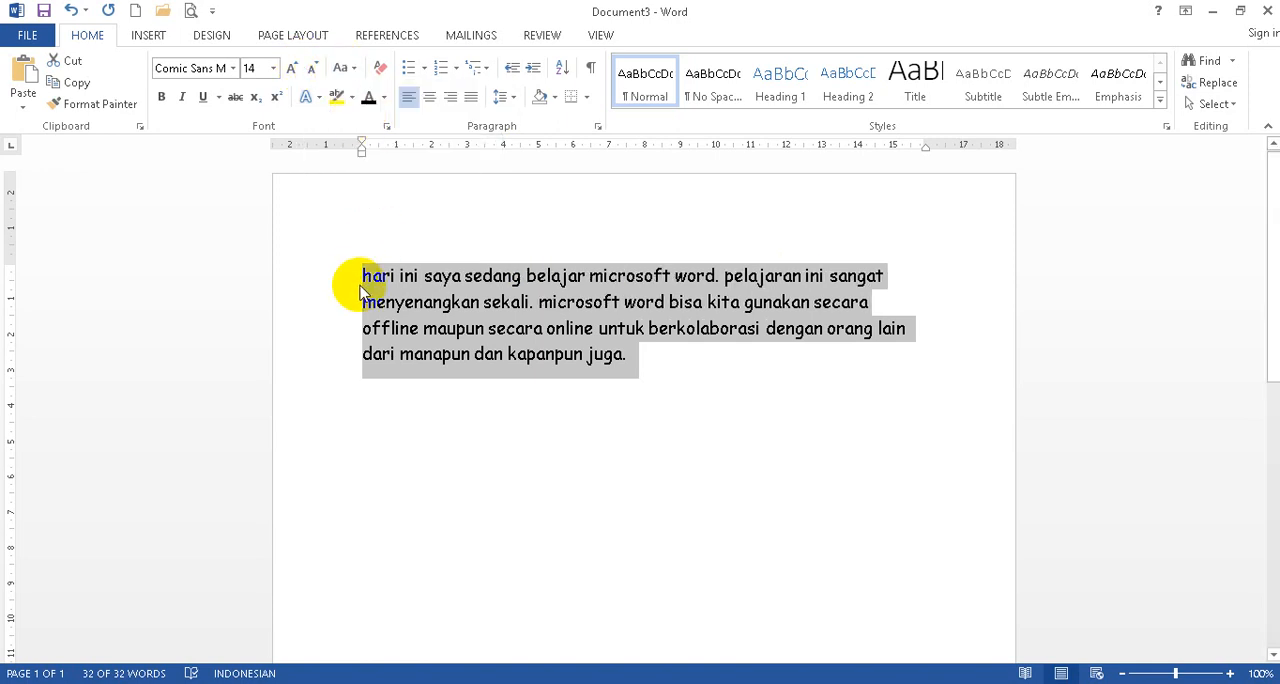
Convert the selected paragraph to UPPERCASE, followed by Capitalize Each Word.
{"action": "left_click", "coordinate": [343, 70]}
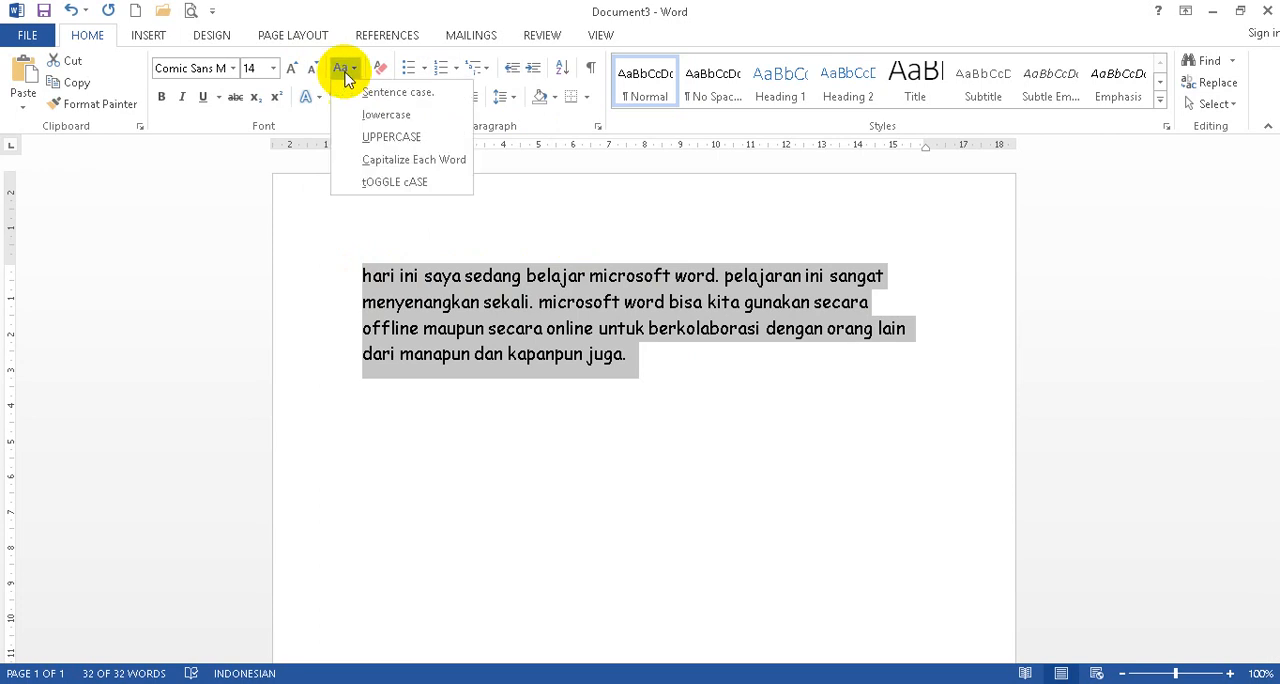
{"action": "left_click", "coordinate": [346, 134]}
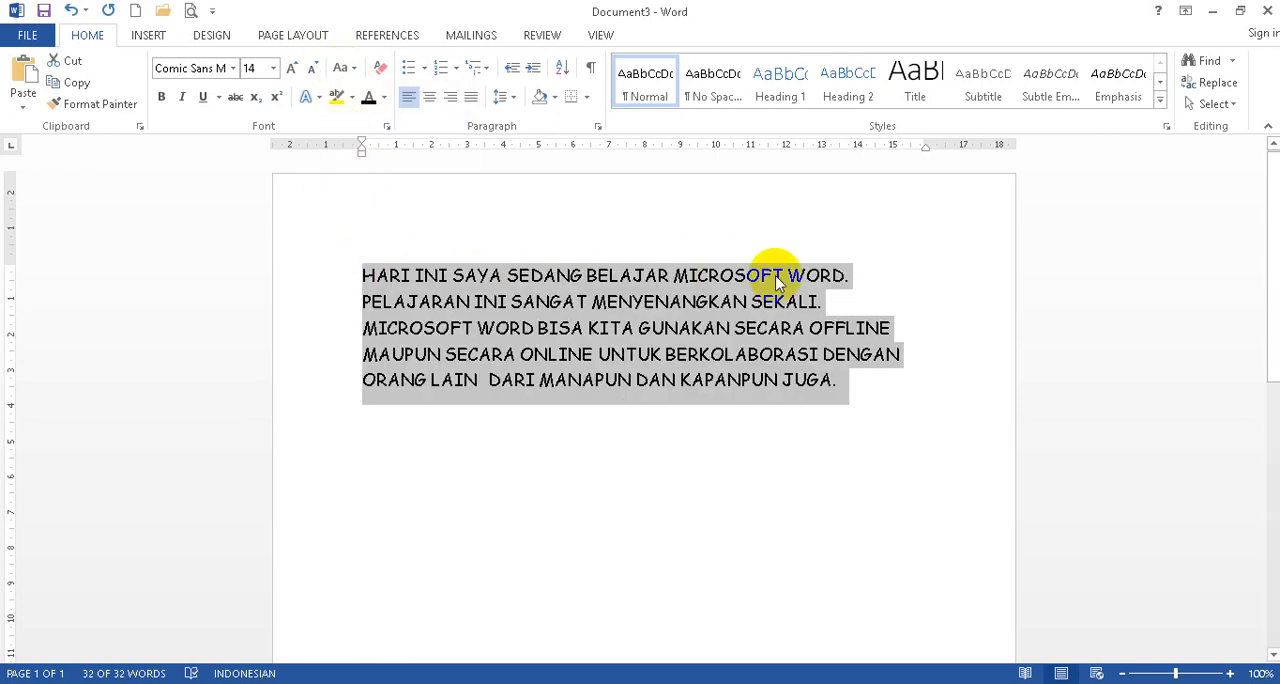
{"action": "left_click", "coordinate": [343, 70]}
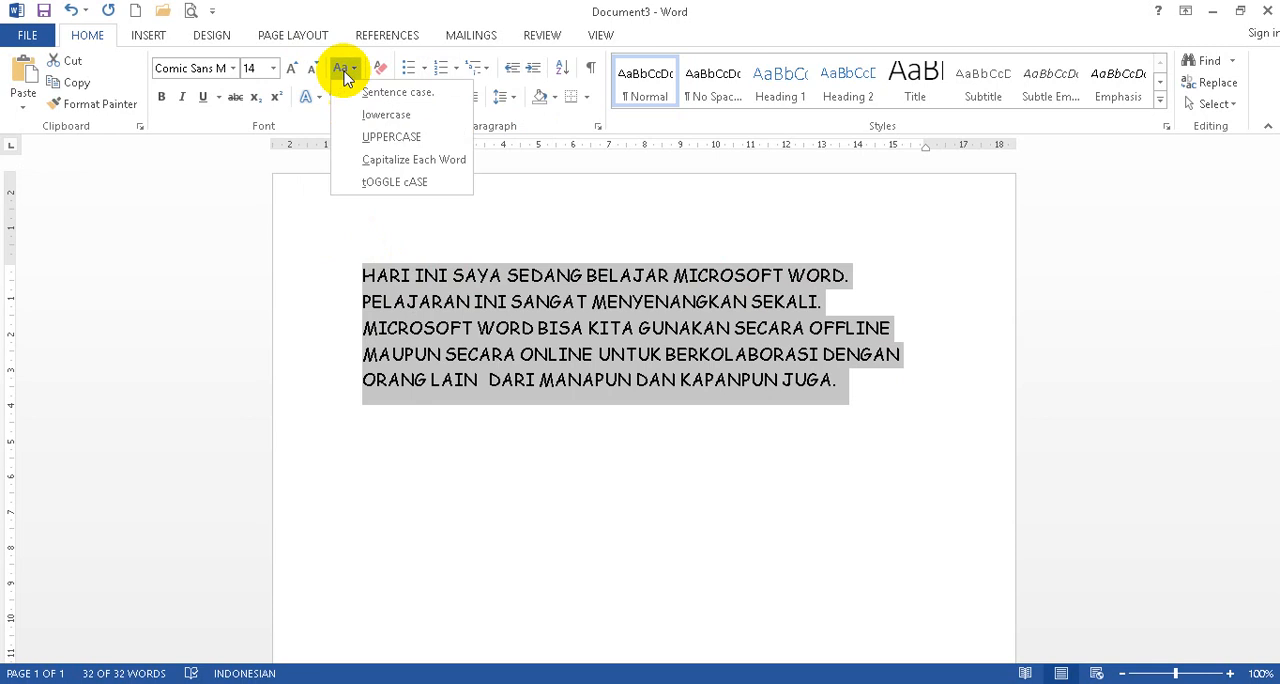
{"action": "left_click", "coordinate": [355, 162]}
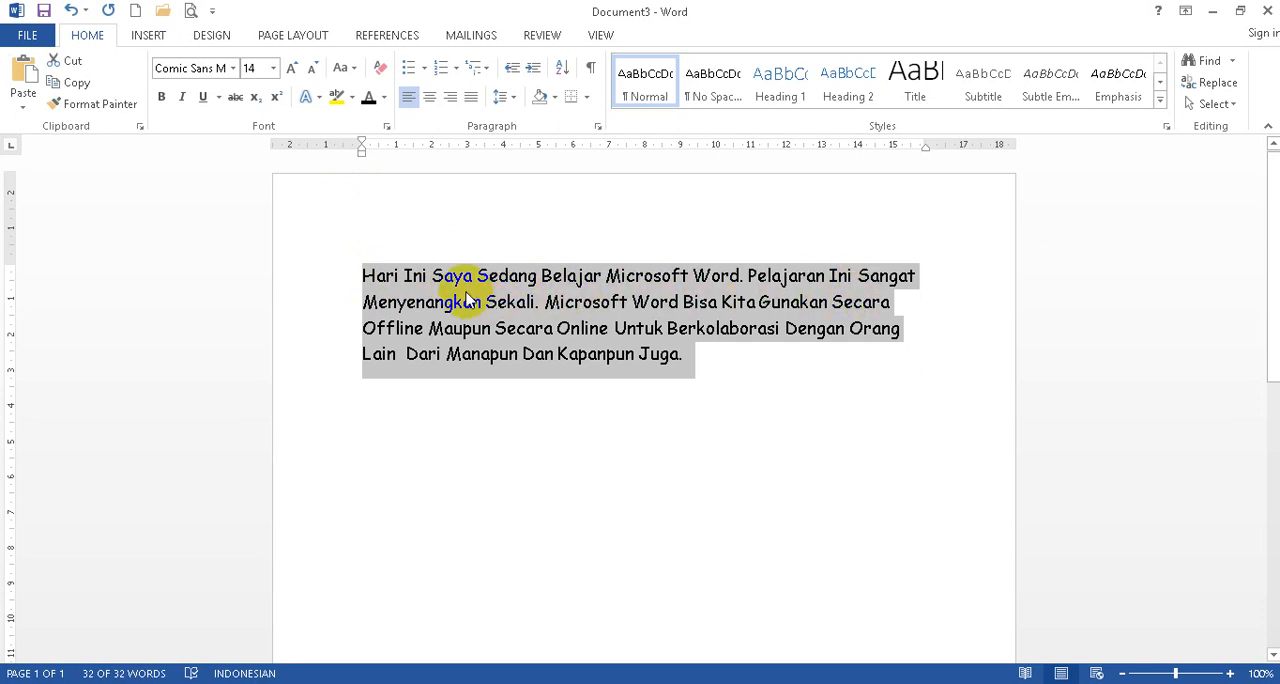
Apply tOGGLE cASE to the selected paragraph.
{"action": "left_click", "coordinate": [345, 67]}
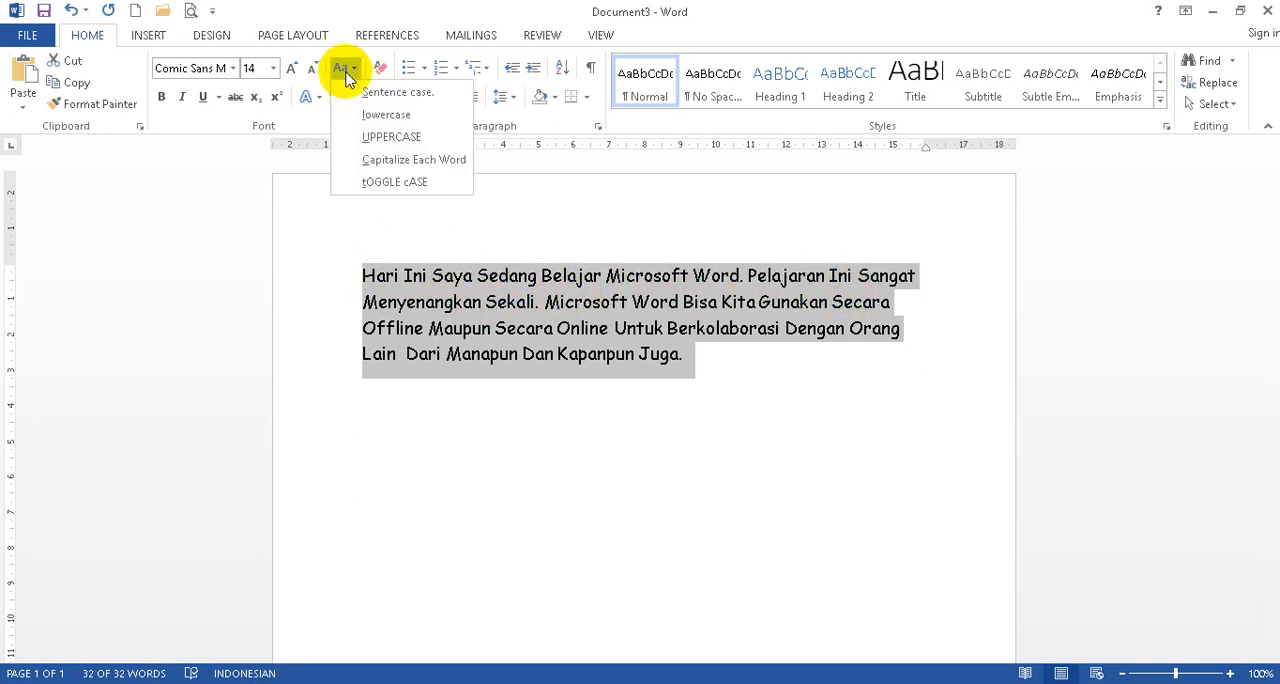
{"action": "left_click", "coordinate": [352, 182]}
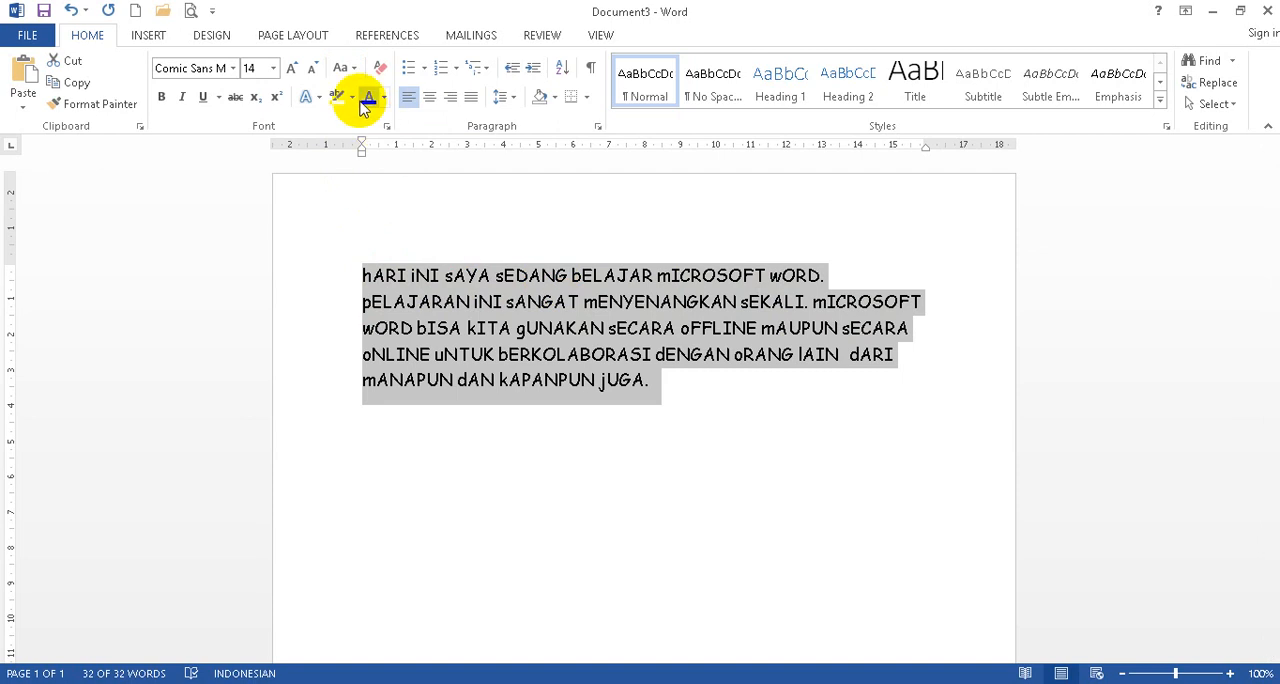
Apply Sentence case to the selected paragraph and make its text bold.
{"action": "left_click", "coordinate": [342, 67]}
{"action": "left_click", "coordinate": [348, 91]}
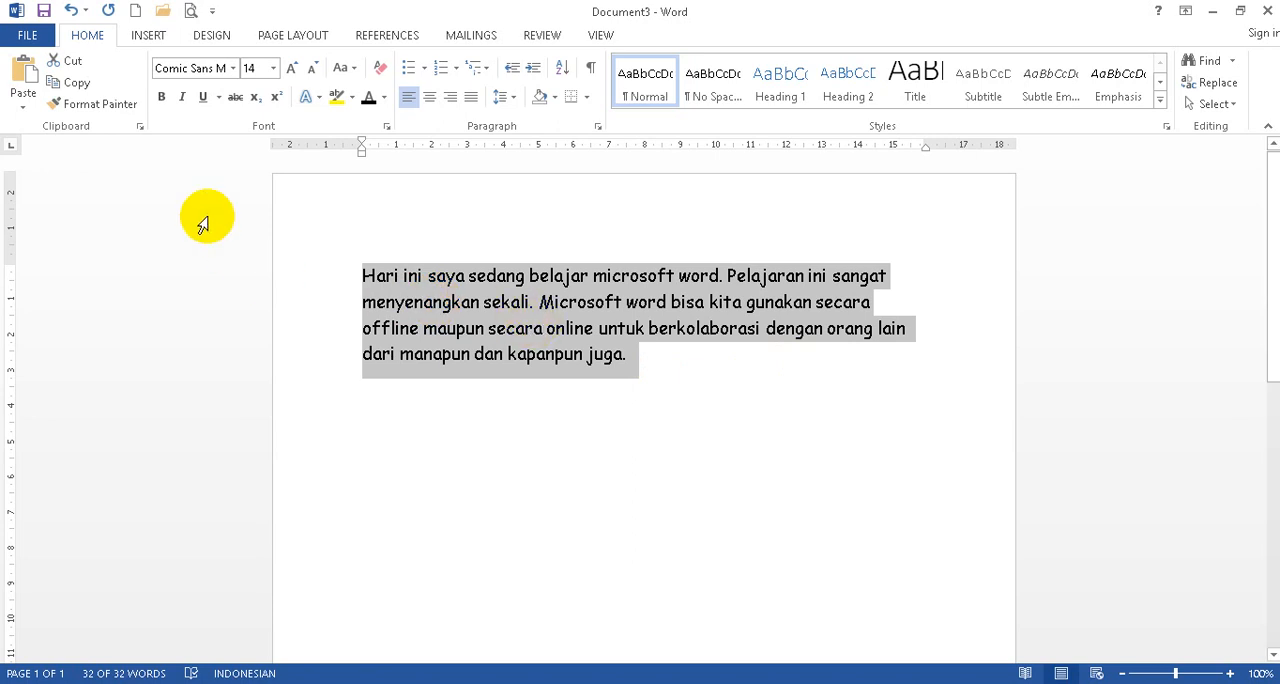
{"action": "left_click", "coordinate": [161, 98]}
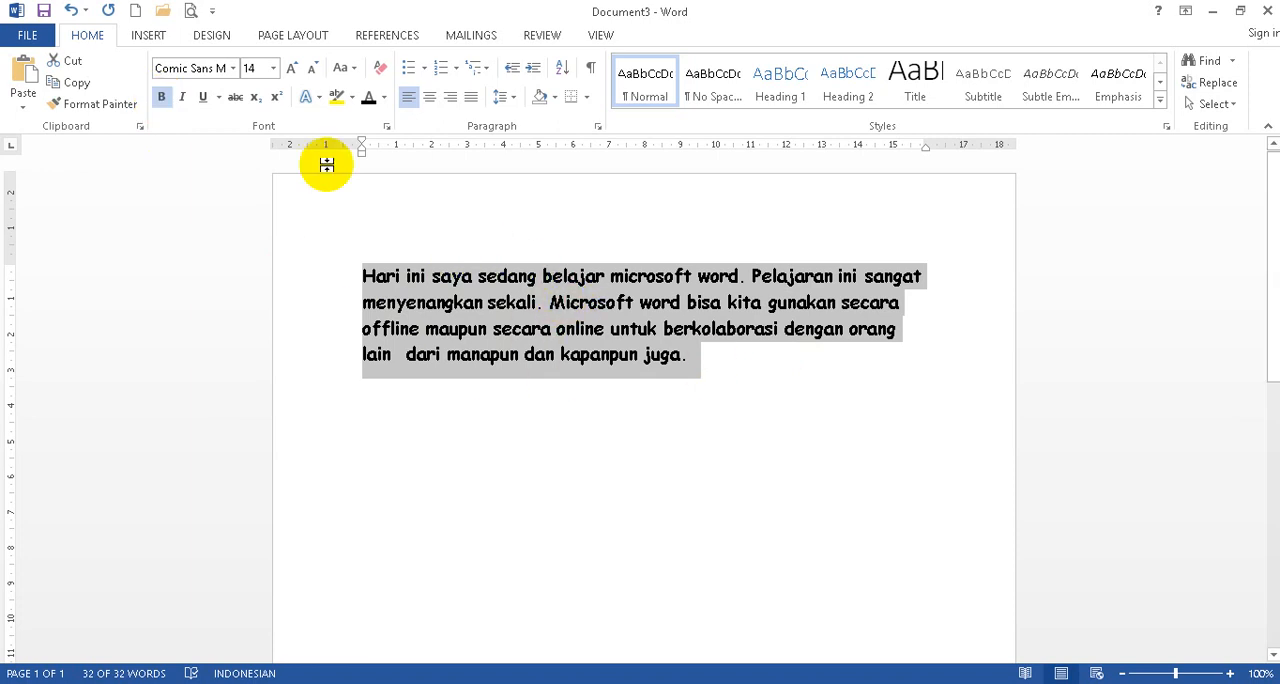
Remove bold from the selected paragraph, and turn italic and underline on and off for it one at a time.
{"action": "left_click", "coordinate": [161, 98]}
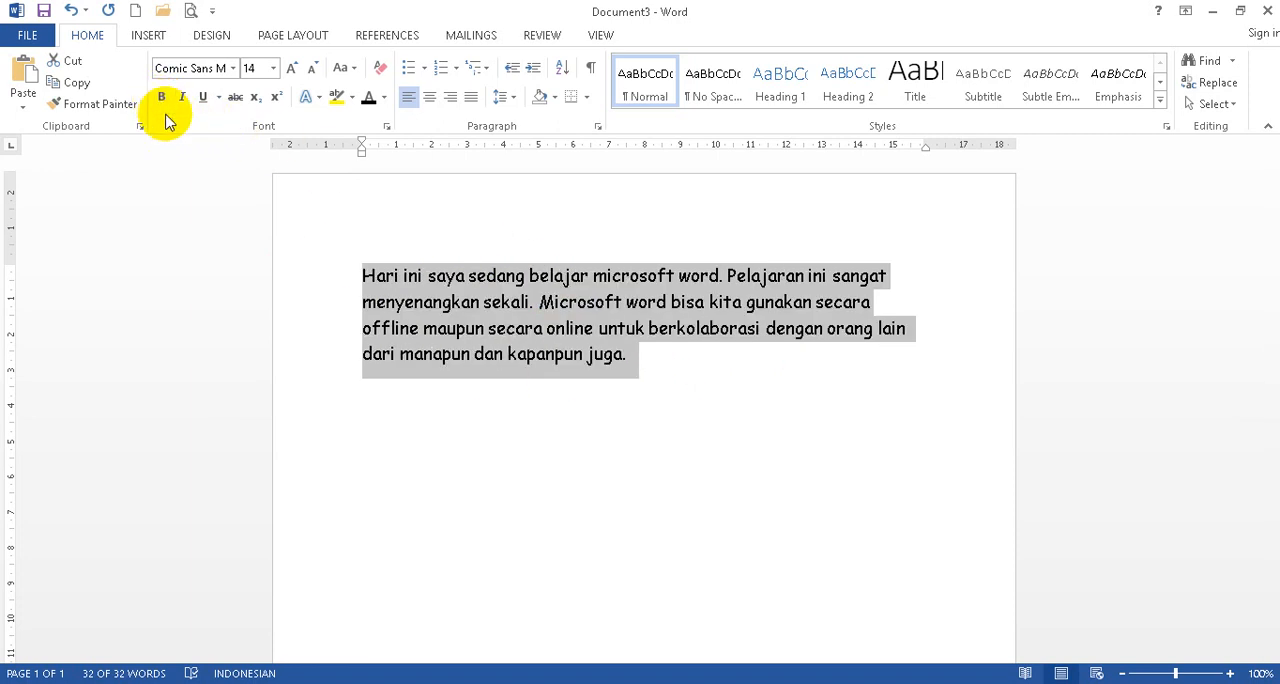
{"action": "left_click", "coordinate": [184, 98]}
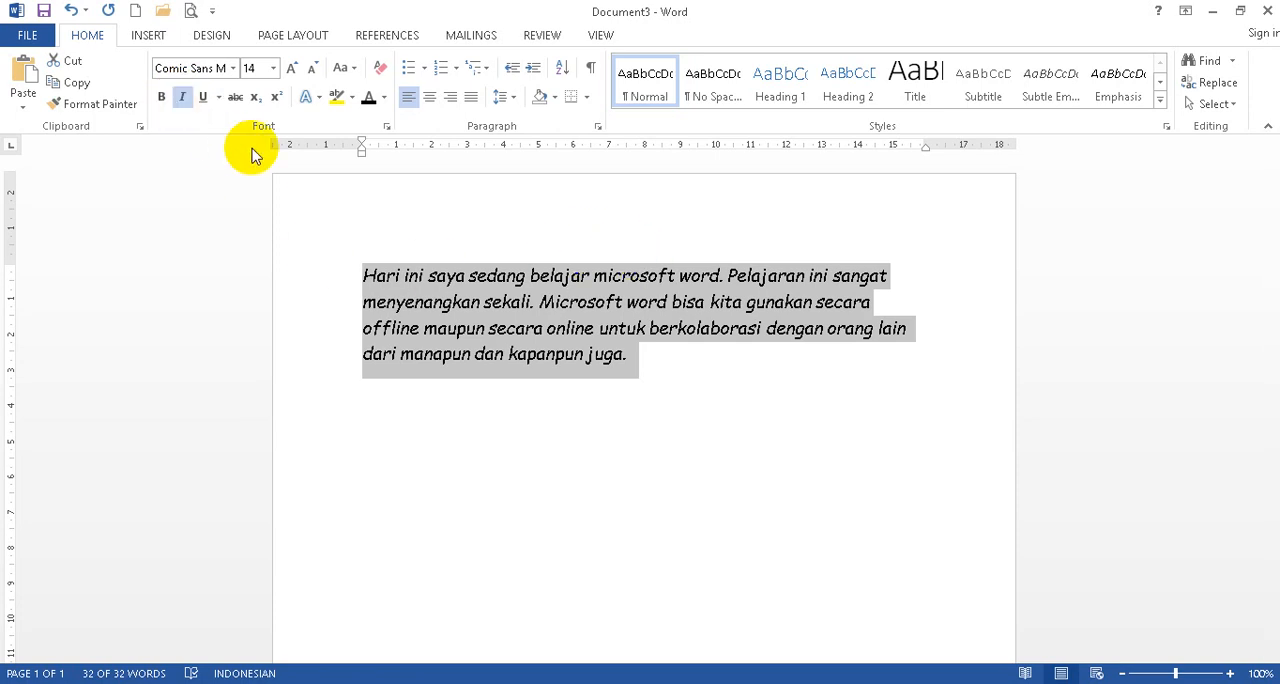
{"action": "left_click", "coordinate": [183, 97]}
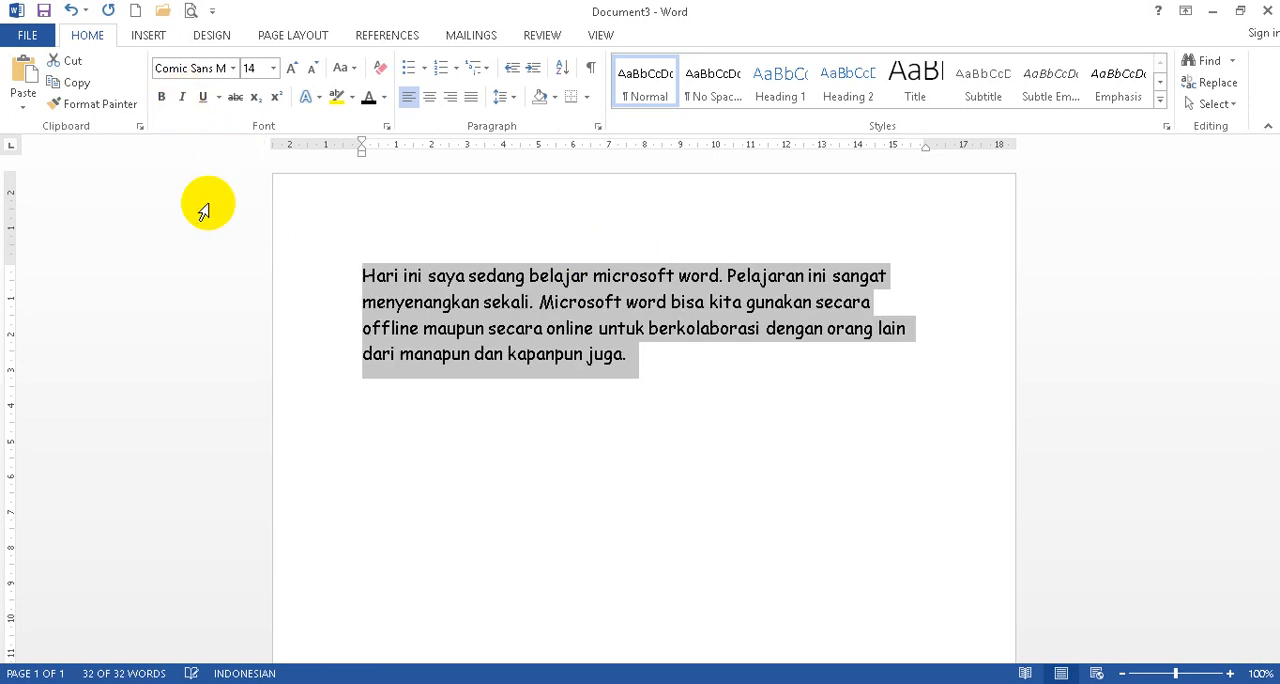
{"action": "left_click", "coordinate": [205, 100]}
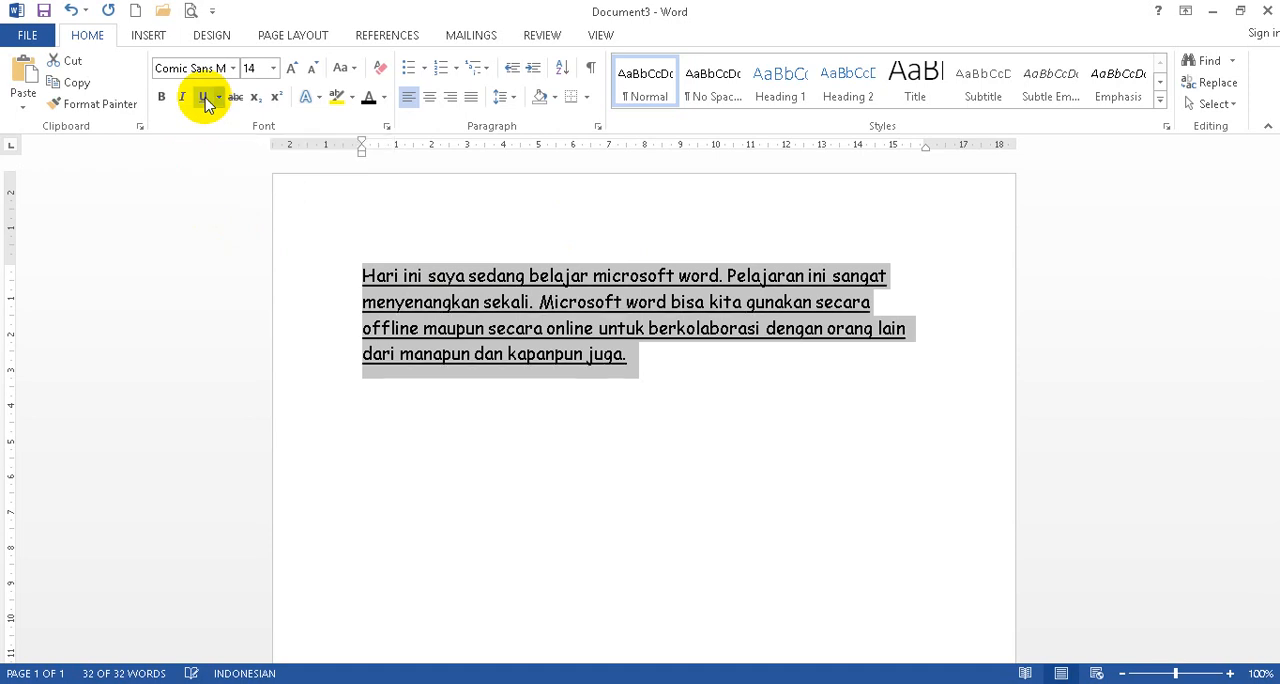
{"action": "left_click", "coordinate": [203, 99]}
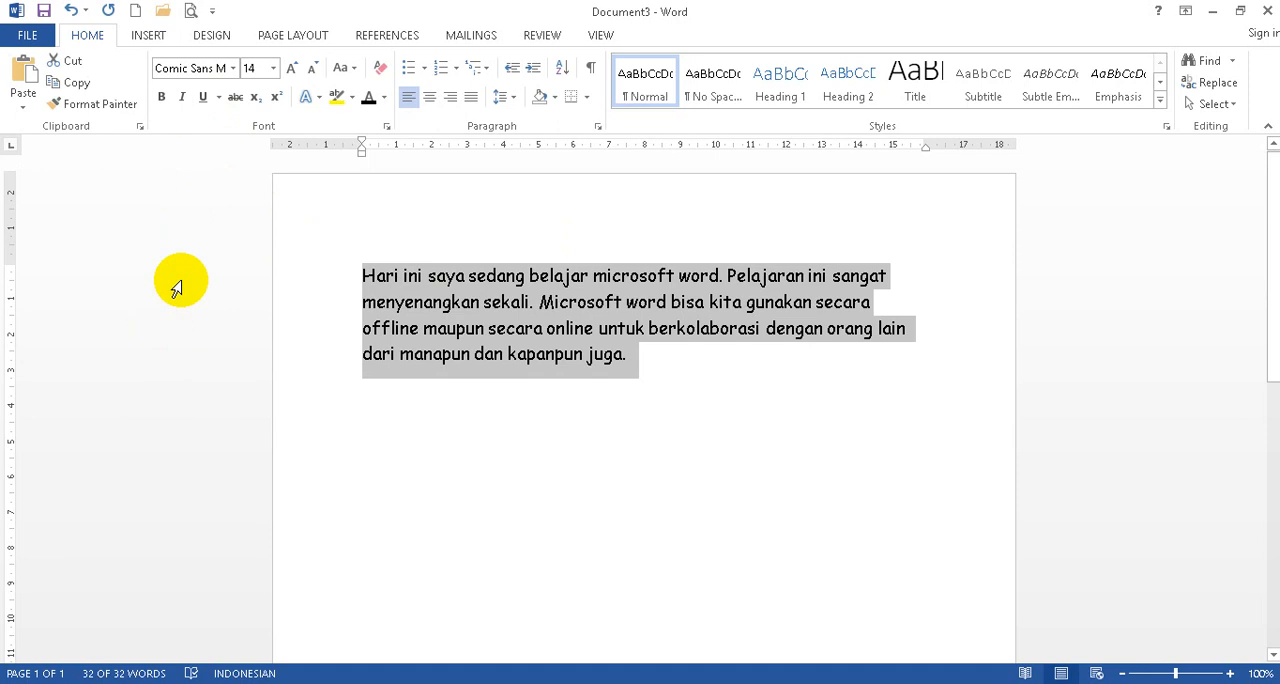
Apply bold, italic and underline together to the selected paragraph, and remove all three again.
{"action": "left_click", "coordinate": [162, 97]}
{"action": "left_click", "coordinate": [183, 100]}
{"action": "left_click", "coordinate": [201, 96]}
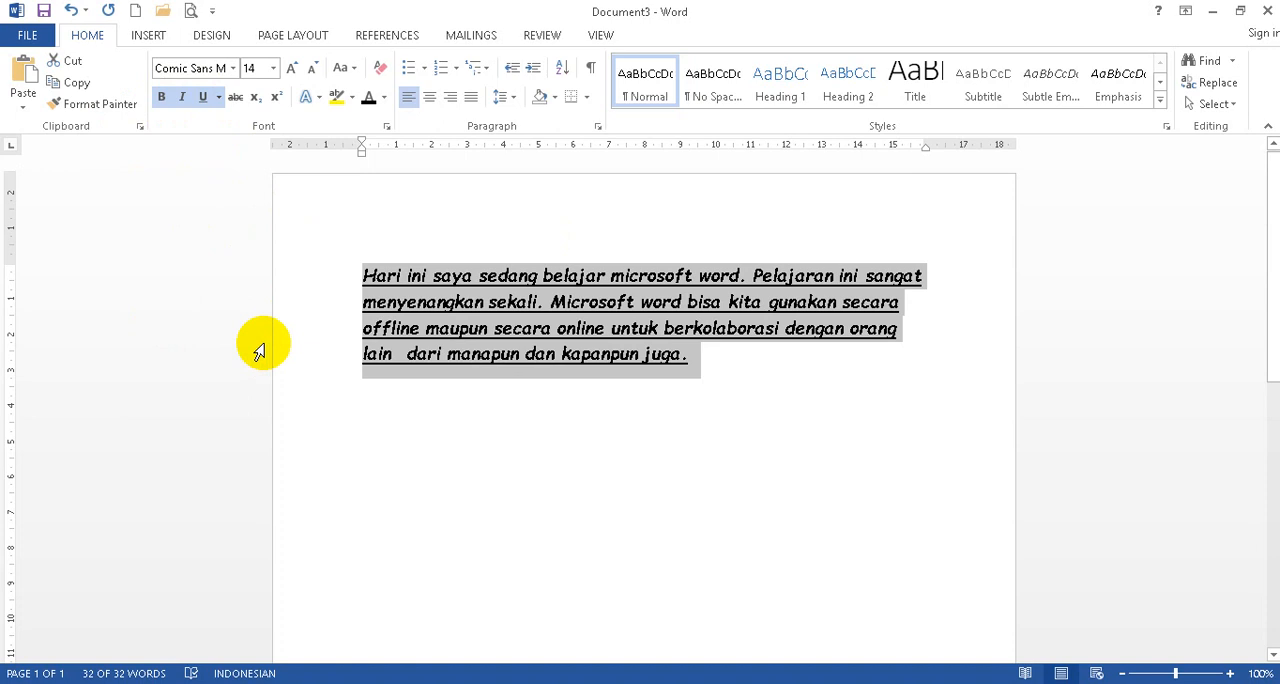
{"action": "left_click", "coordinate": [161, 97]}
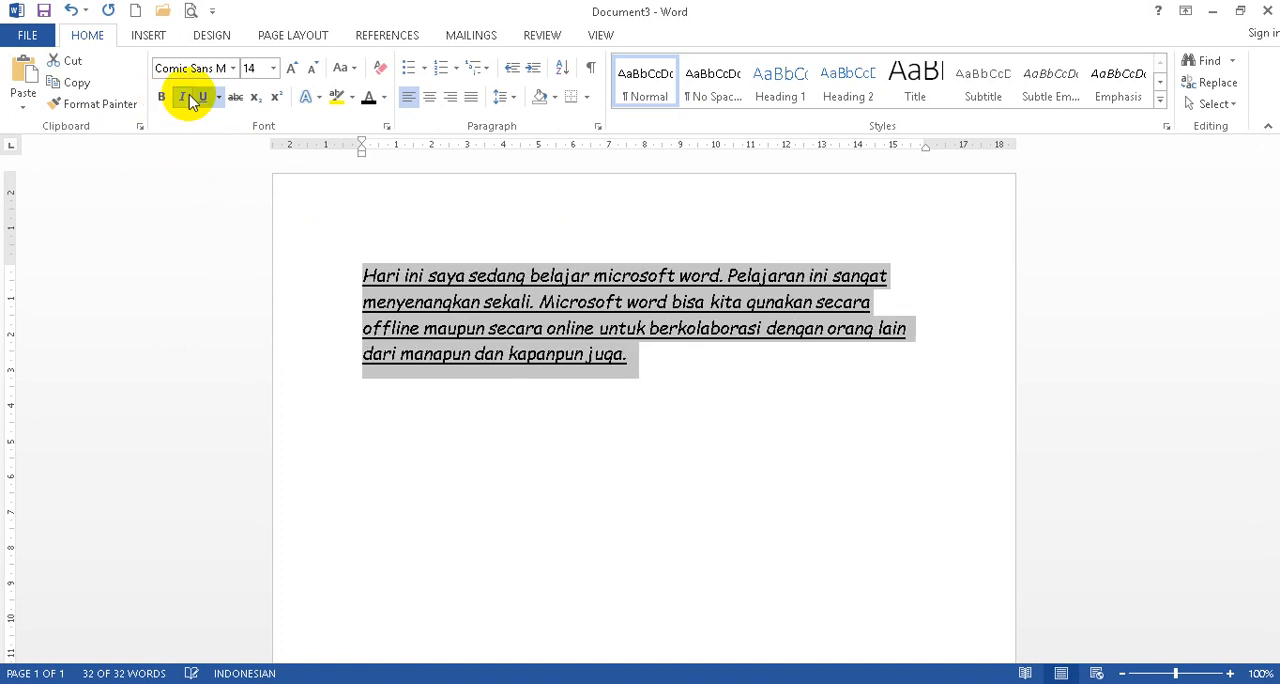
{"action": "left_click", "coordinate": [182, 97]}
{"action": "left_click", "coordinate": [202, 97]}
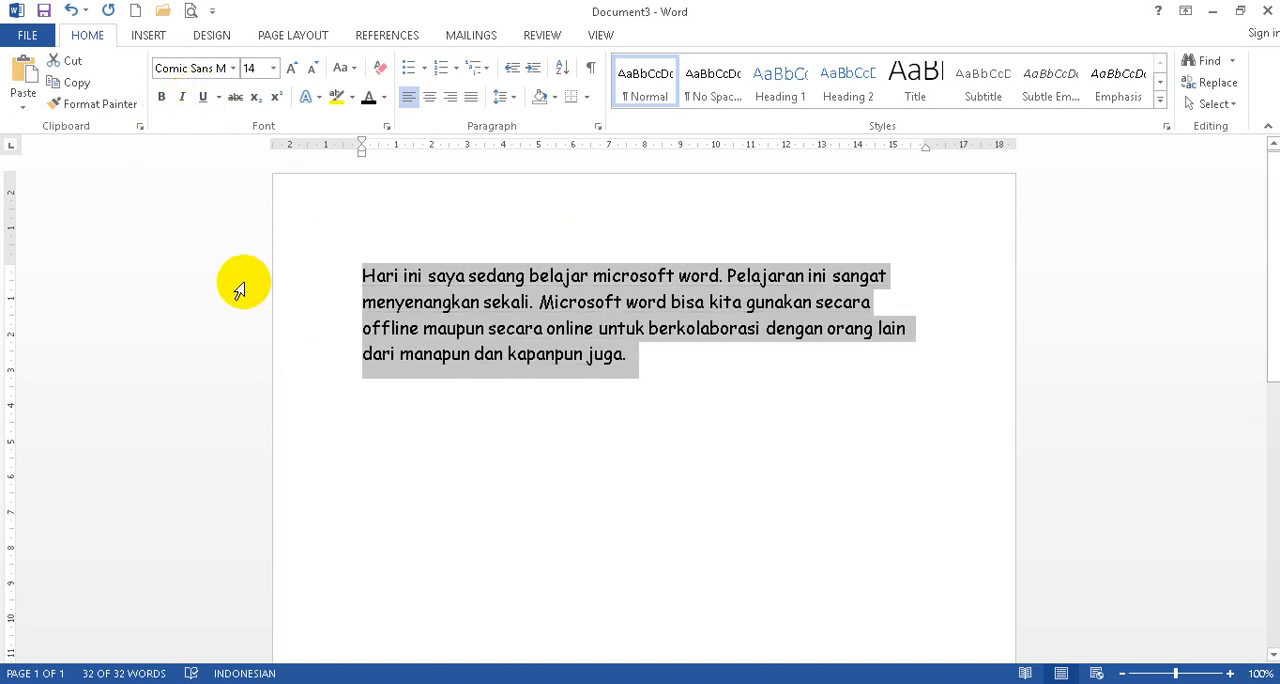
Turn strikethrough on and off for the selected paragraph, and do the same with subscript.
{"action": "left_click", "coordinate": [235, 97]}
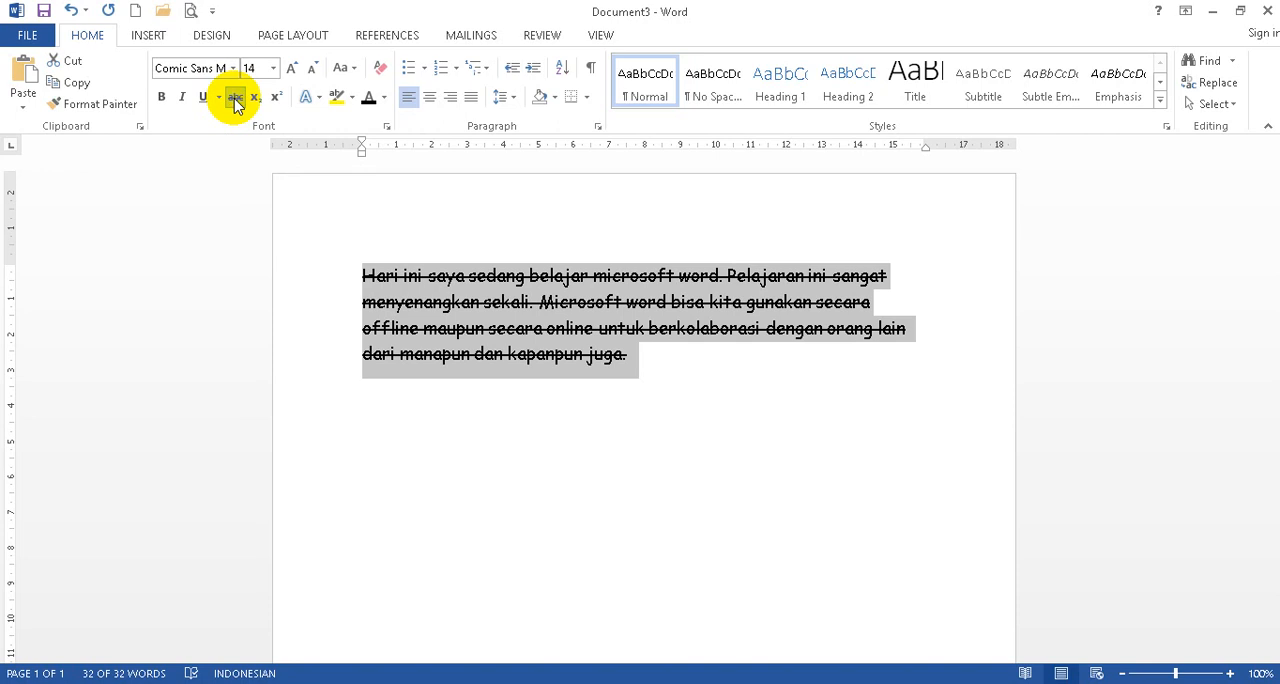
{"action": "left_click", "coordinate": [235, 99]}
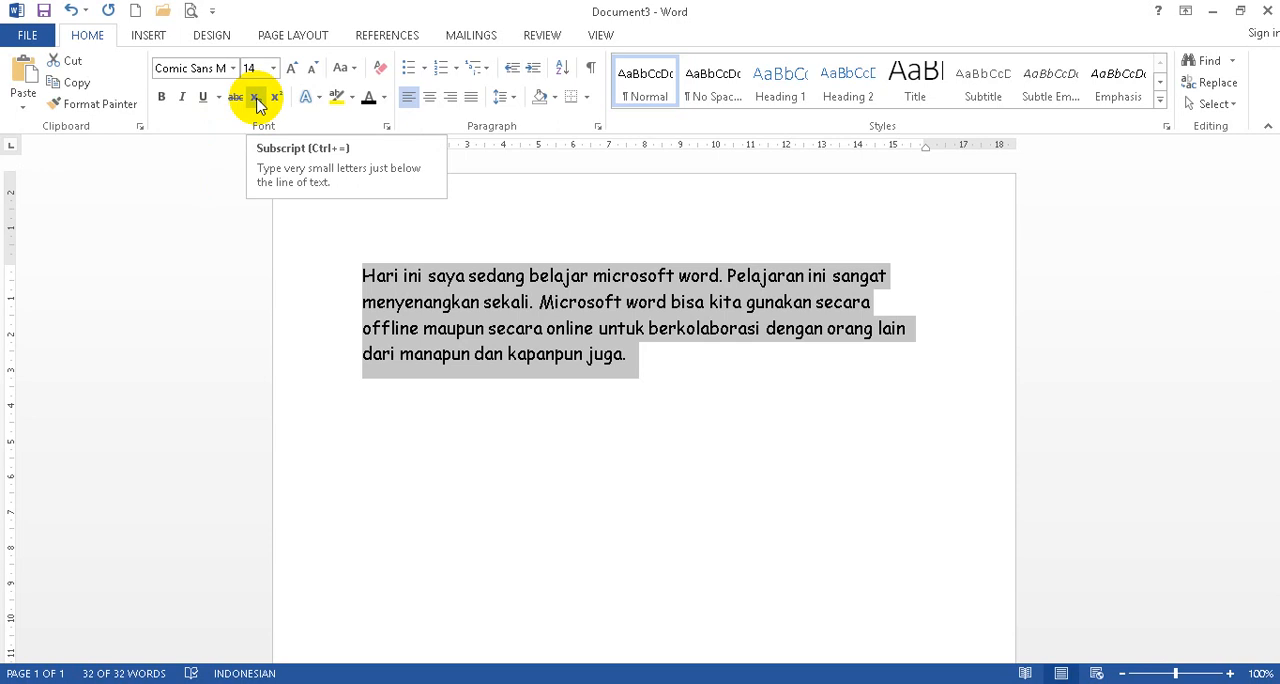
{"action": "left_click", "coordinate": [256, 98]}
{"action": "left_click", "coordinate": [256, 98]}
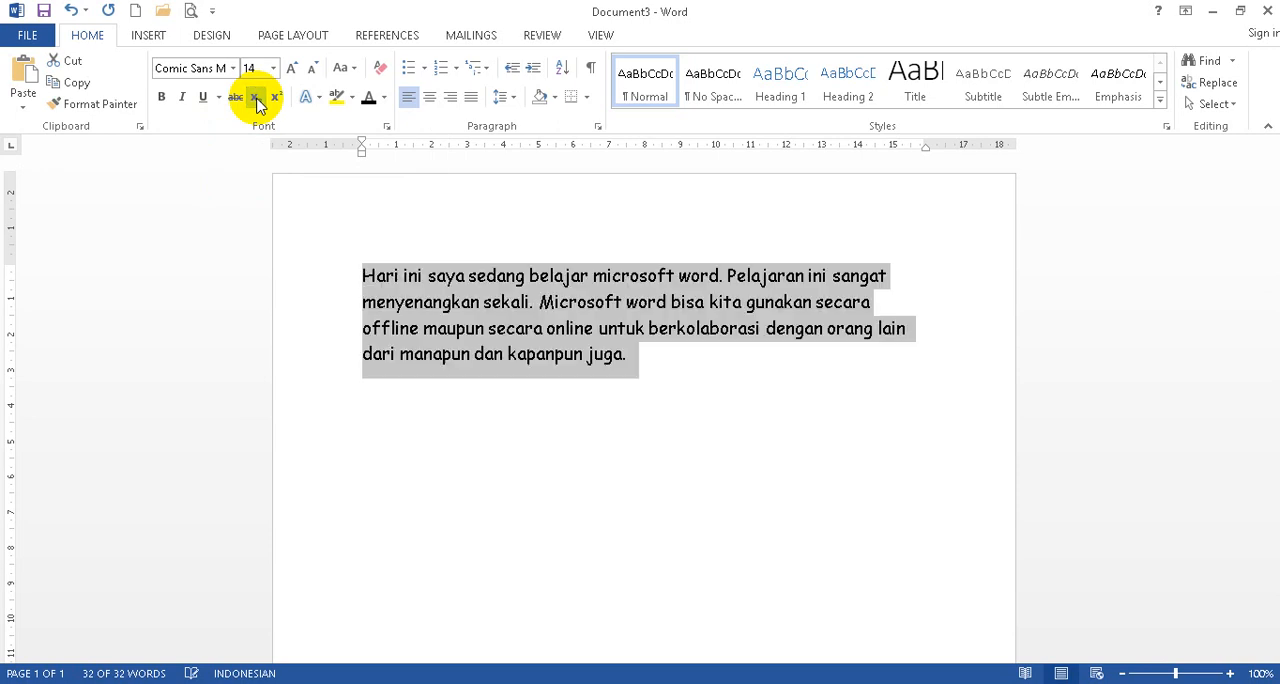
Add a new line reading "H2O" below the paragraph.
{"action": "left_click", "coordinate": [718, 361]}
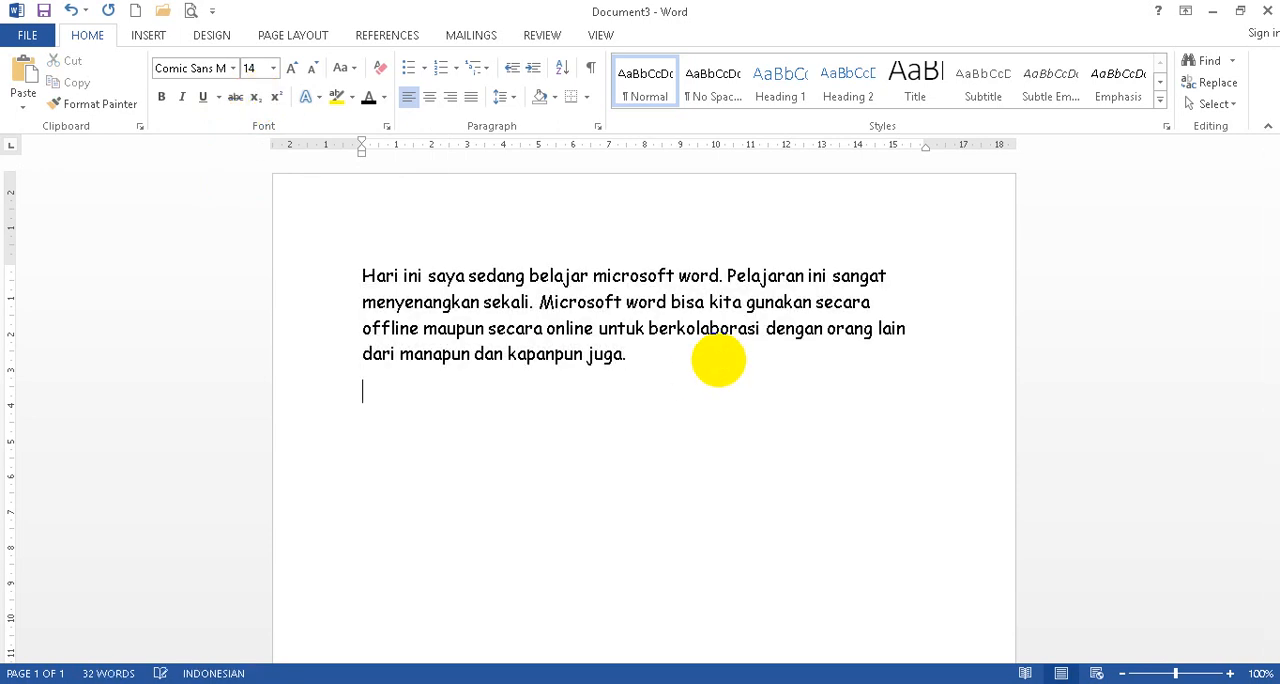
{"action": "key", "text": "Return"}
{"action": "type", "text": "H2O"}
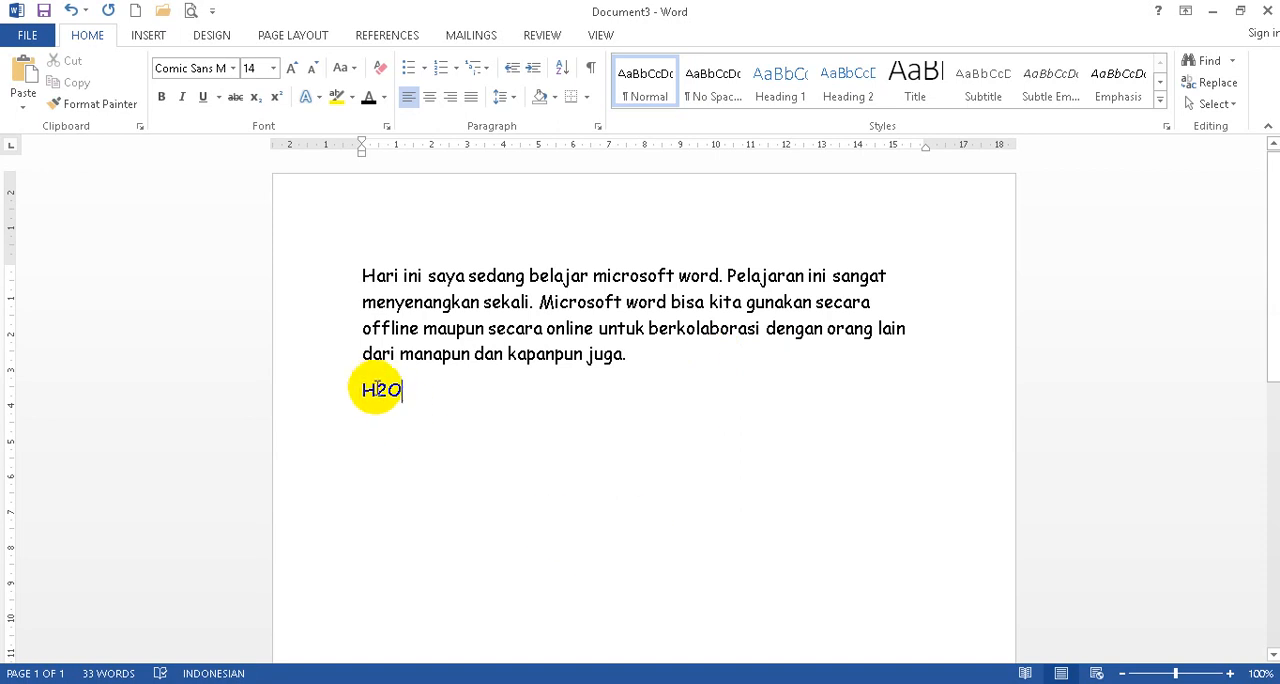
Format the 2 in H2O as subscript.
{"action": "left_click", "coordinate": [376, 390]}
{"action": "left_click_drag", "start_coordinate": [376, 390], "coordinate": [388, 390]}
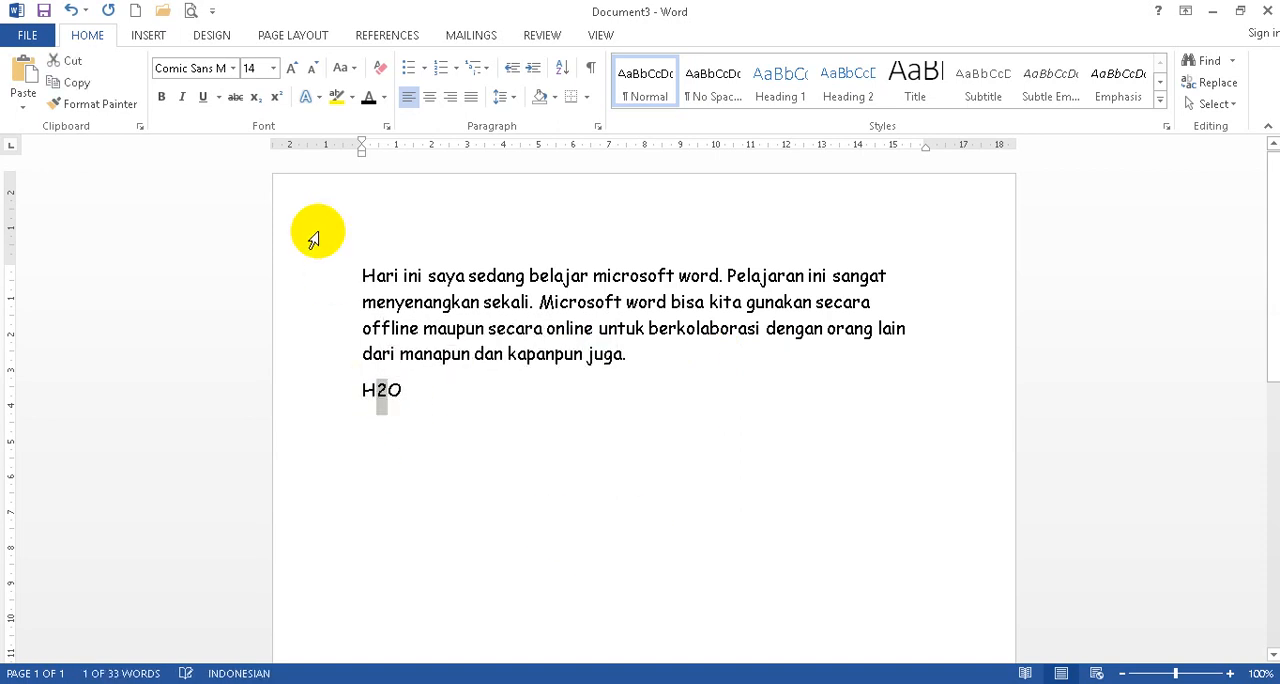
{"action": "left_click", "coordinate": [253, 97]}
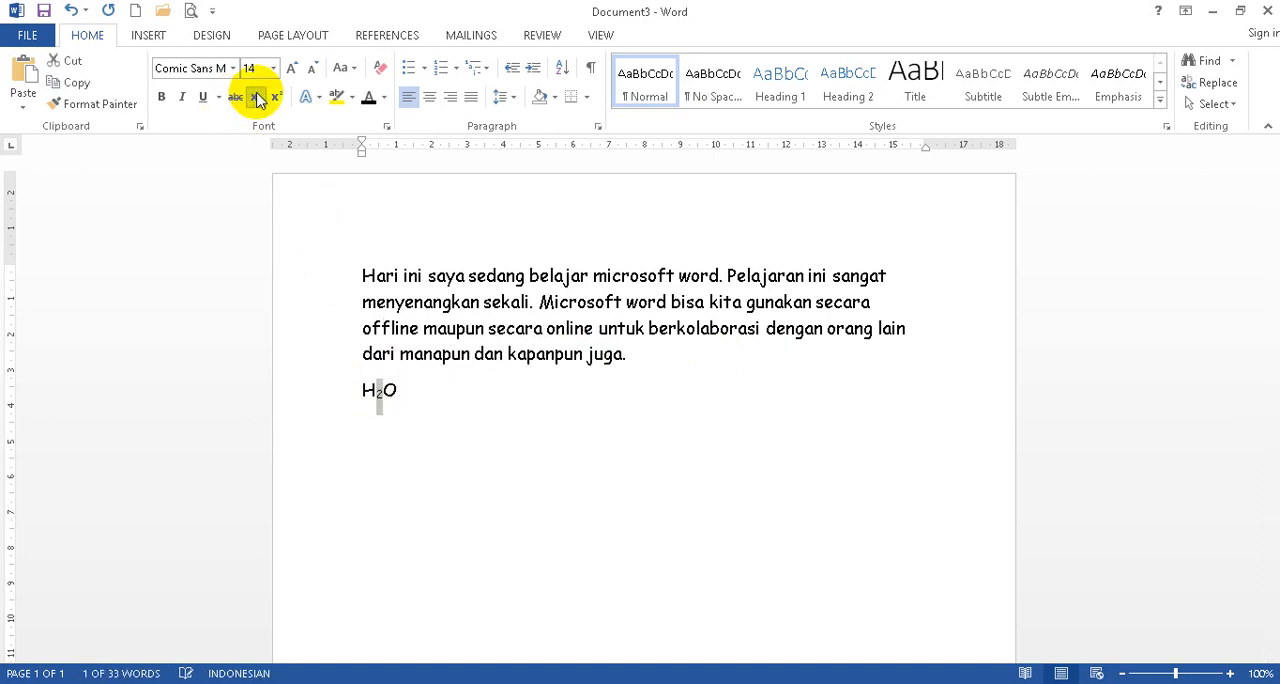
Add "MC2" after H2O on the same line and format its 2 as superscript.
{"action": "left_click", "coordinate": [453, 401]}
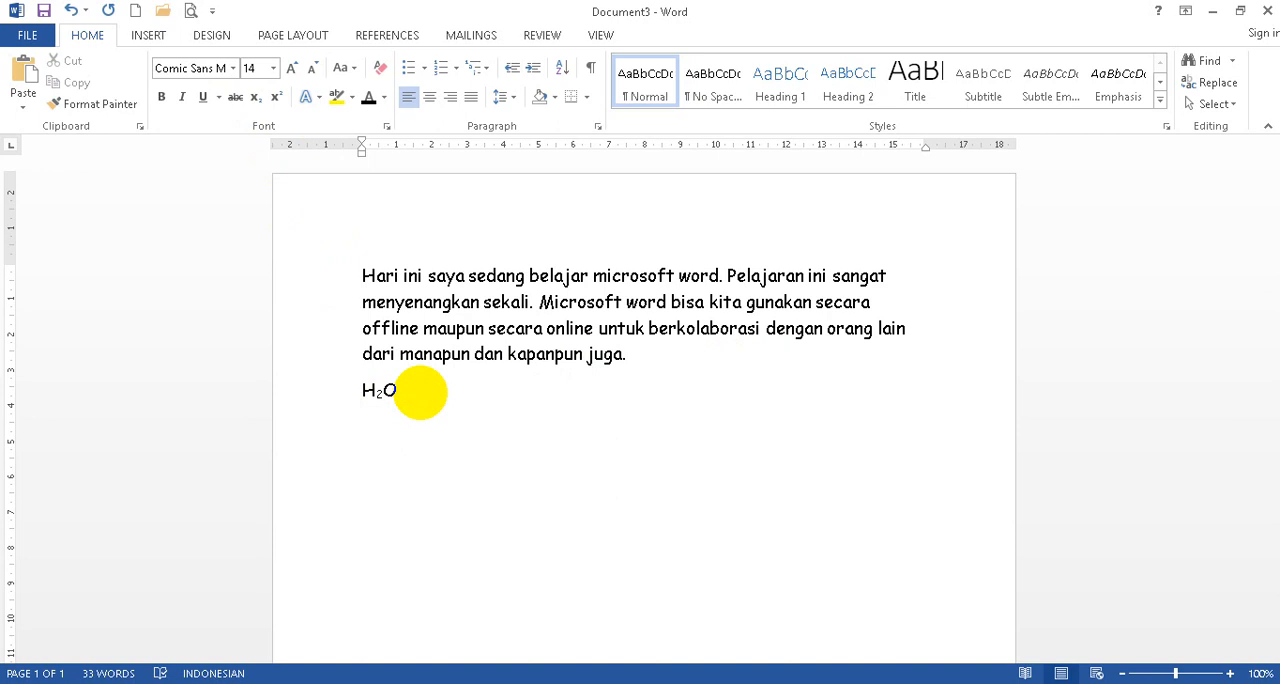
{"action": "type", "text": "MC2"}
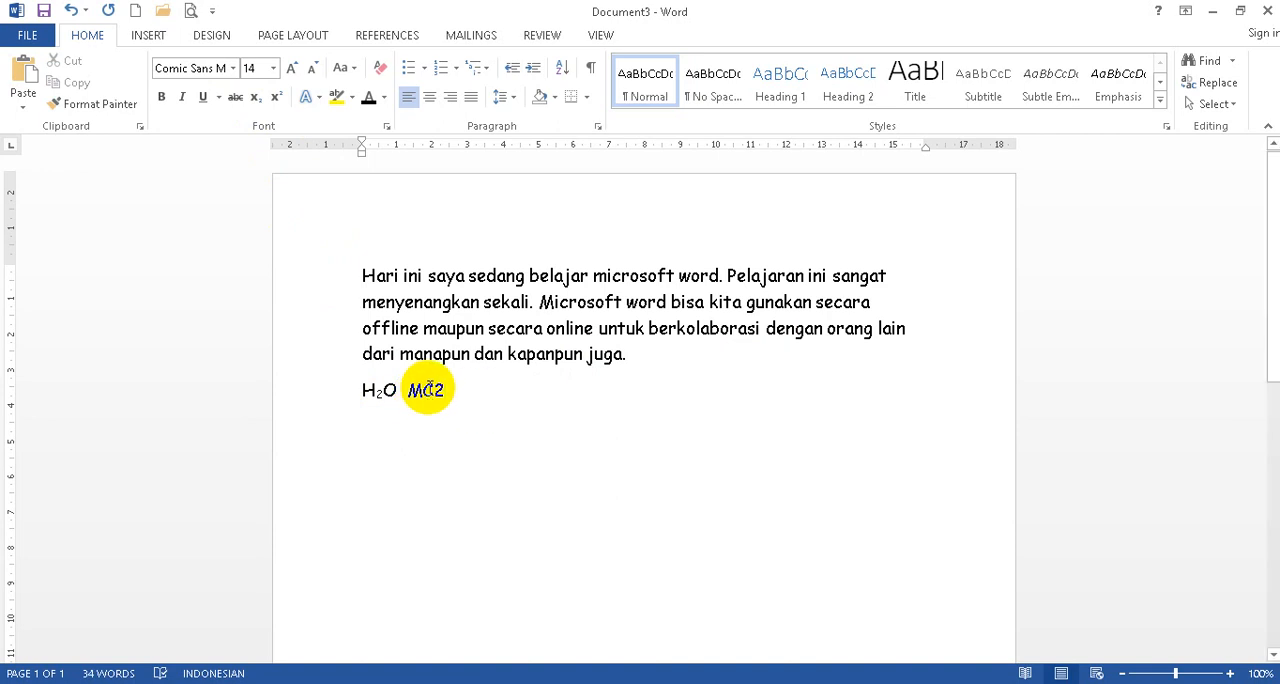
{"action": "left_click", "coordinate": [436, 387]}
{"action": "left_click_drag", "start_coordinate": [436, 387], "coordinate": [444, 389]}
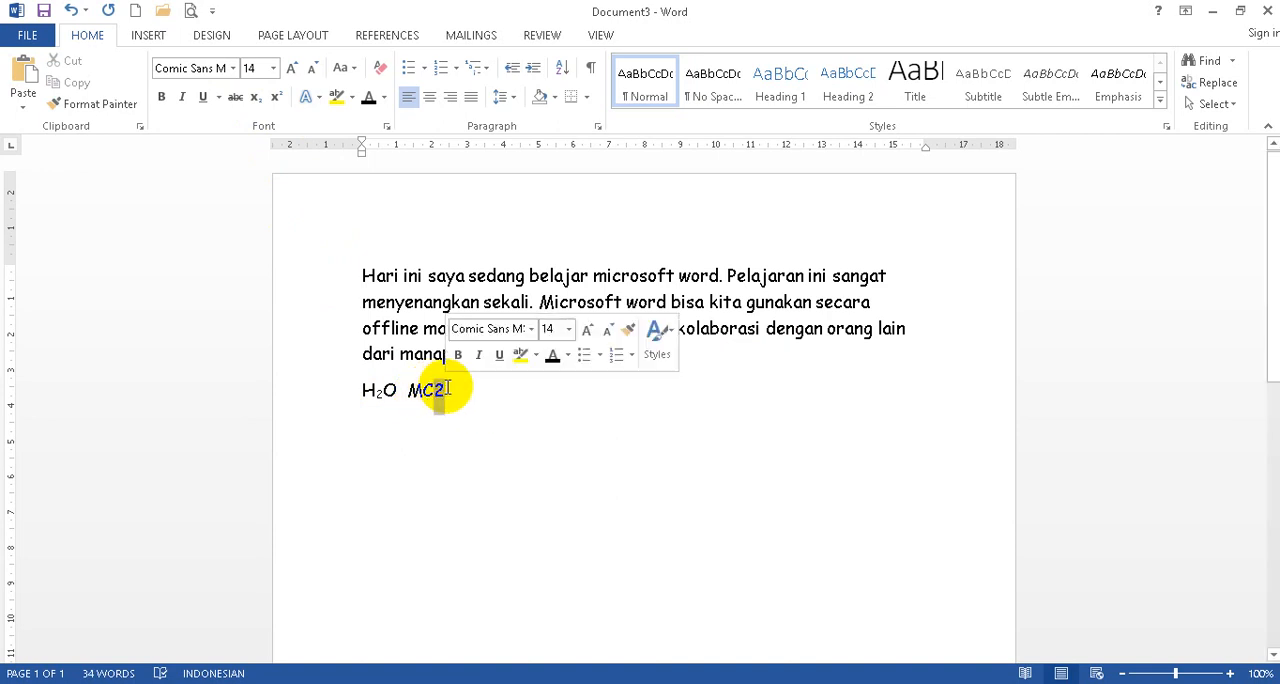
{"action": "left_click", "coordinate": [277, 99]}
{"action": "left_click", "coordinate": [537, 410]}
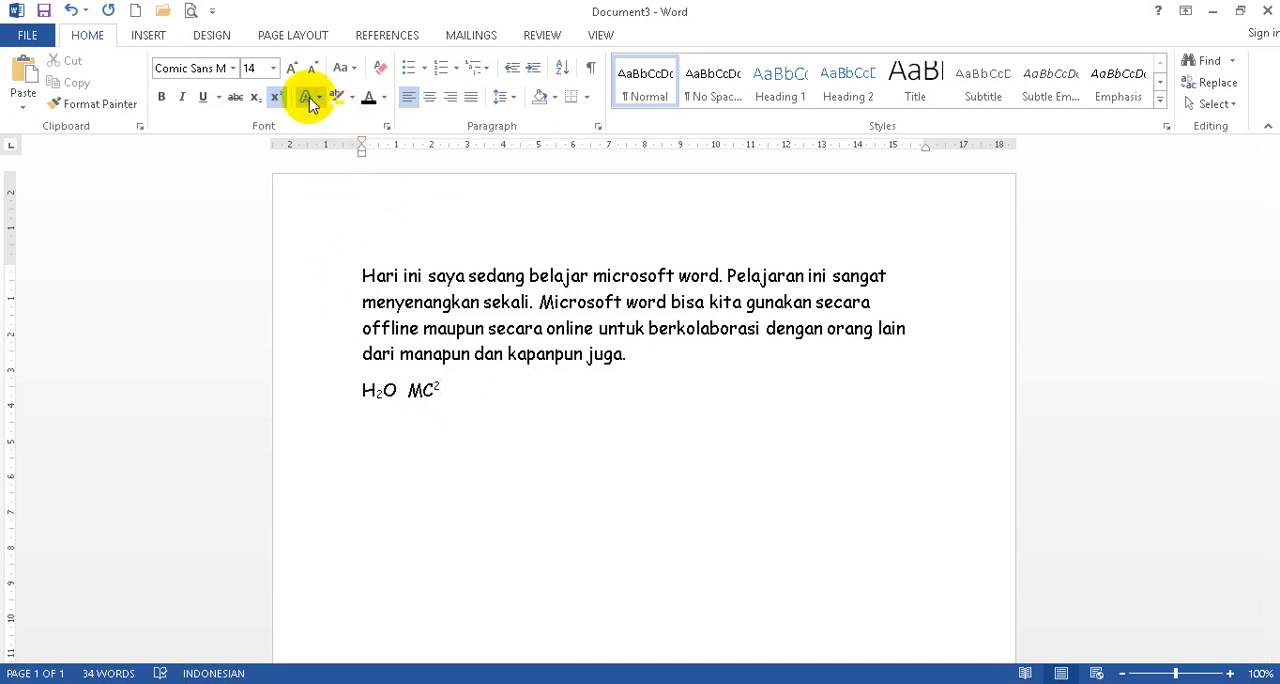
Select the paragraph's first line and look through the text effects for outline, shadow and glow, and the highlight colors.
{"action": "left_click", "coordinate": [617, 328]}
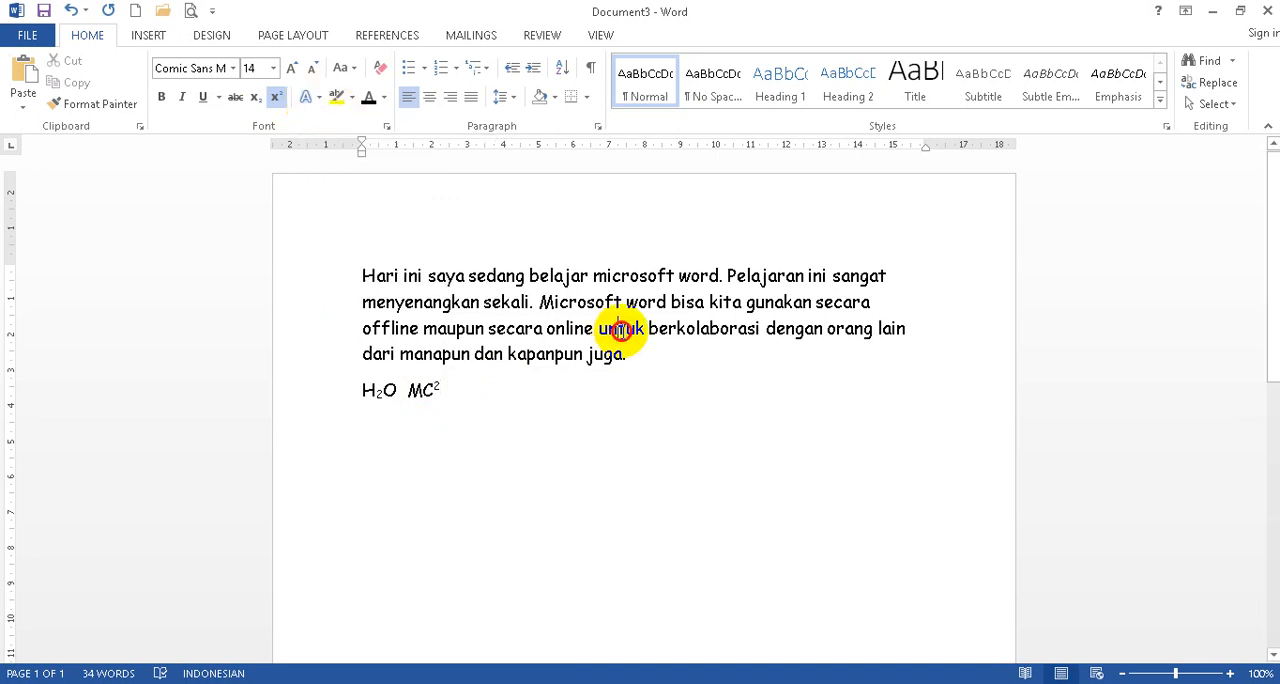
{"action": "left_click", "coordinate": [340, 277]}
{"action": "left_click", "coordinate": [307, 99]}
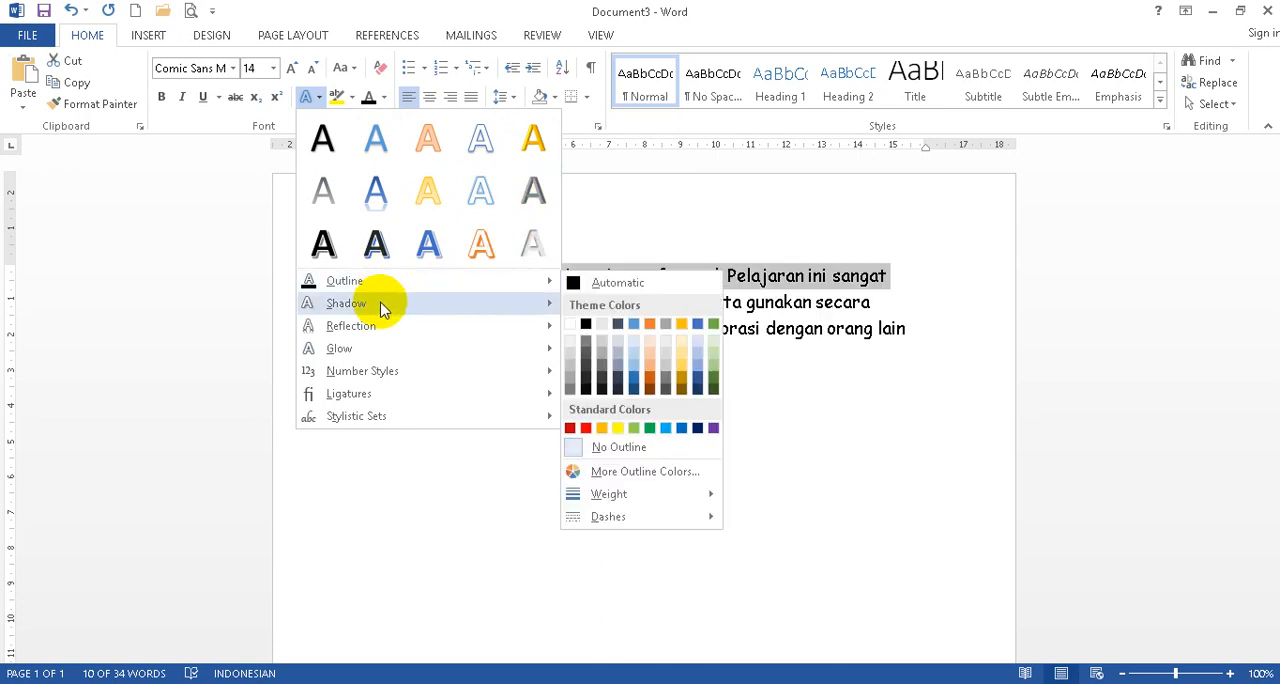
{"action": "mouse_move", "coordinate": [382, 308]}
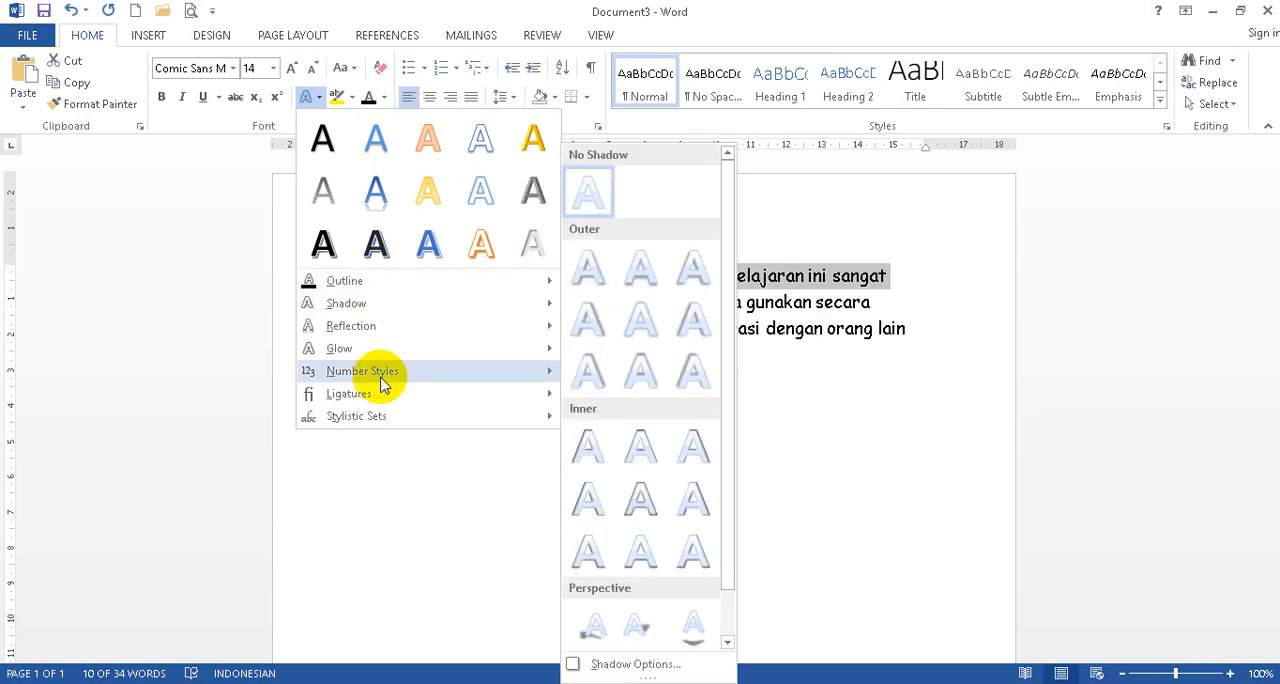
{"action": "mouse_move", "coordinate": [370, 348]}
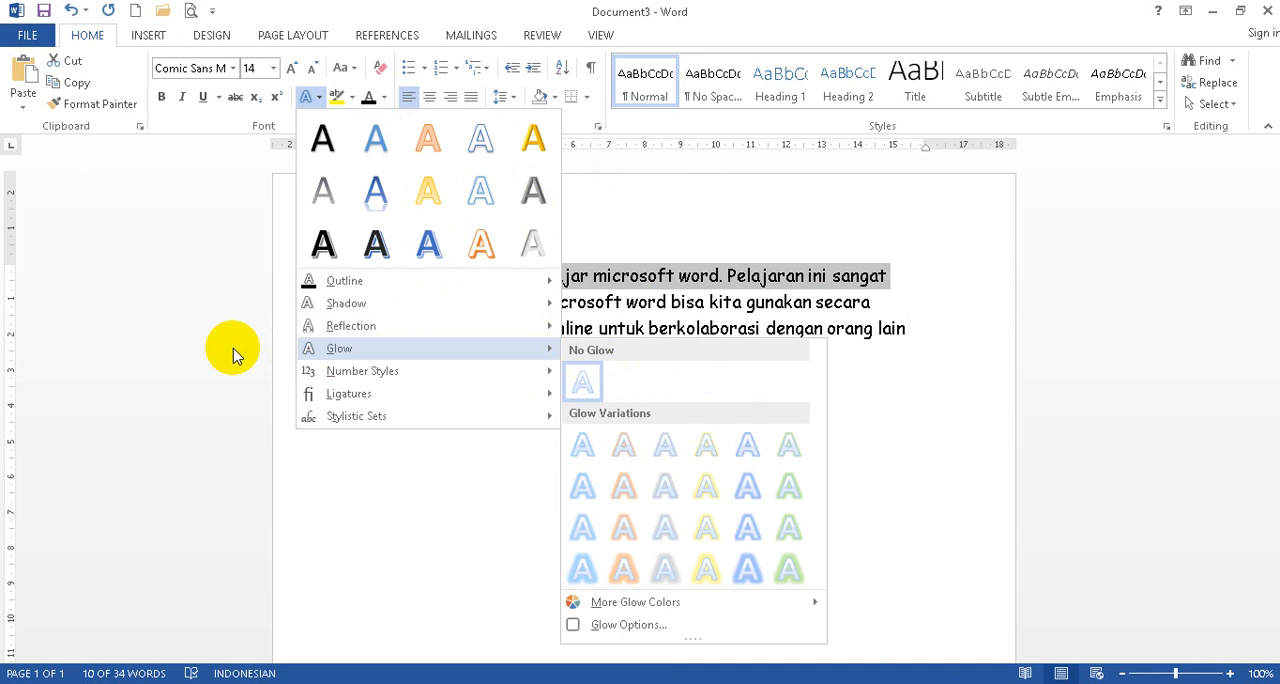
{"action": "left_click", "coordinate": [232, 355]}
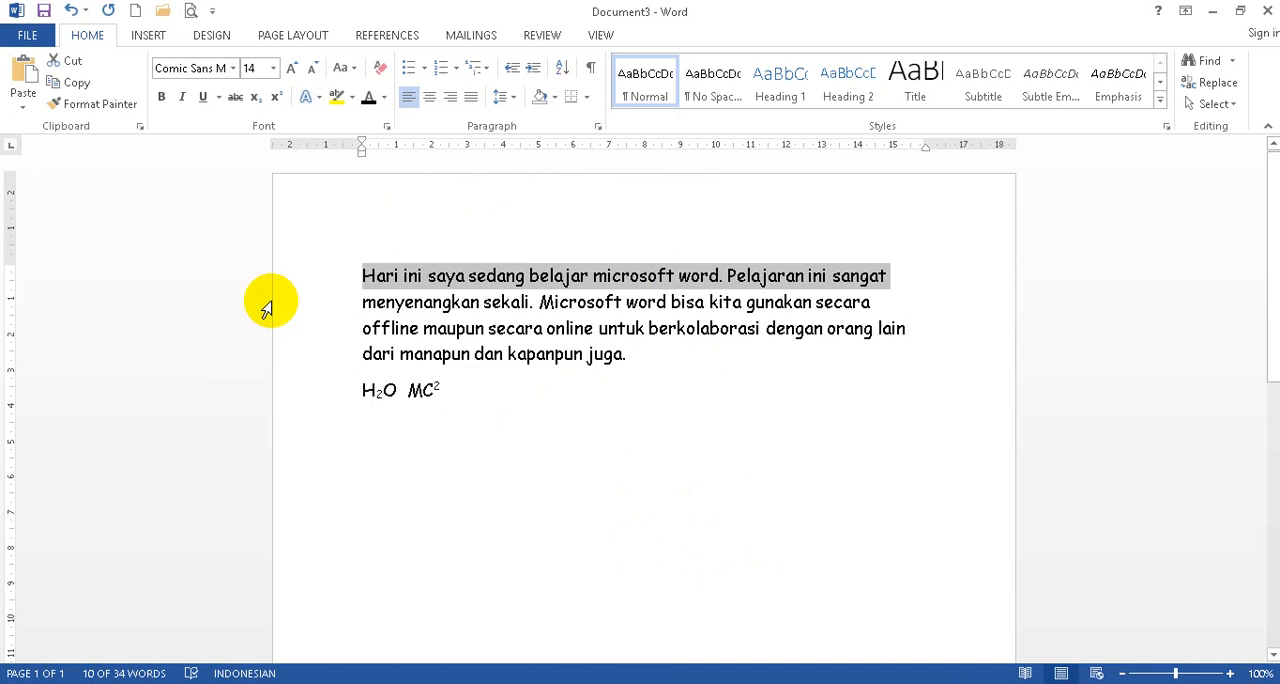
{"action": "left_click", "coordinate": [352, 100]}
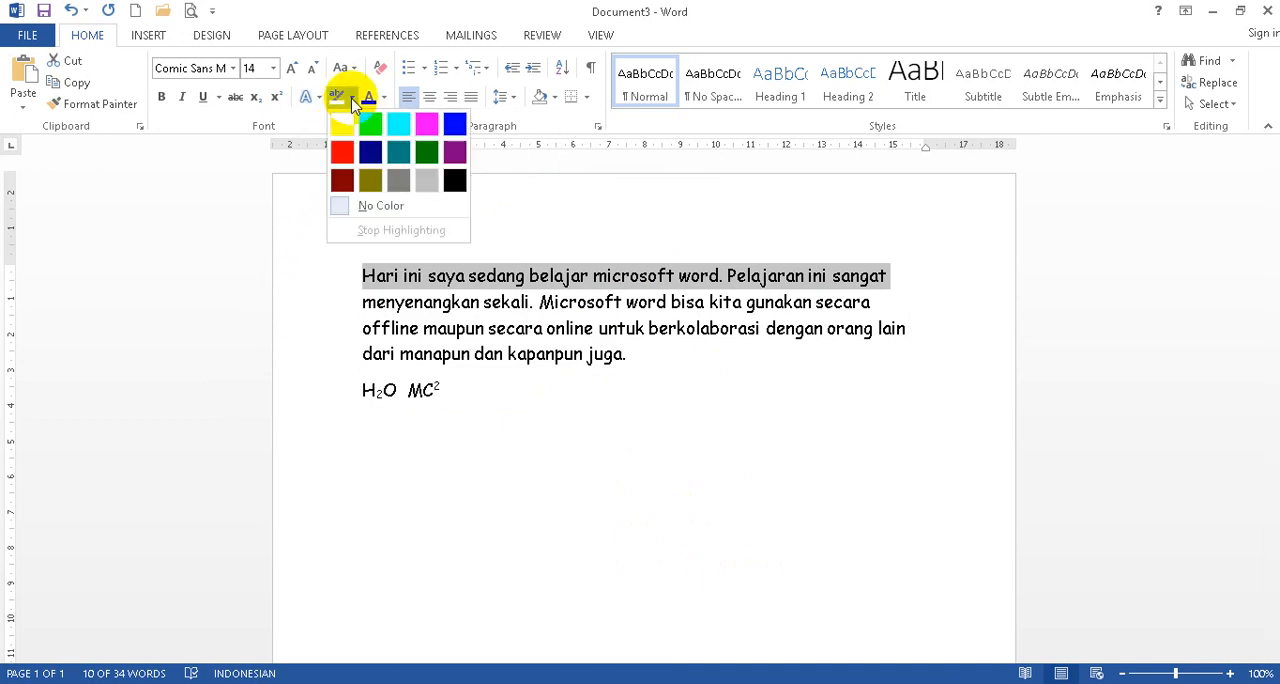
{"action": "left_click", "coordinate": [549, 394]}
Add a new line reading "BAB 1" below the formulas, in normal text without superscript.
{"action": "left_click", "coordinate": [549, 394]}
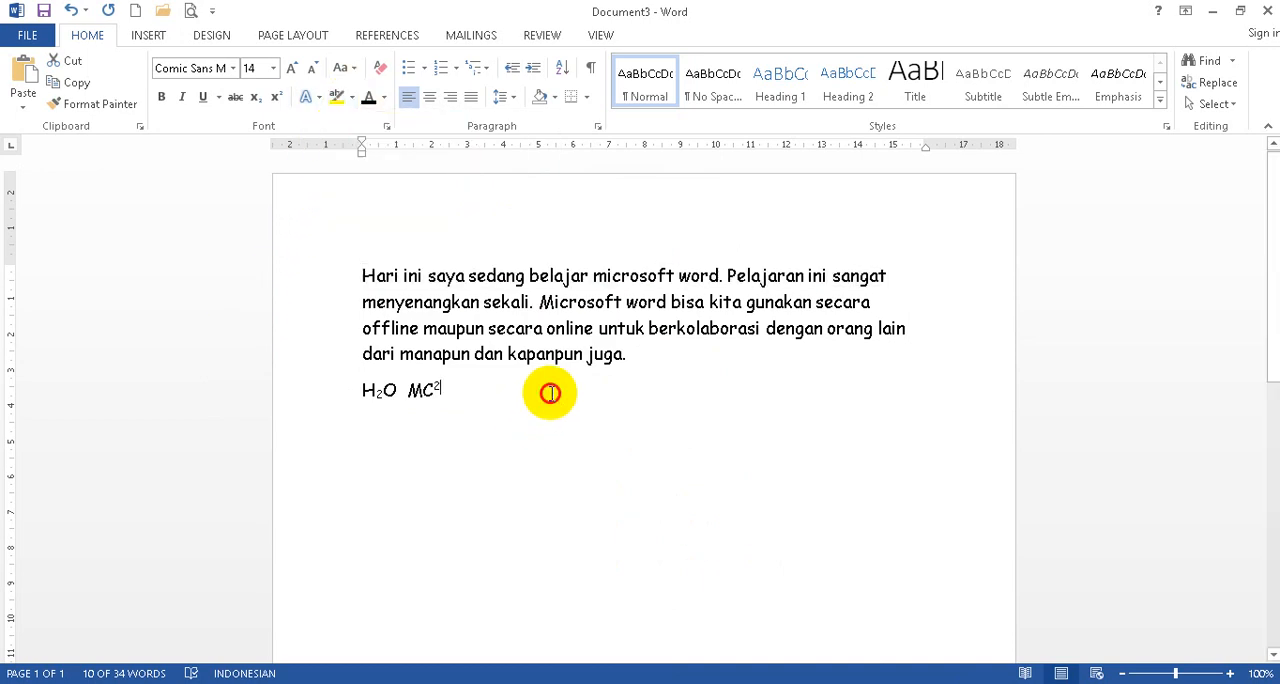
{"action": "key", "text": "Return"}
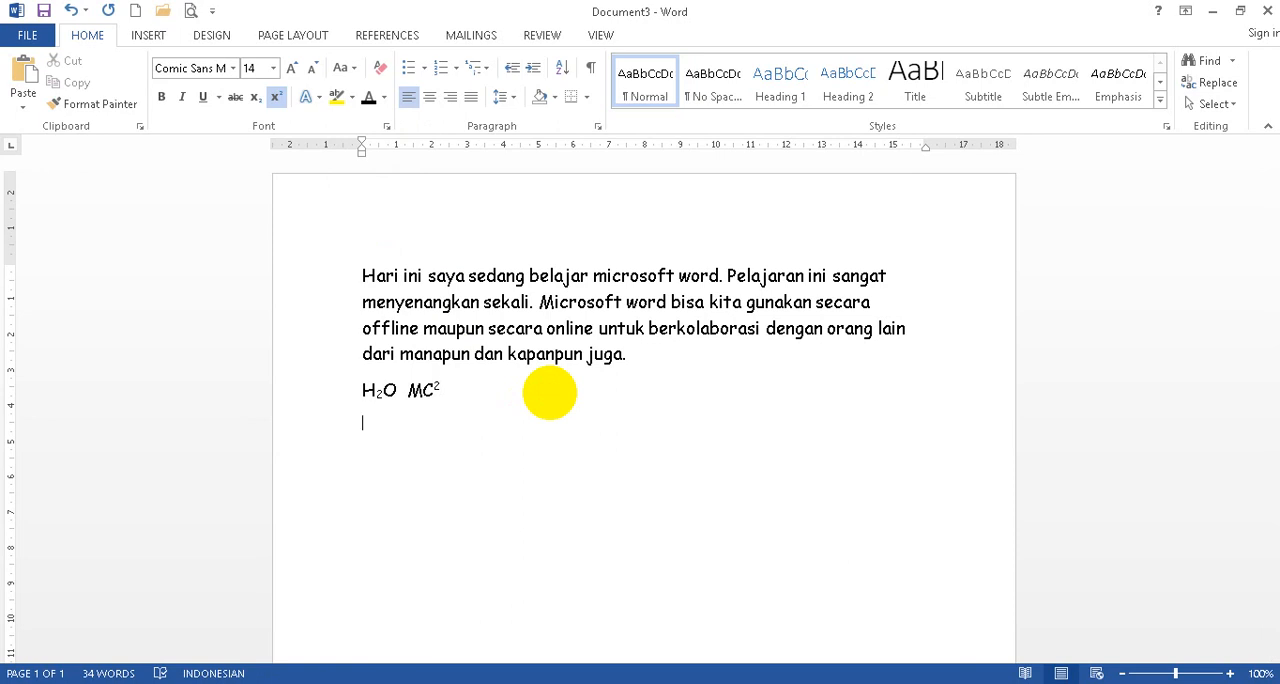
{"action": "left_click", "coordinate": [323, 423]}
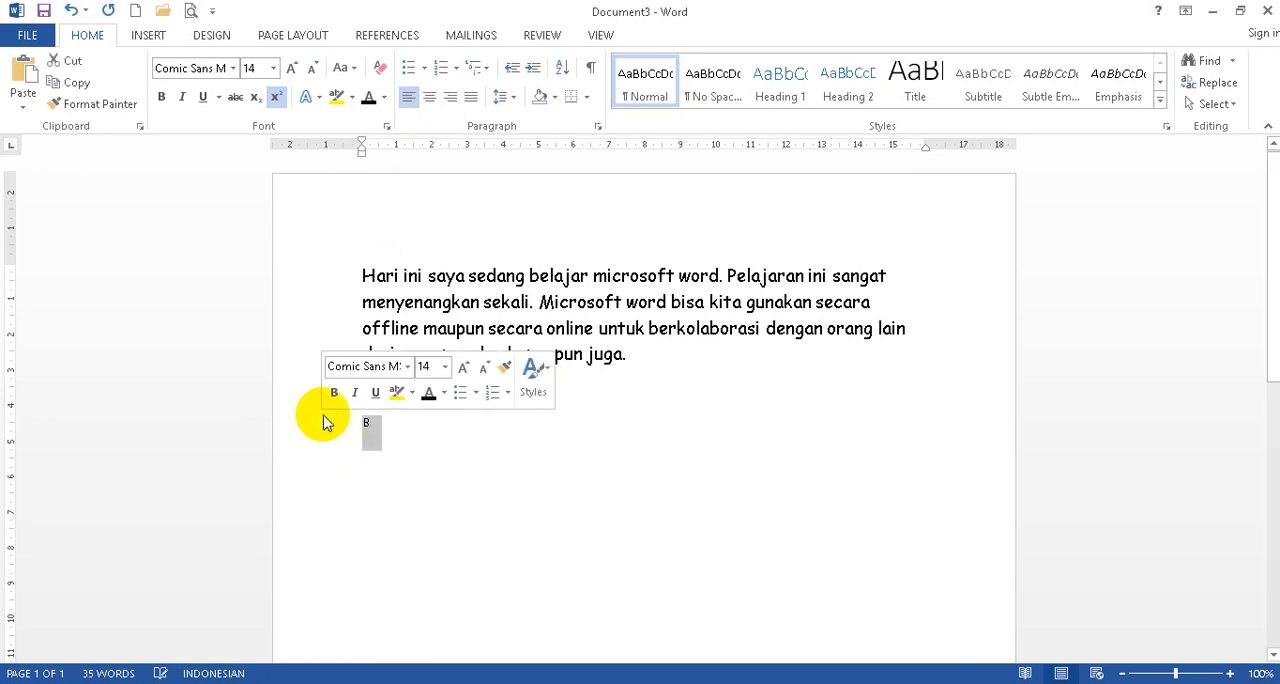
{"action": "left_click", "coordinate": [275, 100]}
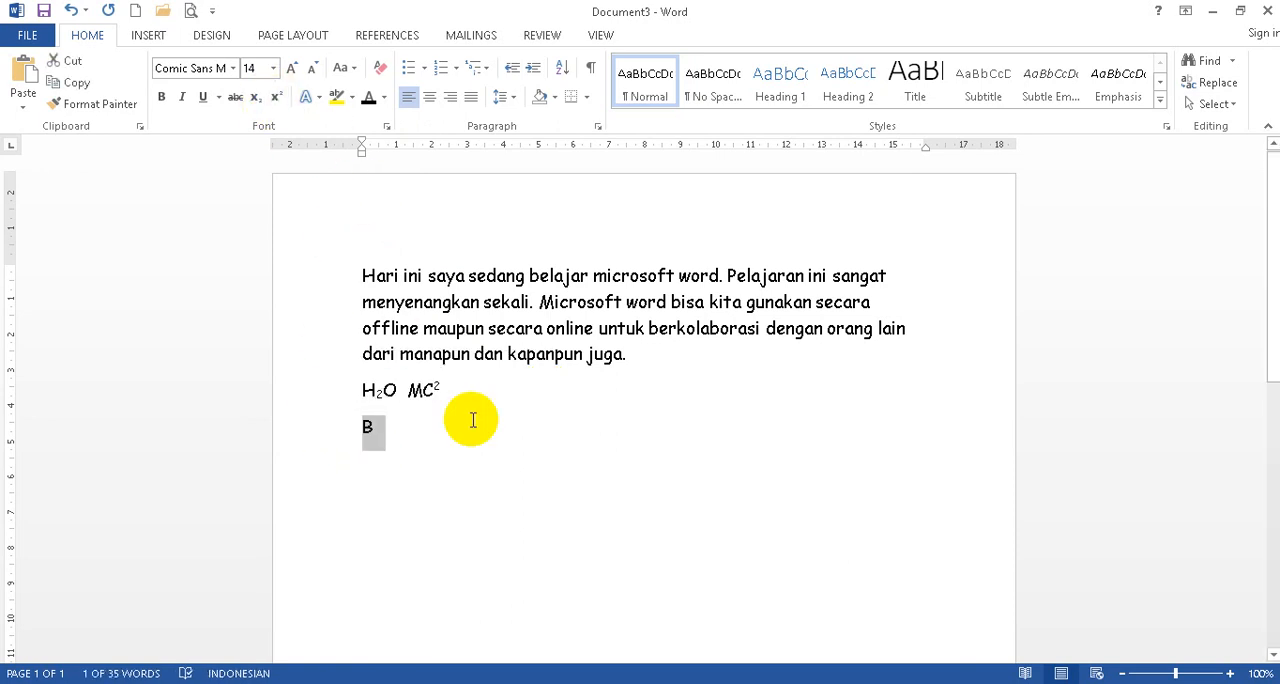
{"action": "type", "text": "BAB 1"}
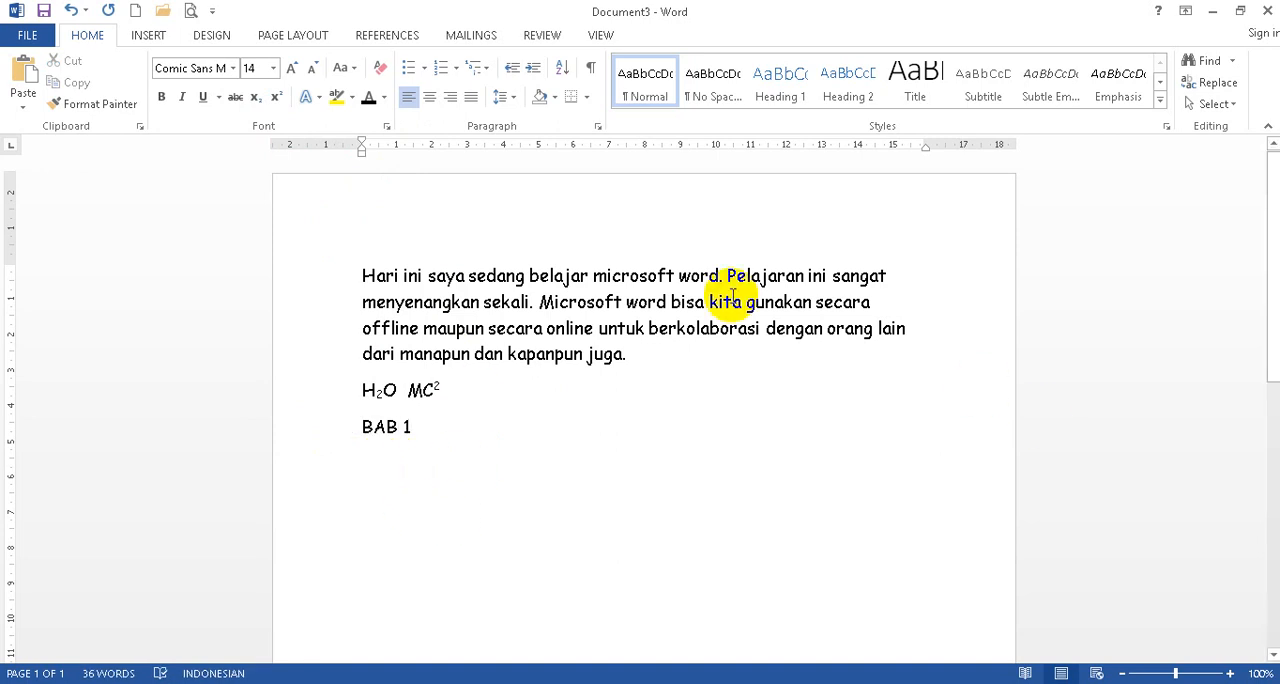
Highlight the text "BAB 1" in turquoise.
{"action": "left_click_drag", "start_coordinate": [363, 427], "coordinate": [412, 425]}
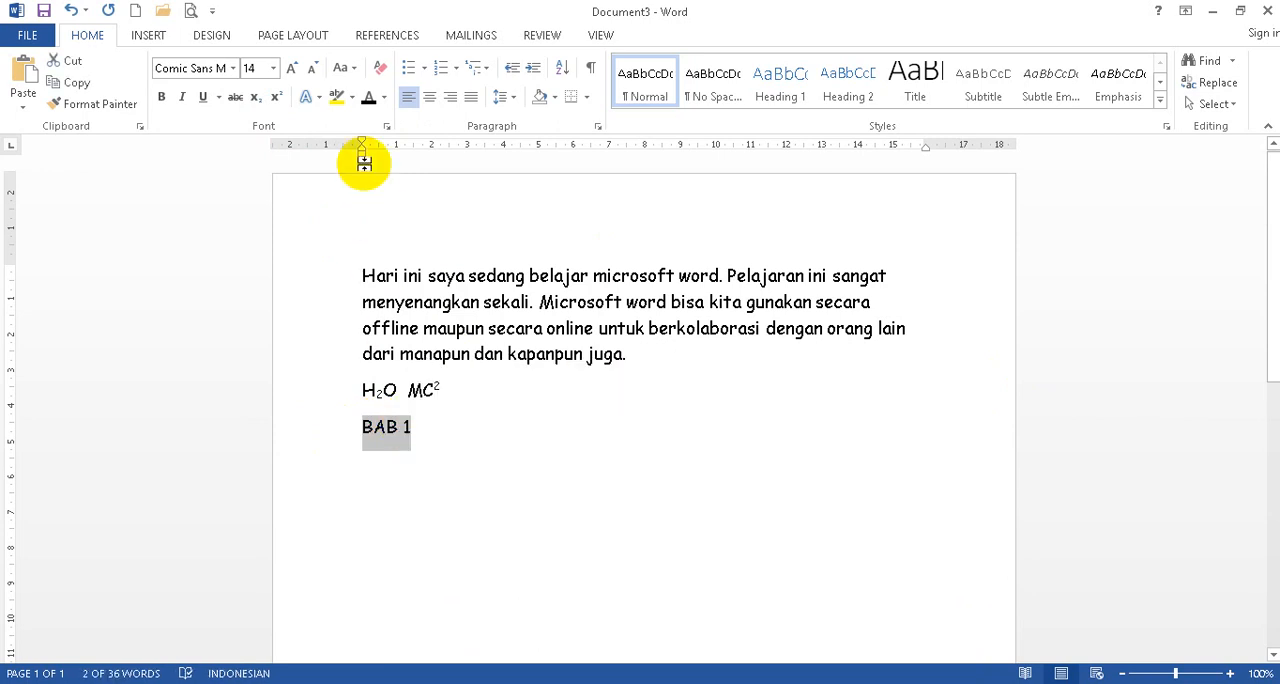
{"action": "left_click", "coordinate": [352, 97]}
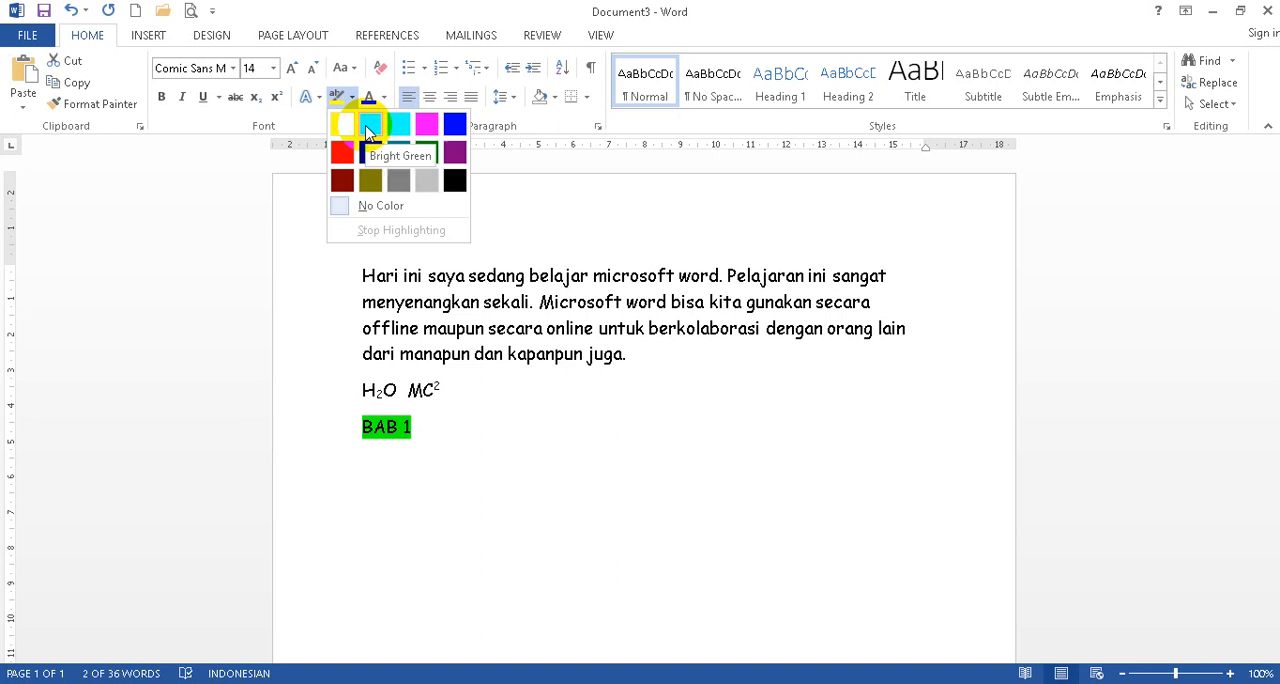
{"action": "left_click", "coordinate": [375, 124]}
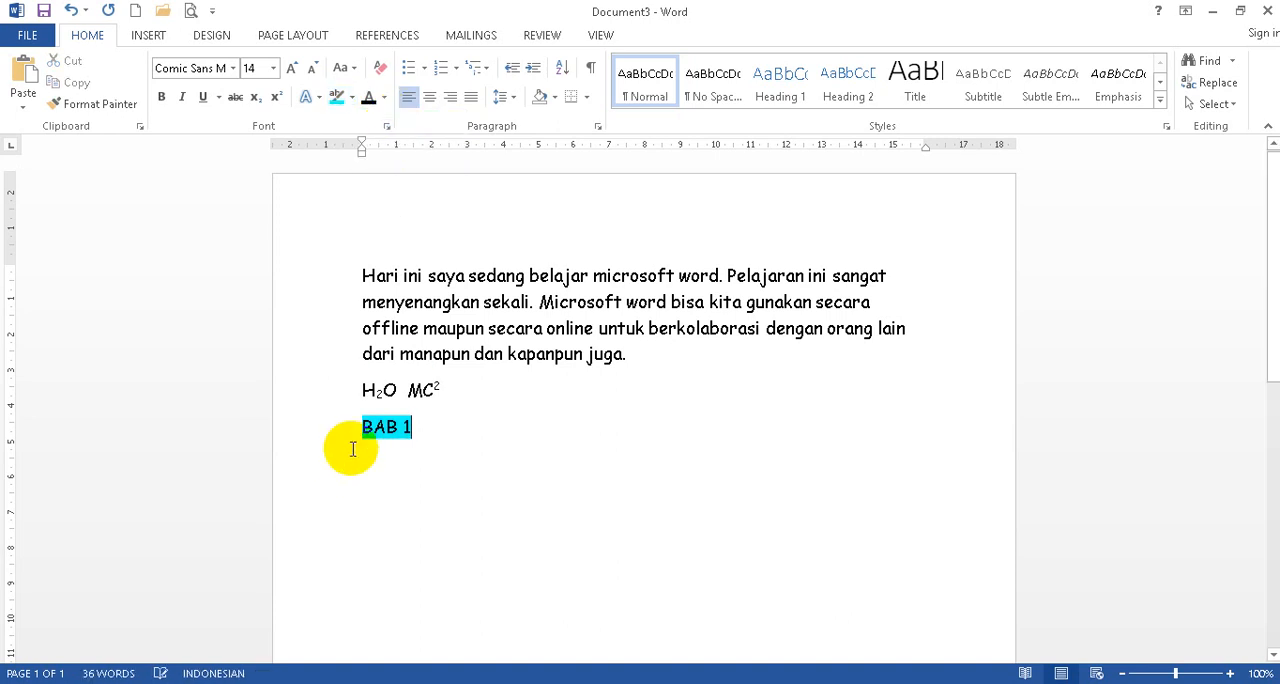
Change the font color of the whole first paragraph to the theme blue, Accent 1.
{"action": "left_click", "coordinate": [330, 427]}
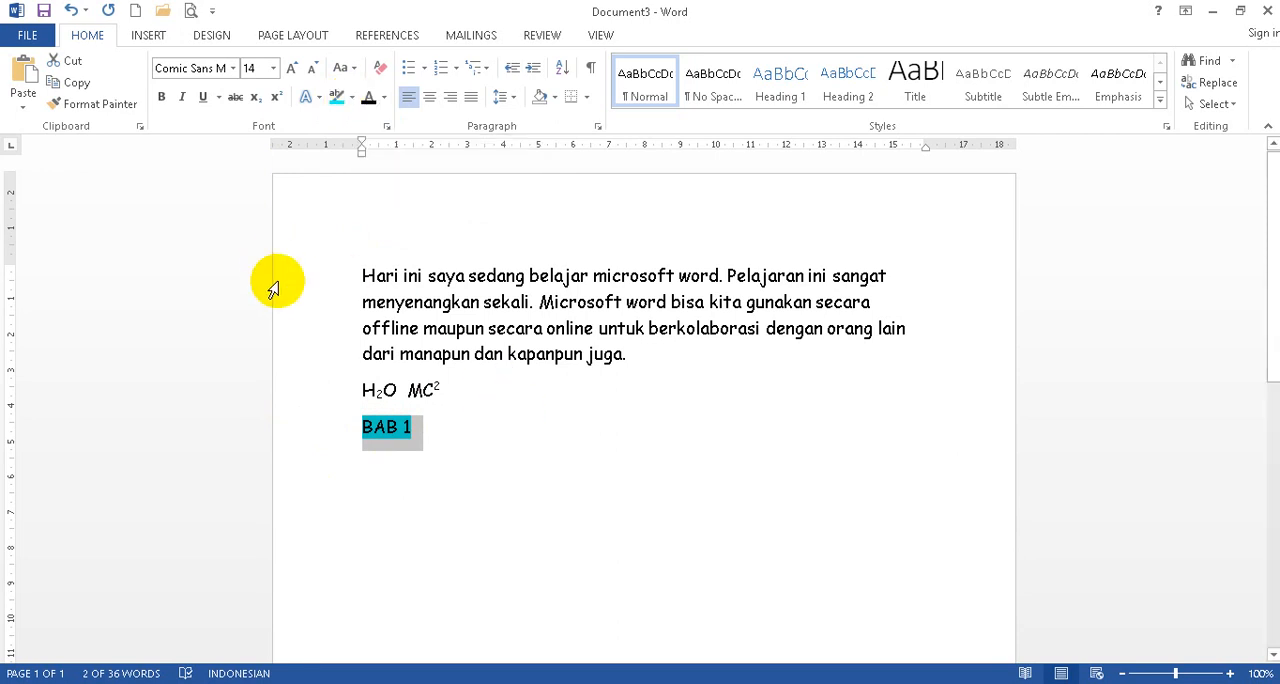
{"action": "left_click_drag", "start_coordinate": [273, 289], "coordinate": [280, 357]}
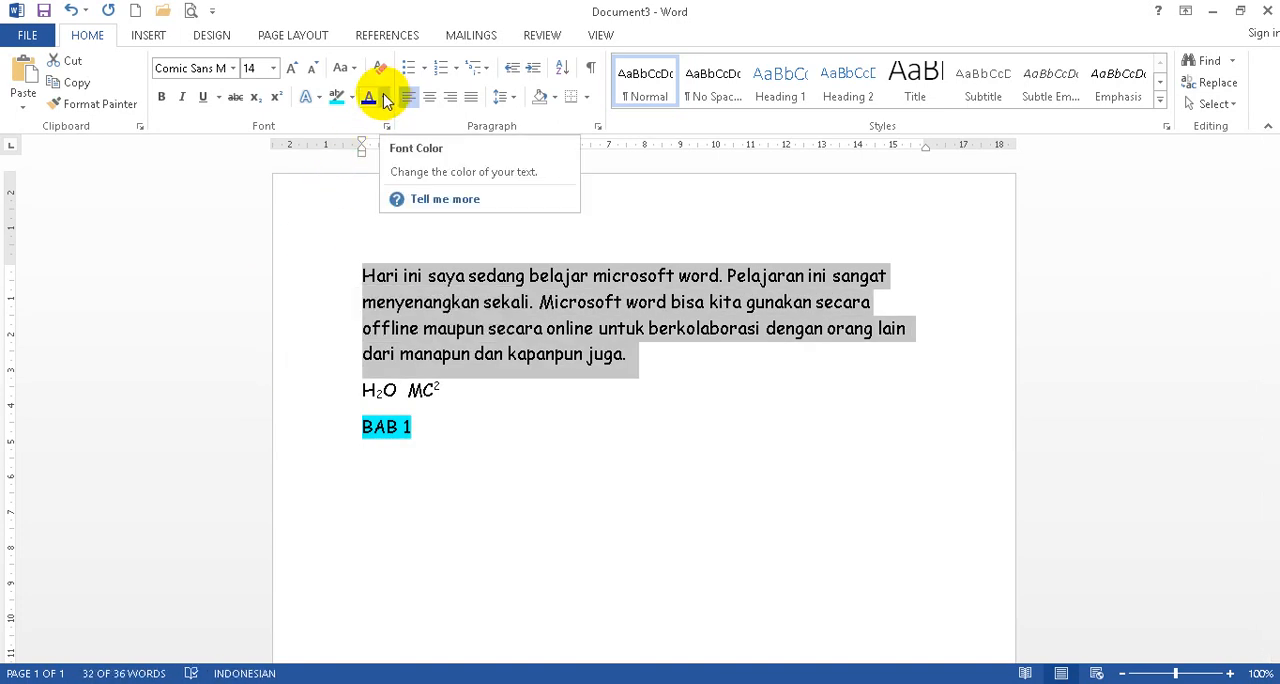
{"action": "left_click", "coordinate": [385, 98]}
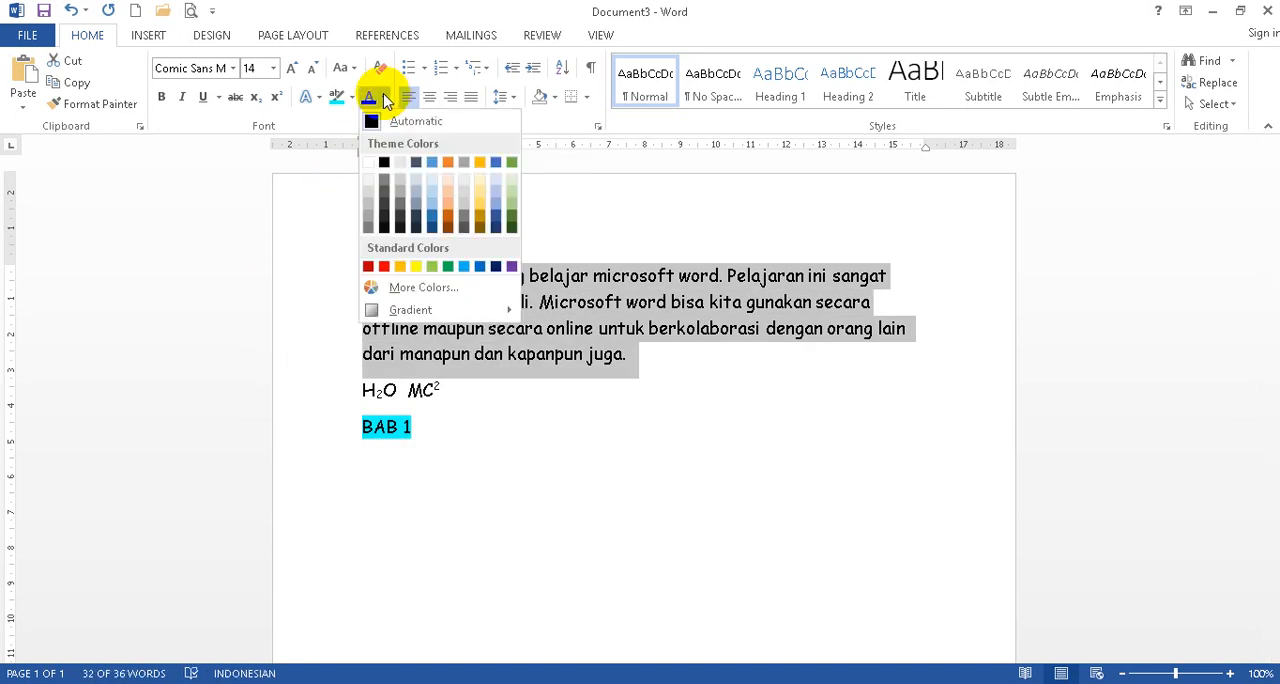
{"action": "left_click", "coordinate": [433, 166]}
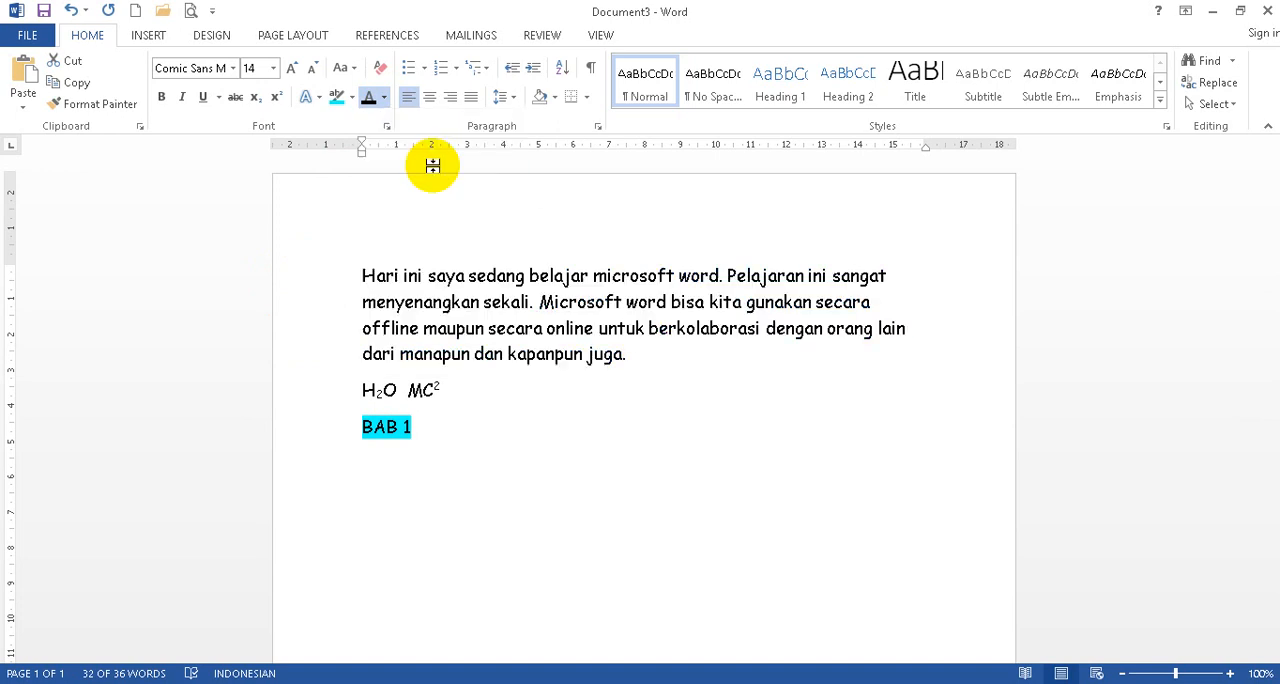
{"action": "left_click", "coordinate": [653, 413]}
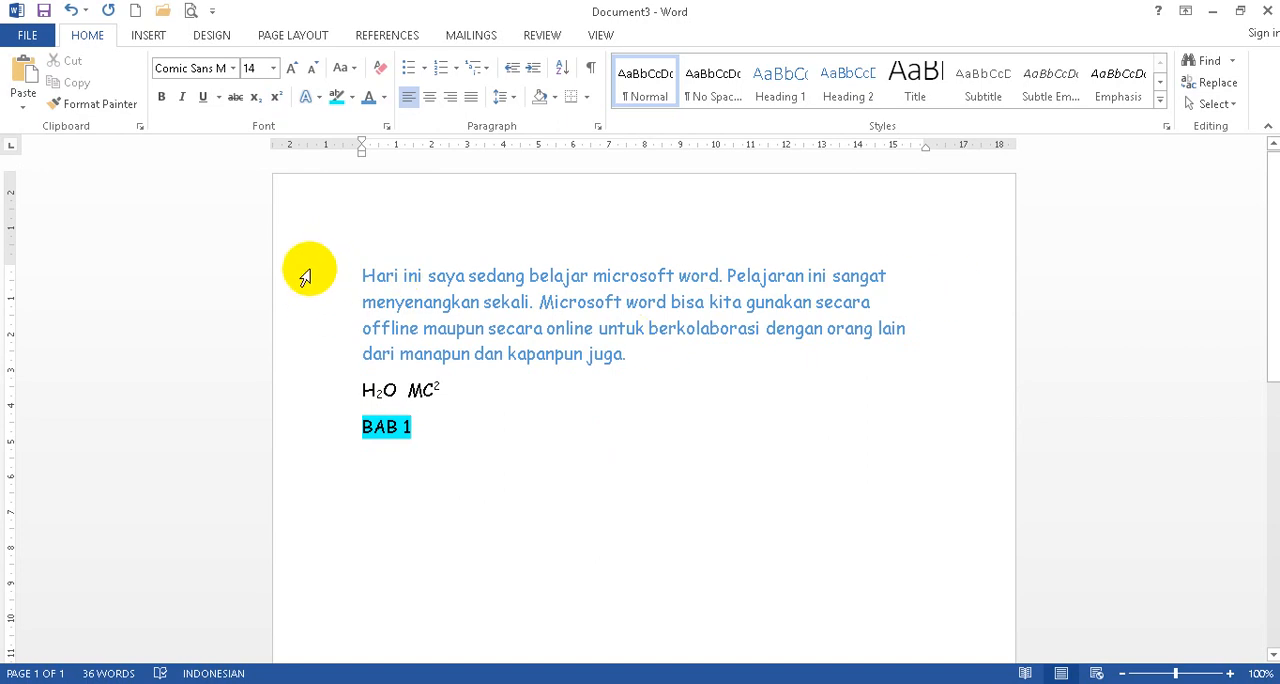
Copy the blue paragraph and paste three copies of it below the "BAB 1" line.
{"action": "left_click_drag", "start_coordinate": [307, 275], "coordinate": [283, 354]}
{"action": "key", "text": "ctrl+c"}
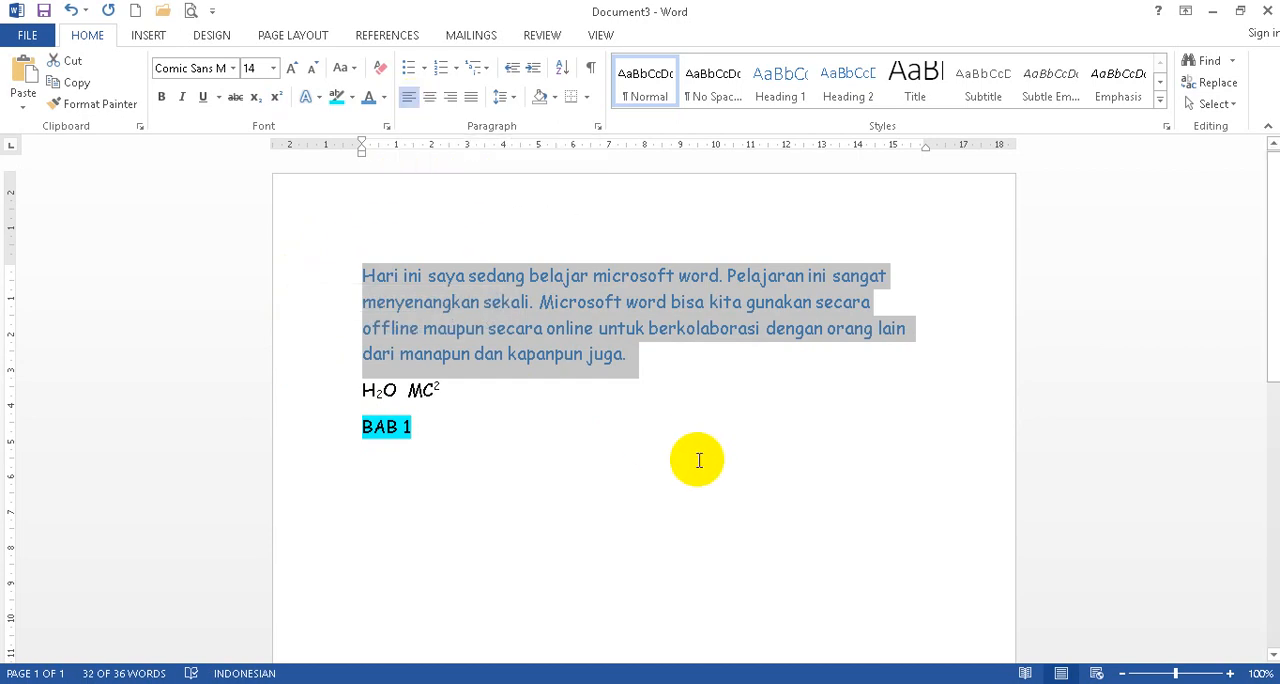
{"action": "left_click", "coordinate": [550, 456]}
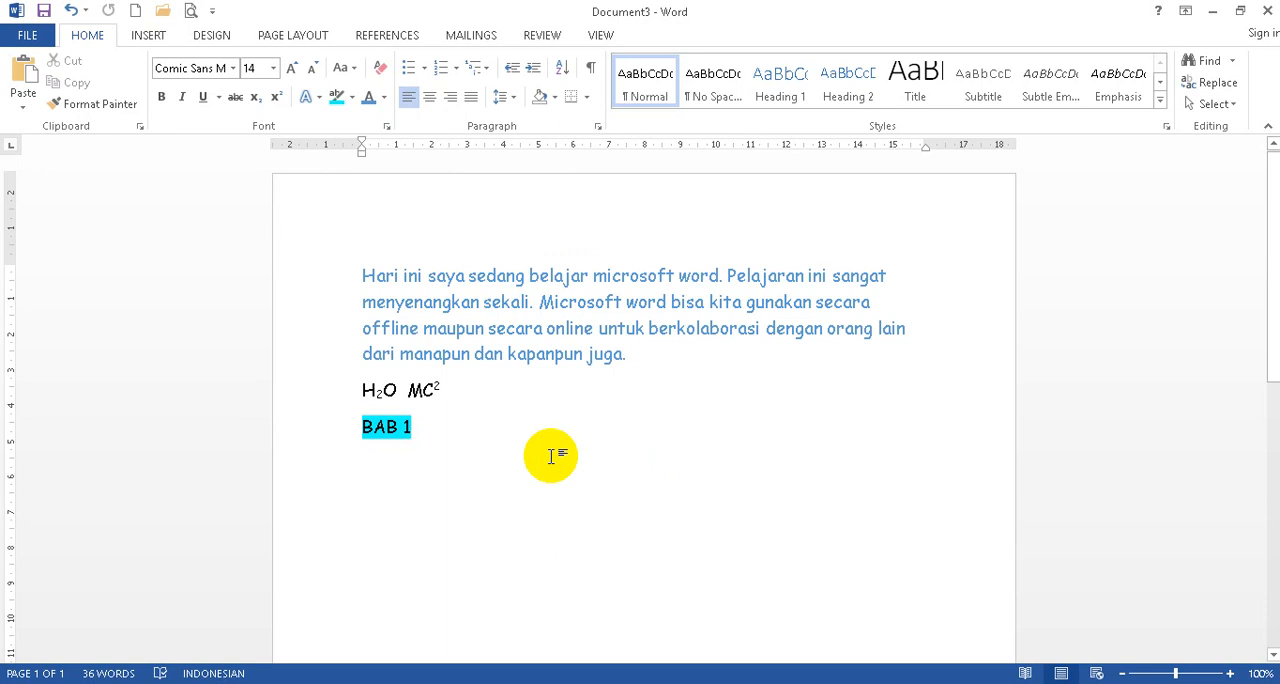
{"action": "key", "text": "ctrl+v"}
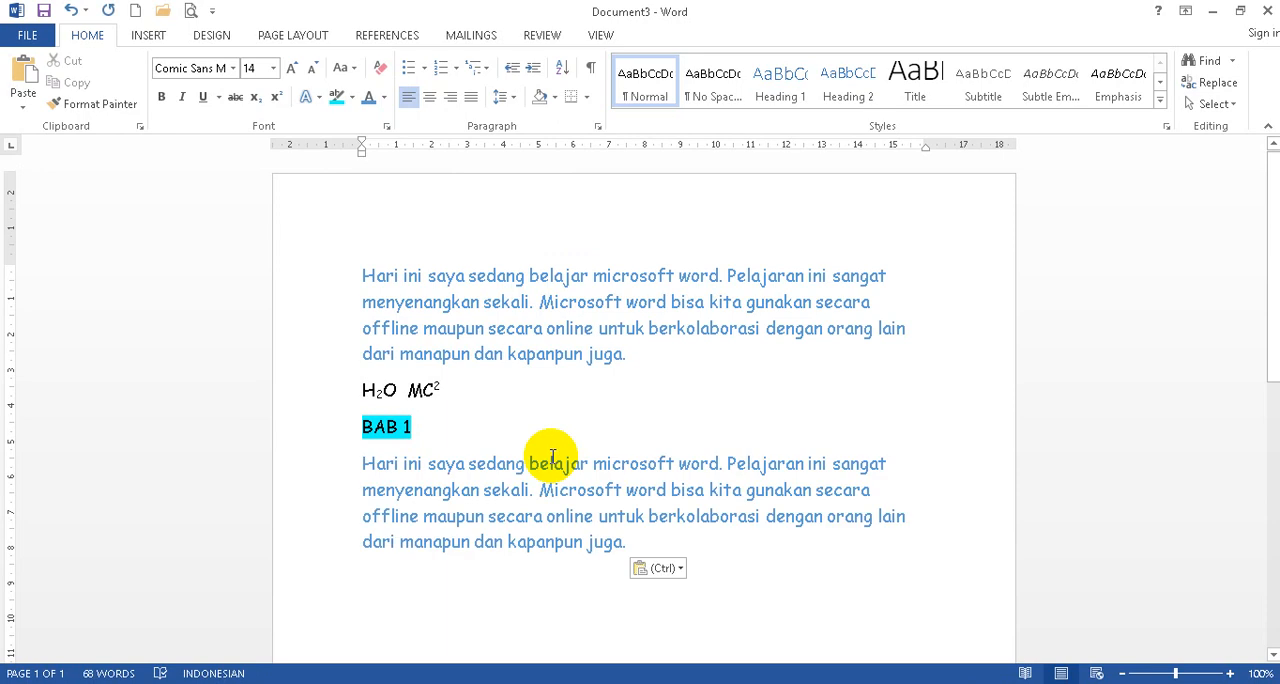
{"action": "key", "text": "ctrl+v"}
{"action": "key", "text": "ctrl+v"}
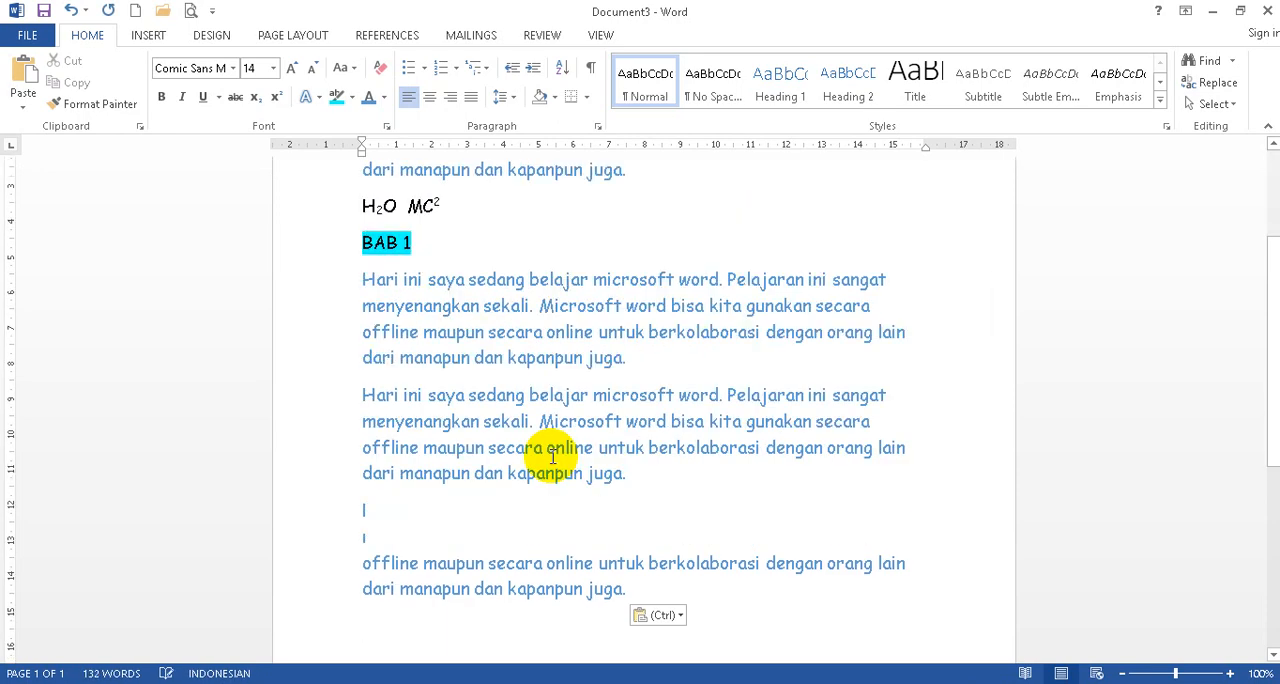
{"action": "left_click_drag", "start_coordinate": [286, 515], "coordinate": [297, 532]}
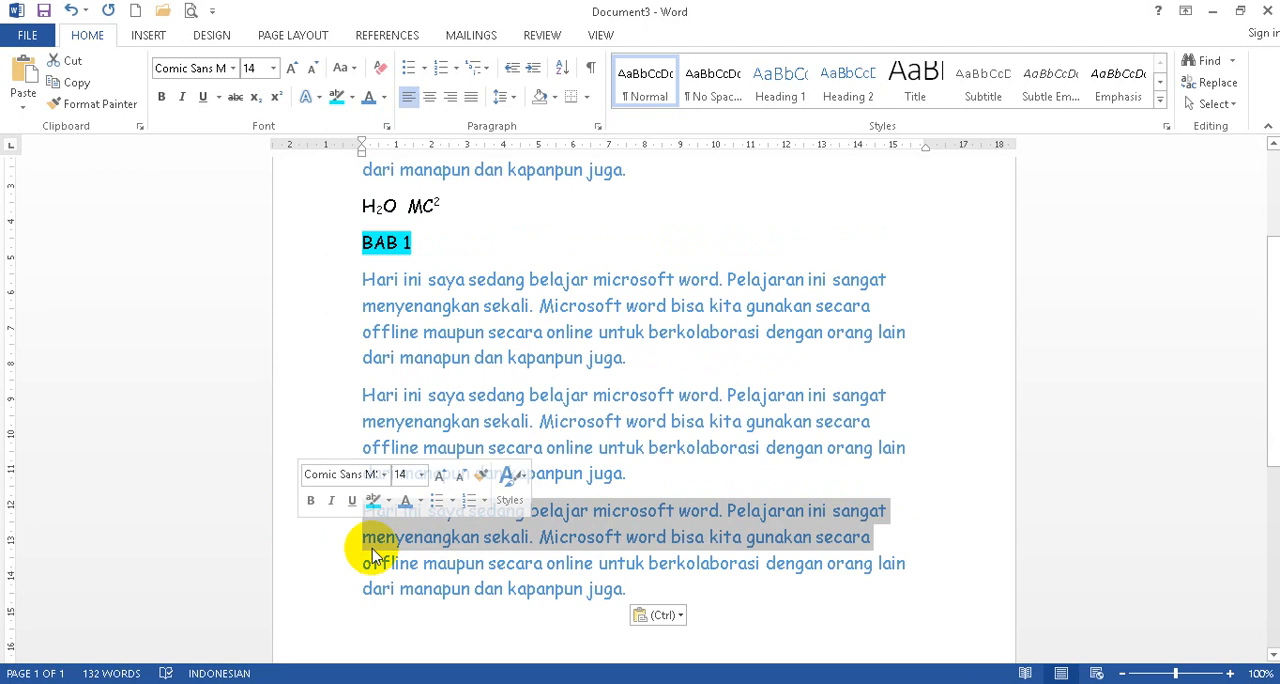
{"action": "left_click", "coordinate": [614, 563]}
Right-align the first pasted paragraph, directly below "BAB 1".
{"action": "scroll", "coordinate": [594, 465], "scroll_direction": "up", "scroll_amount": 2}
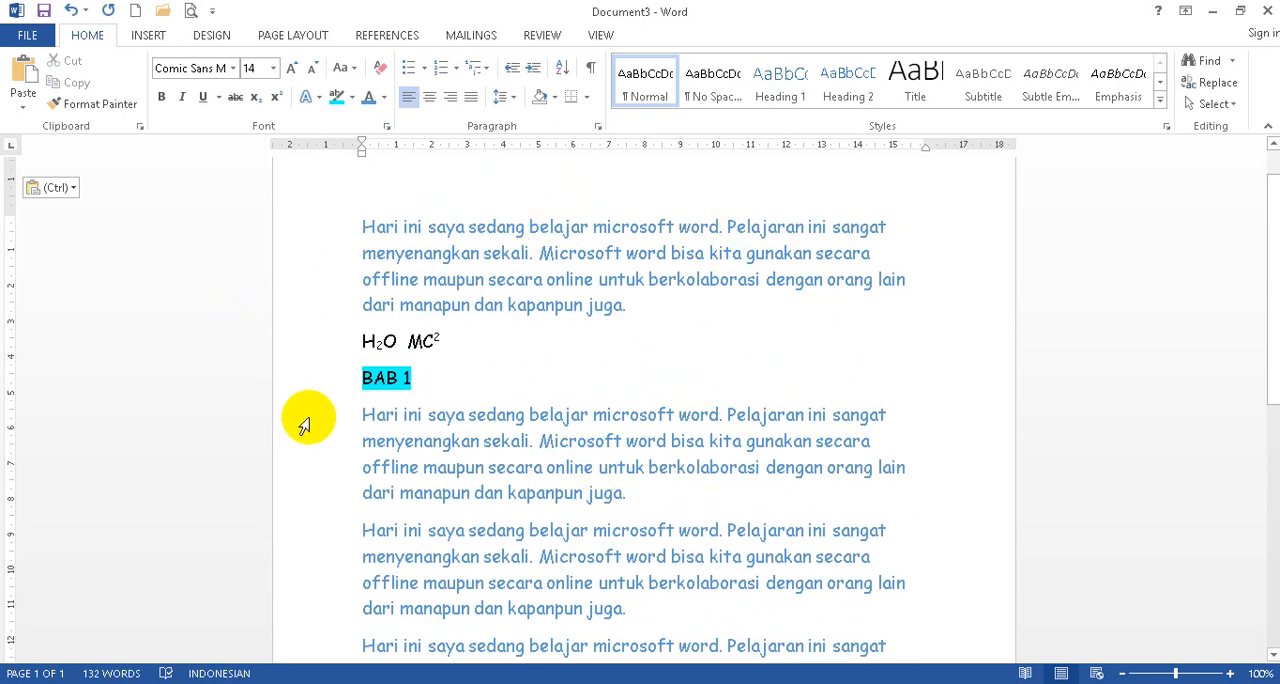
{"action": "left_click_drag", "start_coordinate": [305, 418], "coordinate": [294, 491]}
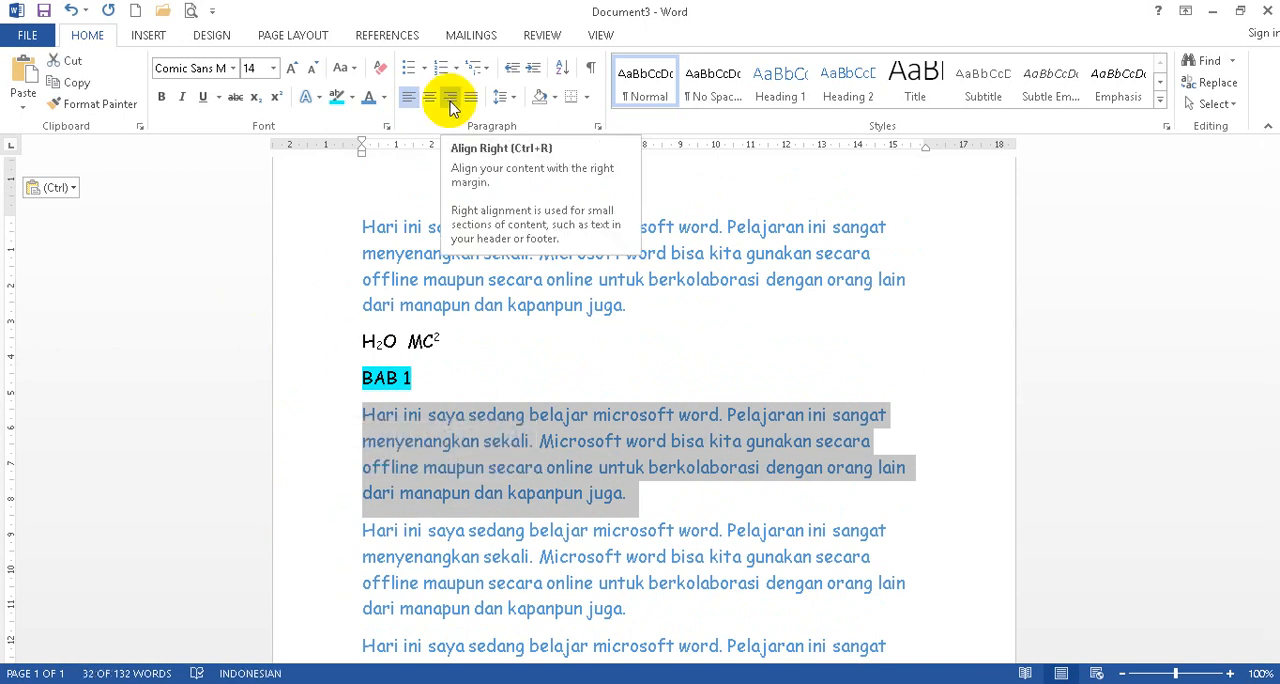
{"action": "left_click", "coordinate": [450, 100]}
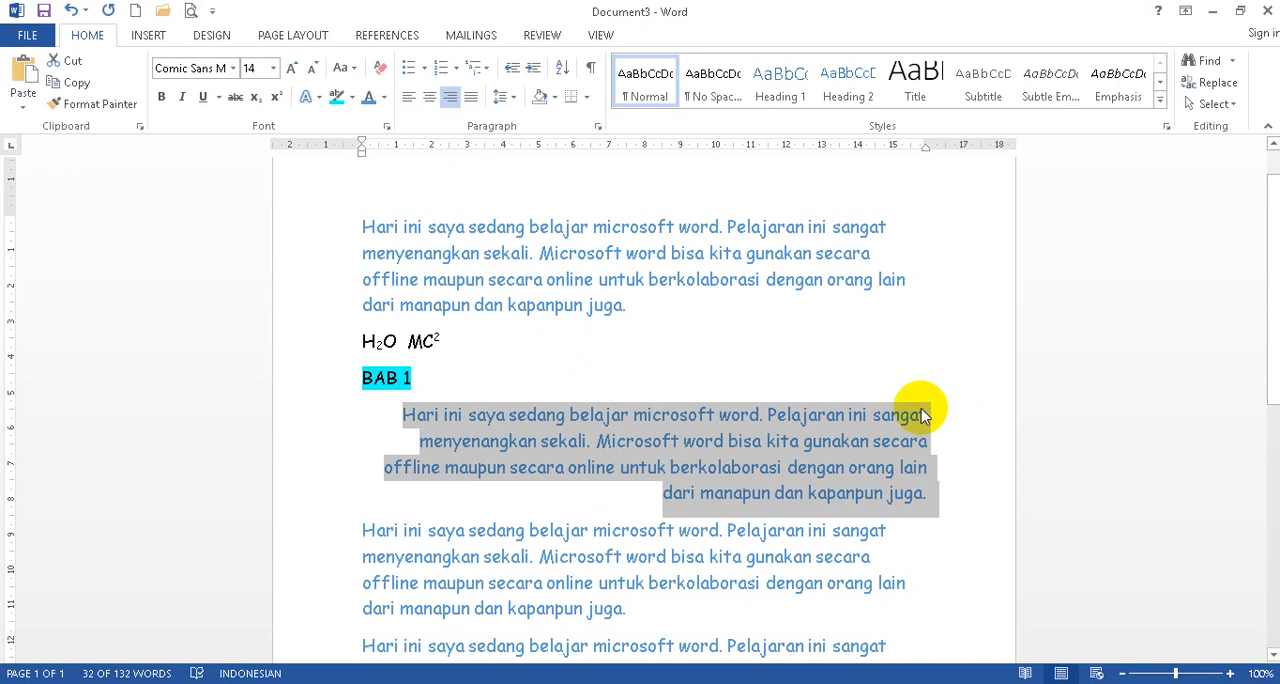
Center the second pasted paragraph below "BAB 1".
{"action": "scroll", "coordinate": [455, 578], "scroll_direction": "down", "scroll_amount": 1}
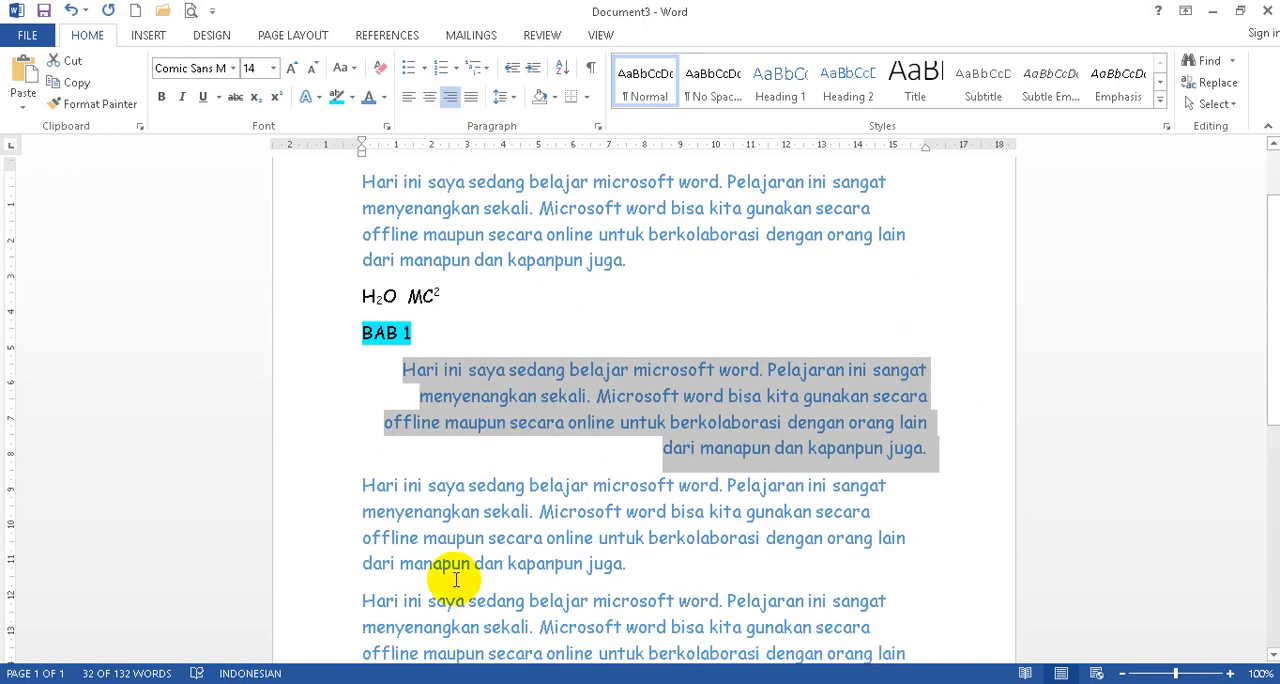
{"action": "left_click_drag", "start_coordinate": [314, 486], "coordinate": [334, 560]}
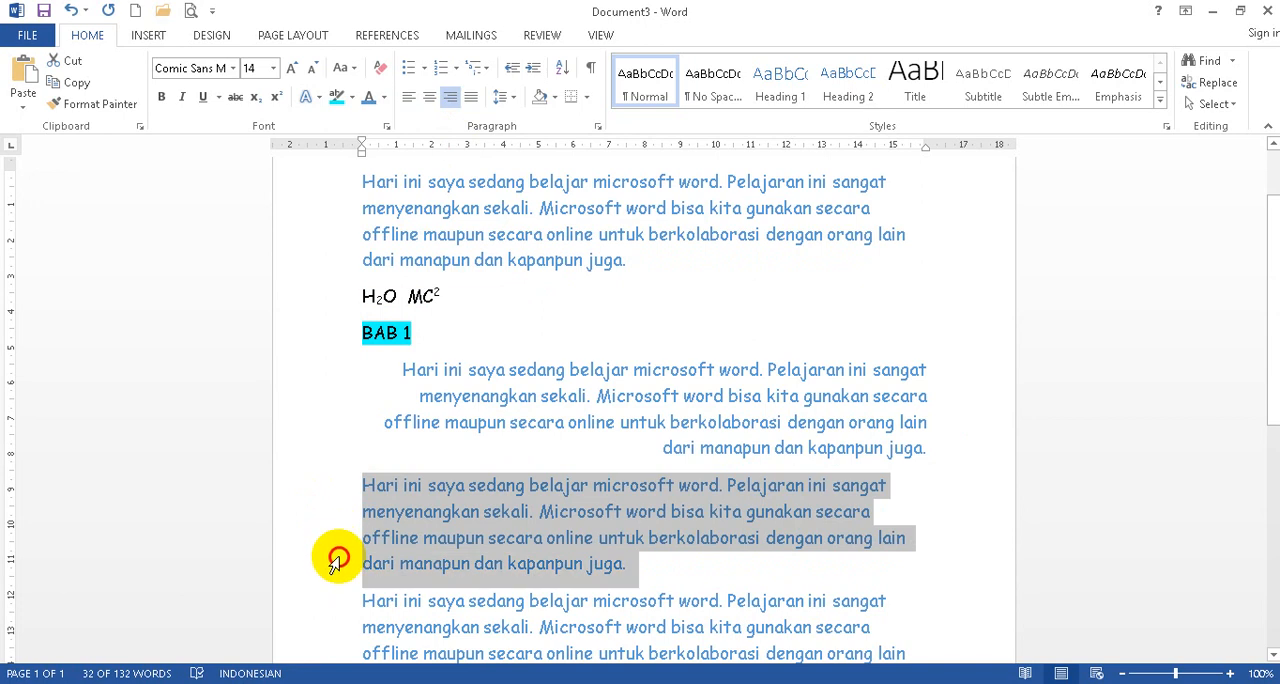
{"action": "left_click", "coordinate": [430, 102]}
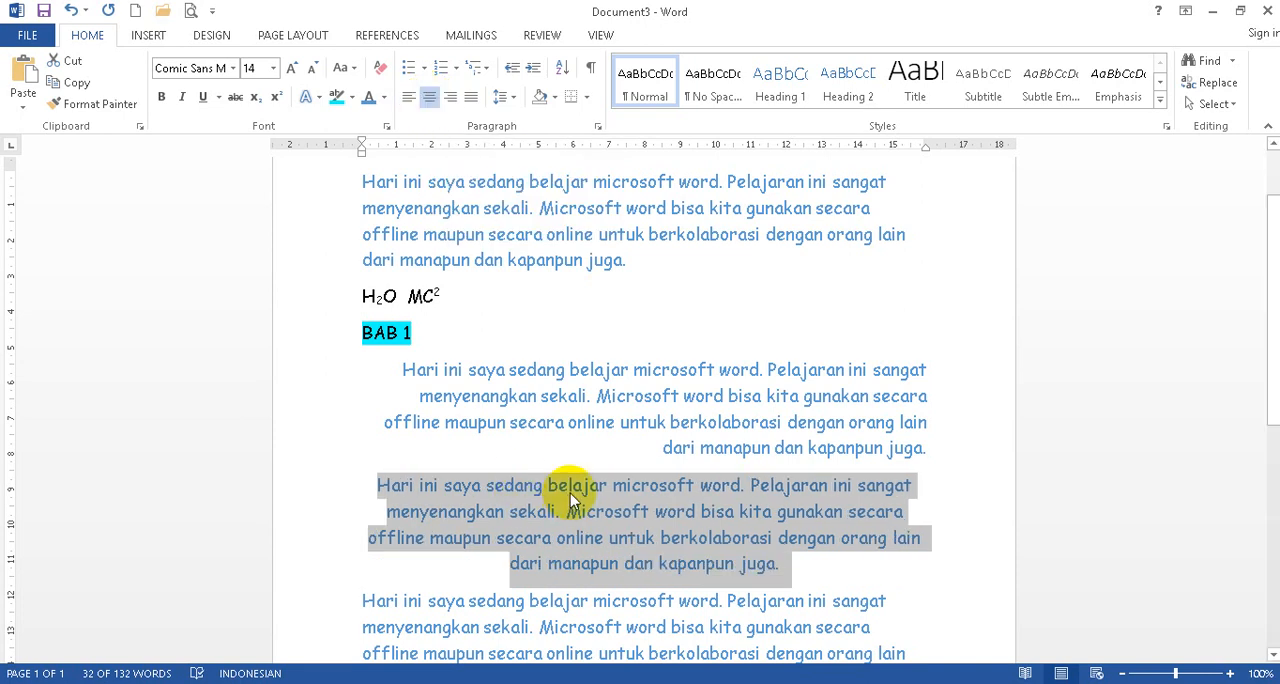
Justify the last pasted paragraph and compare the alignments of all the paragraphs.
{"action": "scroll", "coordinate": [571, 491], "scroll_direction": "down", "scroll_amount": 2}
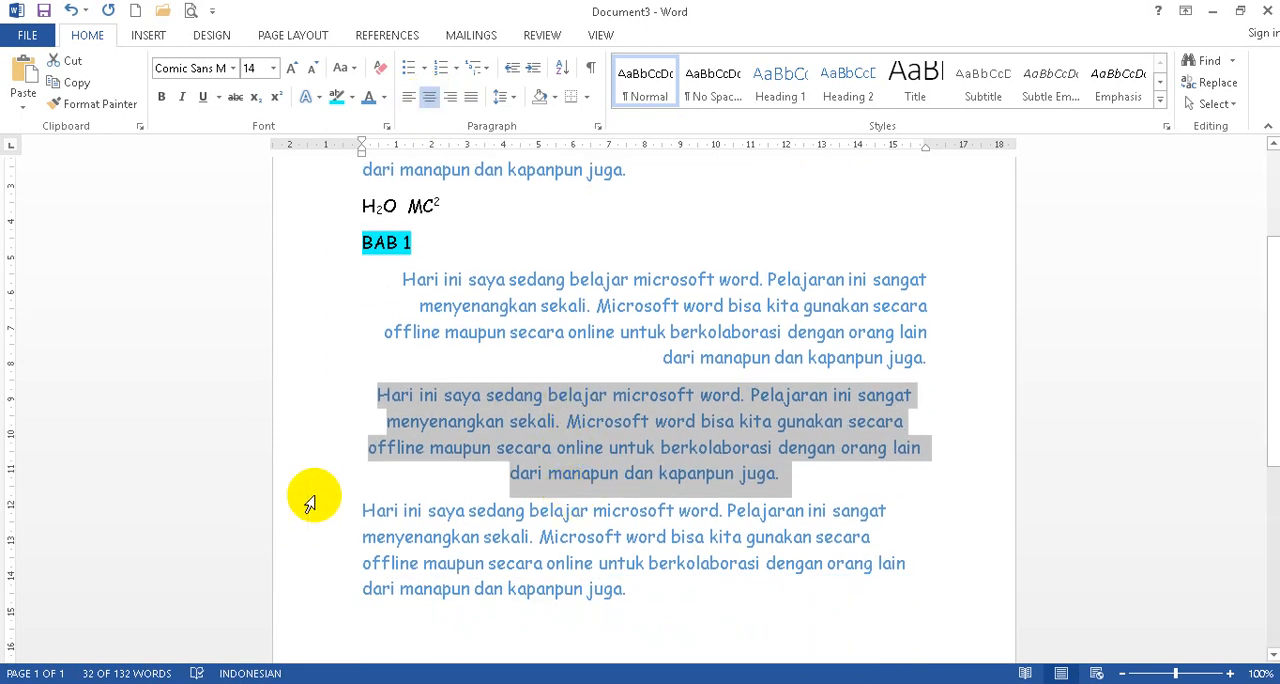
{"action": "left_click_drag", "start_coordinate": [288, 520], "coordinate": [284, 597]}
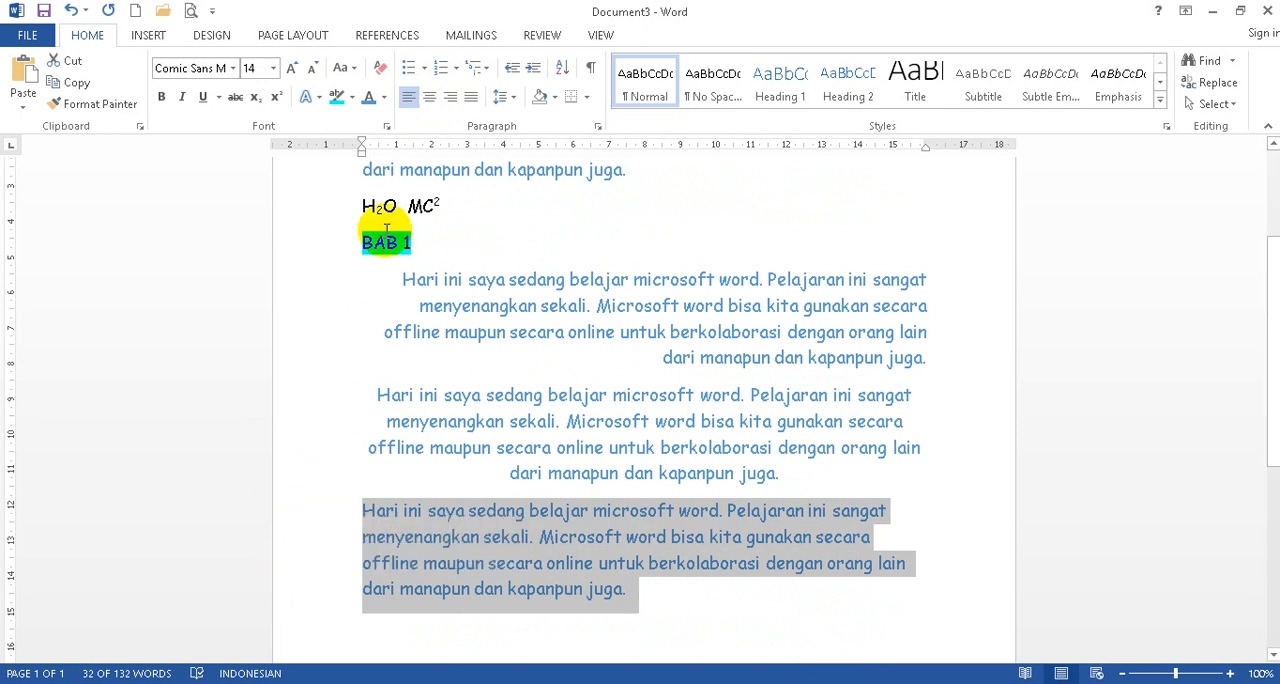
{"action": "left_click", "coordinate": [471, 99]}
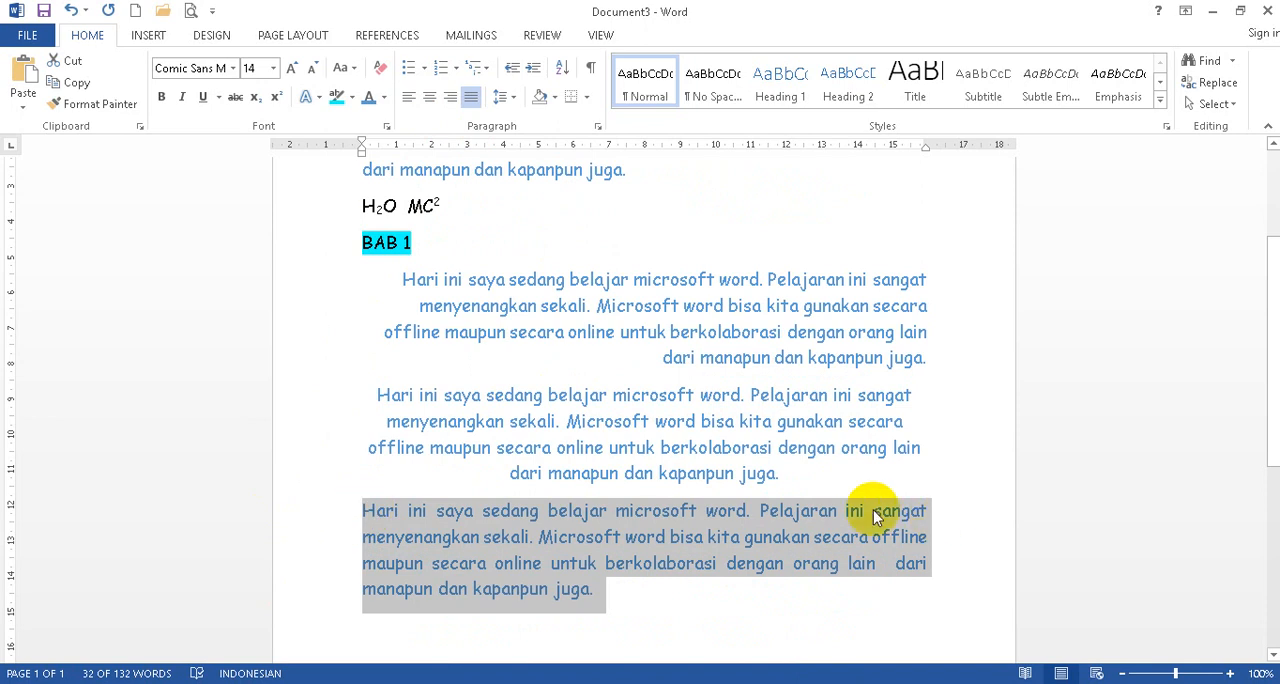
{"action": "scroll", "coordinate": [676, 442], "scroll_direction": "down", "scroll_amount": 2}
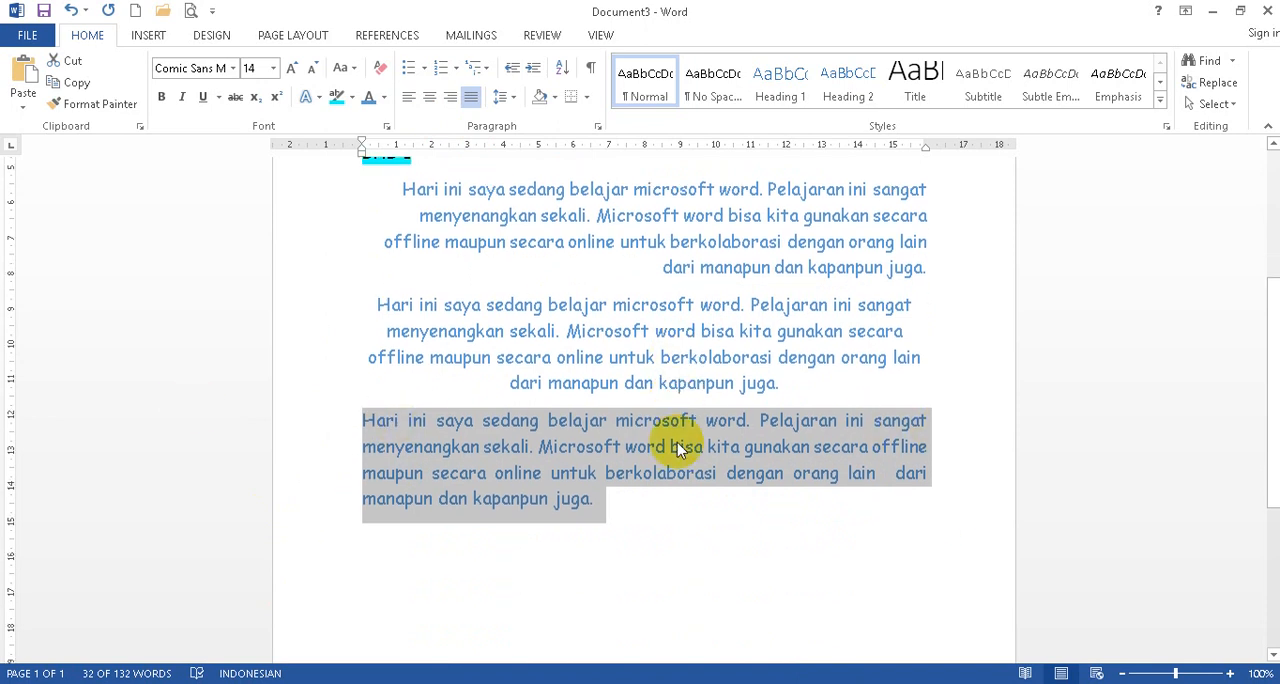
{"action": "scroll", "coordinate": [680, 450], "scroll_direction": "up", "scroll_amount": 3}
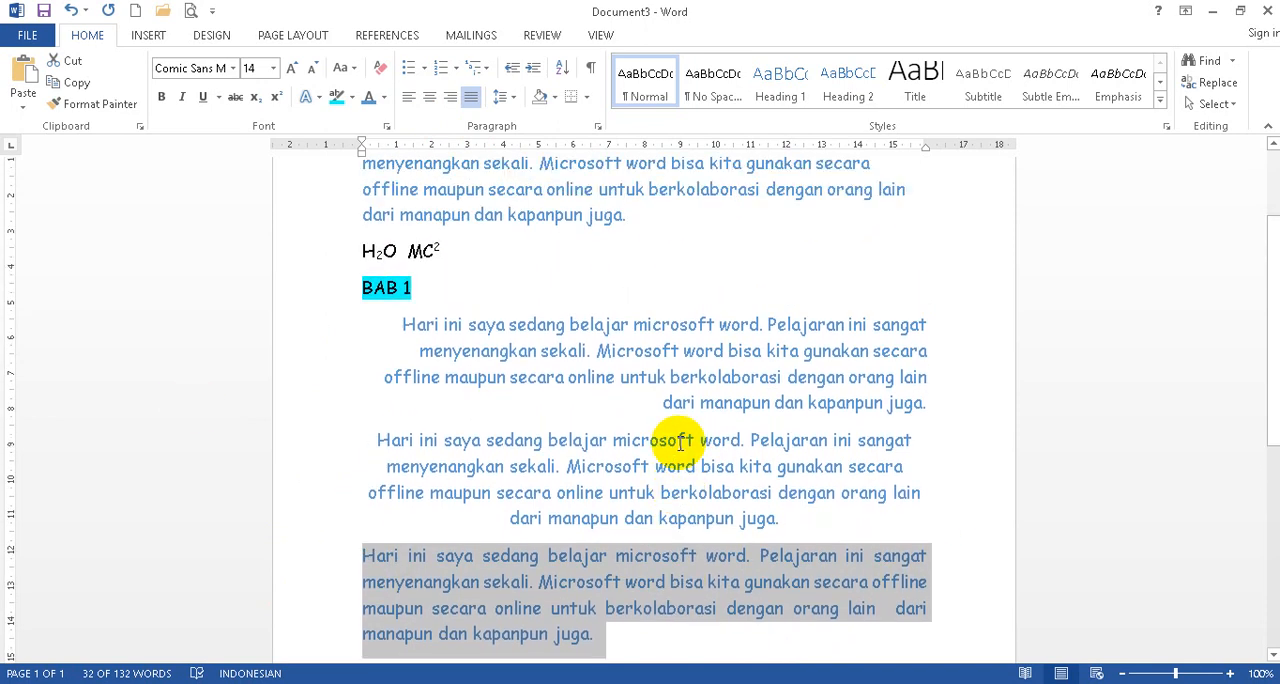
{"action": "scroll", "coordinate": [678, 445], "scroll_direction": "up", "scroll_amount": 1}
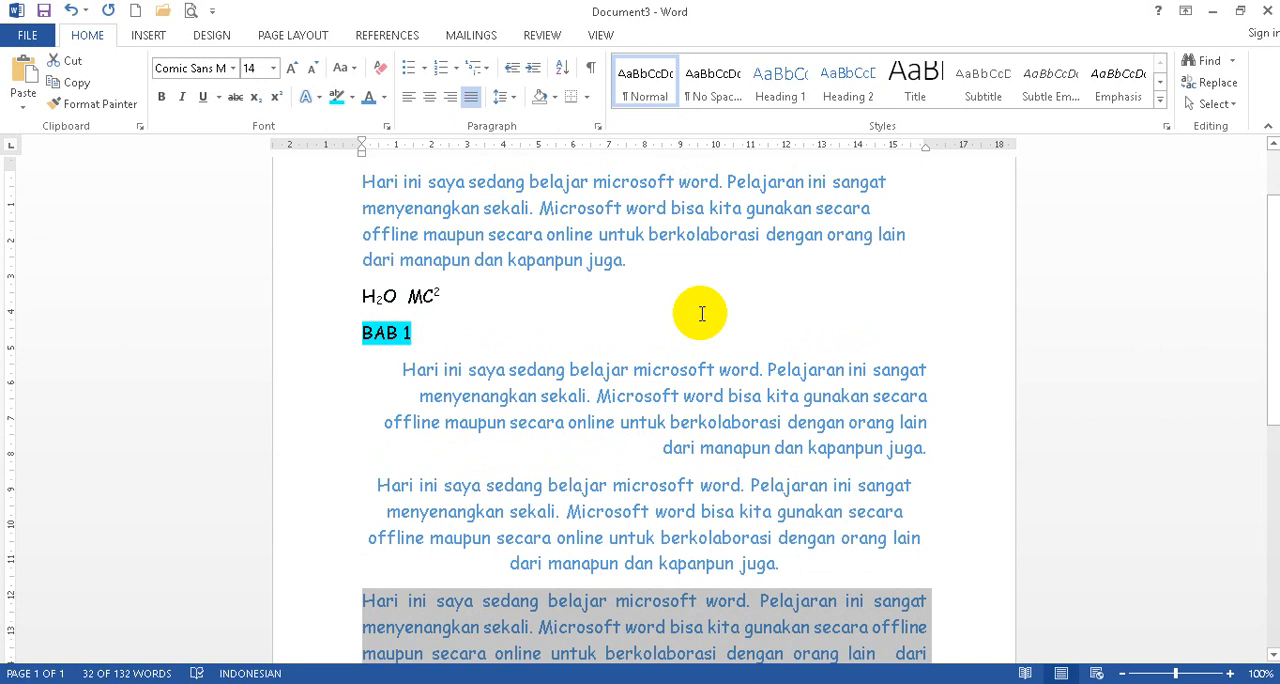
{"action": "scroll", "coordinate": [607, 307], "scroll_direction": "up", "scroll_amount": 1}
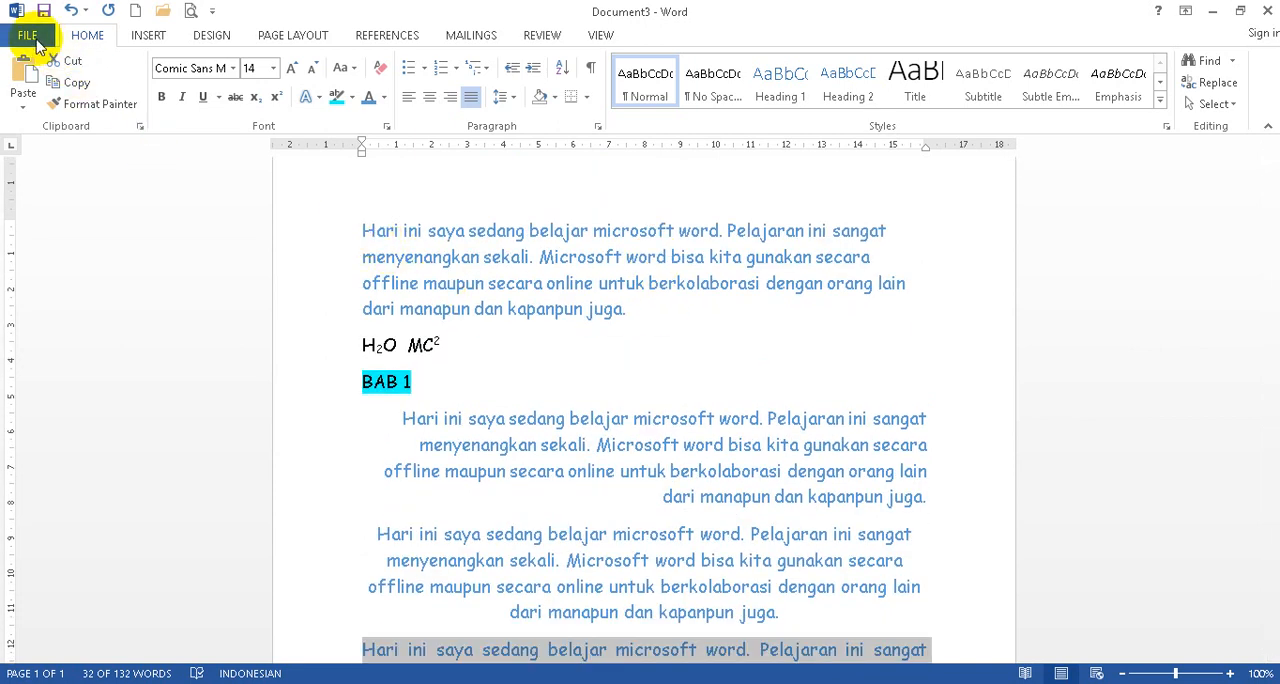
Save the document in the Documents folder as a Word document named "belajar word1".
{"action": "left_click", "coordinate": [31, 40]}
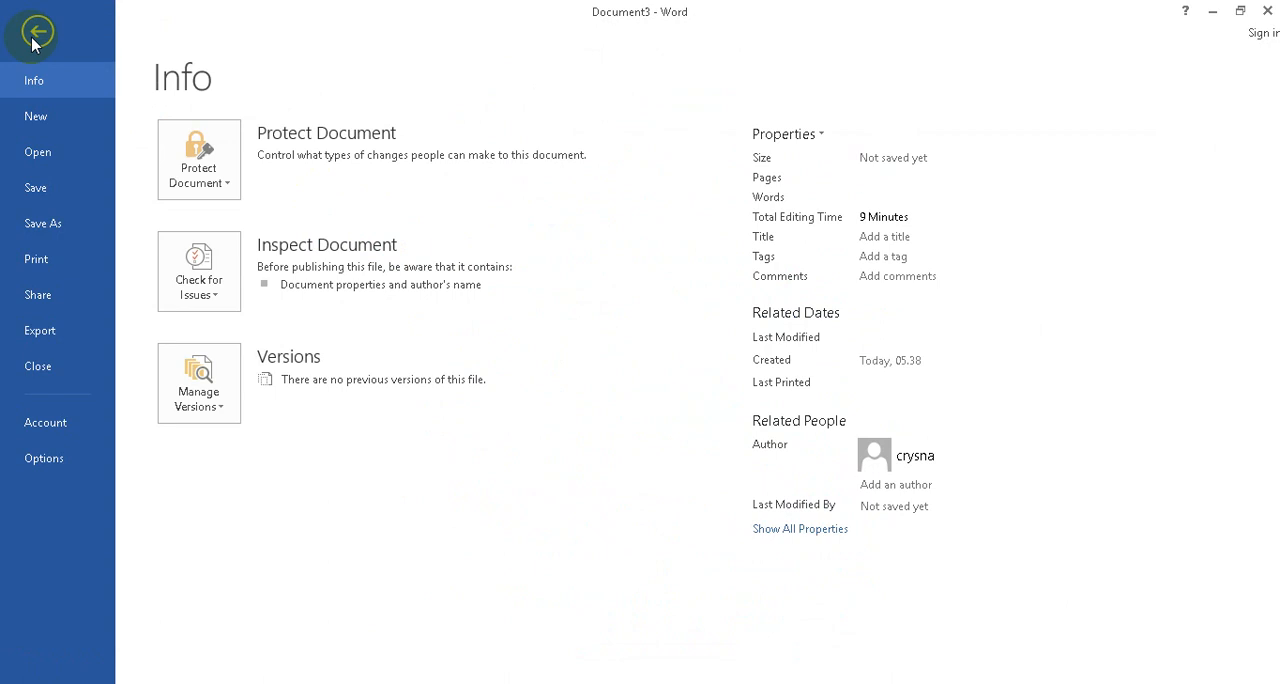
{"action": "left_click", "coordinate": [54, 228]}
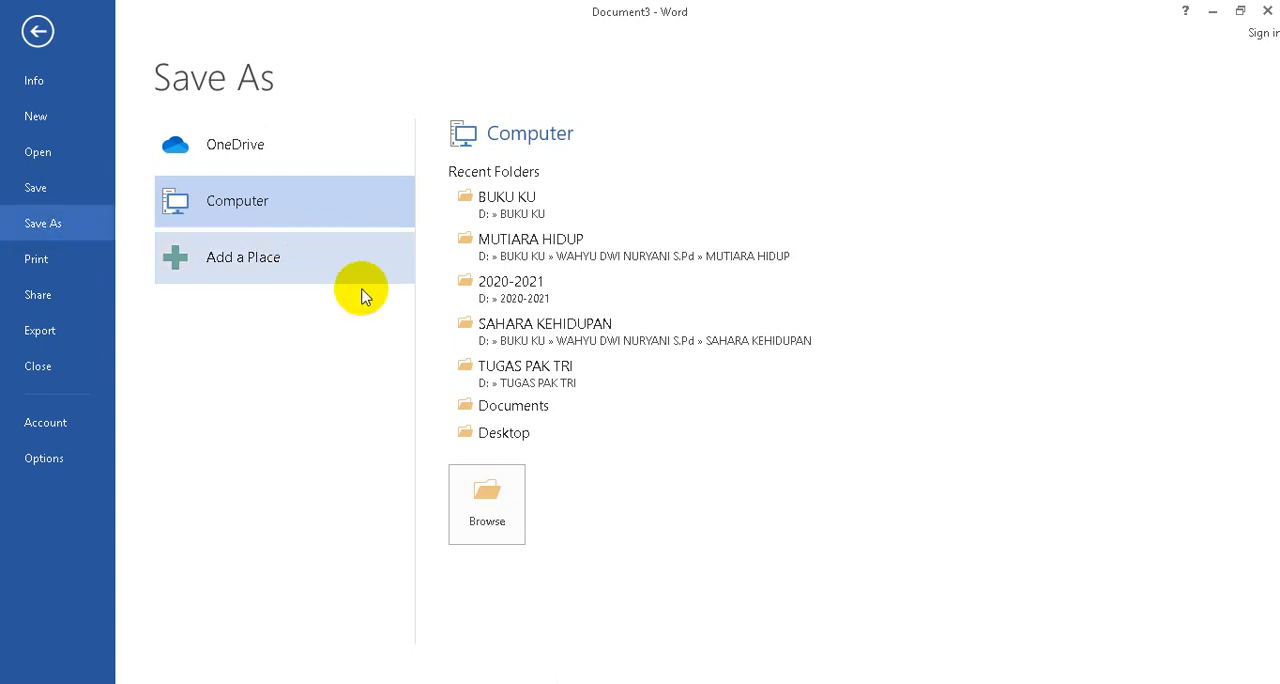
{"action": "left_click", "coordinate": [218, 202]}
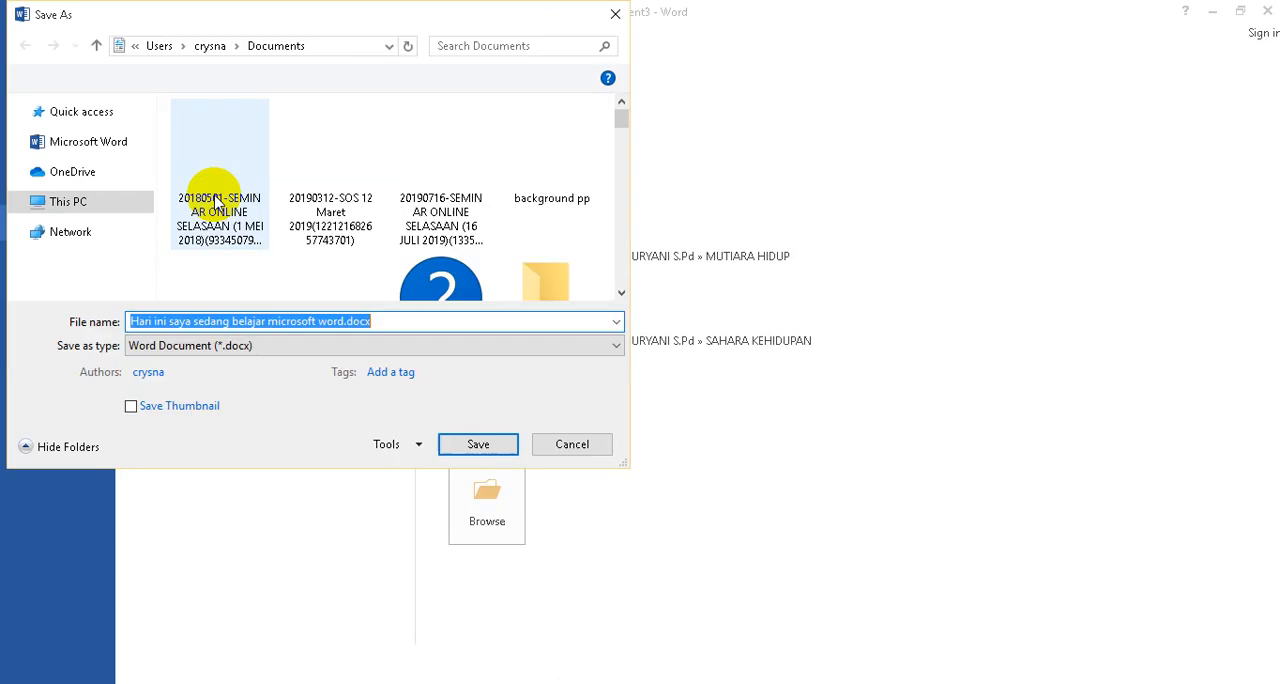
{"action": "scroll", "coordinate": [150, 220], "scroll_direction": "down", "scroll_amount": 3}
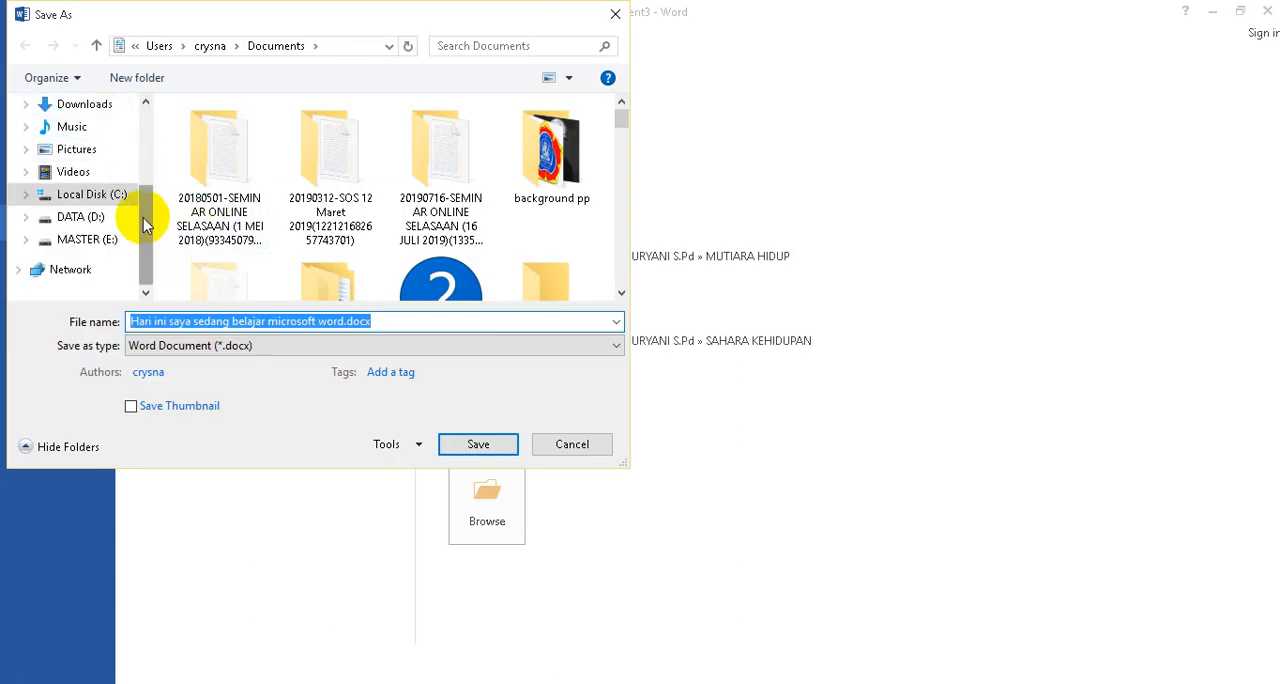
{"action": "left_click_drag", "start_coordinate": [145, 228], "coordinate": [148, 196]}
{"action": "left_click", "coordinate": [92, 158]}
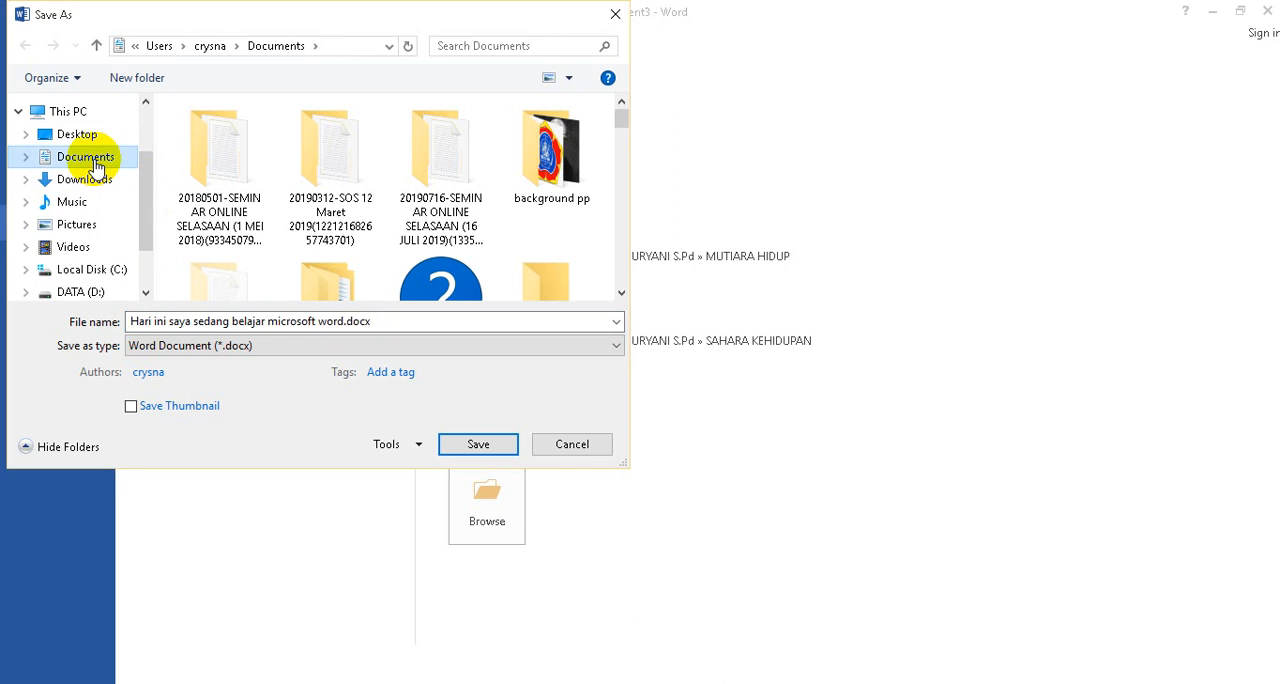
{"action": "left_click", "coordinate": [375, 321]}
{"action": "type", "text": "belajar word1"}
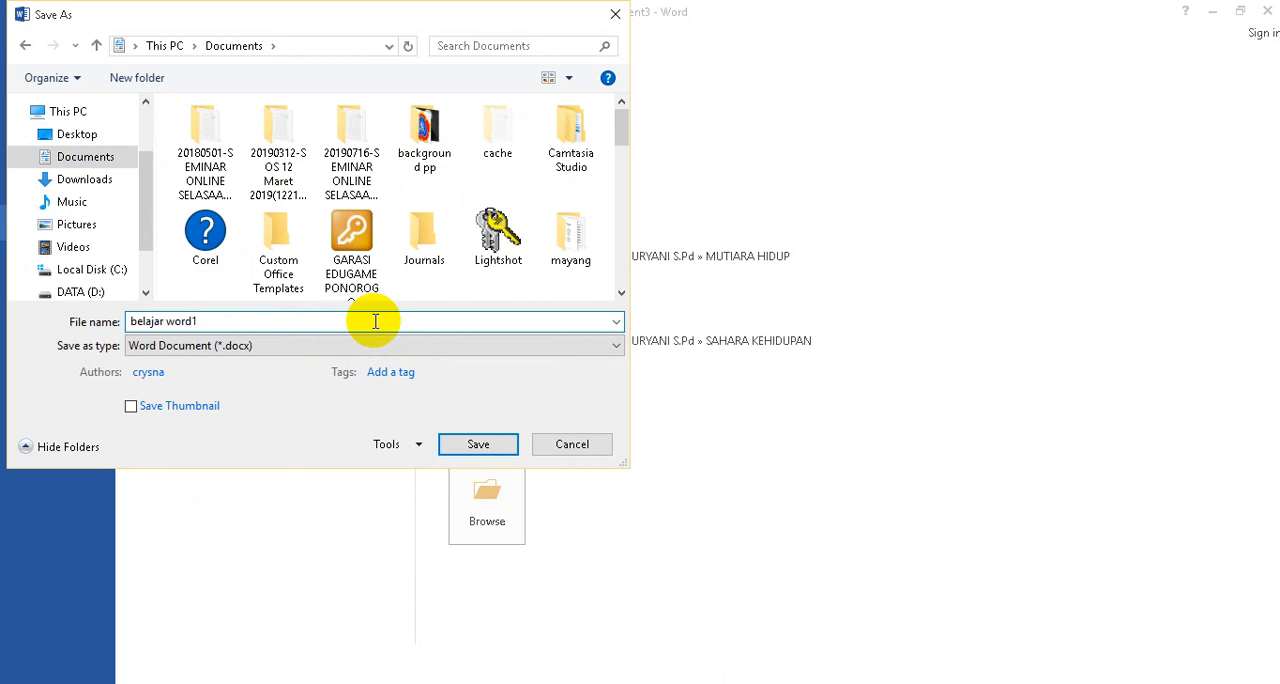
{"action": "key", "text": "Return"}
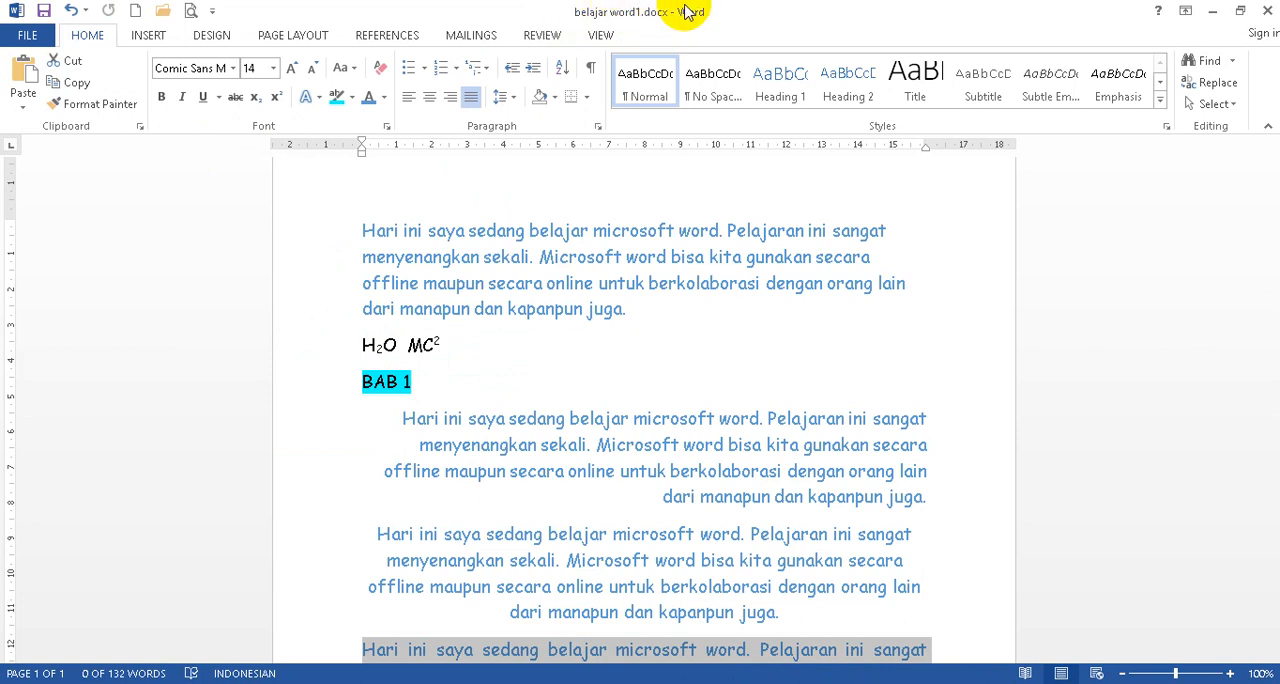
Close the saved document belajar word1.docx.
{"action": "left_click", "coordinate": [38, 37]}
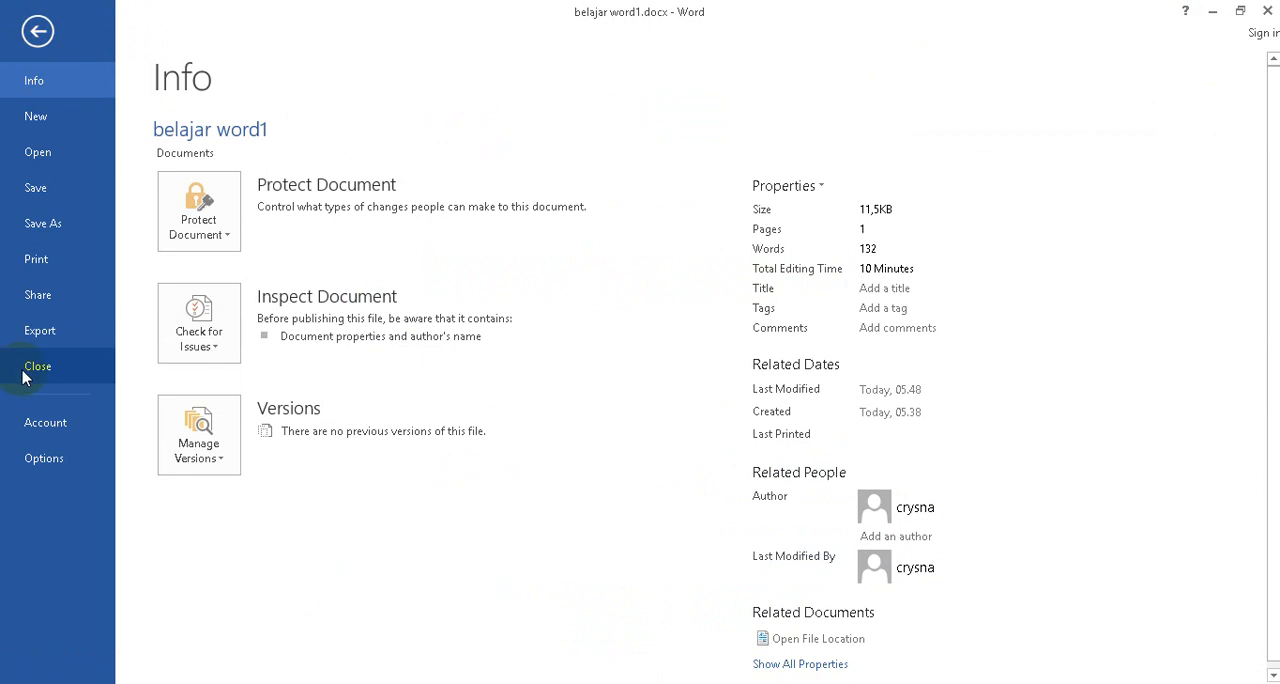
{"action": "left_click", "coordinate": [37, 31]}
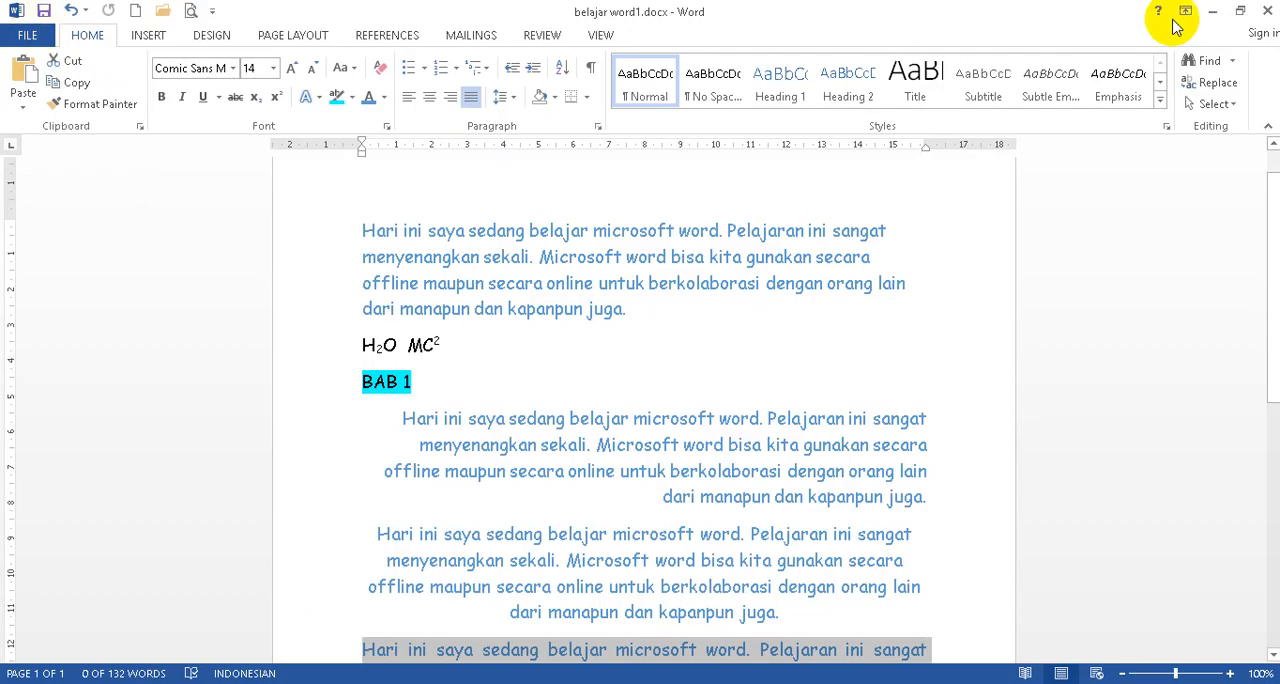
{"action": "left_click", "coordinate": [1268, 10]}
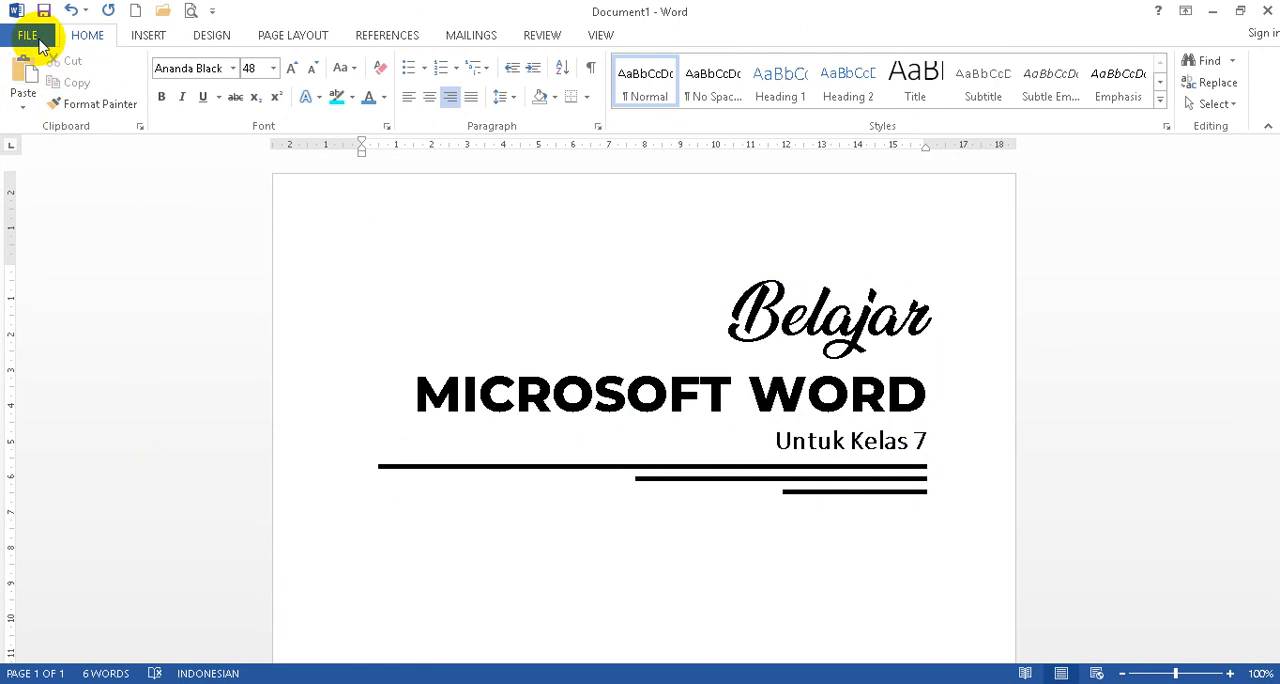
Reopen the saved document belajar word1.docx from the recent documents.
{"action": "left_click", "coordinate": [30, 38]}
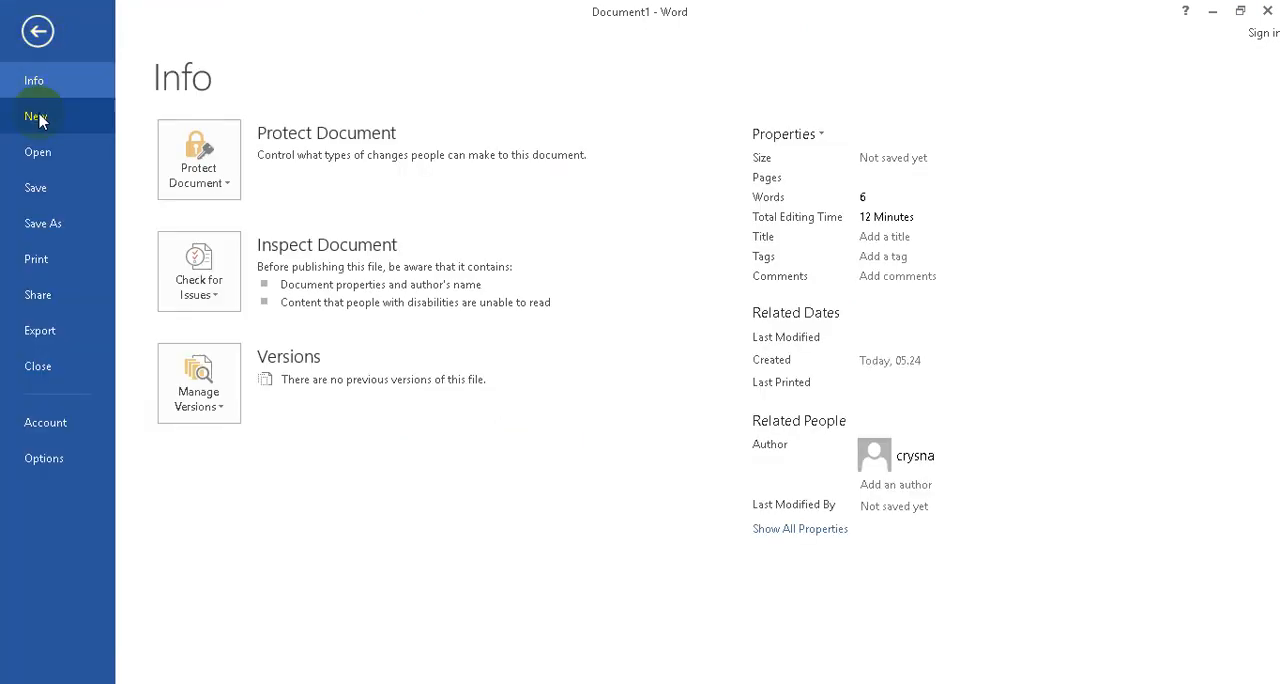
{"action": "left_click", "coordinate": [38, 153]}
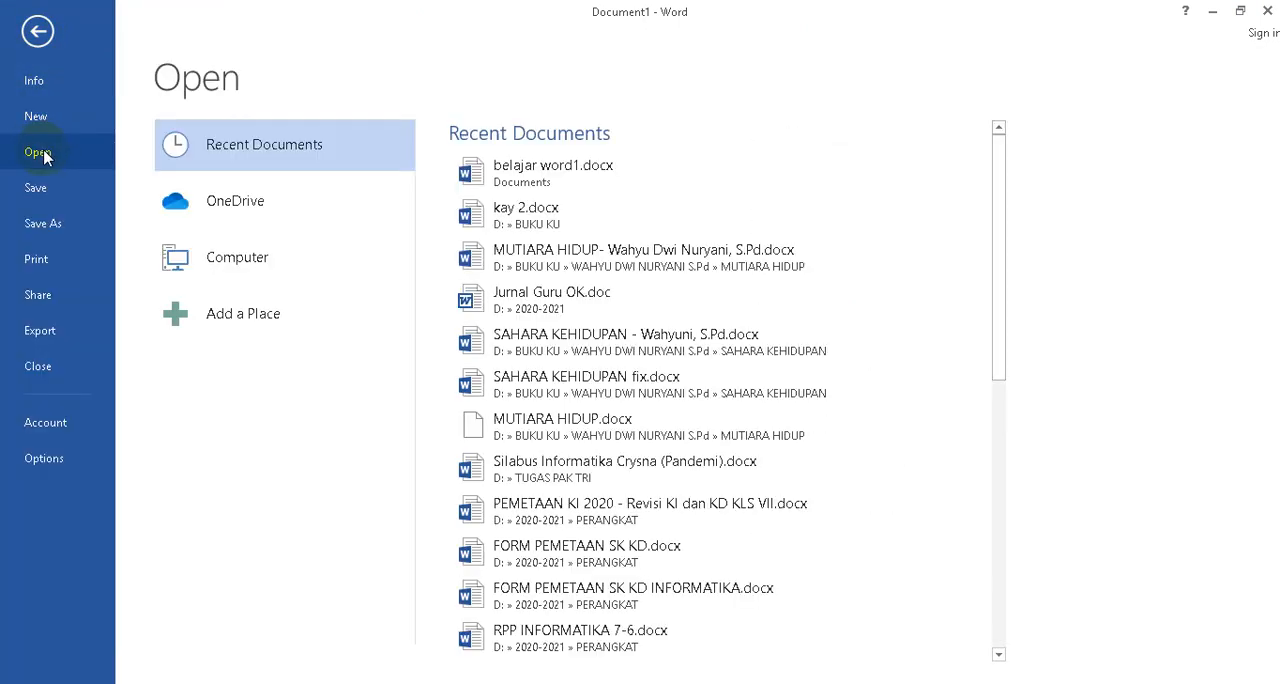
{"action": "left_click", "coordinate": [550, 172]}
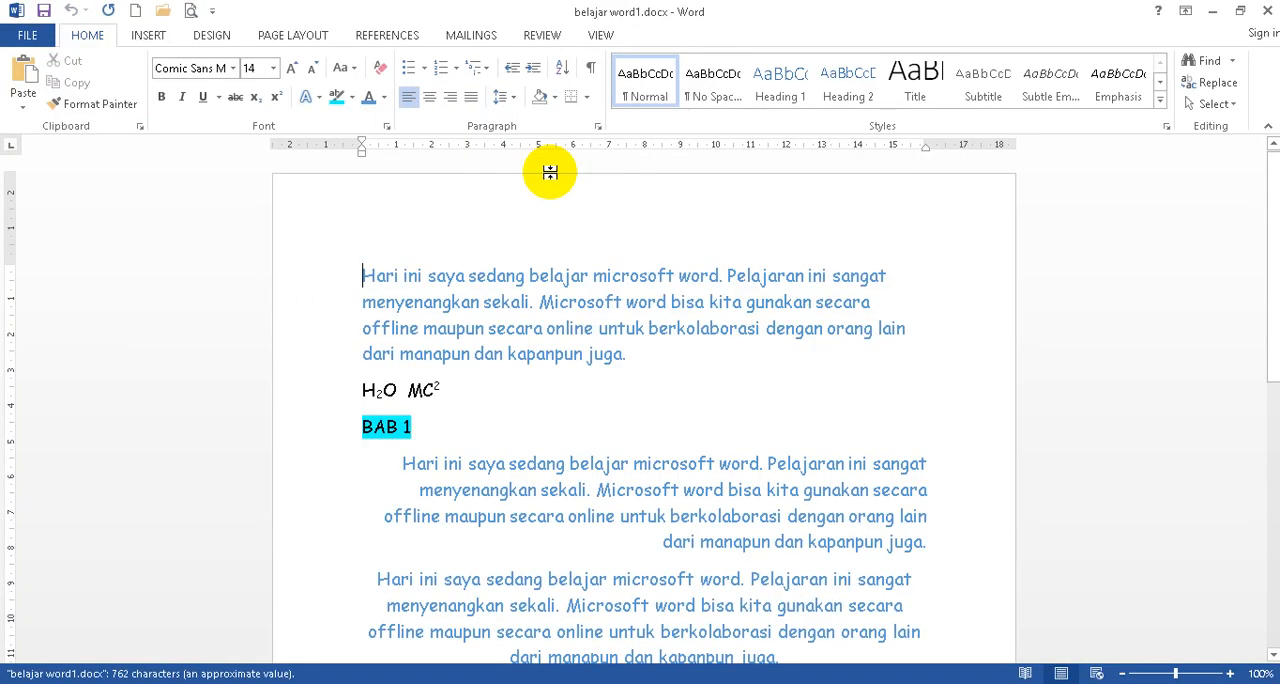
Look through the reopened document from the opening paragraph to the justified last one, checking its text, formatting and alignments.
{"action": "scroll", "coordinate": [650, 432], "scroll_direction": "down", "scroll_amount": 4}
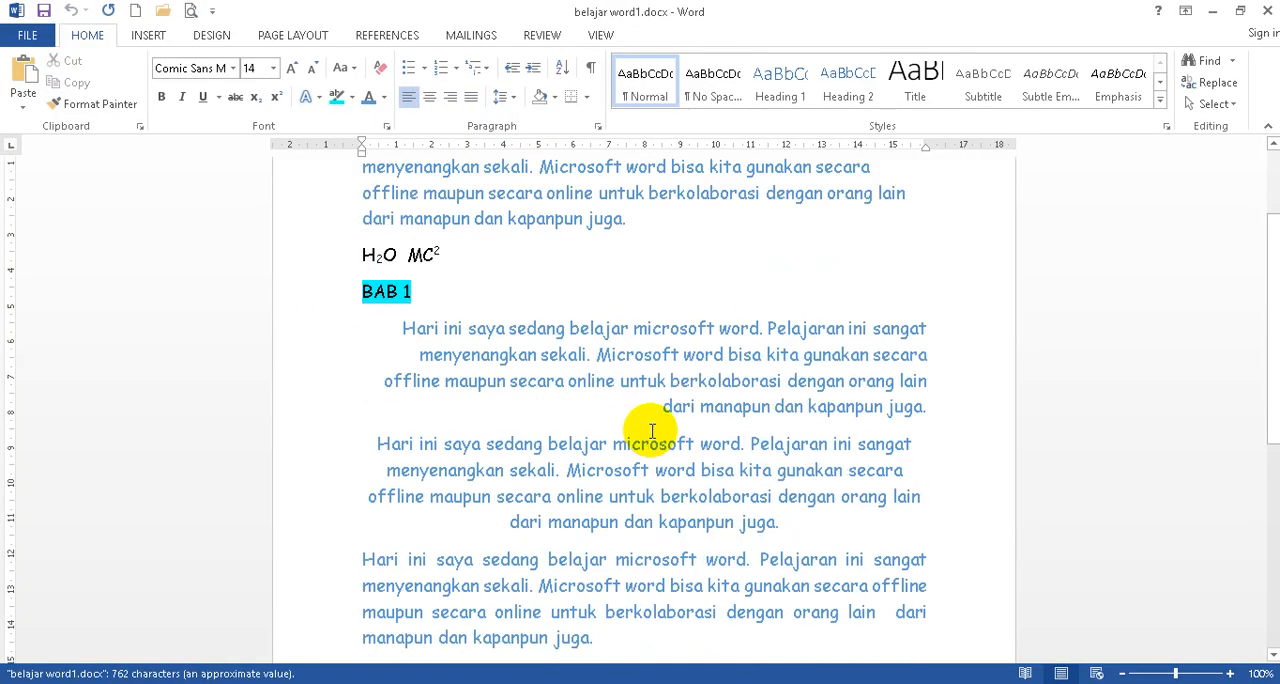
{"action": "scroll", "coordinate": [651, 428], "scroll_direction": "up", "scroll_amount": 4}
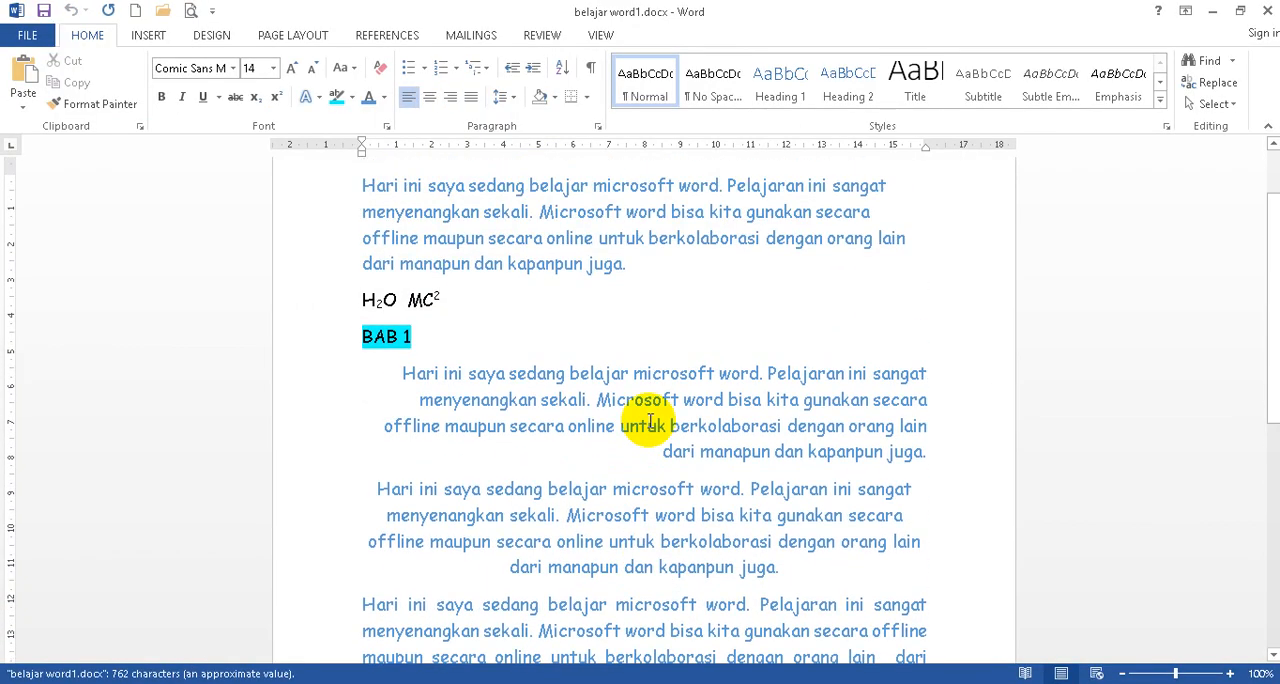
{"action": "scroll", "coordinate": [651, 422], "scroll_direction": "down", "scroll_amount": 2}
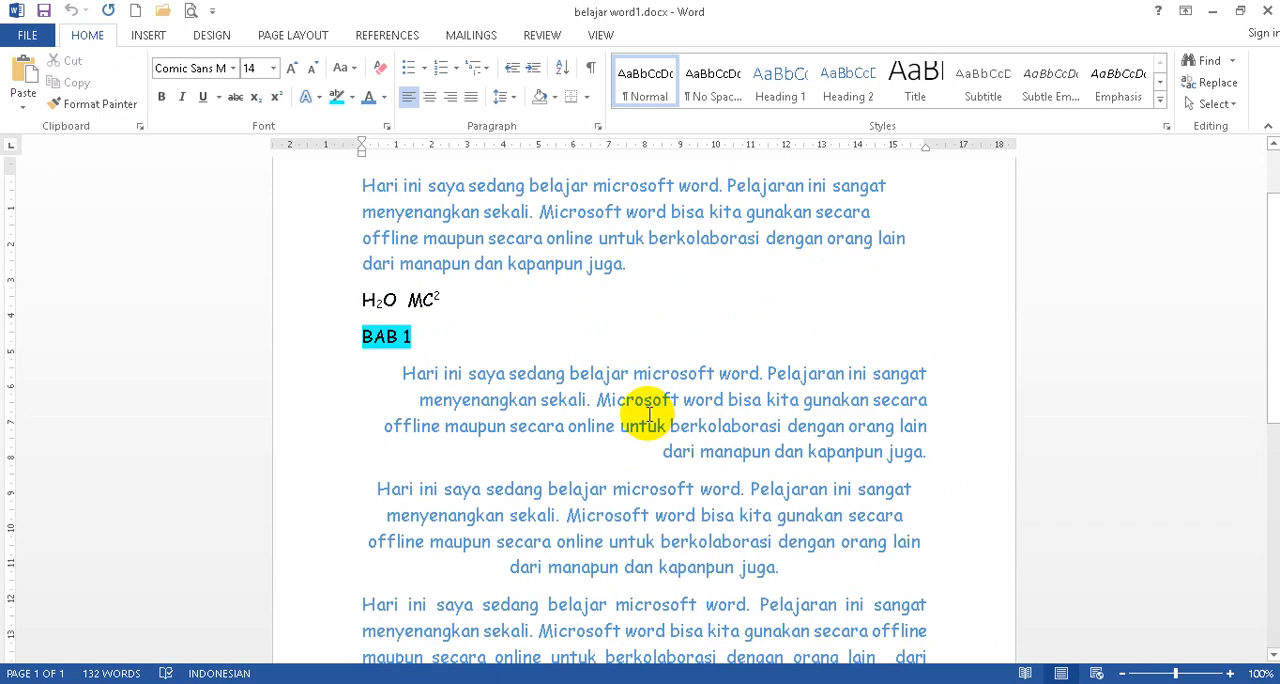
{"action": "scroll", "coordinate": [649, 414], "scroll_direction": "down", "scroll_amount": 1}
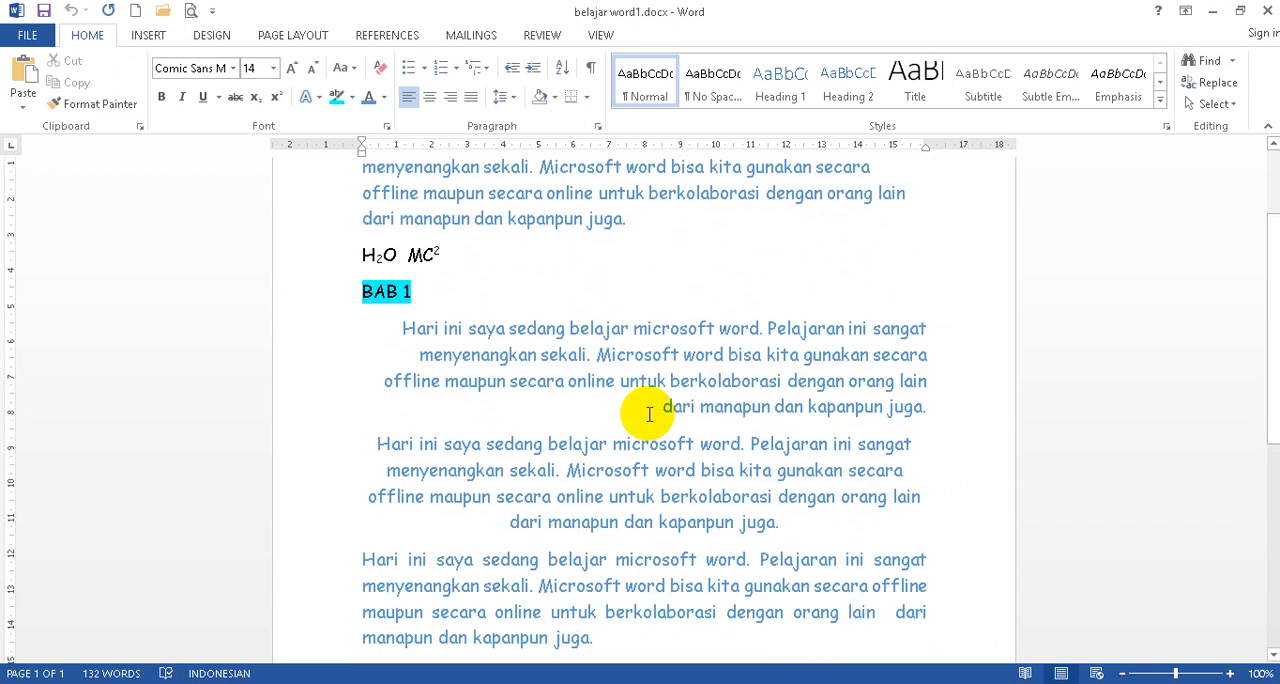
{"action": "scroll", "coordinate": [649, 414], "scroll_direction": "up", "scroll_amount": 2}
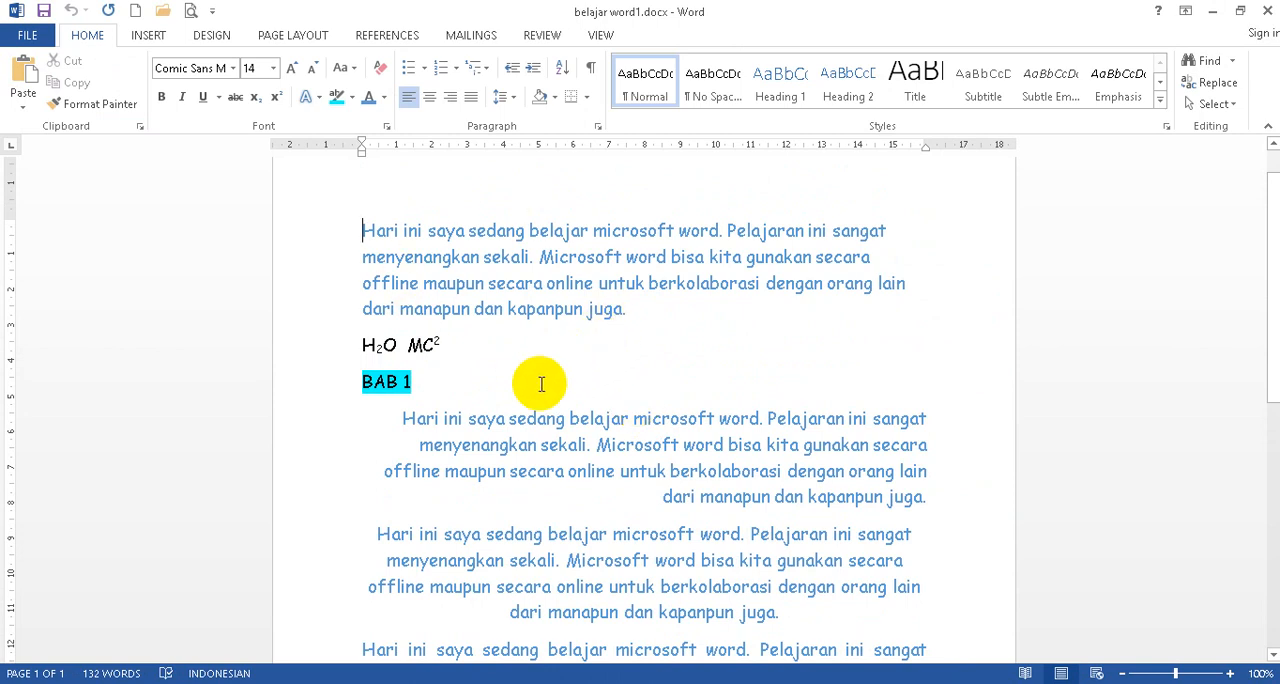
{"action": "scroll", "coordinate": [592, 371], "scroll_direction": "down", "scroll_amount": 3}
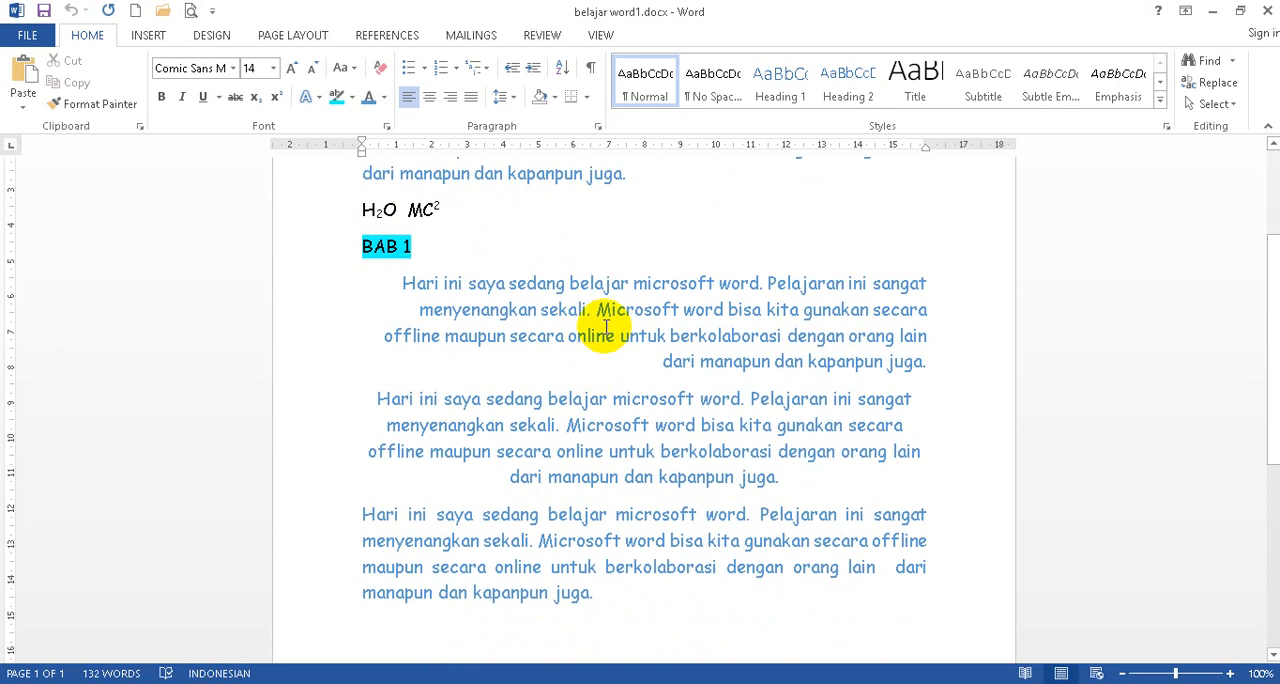
{"action": "scroll", "coordinate": [600, 282], "scroll_direction": "up", "scroll_amount": 2}
{"action": "scroll", "coordinate": [617, 291], "scroll_direction": "up", "scroll_amount": 2}
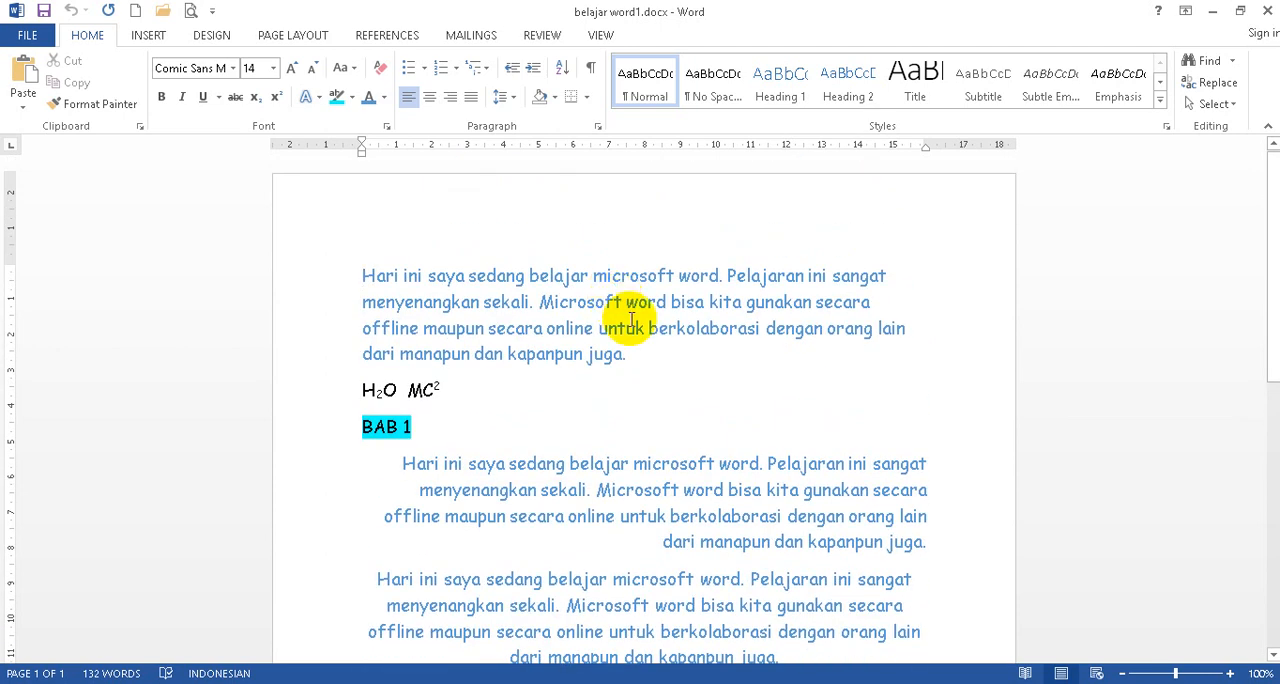
{"action": "scroll", "coordinate": [634, 320], "scroll_direction": "down", "scroll_amount": 1}
{"action": "scroll", "coordinate": [633, 320], "scroll_direction": "up", "scroll_amount": 1}
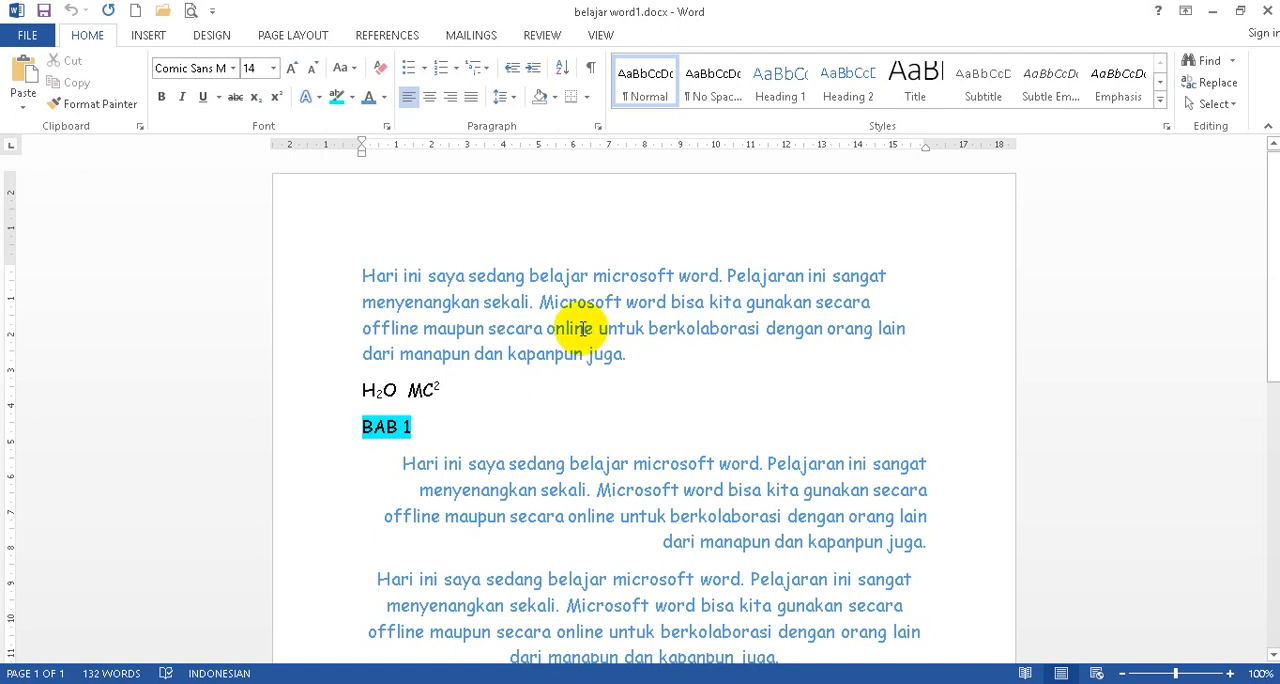
{"action": "scroll", "coordinate": [594, 326], "scroll_direction": "down", "scroll_amount": 2}
{"action": "scroll", "coordinate": [600, 327], "scroll_direction": "up", "scroll_amount": 1}
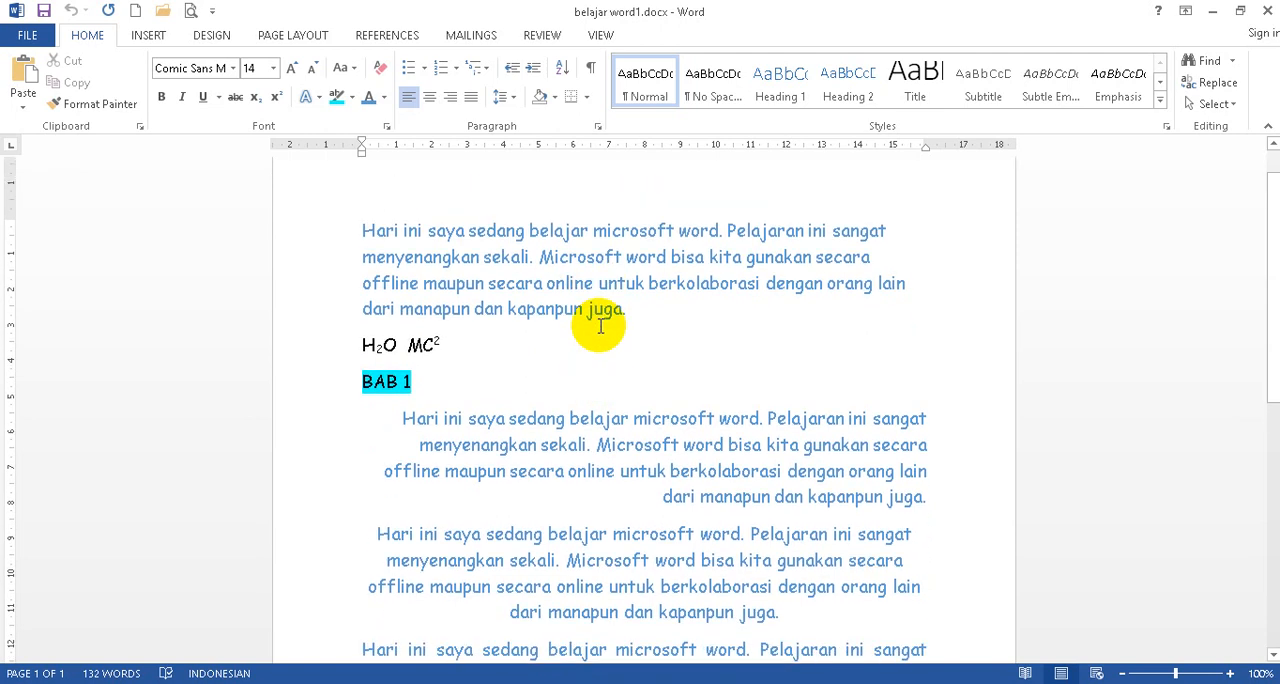
{"action": "scroll", "coordinate": [600, 326], "scroll_direction": "down", "scroll_amount": 1}
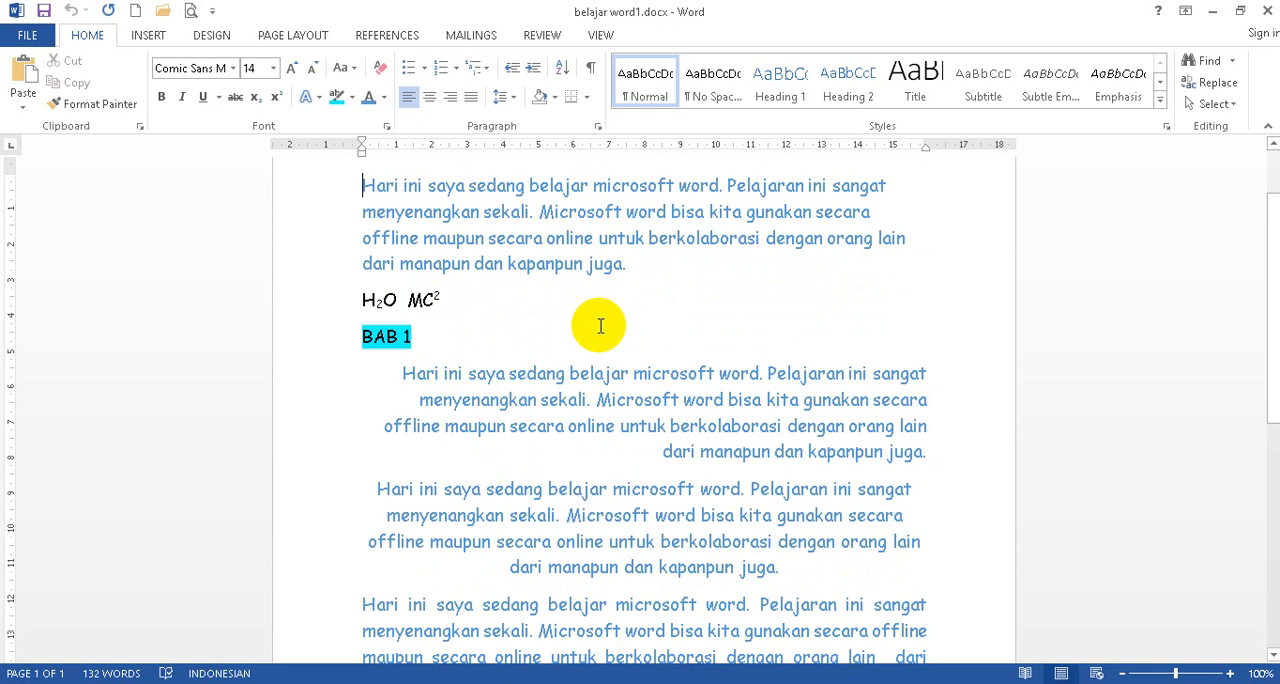
{"action": "scroll", "coordinate": [600, 326], "scroll_direction": "up", "scroll_amount": 2}
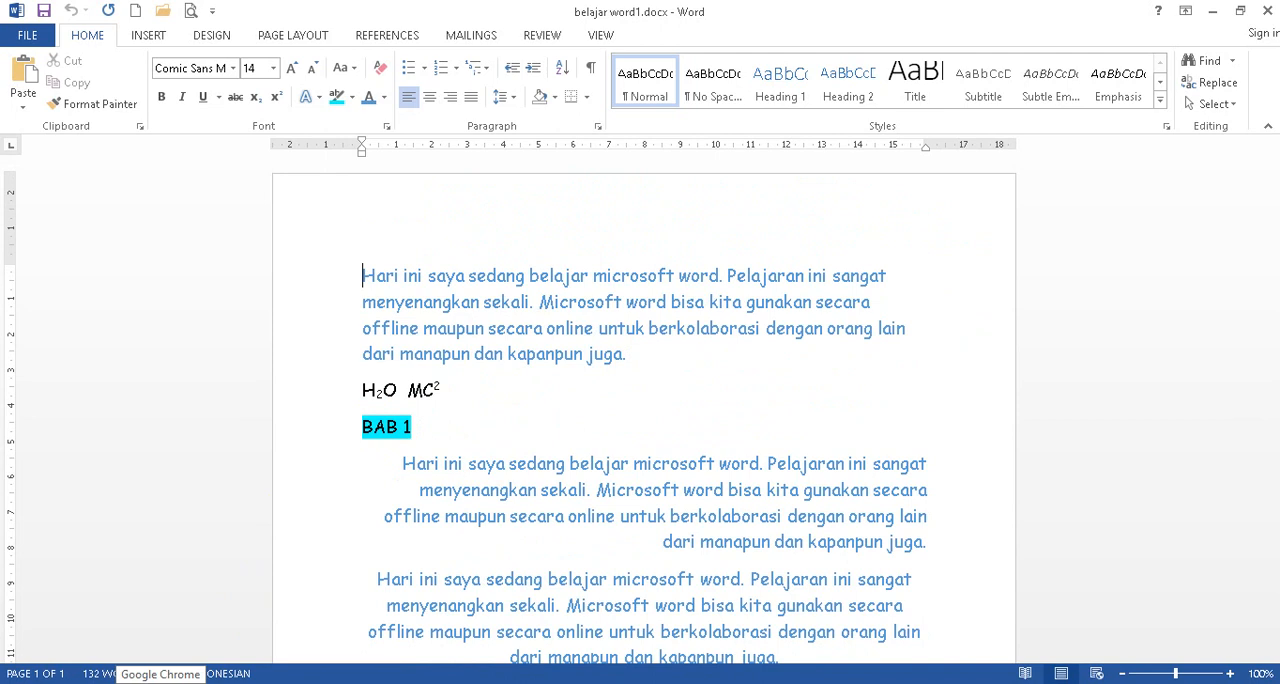
{"action": "left_click", "coordinate": [69, 683]}
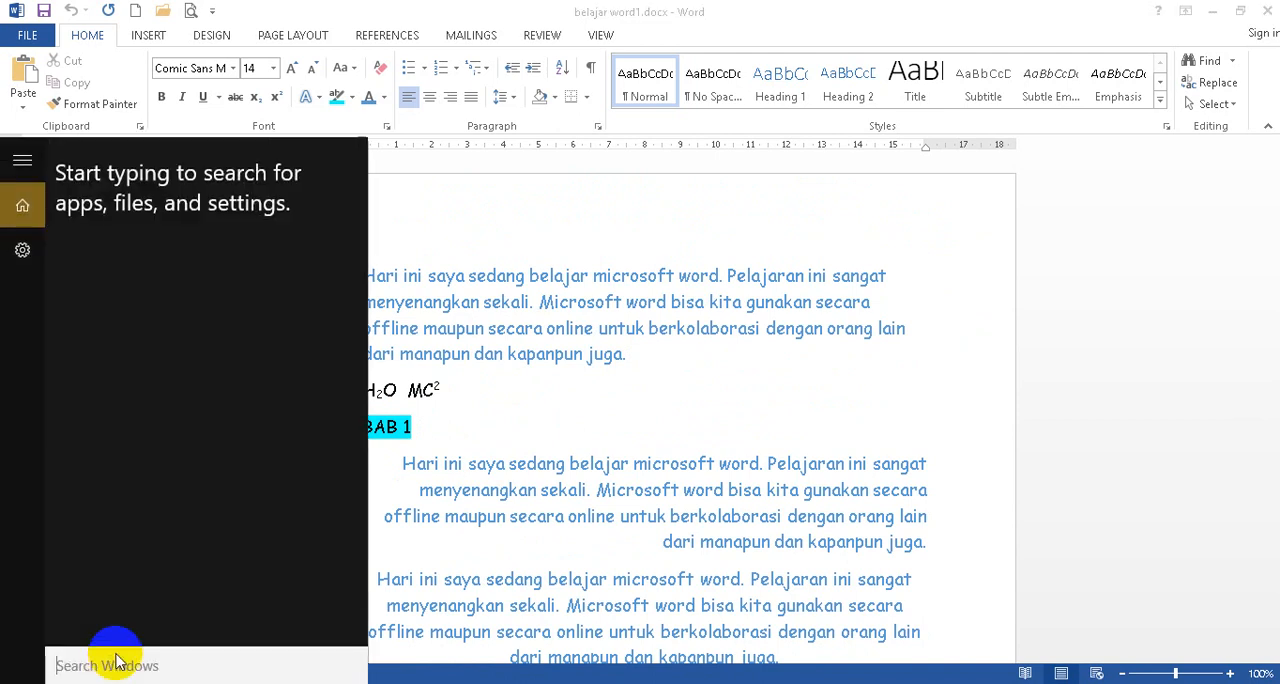
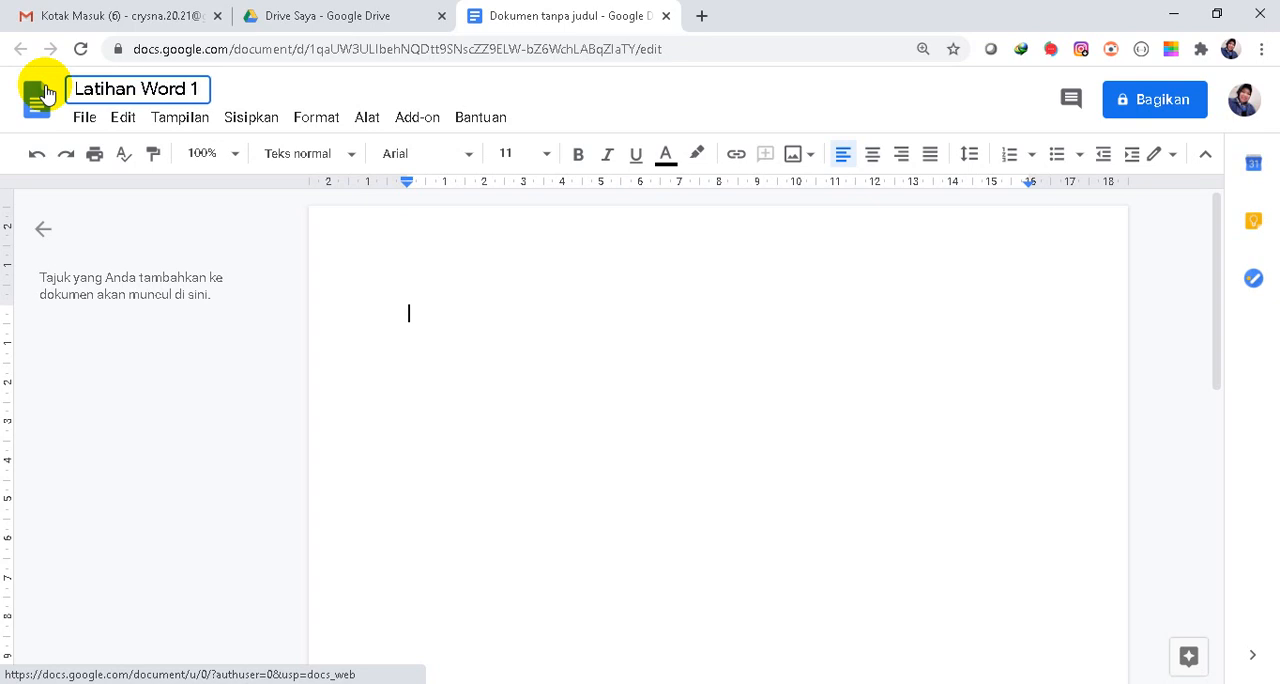
Confirm the title "Latihan Word 1" for the new online document and place the cursor on its blank page.
{"action": "left_click", "coordinate": [412, 300]}
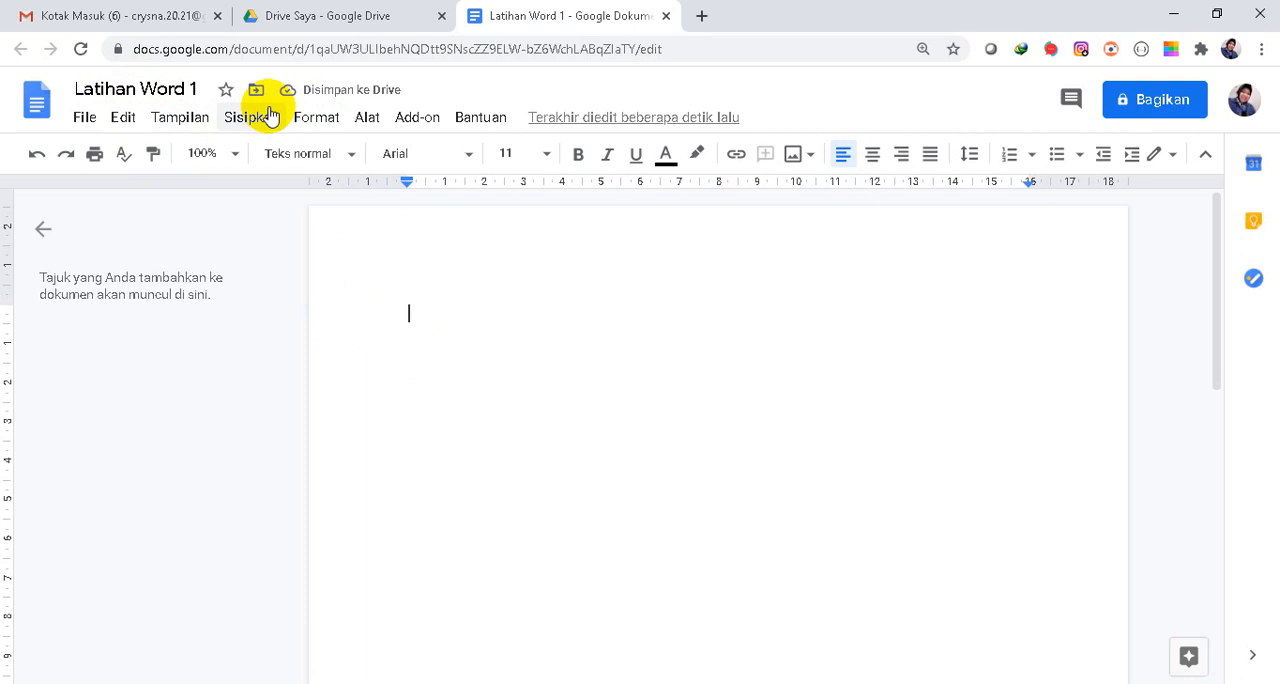
{"action": "left_click", "coordinate": [400, 288]}
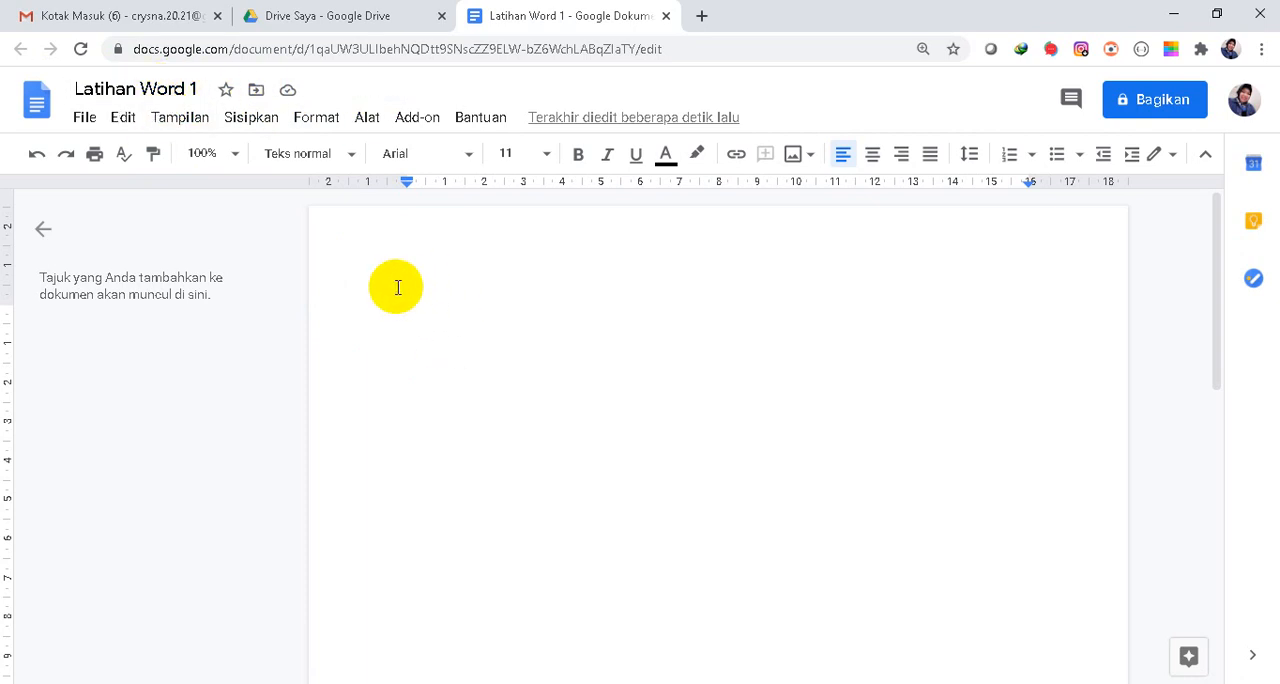
Switch to belajar word1.docx in Word and copy its opening paragraph.
{"action": "mouse_move", "coordinate": [437, 683]}
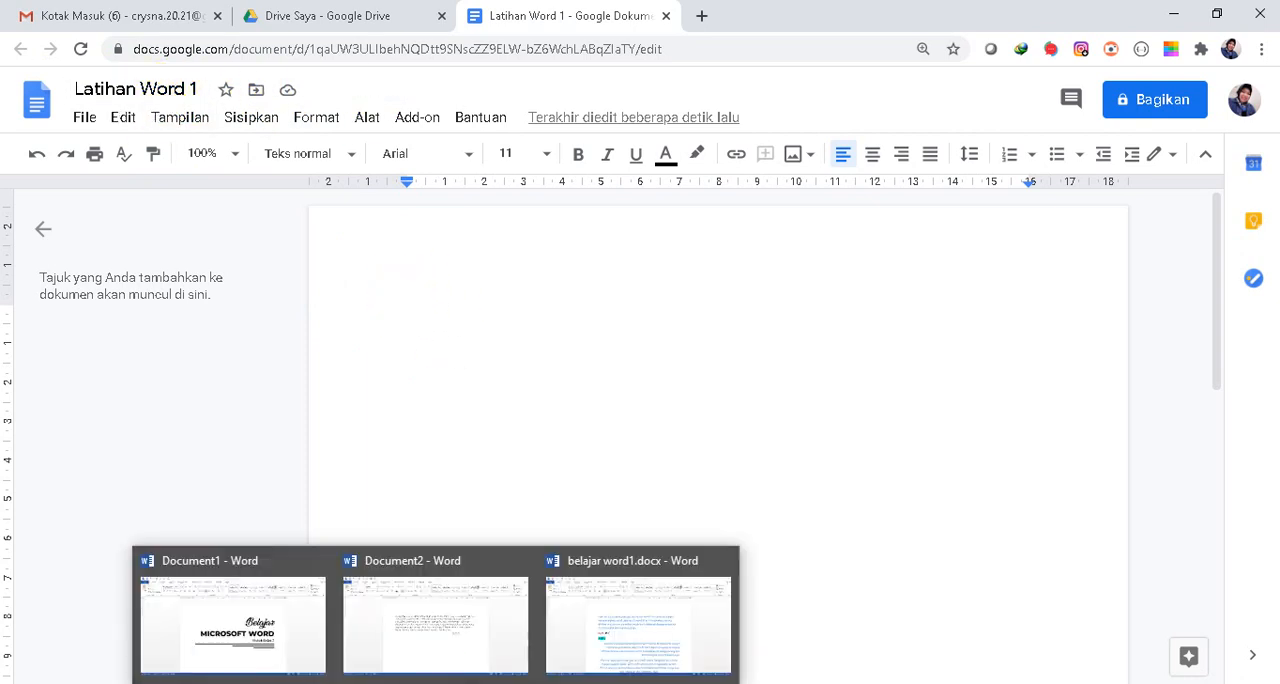
{"action": "left_click", "coordinate": [514, 641]}
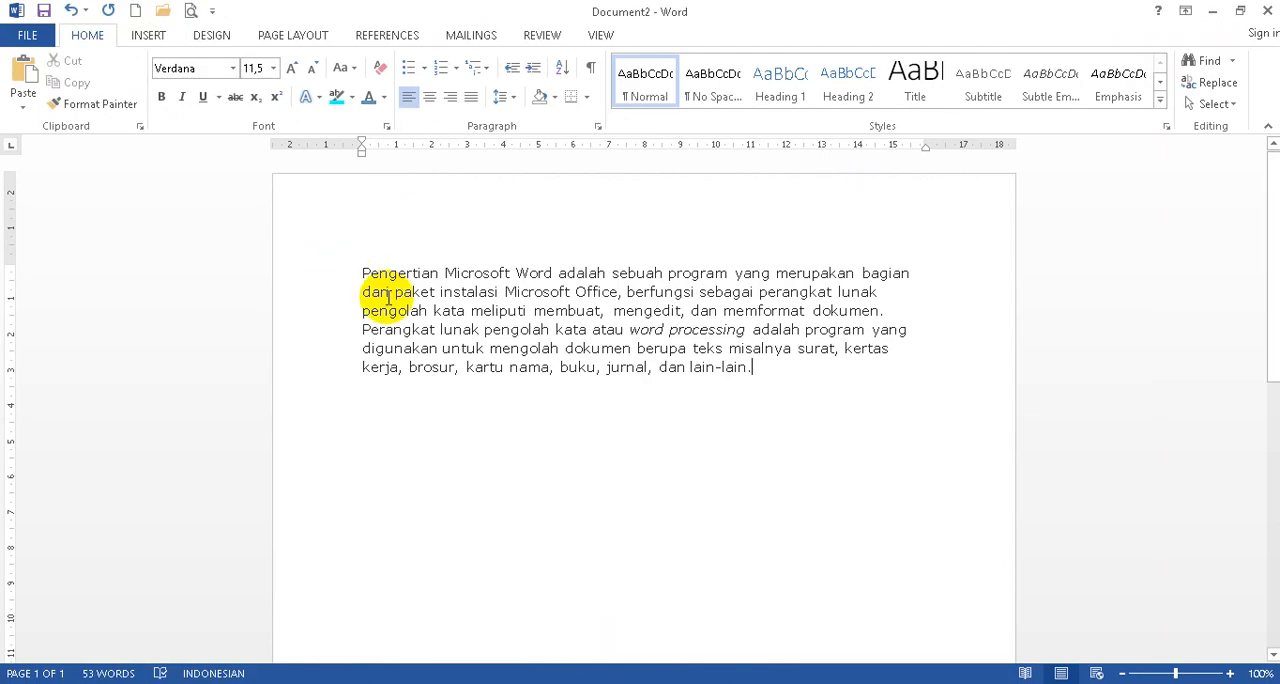
{"action": "mouse_move", "coordinate": [471, 666]}
{"action": "left_click", "coordinate": [620, 630]}
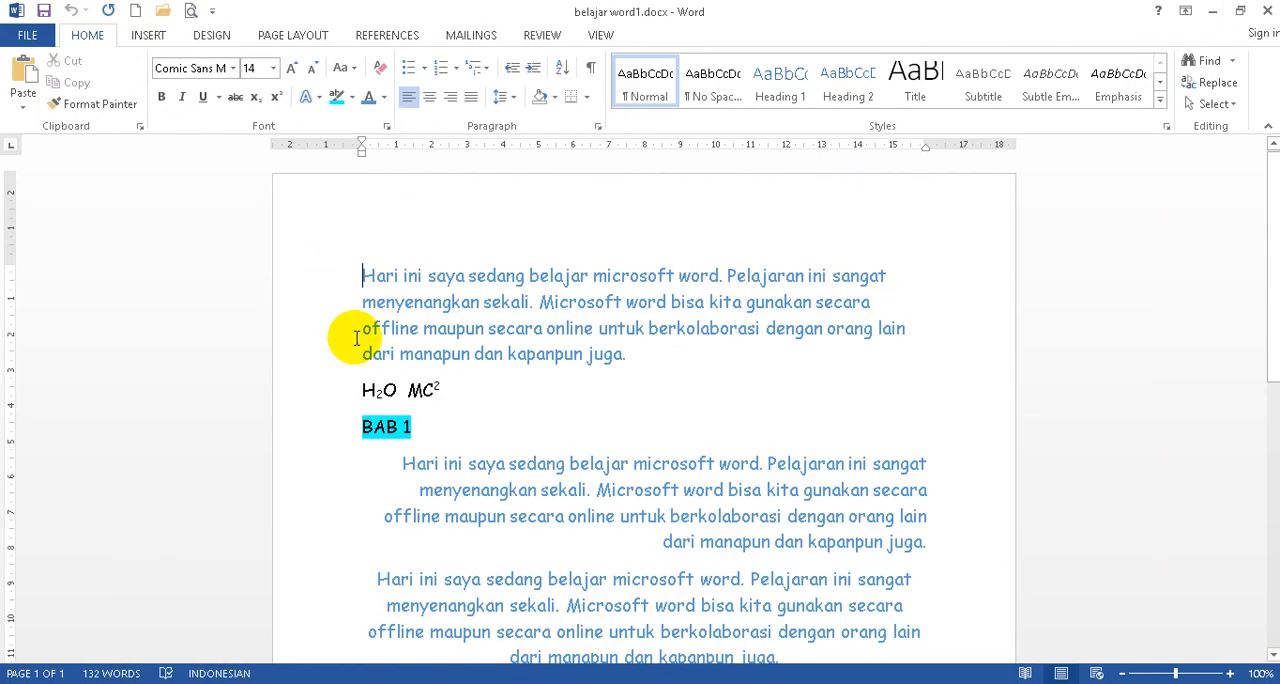
{"action": "left_click", "coordinate": [318, 270]}
{"action": "left_click_drag", "start_coordinate": [318, 270], "coordinate": [315, 355]}
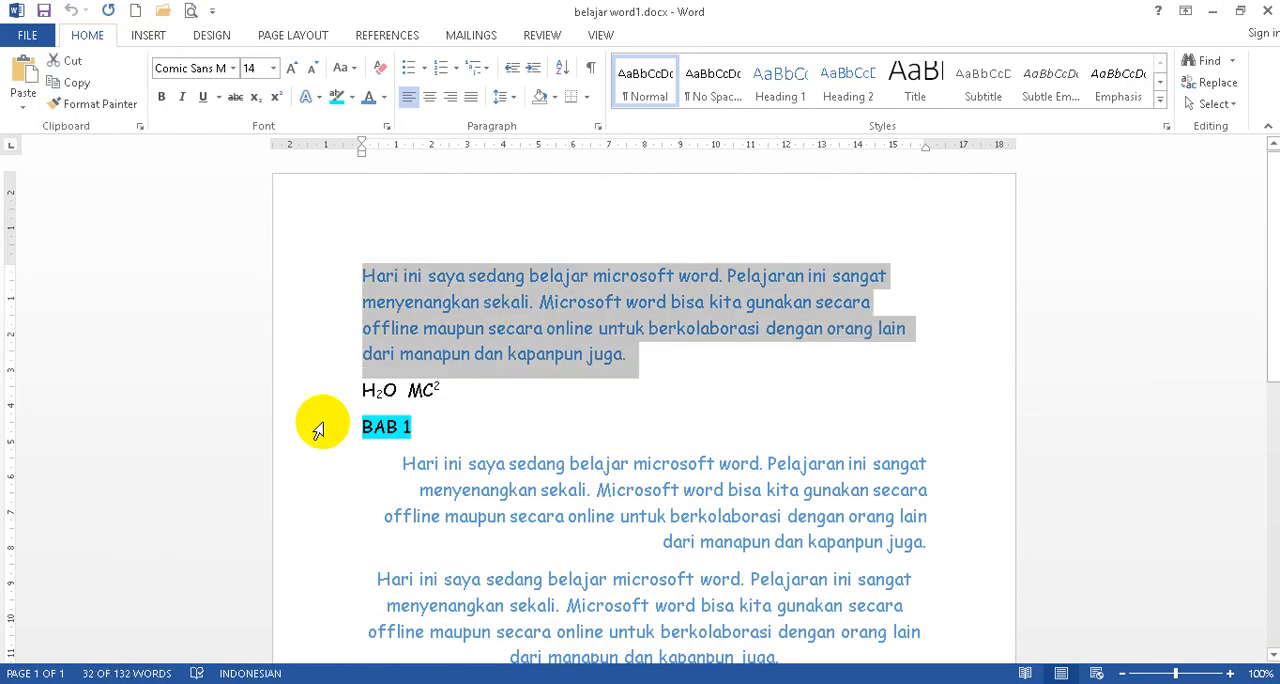
{"action": "left_click", "coordinate": [168, 682]}
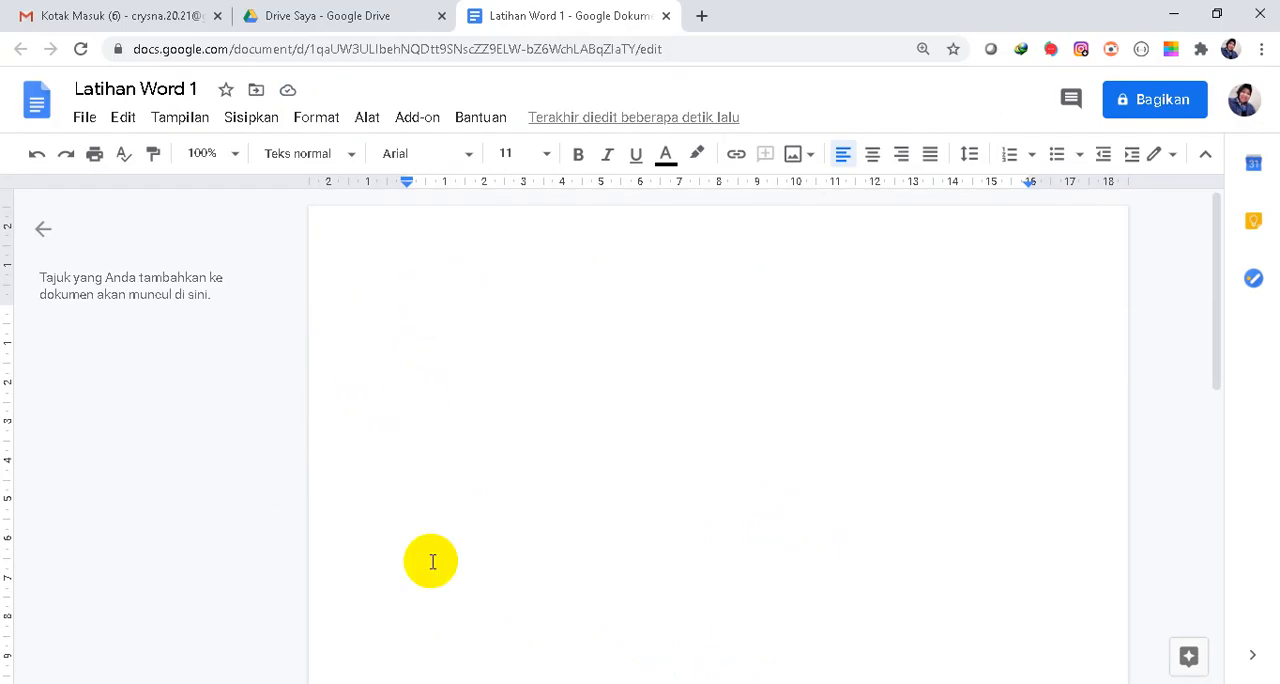
{"action": "left_click", "coordinate": [435, 682]}
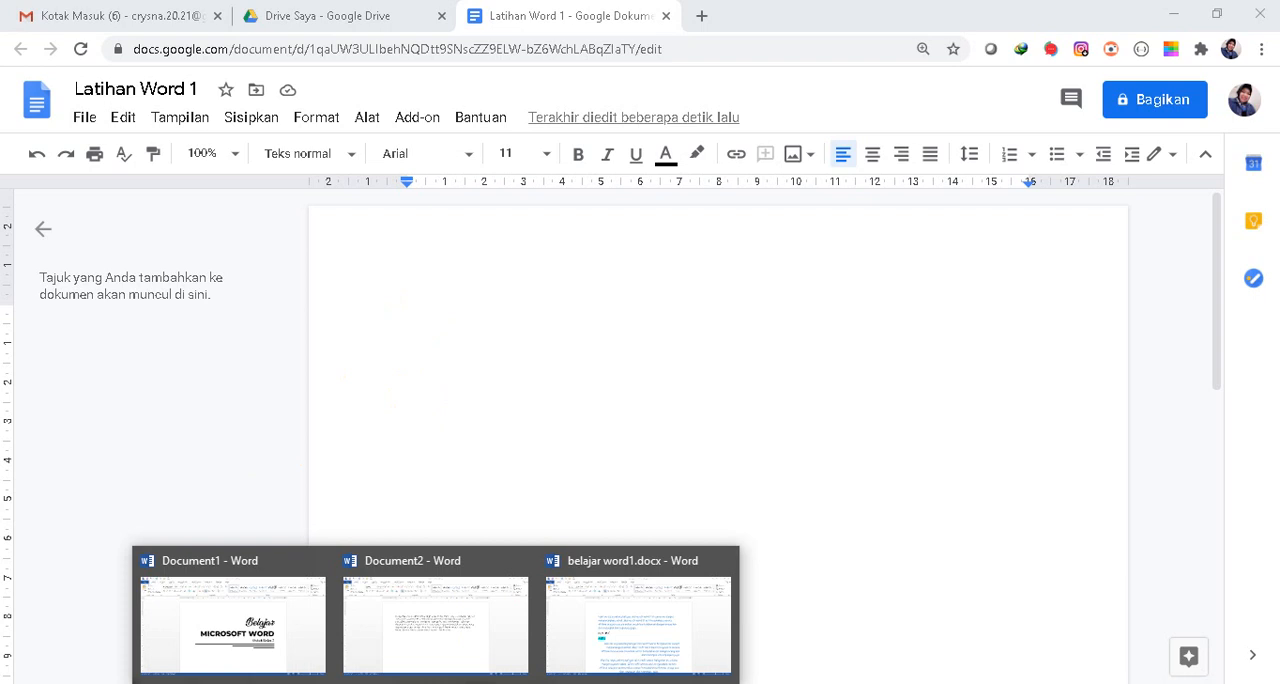
{"action": "left_click", "coordinate": [609, 629]}
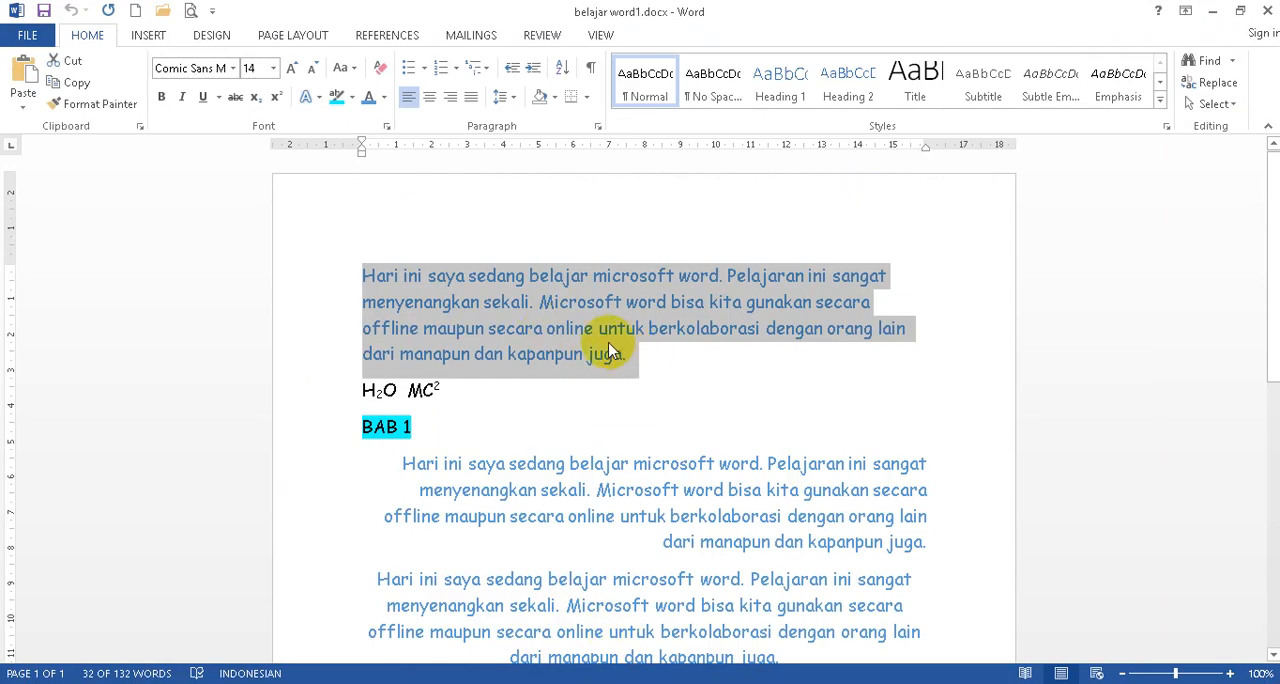
{"action": "right_click", "coordinate": [417, 289]}
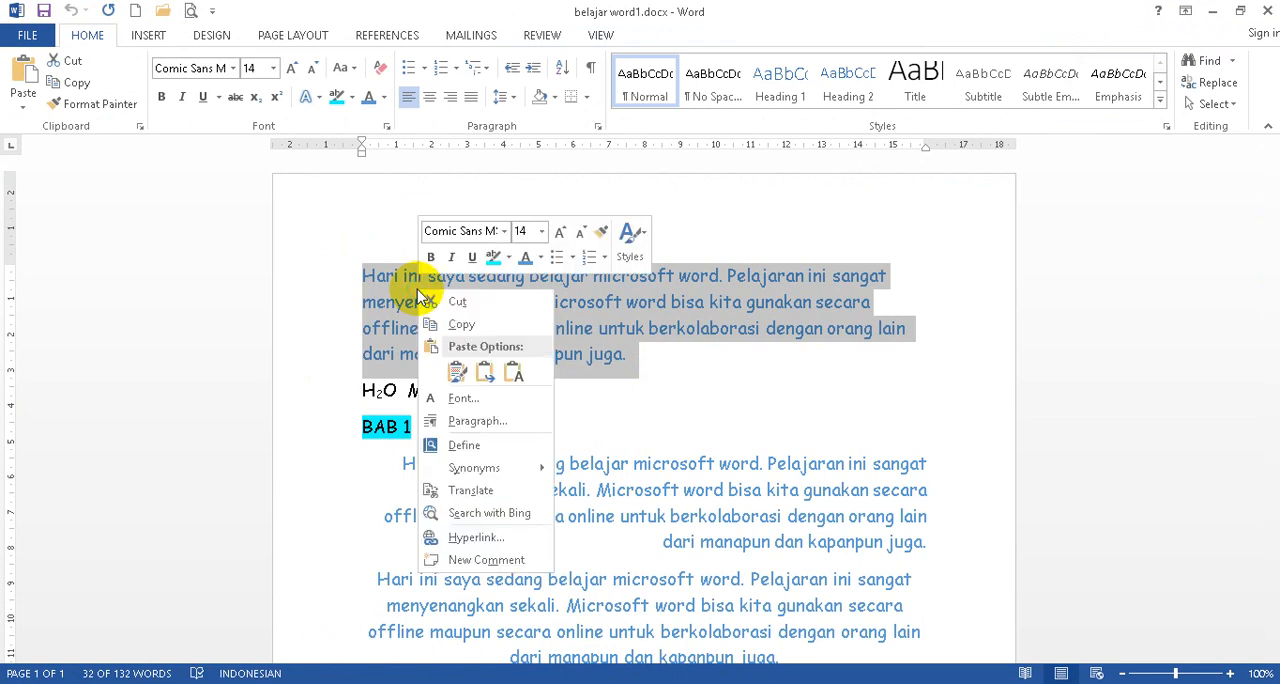
{"action": "left_click", "coordinate": [459, 327]}
Paste the copied paragraph below the justified last paragraph, keeping the source formatting.
{"action": "scroll", "coordinate": [586, 423], "scroll_direction": "down", "scroll_amount": 5}
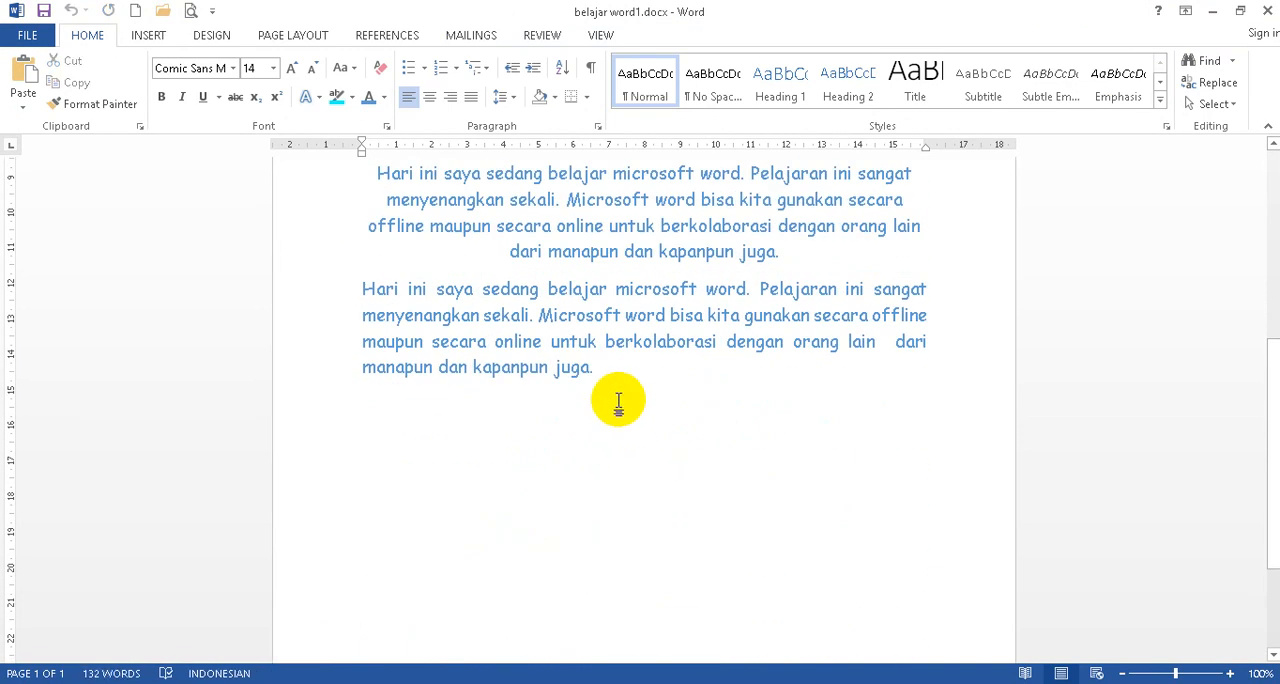
{"action": "right_click", "coordinate": [376, 407]}
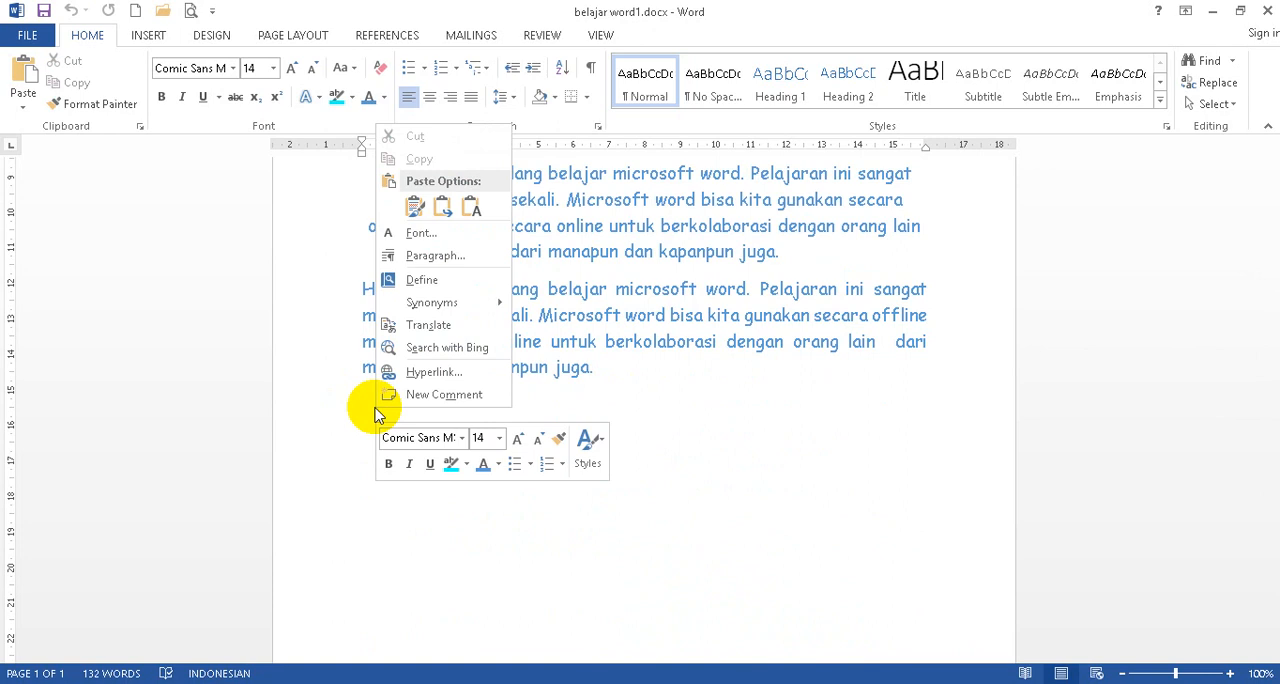
{"action": "left_click", "coordinate": [414, 207]}
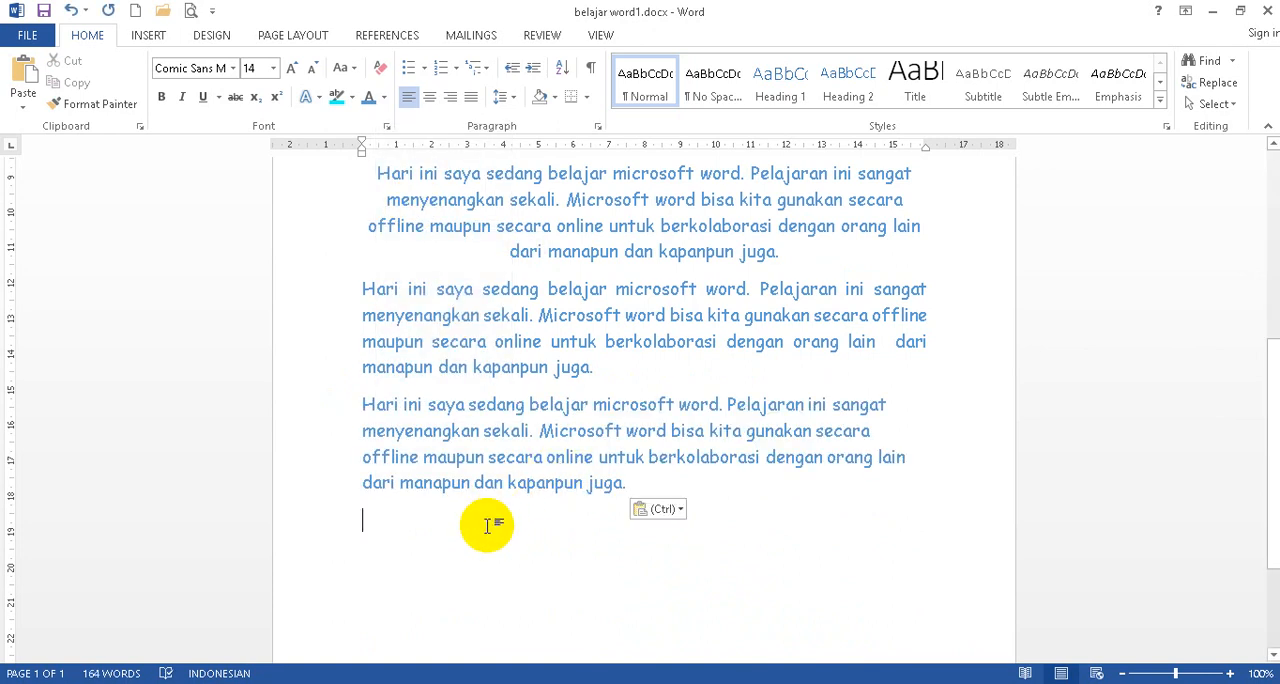
{"action": "key", "text": "ctrl"}
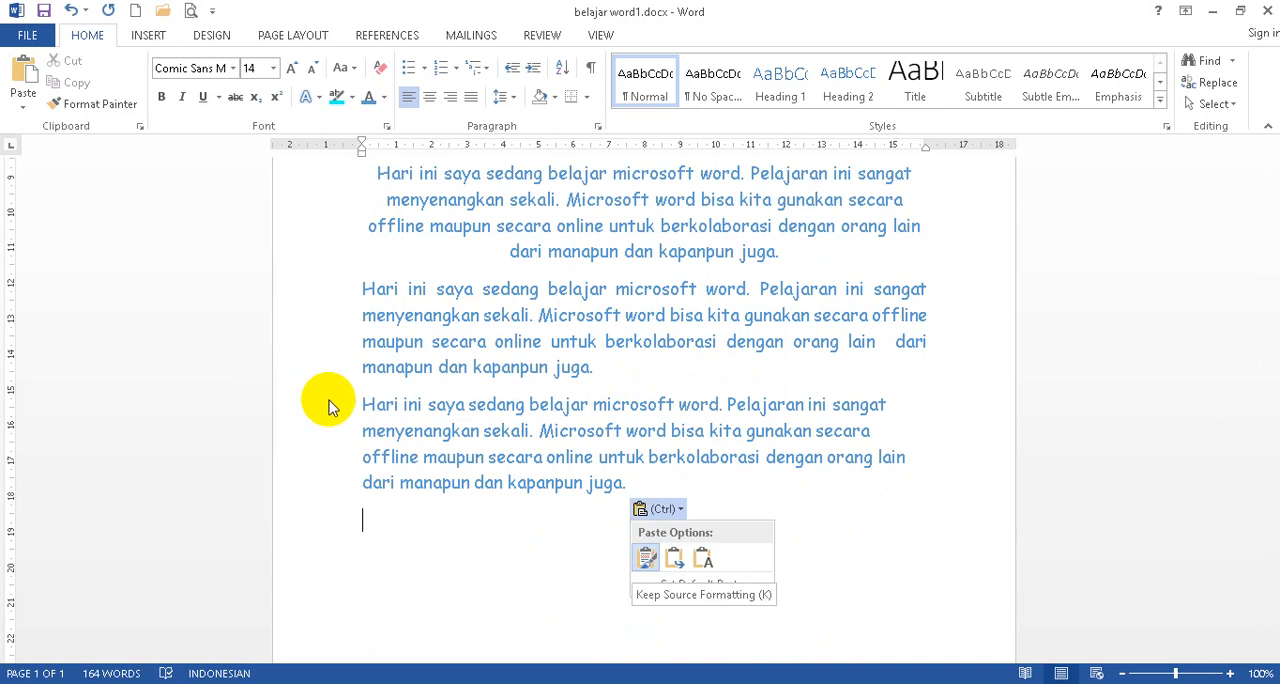
{"action": "key", "text": "Escape"}
Paste the copied paragraph a second time on the empty line at the end of the document.
{"action": "left_click_drag", "start_coordinate": [325, 410], "coordinate": [355, 483]}
{"action": "left_click", "coordinate": [395, 556]}
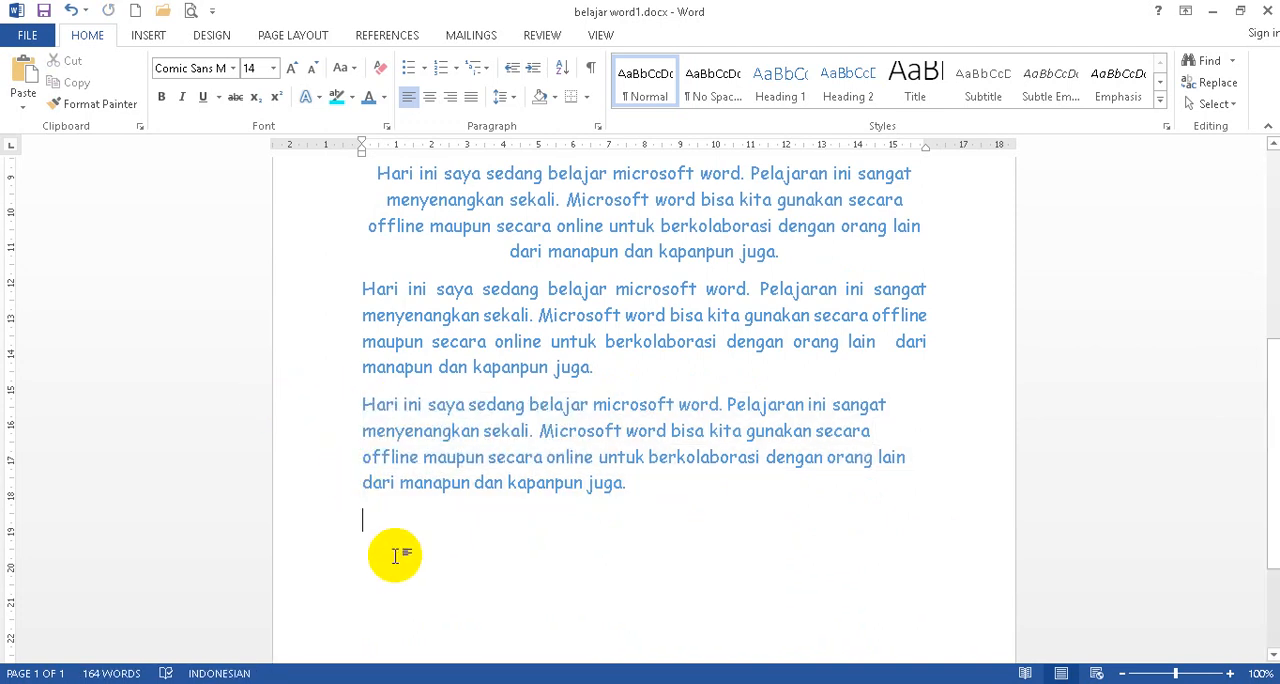
{"action": "key", "text": "ctrl+v"}
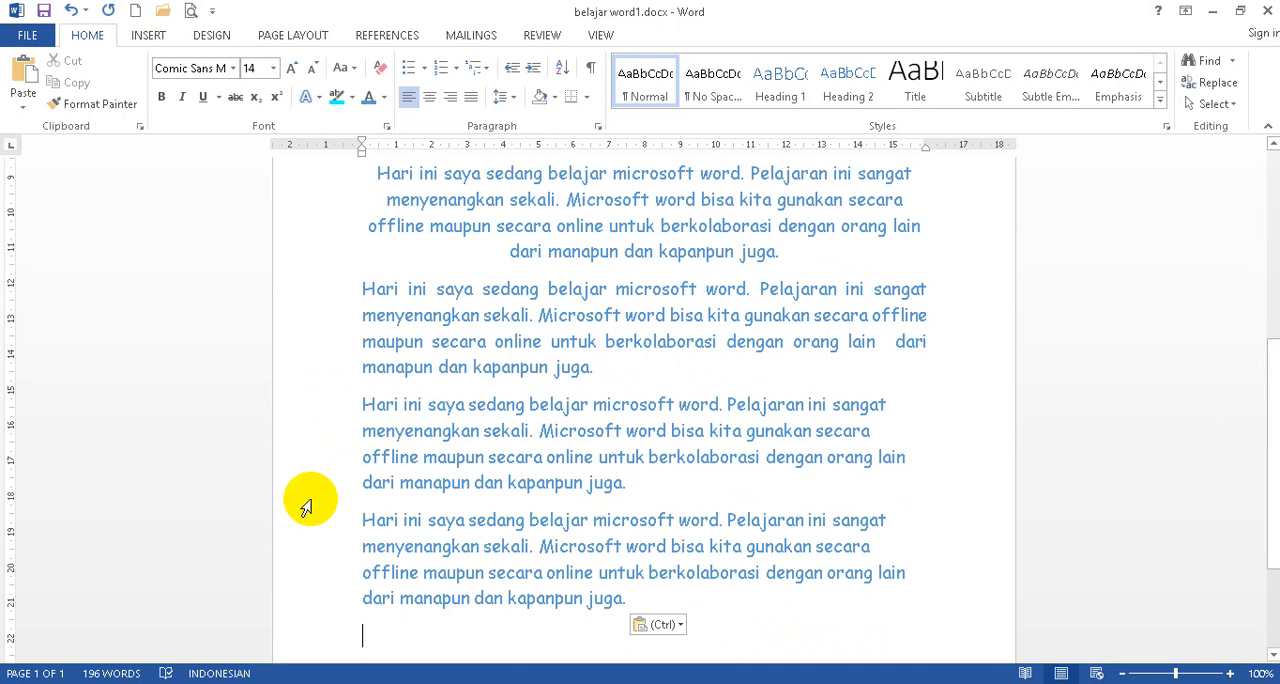
Copy the last pasted paragraph and paste it once more on the empty line below it.
{"action": "scroll", "coordinate": [307, 507], "scroll_direction": "down", "scroll_amount": 2}
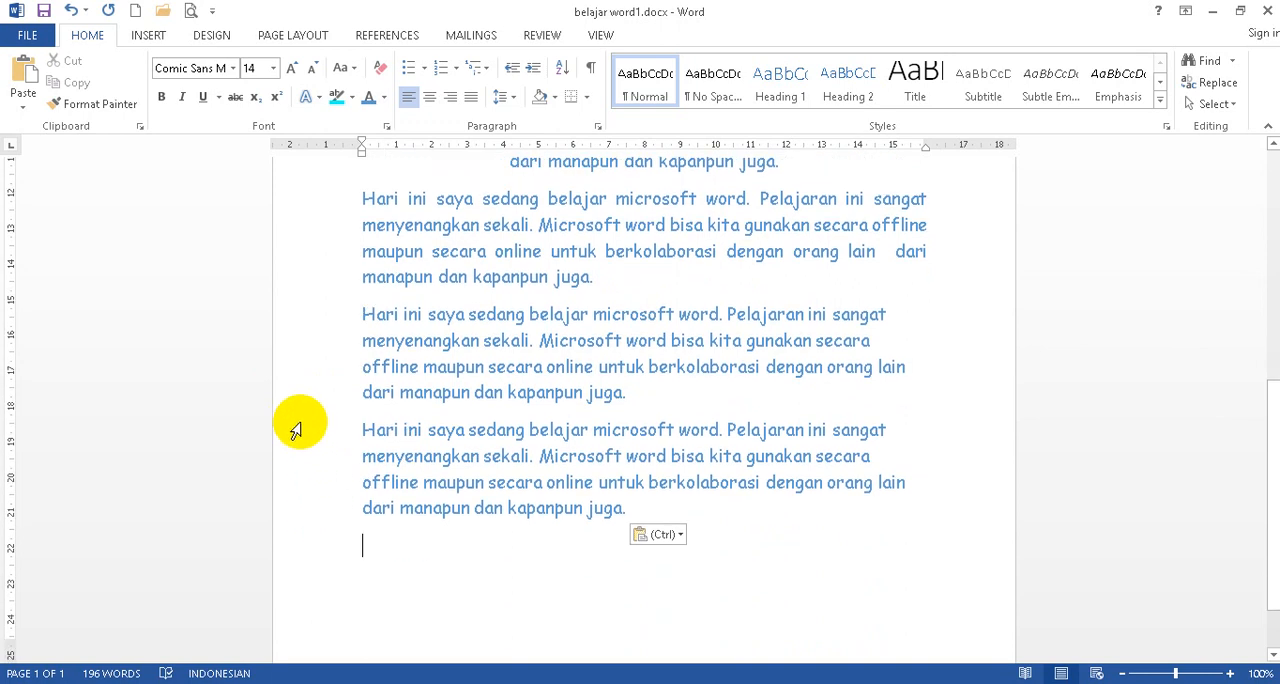
{"action": "left_click_drag", "start_coordinate": [323, 430], "coordinate": [322, 513]}
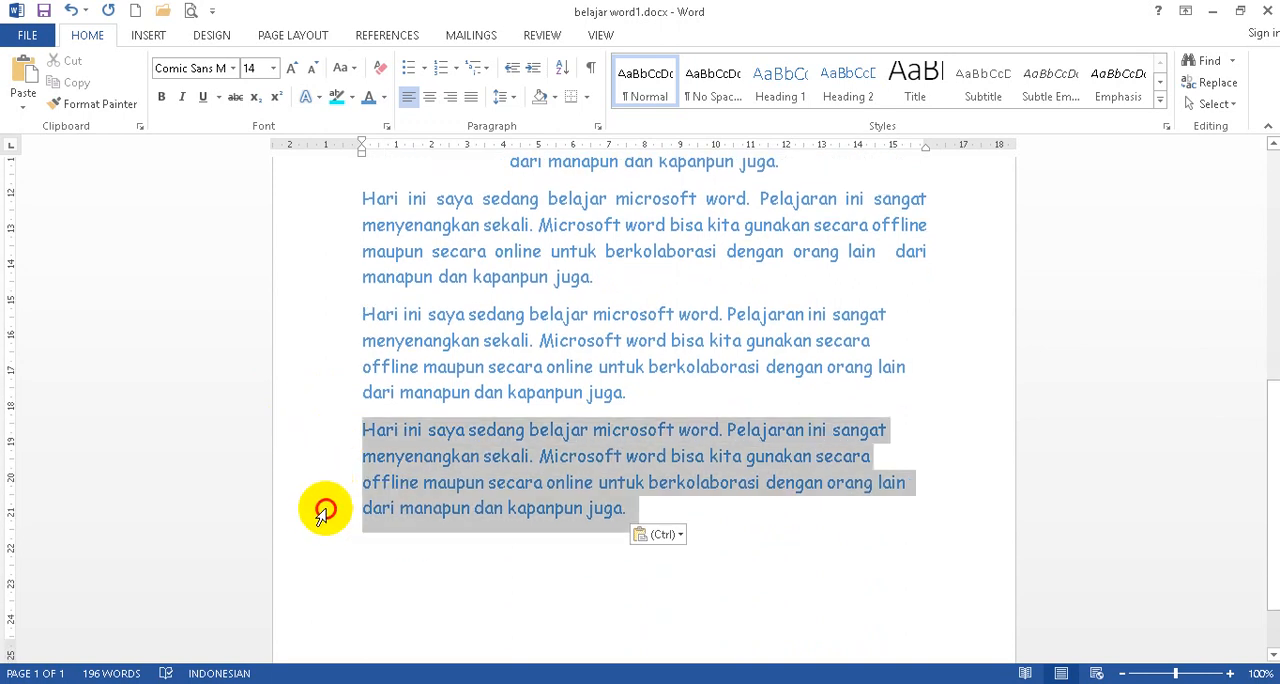
{"action": "left_click", "coordinate": [212, 11]}
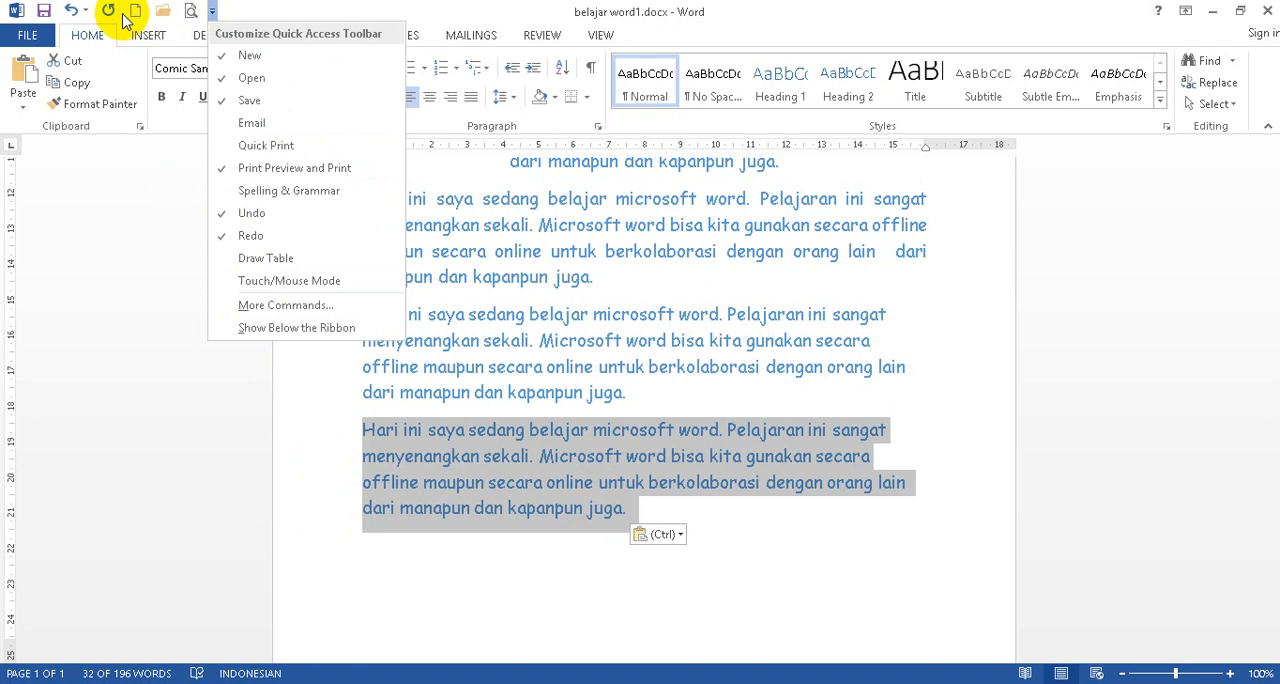
{"action": "left_click", "coordinate": [114, 230]}
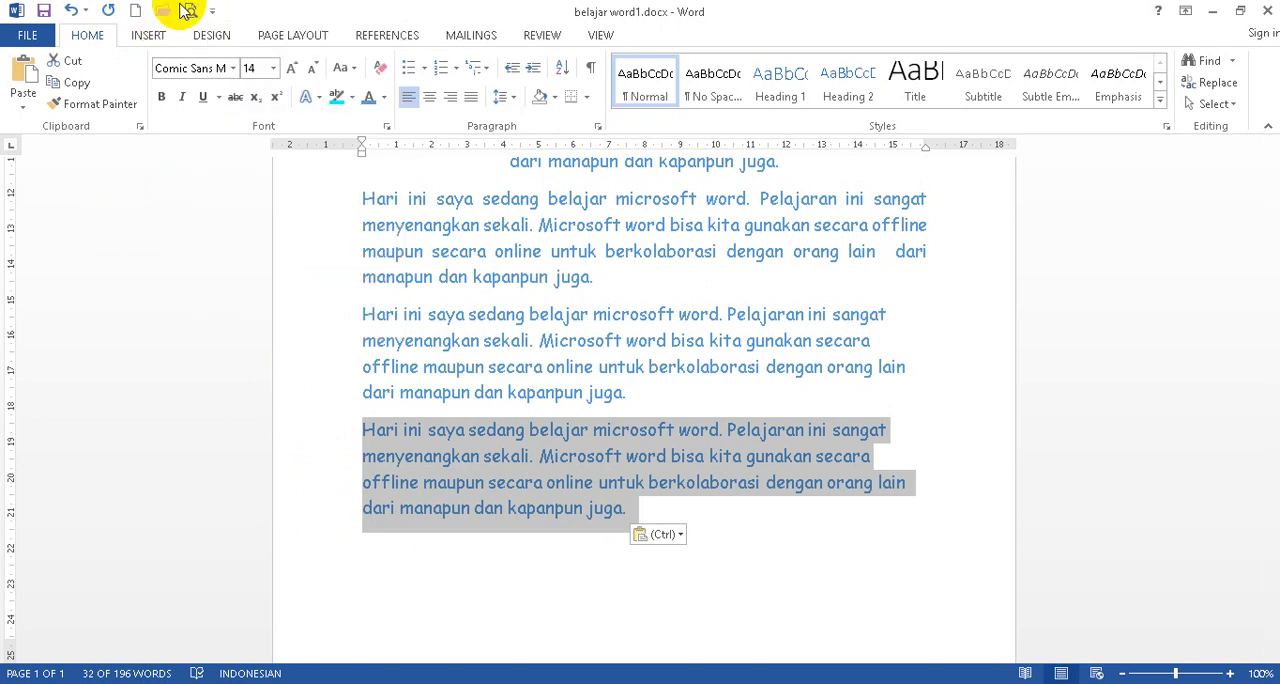
{"action": "left_click", "coordinate": [75, 85]}
{"action": "left_click", "coordinate": [451, 567]}
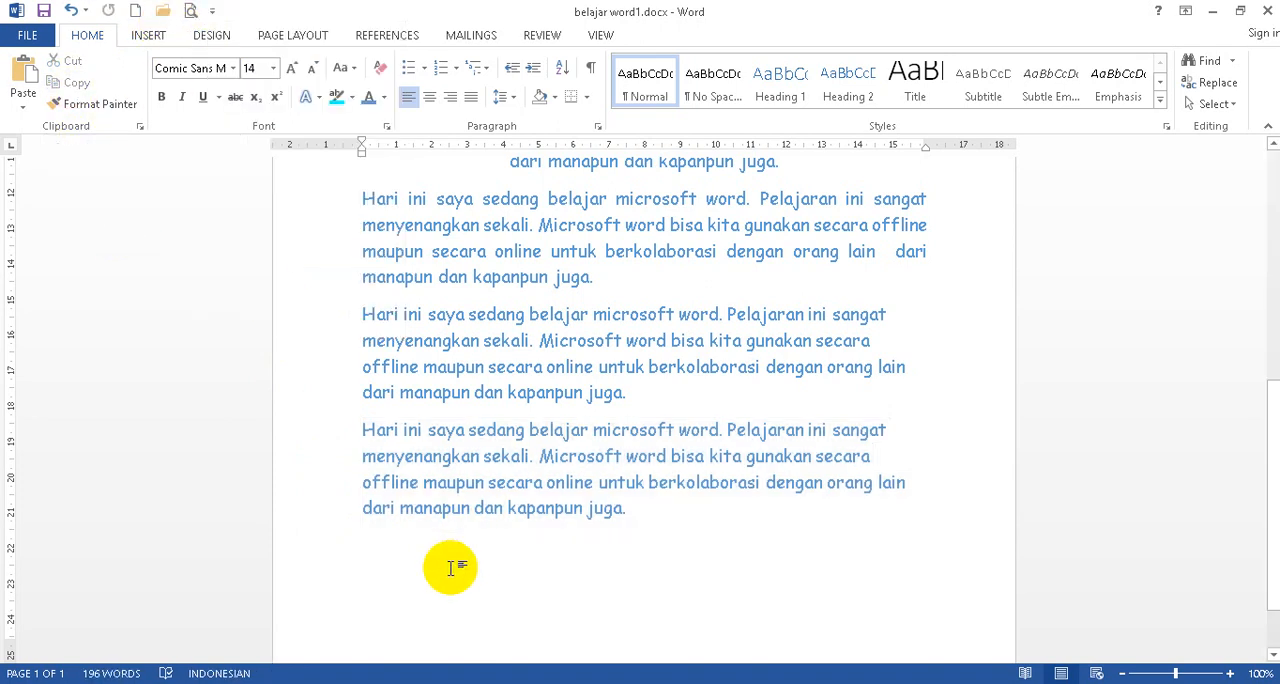
{"action": "left_click", "coordinate": [23, 82]}
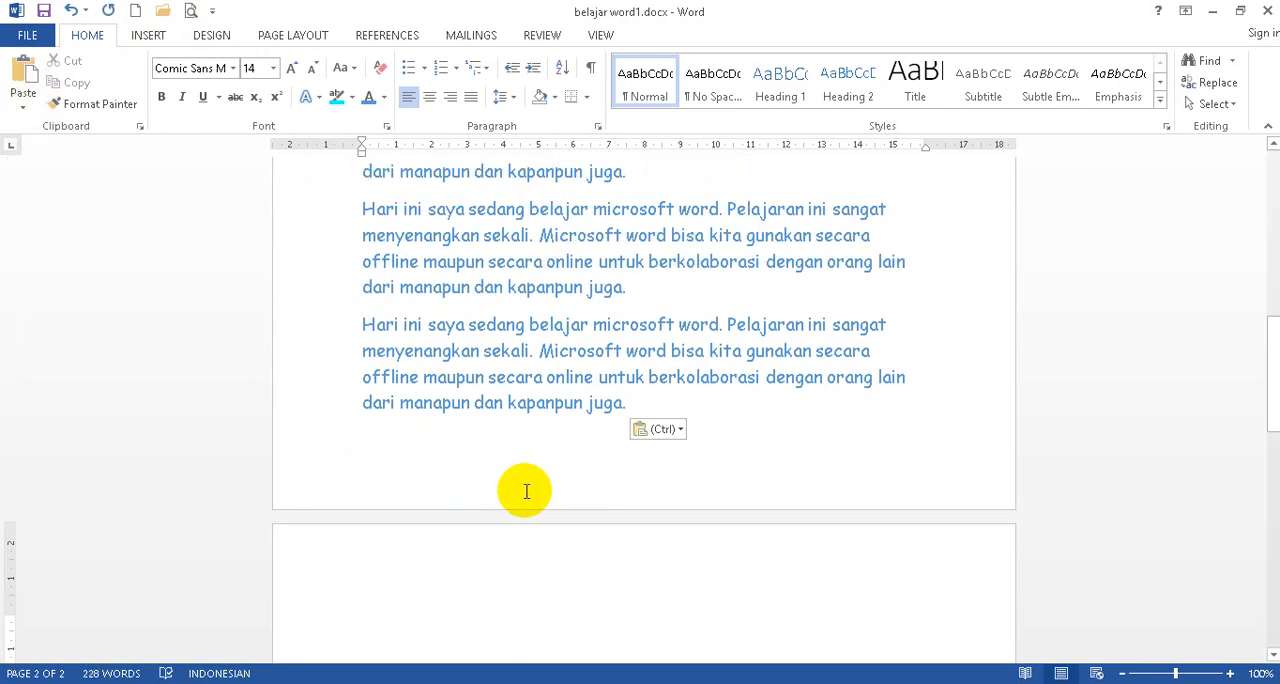
{"action": "scroll", "coordinate": [526, 491], "scroll_direction": "up", "scroll_amount": 5}
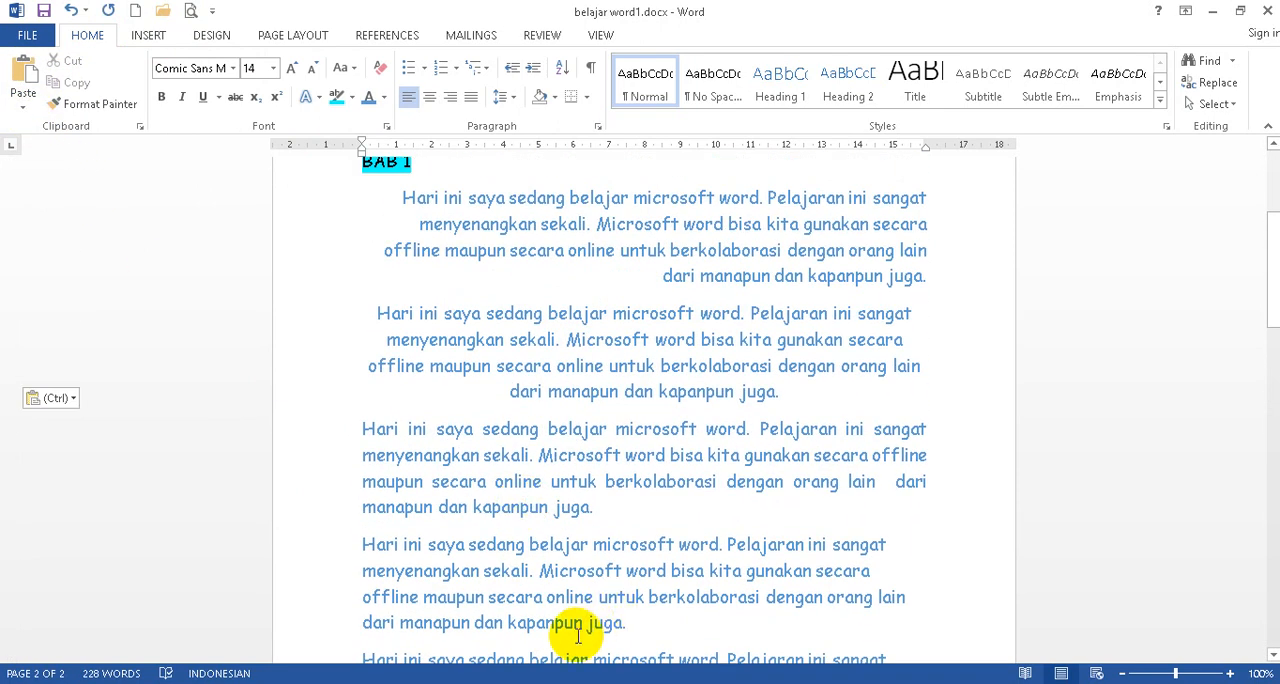
Switch to the online document Latihan Word 1 in Google Docs and paste the copied paragraph there.
{"action": "mouse_move", "coordinate": [160, 683]}
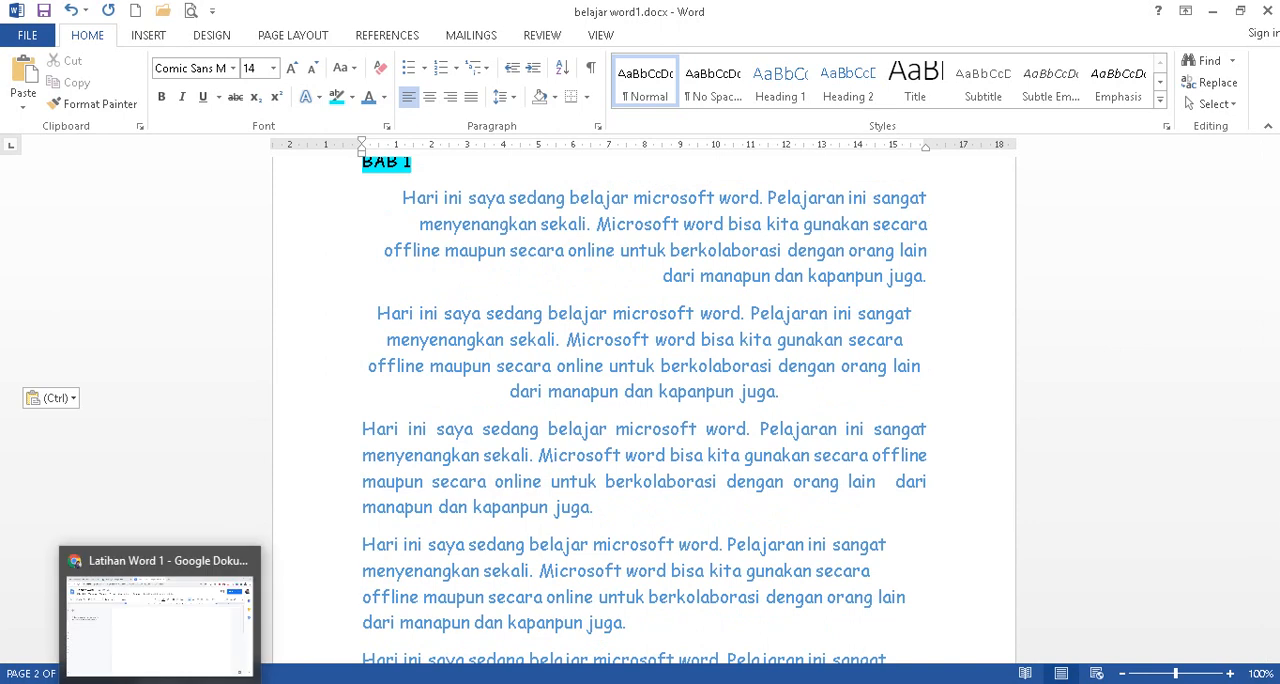
{"action": "left_click", "coordinate": [167, 668]}
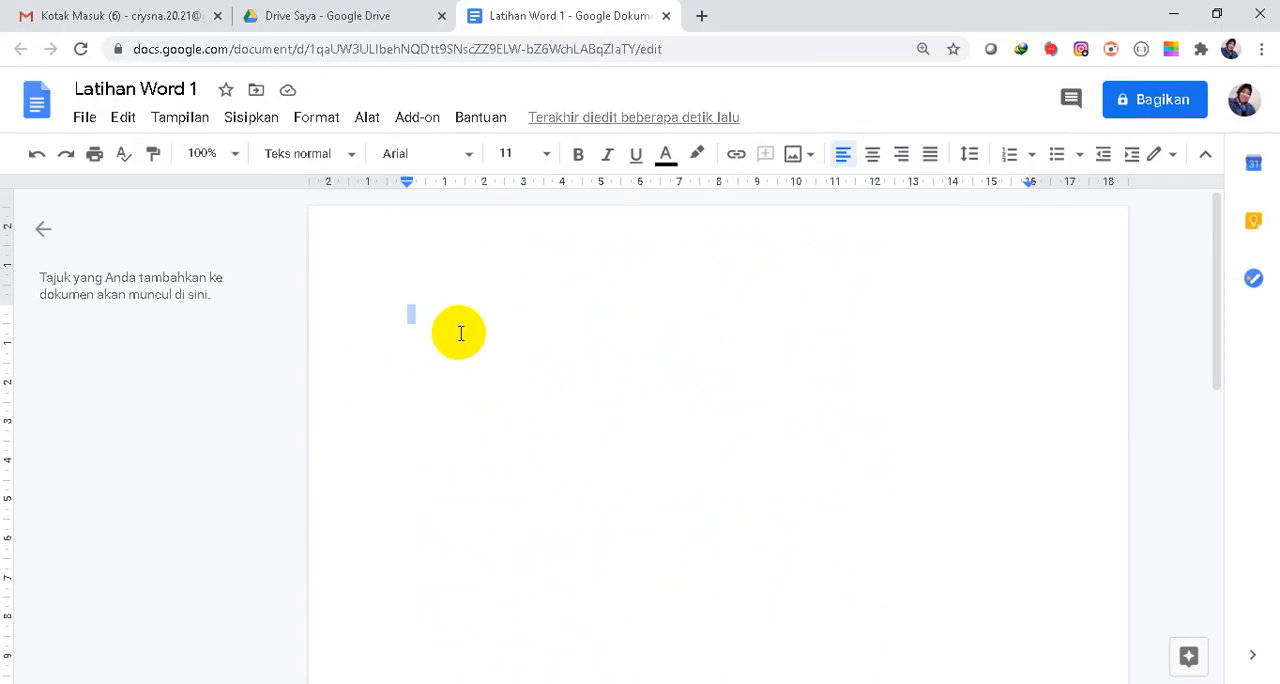
{"action": "key", "text": "ctrl+v"}
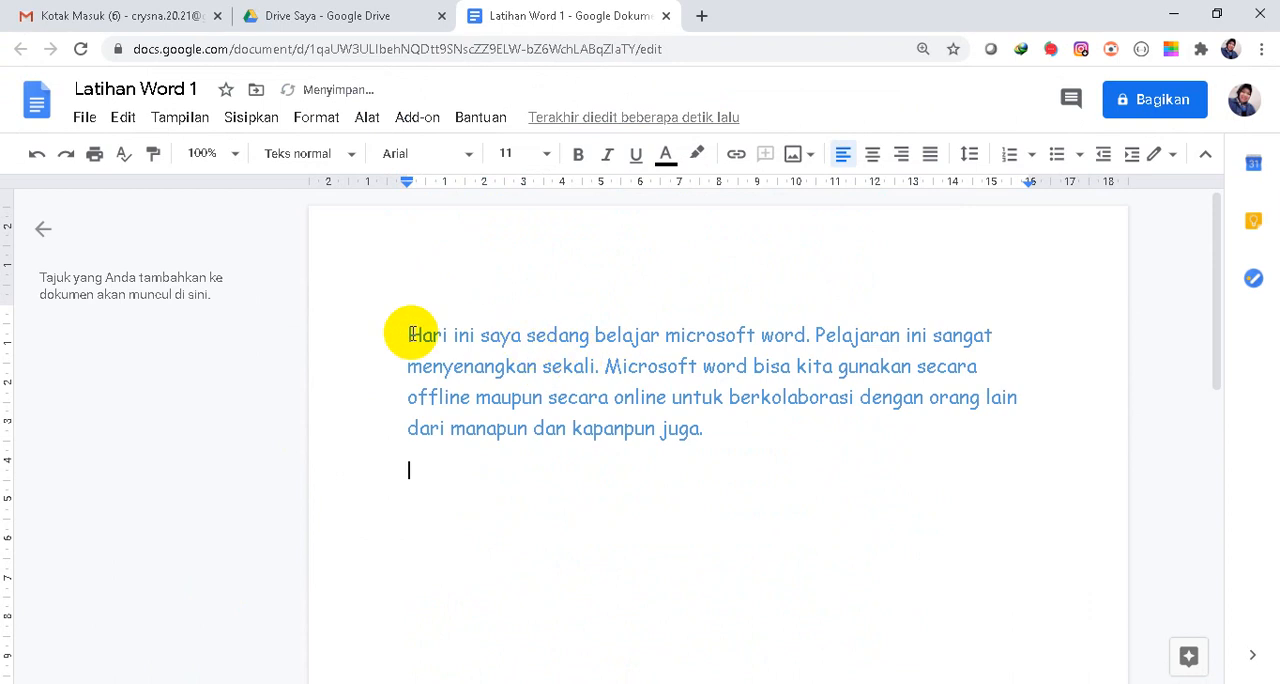
Make the whole pasted paragraph bold, italic and underlined, and set its font to Comfortaa.
{"action": "left_click", "coordinate": [424, 331]}
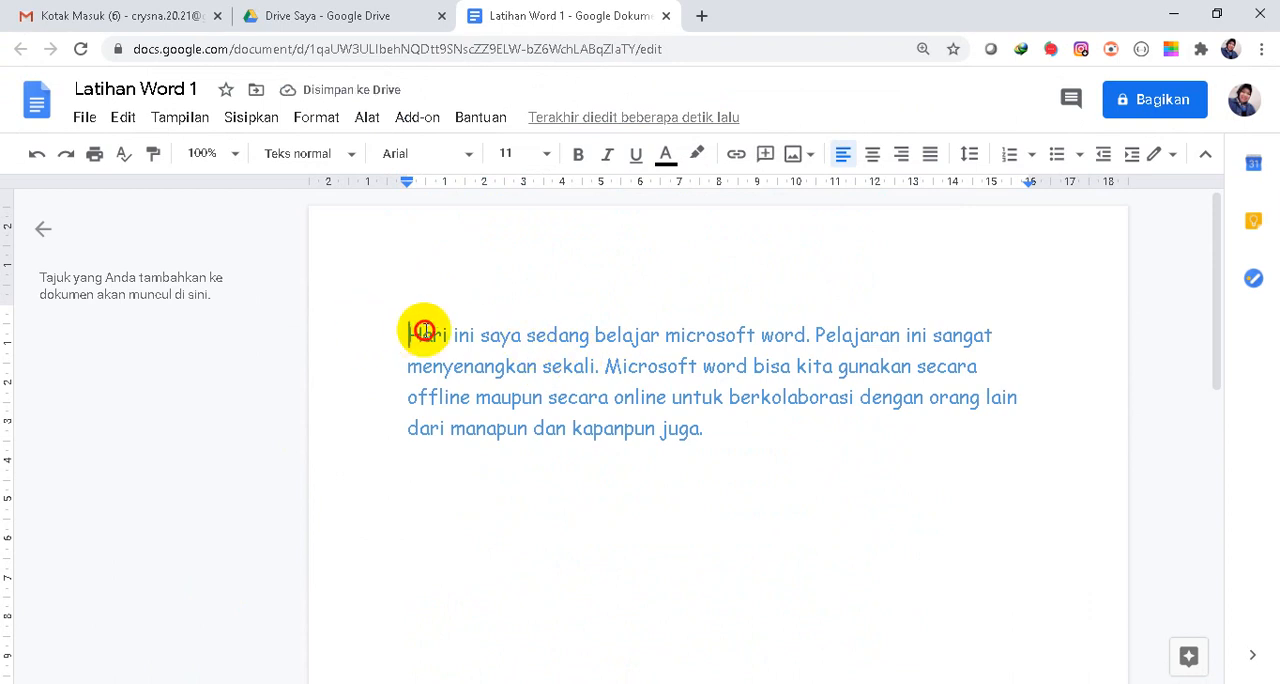
{"action": "left_click_drag", "start_coordinate": [424, 331], "coordinate": [782, 438]}
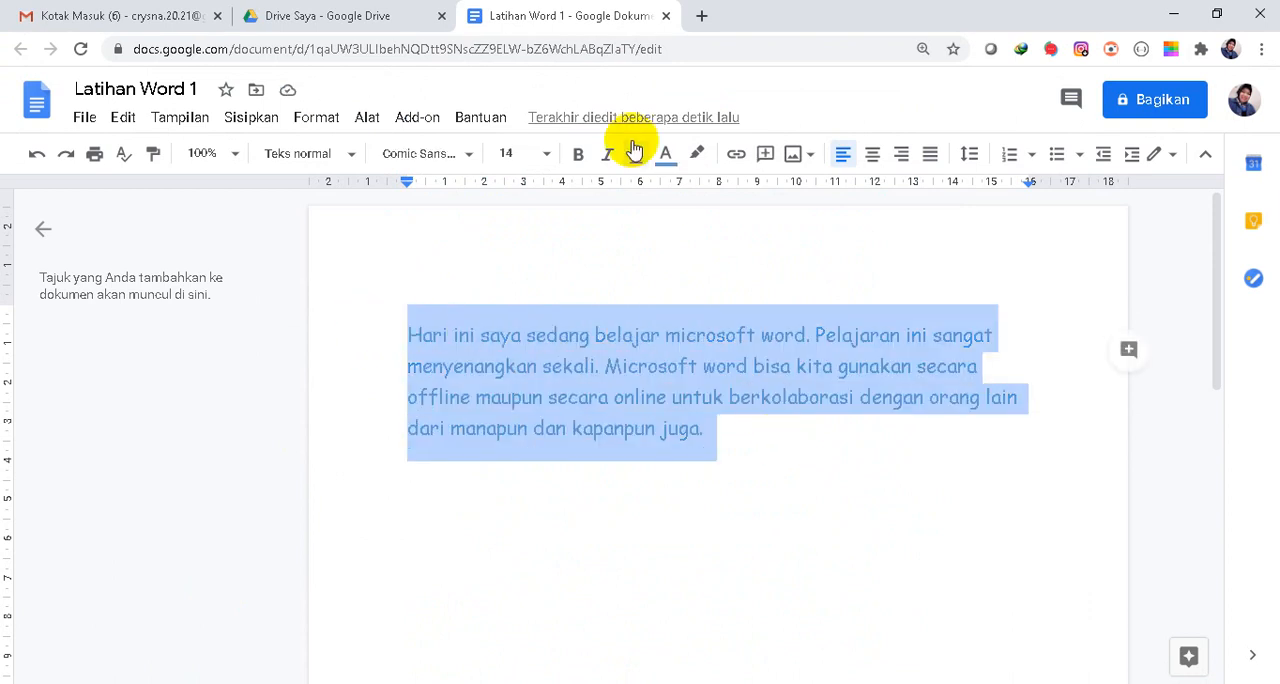
{"action": "left_click", "coordinate": [578, 154]}
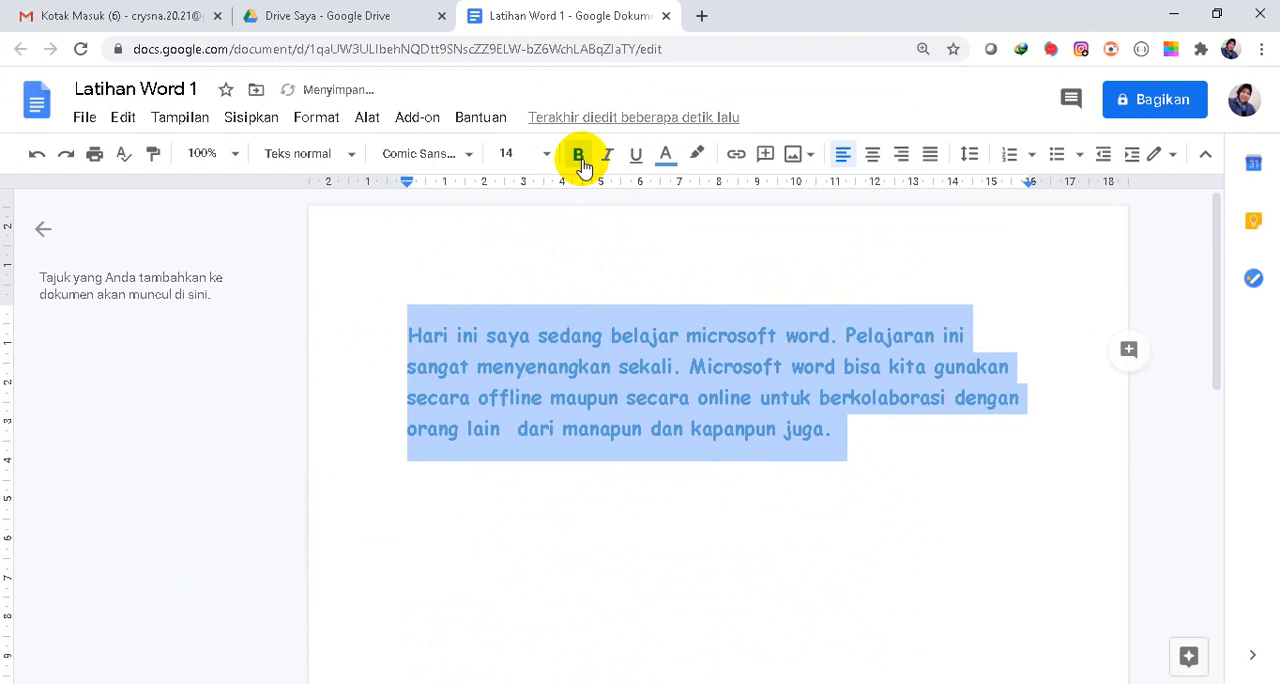
{"action": "left_click", "coordinate": [605, 158]}
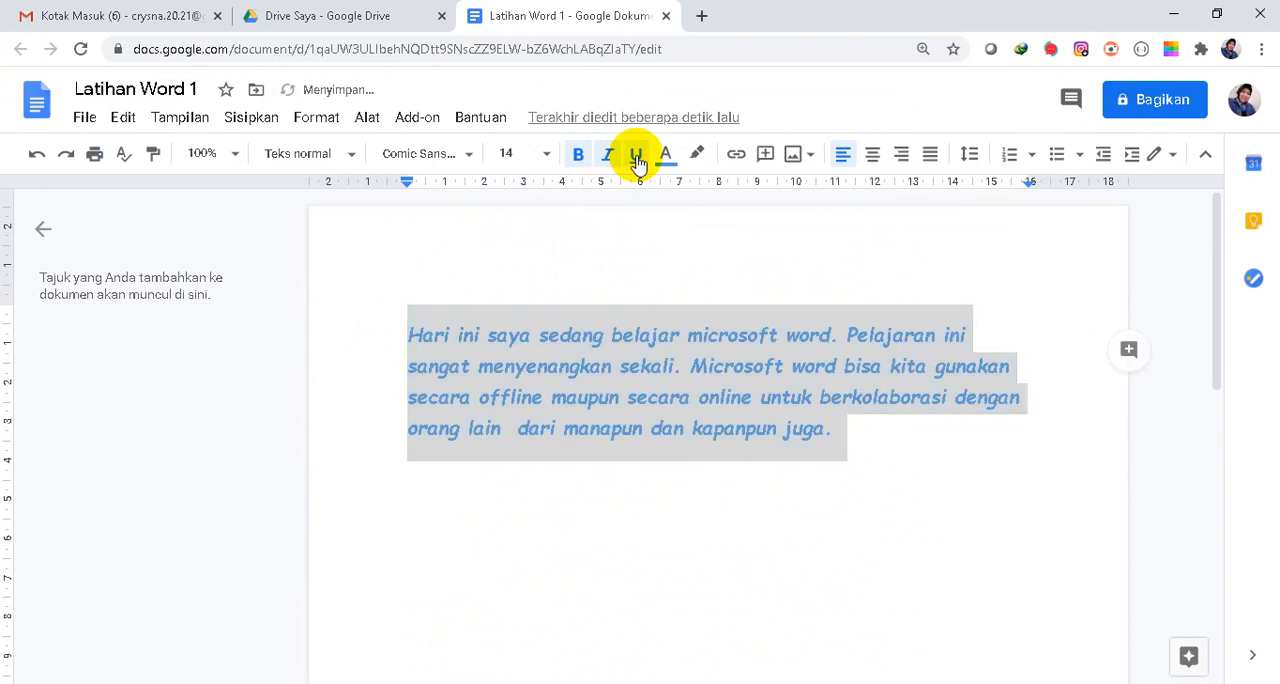
{"action": "left_click", "coordinate": [637, 158]}
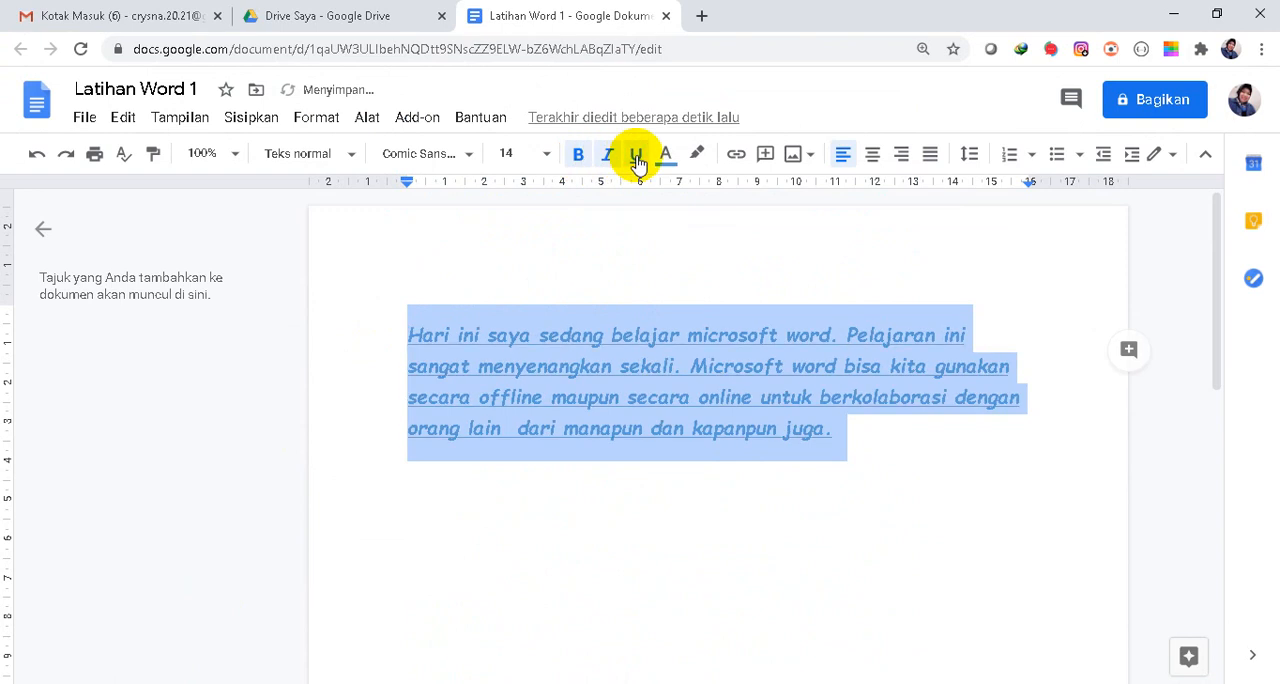
{"action": "left_click", "coordinate": [472, 157]}
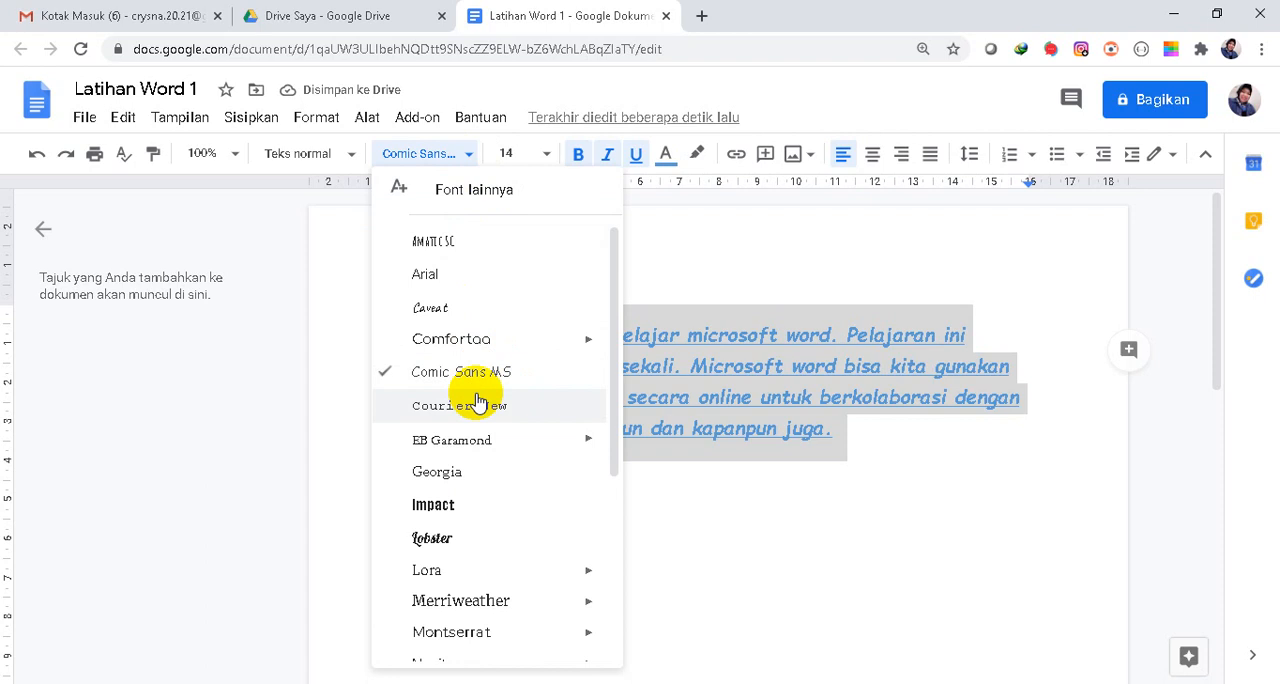
{"action": "left_click", "coordinate": [499, 338]}
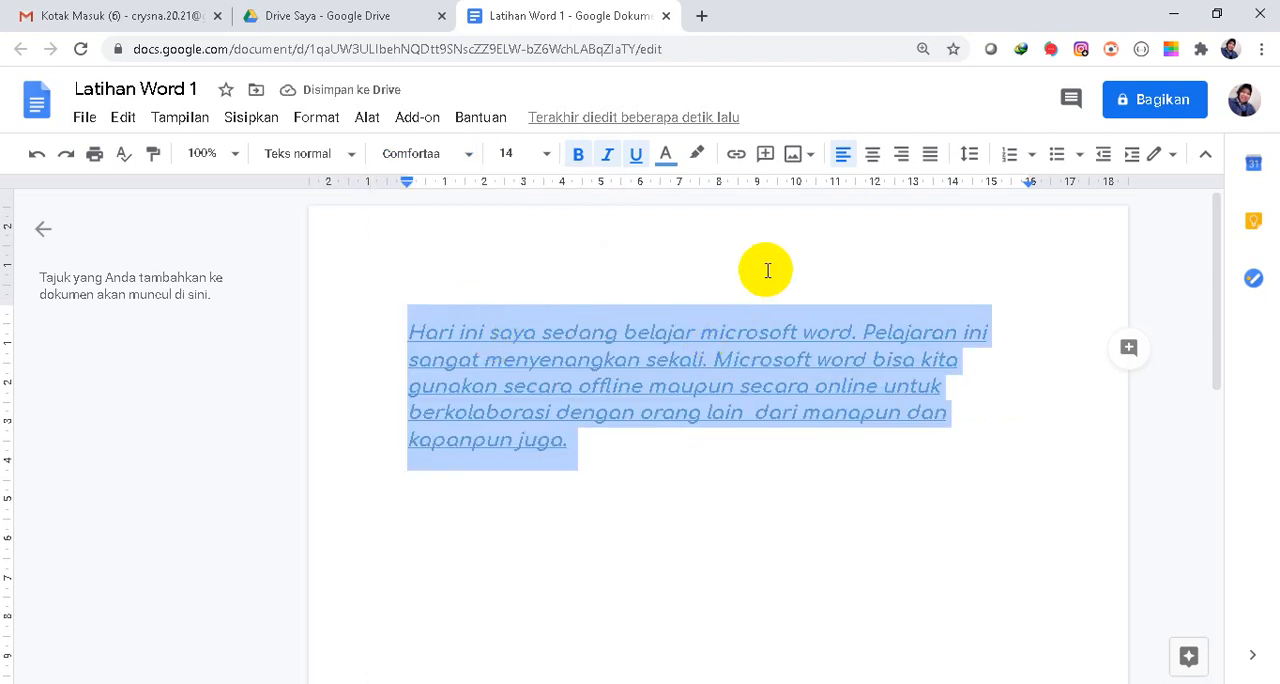
Try centred and right alignment on the selected paragraph, ending with justified alignment.
{"action": "left_click", "coordinate": [871, 157]}
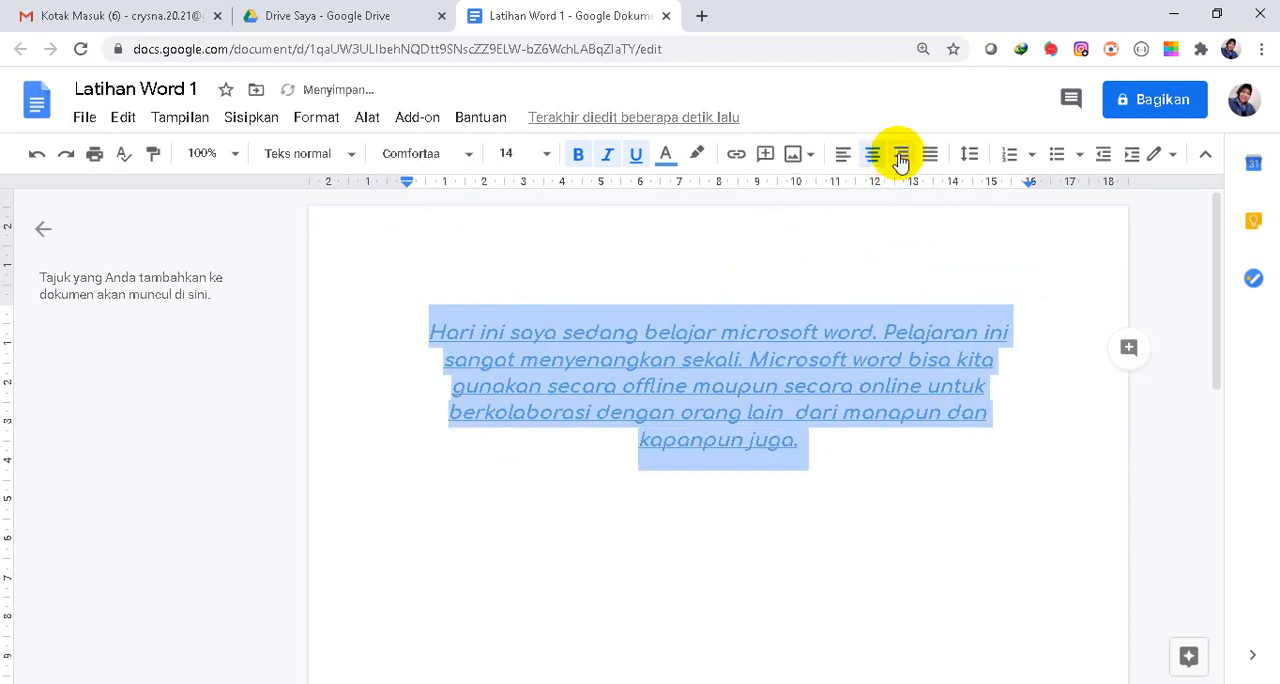
{"action": "left_click", "coordinate": [902, 156]}
{"action": "left_click", "coordinate": [930, 156]}
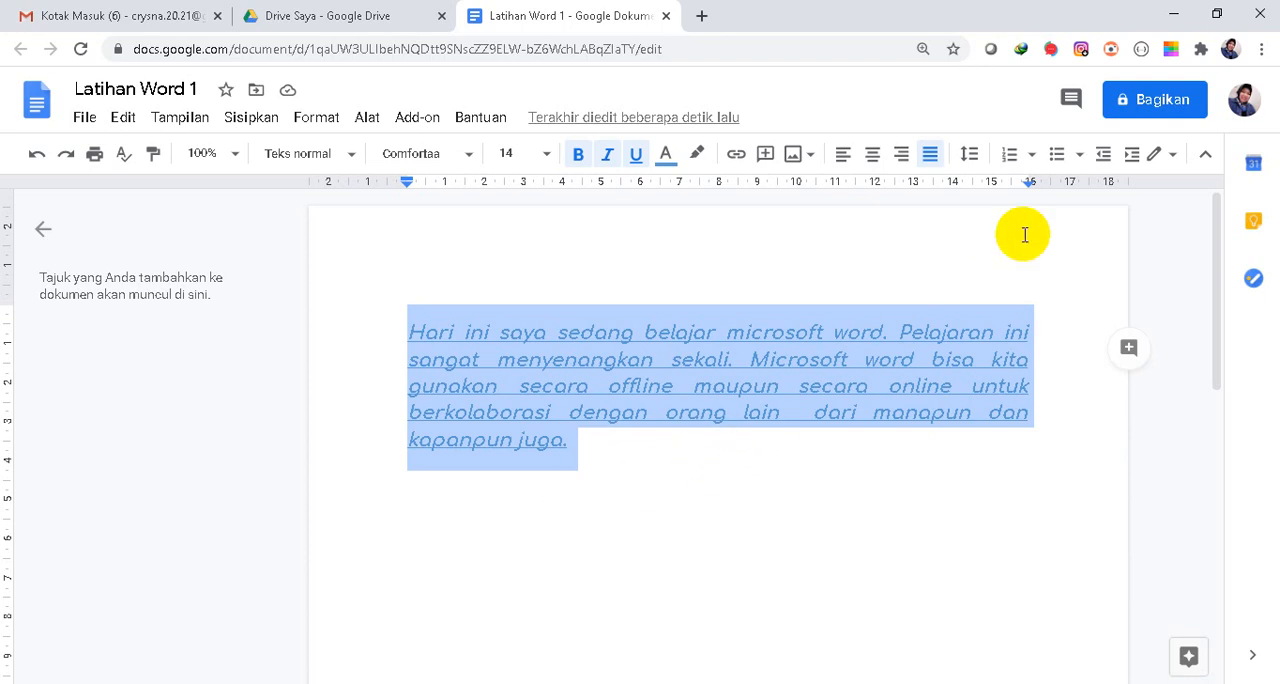
Share Latihan Word 1 with anyone who has the link as Editor and copy the sharing link.
{"action": "left_click", "coordinate": [1165, 108]}
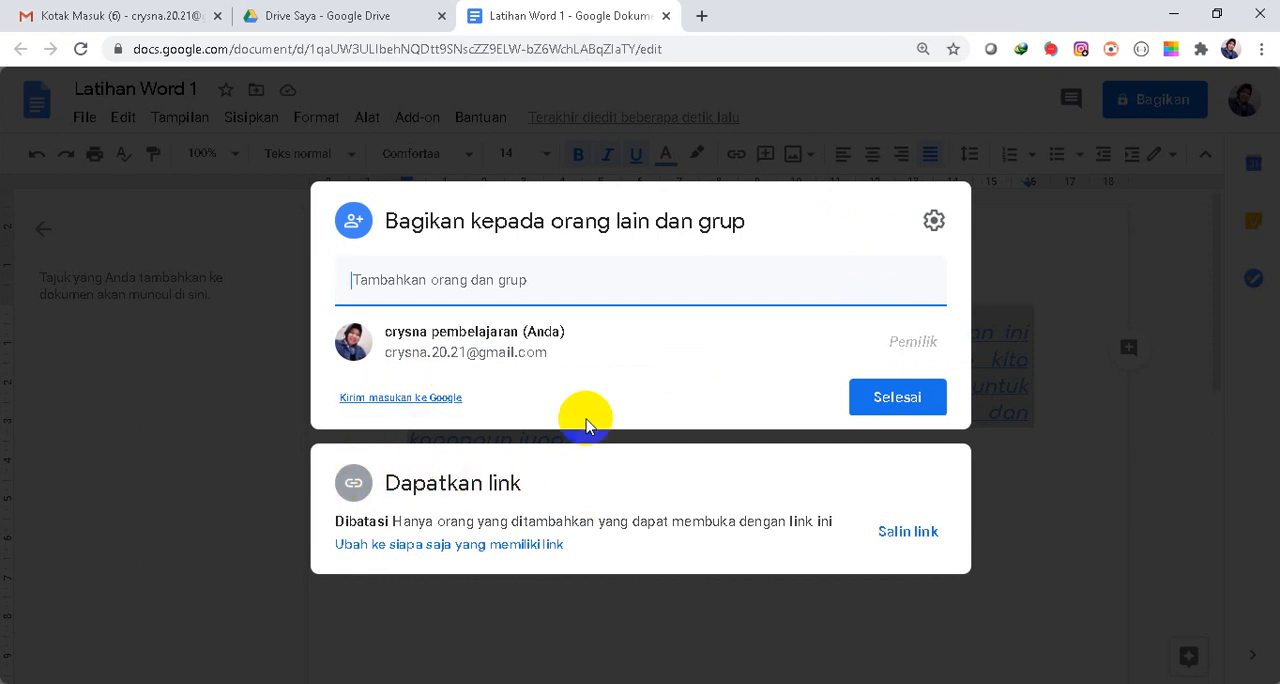
{"action": "left_click", "coordinate": [455, 280]}
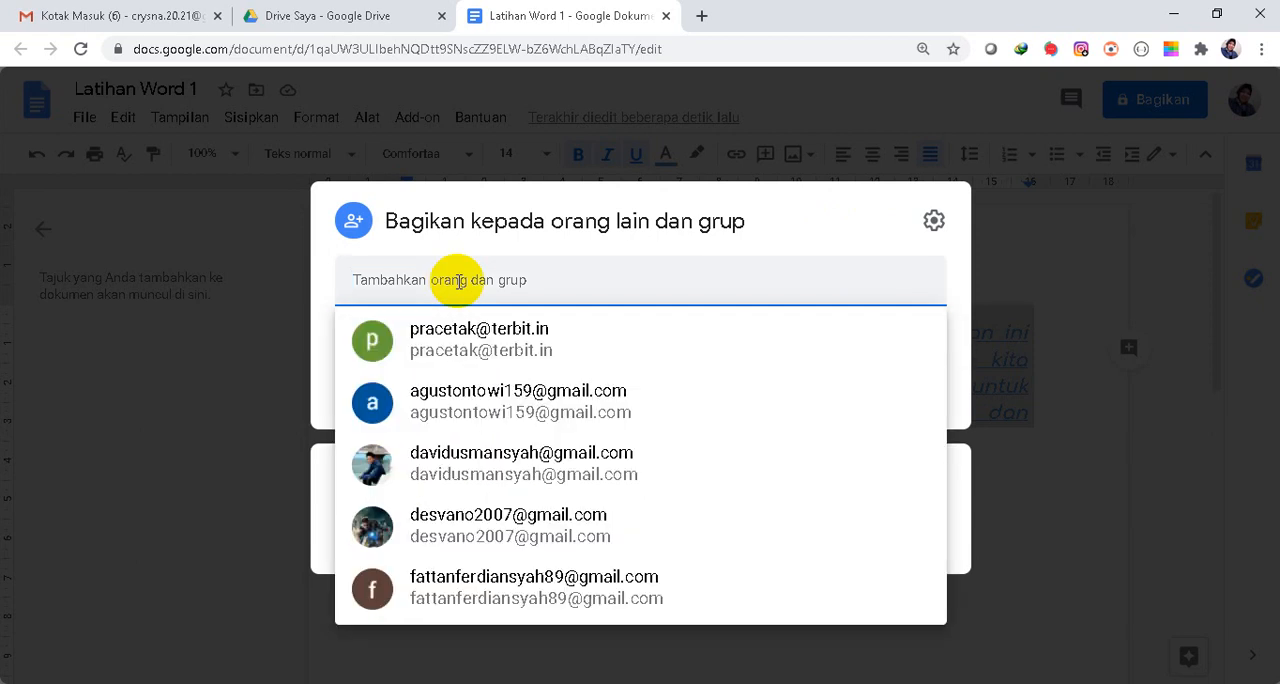
{"action": "left_click", "coordinate": [465, 270]}
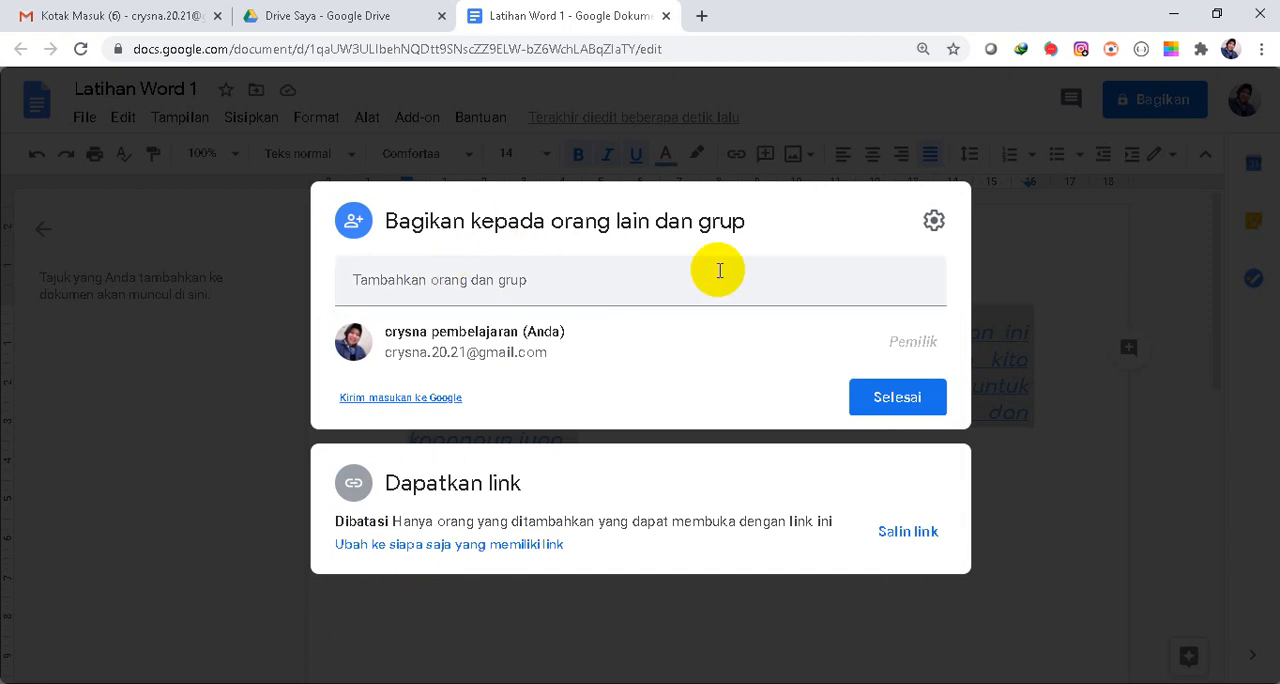
{"action": "left_click", "coordinate": [512, 546]}
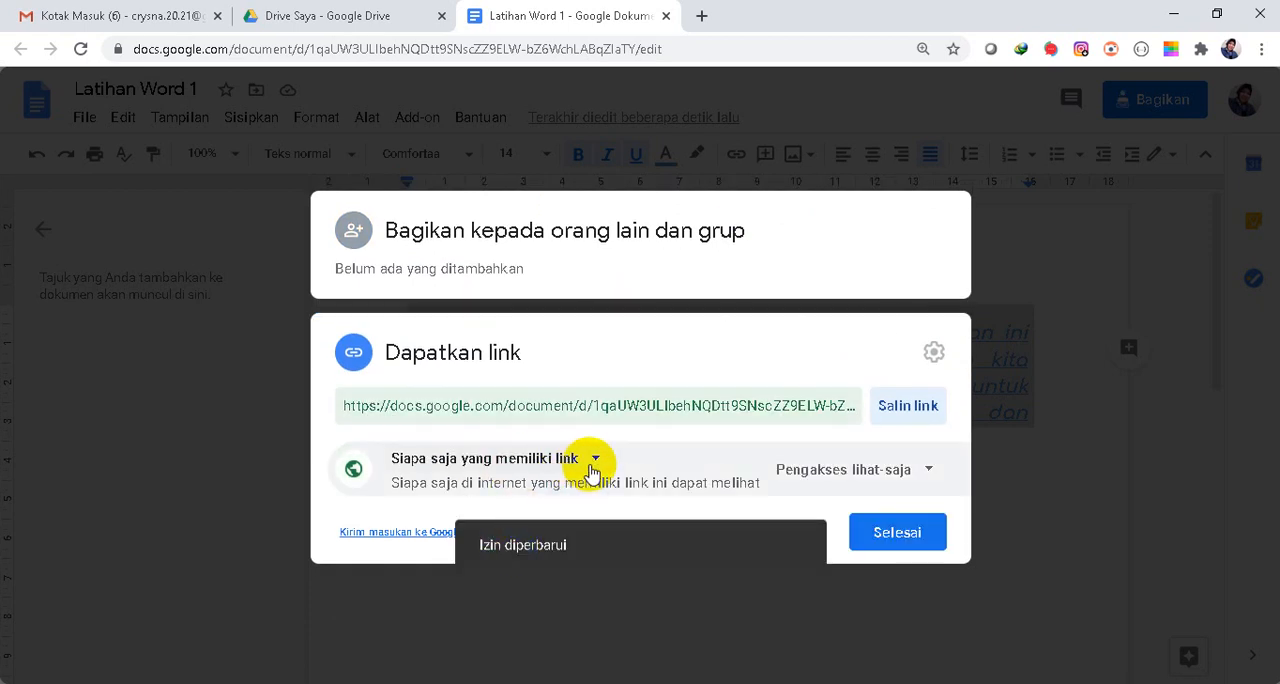
{"action": "left_click", "coordinate": [900, 467]}
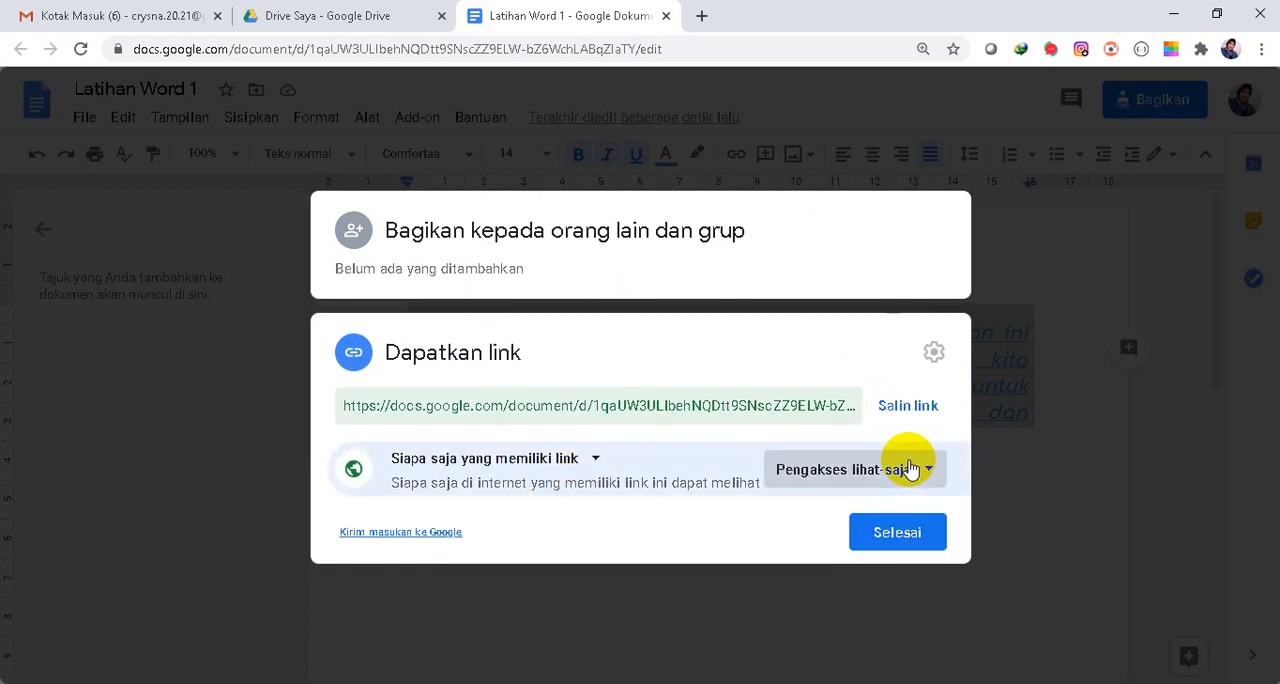
{"action": "left_click", "coordinate": [845, 417]}
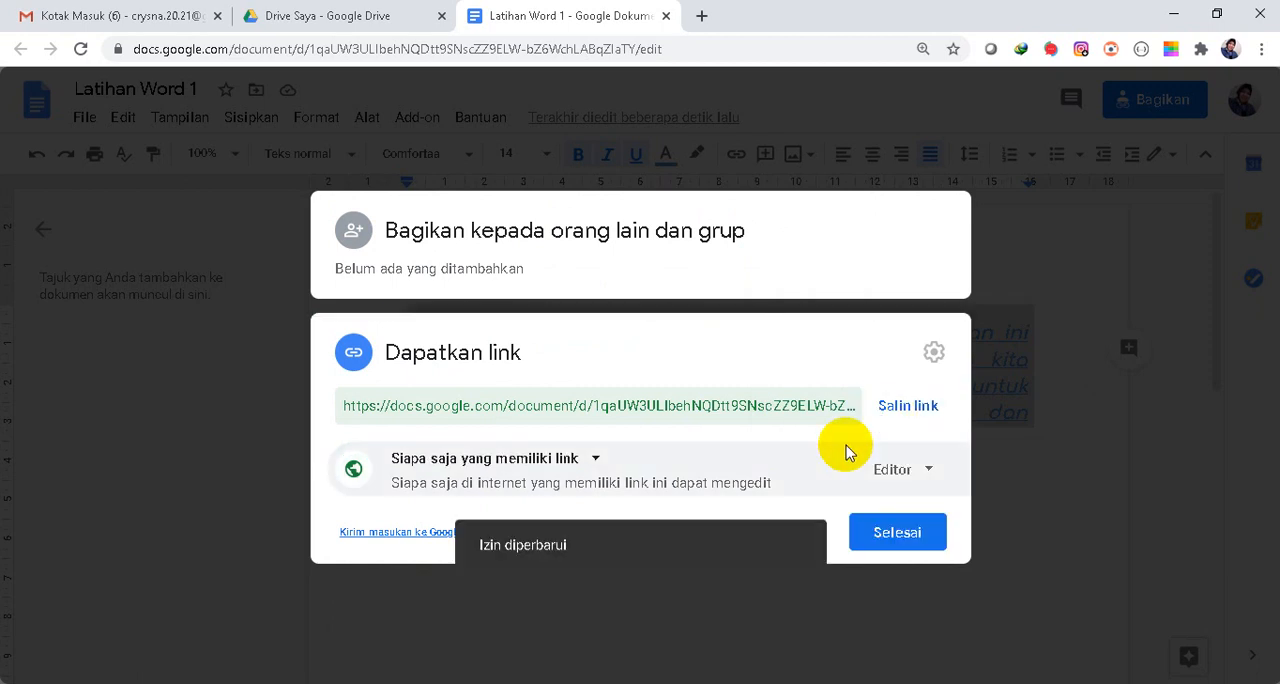
{"action": "left_click", "coordinate": [914, 405]}
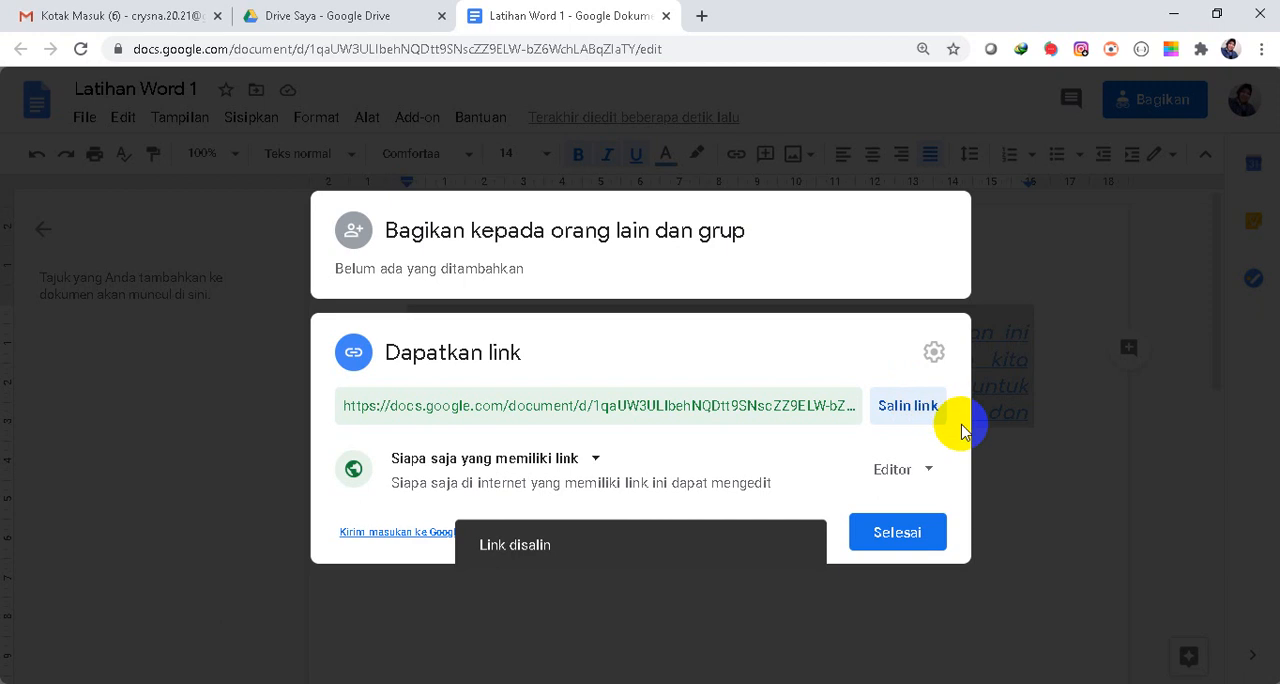
{"action": "left_click", "coordinate": [920, 535]}
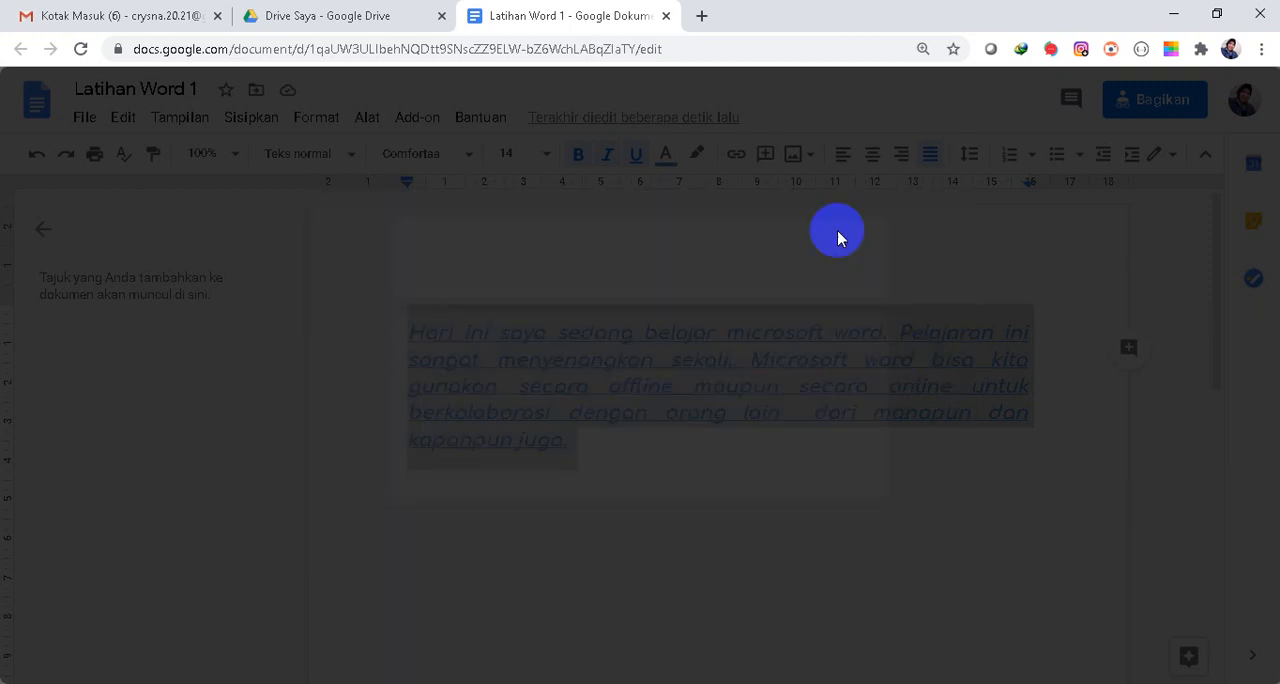
Open the copied sharing link in a new browser tab and place the cursor after the paragraph.
{"action": "left_click", "coordinate": [701, 18]}
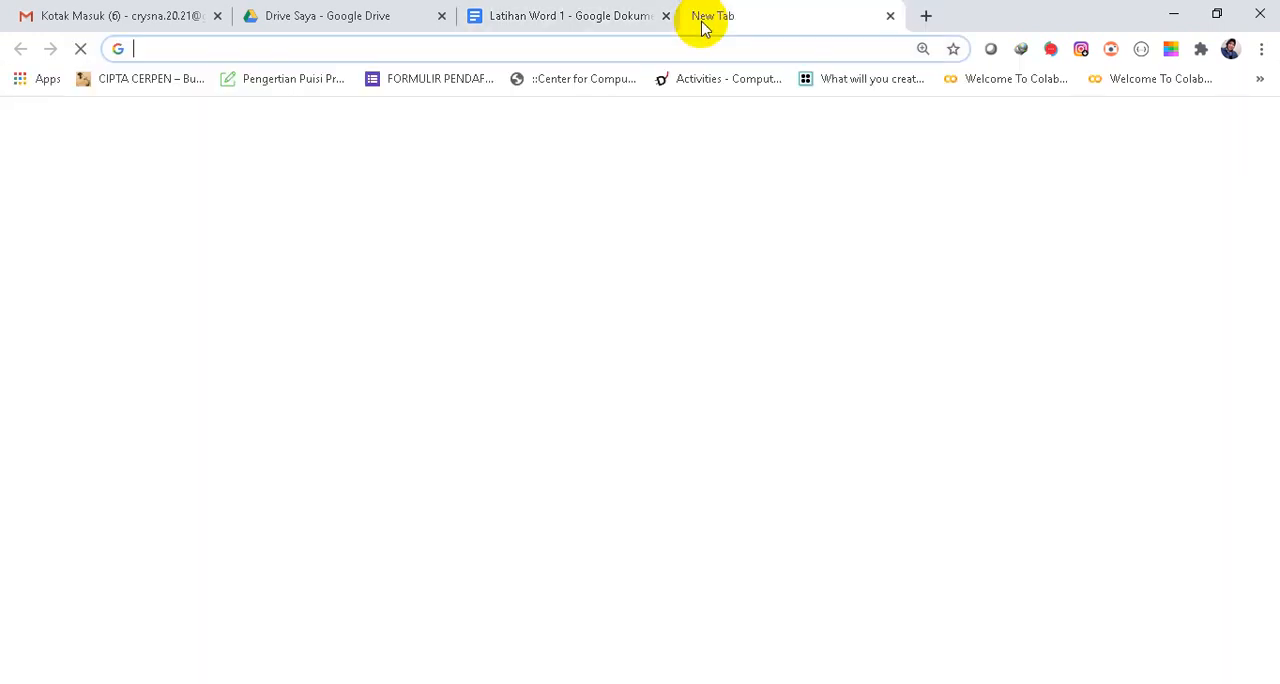
{"action": "left_click", "coordinate": [357, 45]}
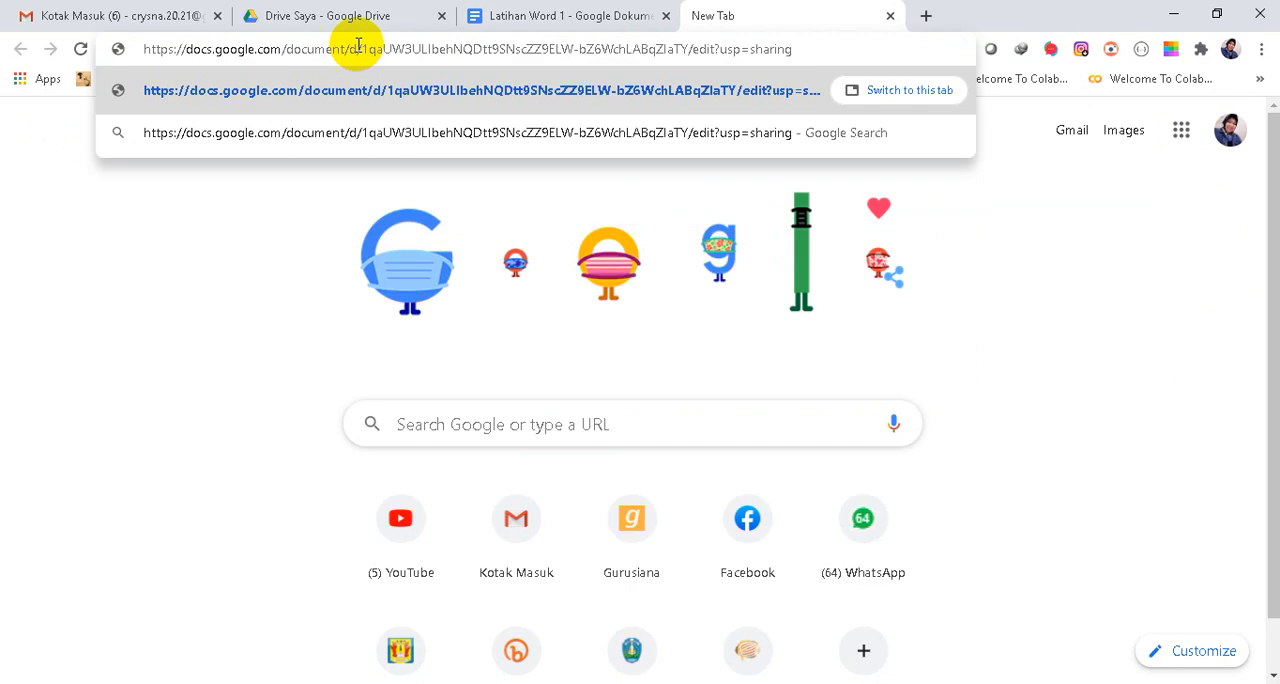
{"action": "key", "text": "Return"}
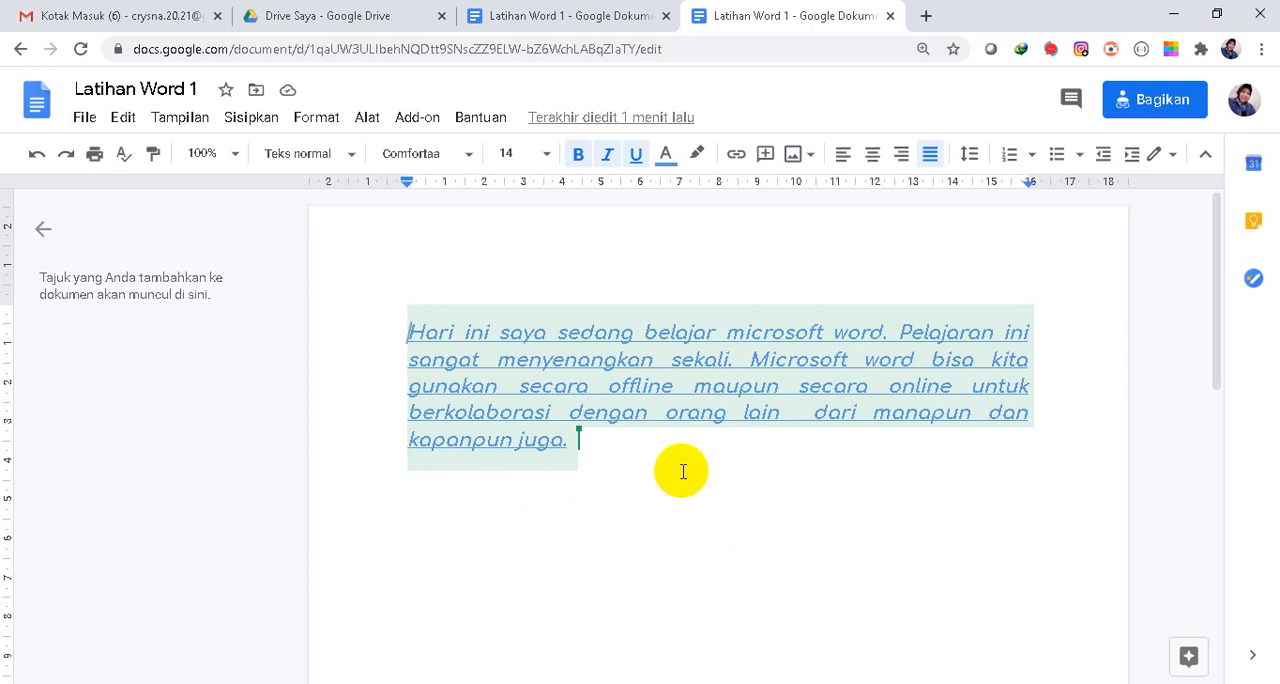
{"action": "left_click", "coordinate": [615, 450]}
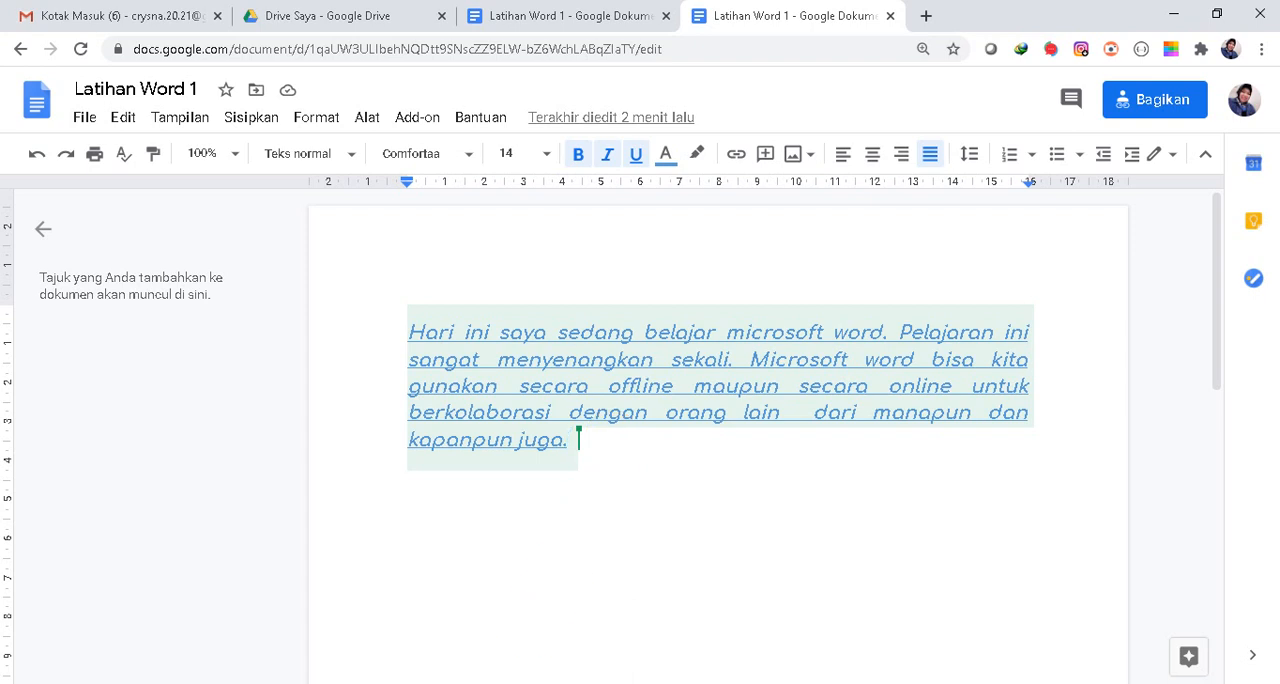
Switch to belajar word1.docx in Word and look through its differently aligned paragraphs.
{"action": "left_click", "coordinate": [436, 683]}
{"action": "left_click", "coordinate": [614, 633]}
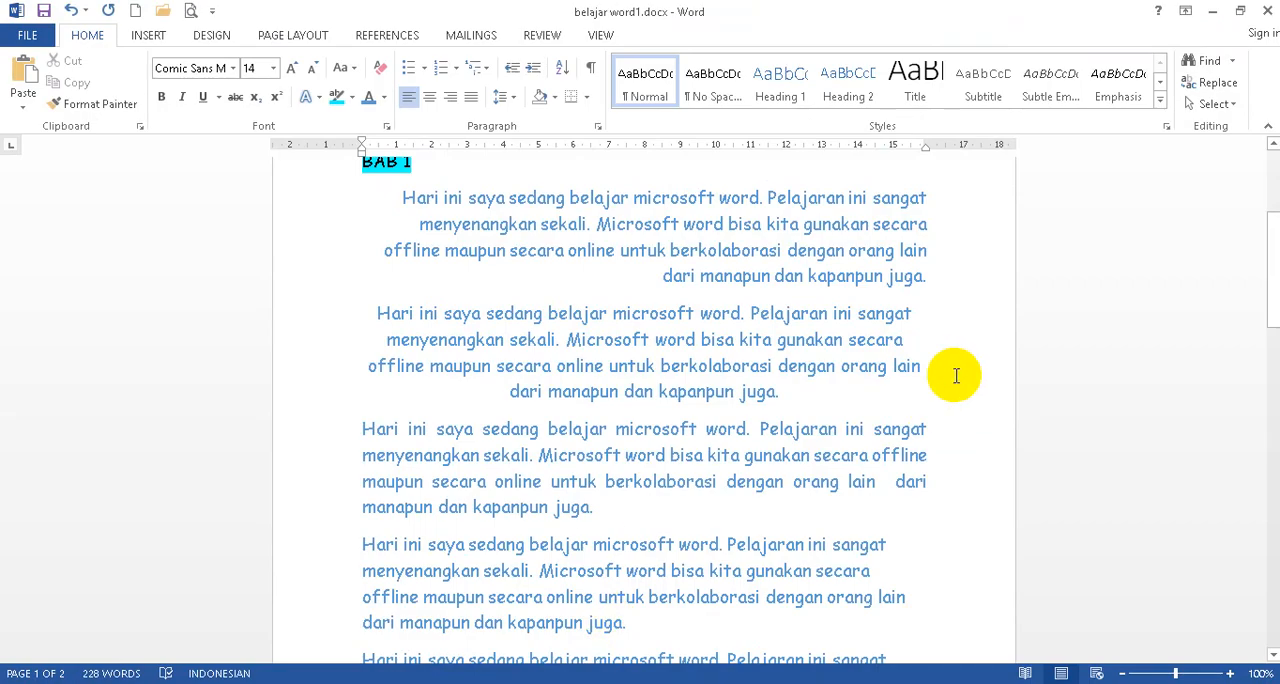
{"action": "scroll", "coordinate": [957, 390], "scroll_direction": "down", "scroll_amount": 1}
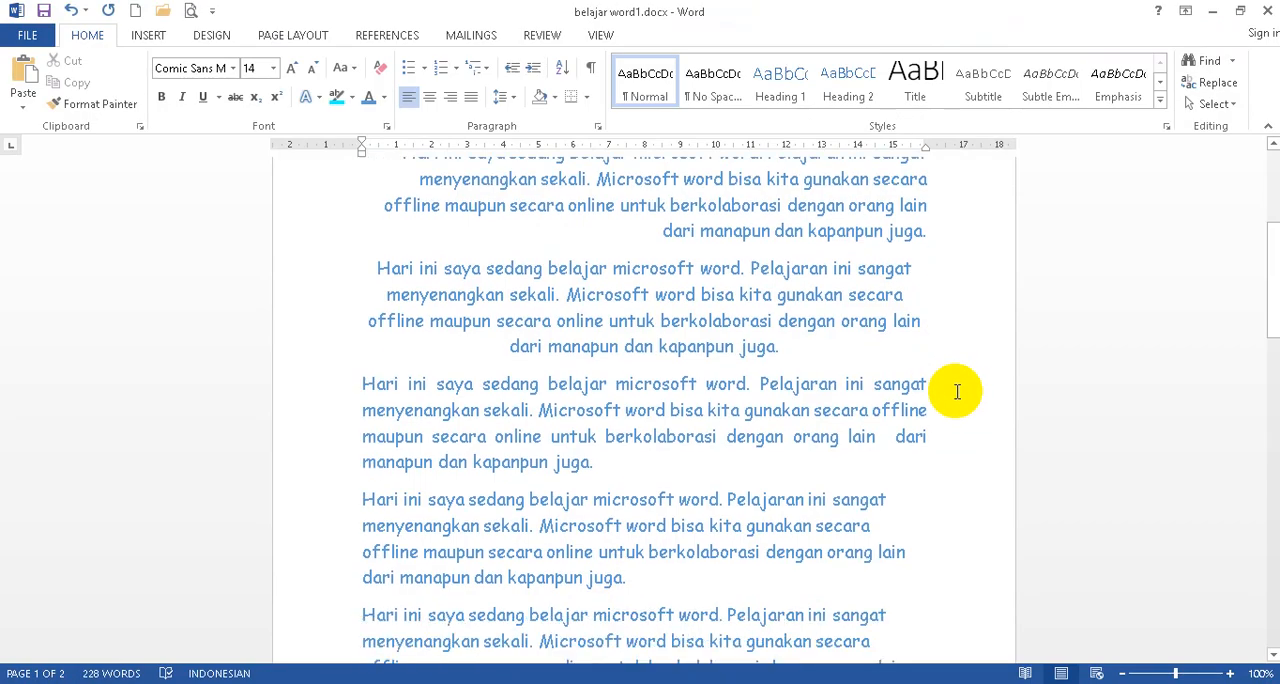
{"action": "scroll", "coordinate": [957, 393], "scroll_direction": "up", "scroll_amount": 5}
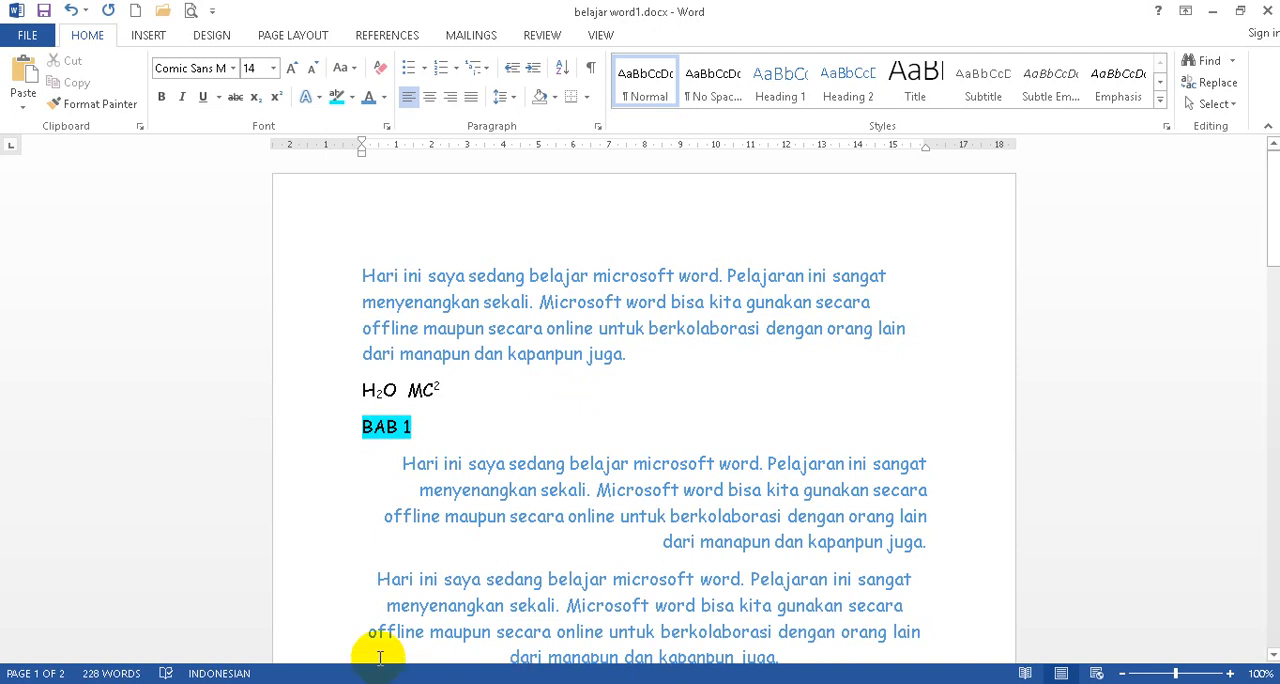
Switch to Document2, copy its Microsoft Word definition paragraph and paste it repeatedly until there are six copies.
{"action": "left_click", "coordinate": [437, 683]}
{"action": "left_click", "coordinate": [414, 608]}
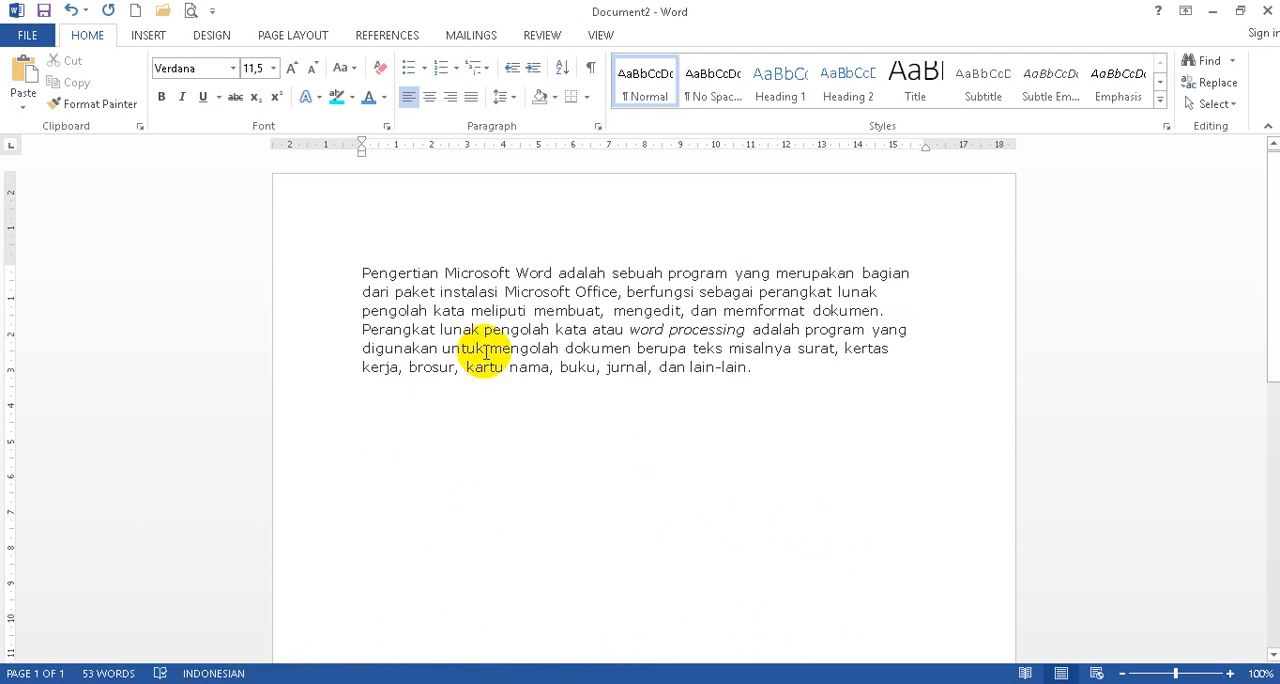
{"action": "left_click", "coordinate": [300, 282]}
{"action": "left_click_drag", "start_coordinate": [300, 283], "coordinate": [315, 375]}
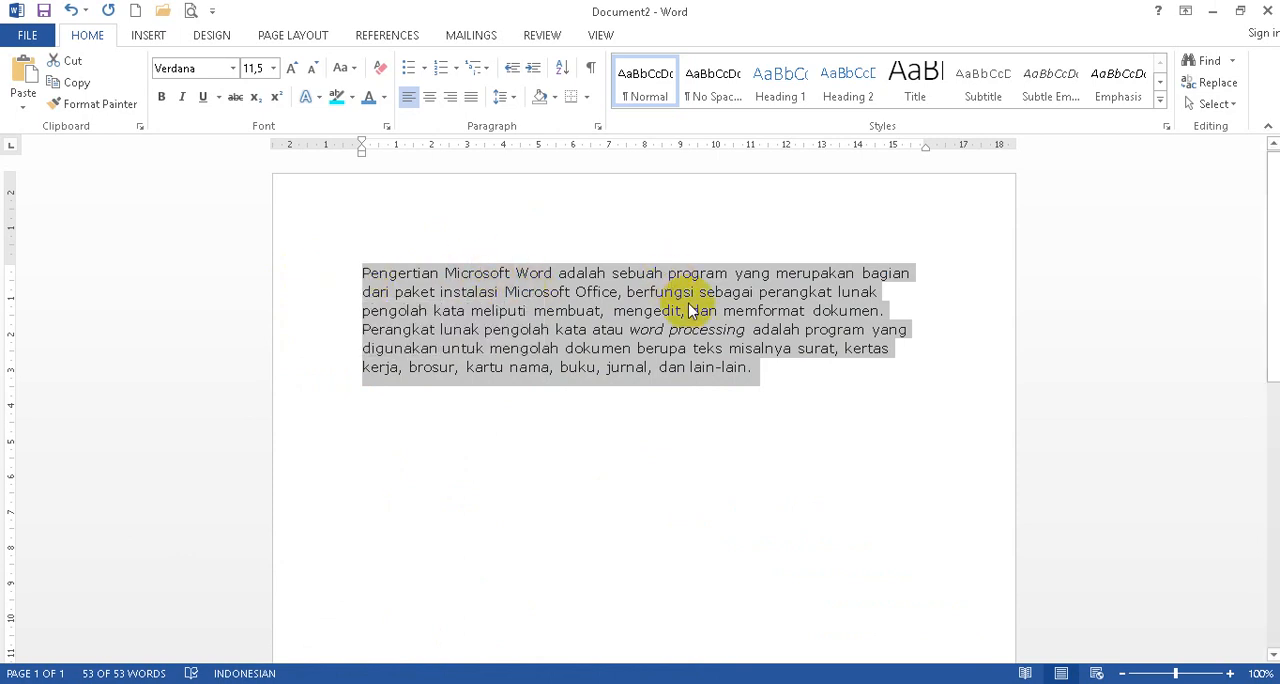
{"action": "type", "text": "Pengertian Microsoft Word adalah sebuah program yang merupakan bagian dari paket instalasi Microsoft Office, berfungsi sebagai perangkat lunak pengolah kata meliputi membuat, mengedit, dan memformat dokumen. Perangkat lunak pengolah kata atau word processing adalah program yang digunakan untuk mengolah dokumen berupa teks misalnya surat, kertas kerja, brosur, kartu nama, buku, jurnal, dan lain-lain."}
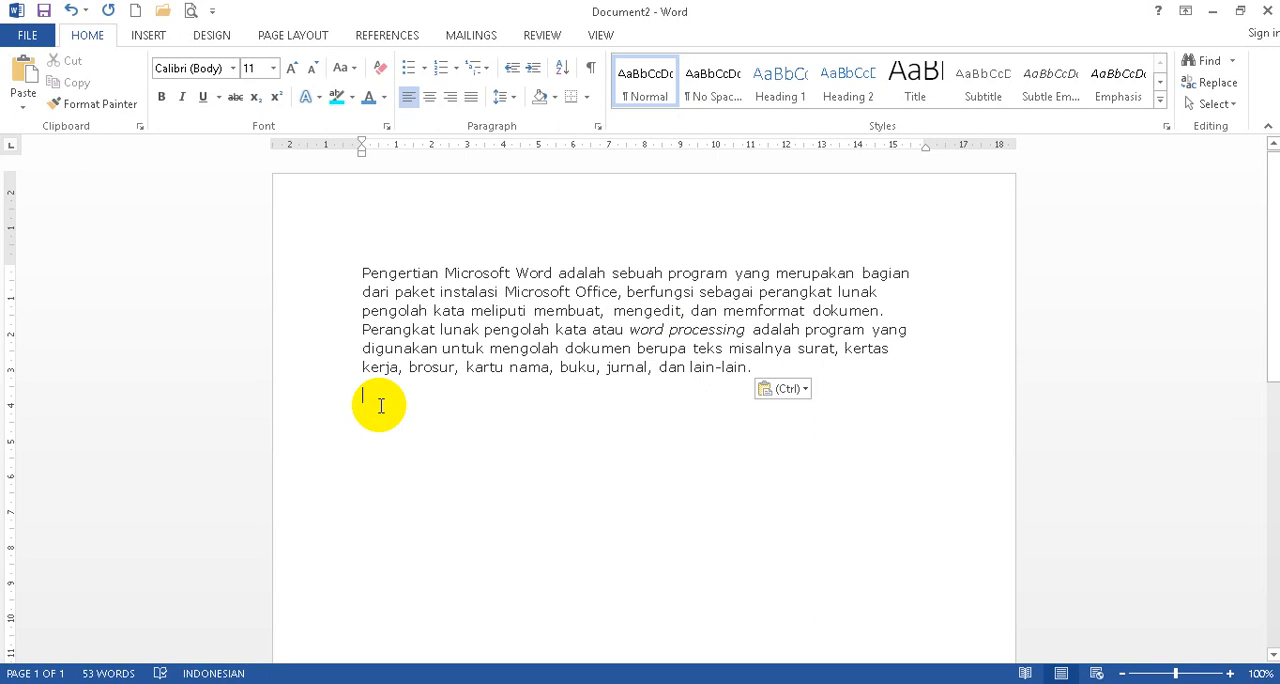
{"action": "type", "text": "Pengertian Microsoft Word adalah sebuah program yang merupakan bagian dari paket instalasi Microsoft Office, berfungsi sebagai perangkat lunak pengolah kata meliputi membuat, mengedit, dan memformat dokumen. Perangkat lunak pengolah kata atau word processing adalah program yang digunakan untuk mengolah dokumen berupa teks misalnya surat, kertas kerja, brosur, kartu nama, buku, jurnal, dan lain-lain."}
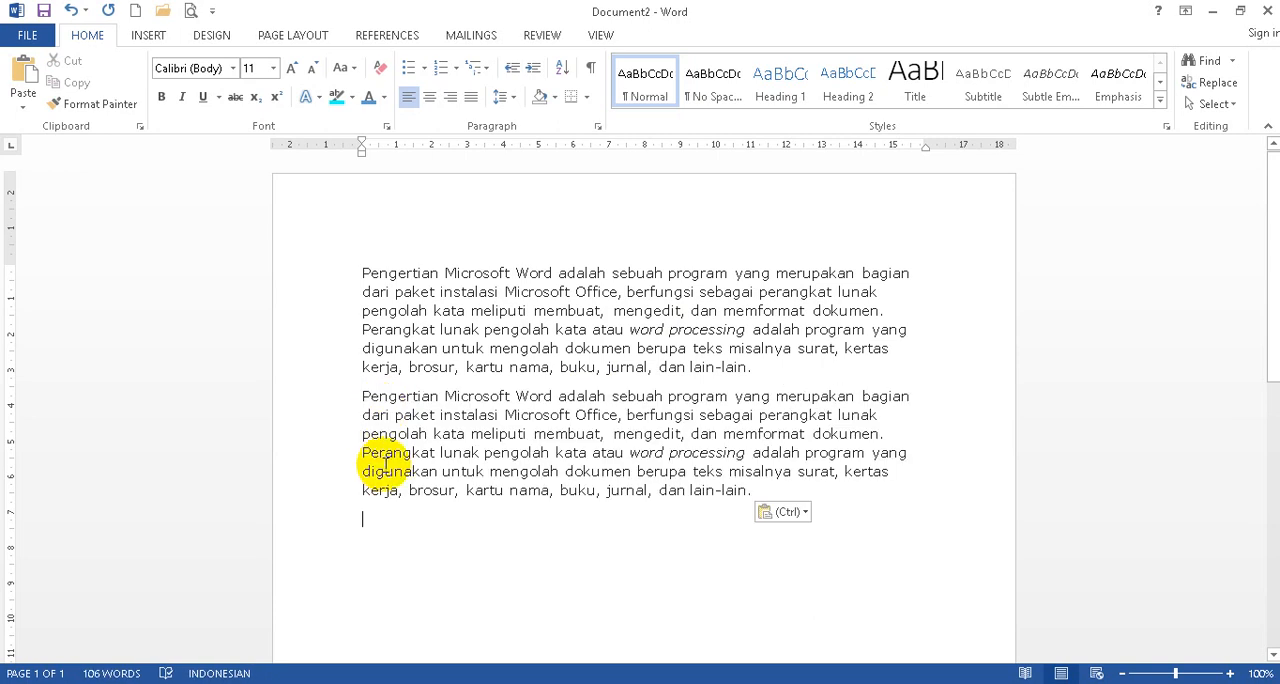
{"action": "key", "text": "ctrl+v"}
{"action": "key", "text": "ctrl+v"}
{"action": "key", "text": "ctrl+v"}
{"action": "key", "text": "ctrl+v"}
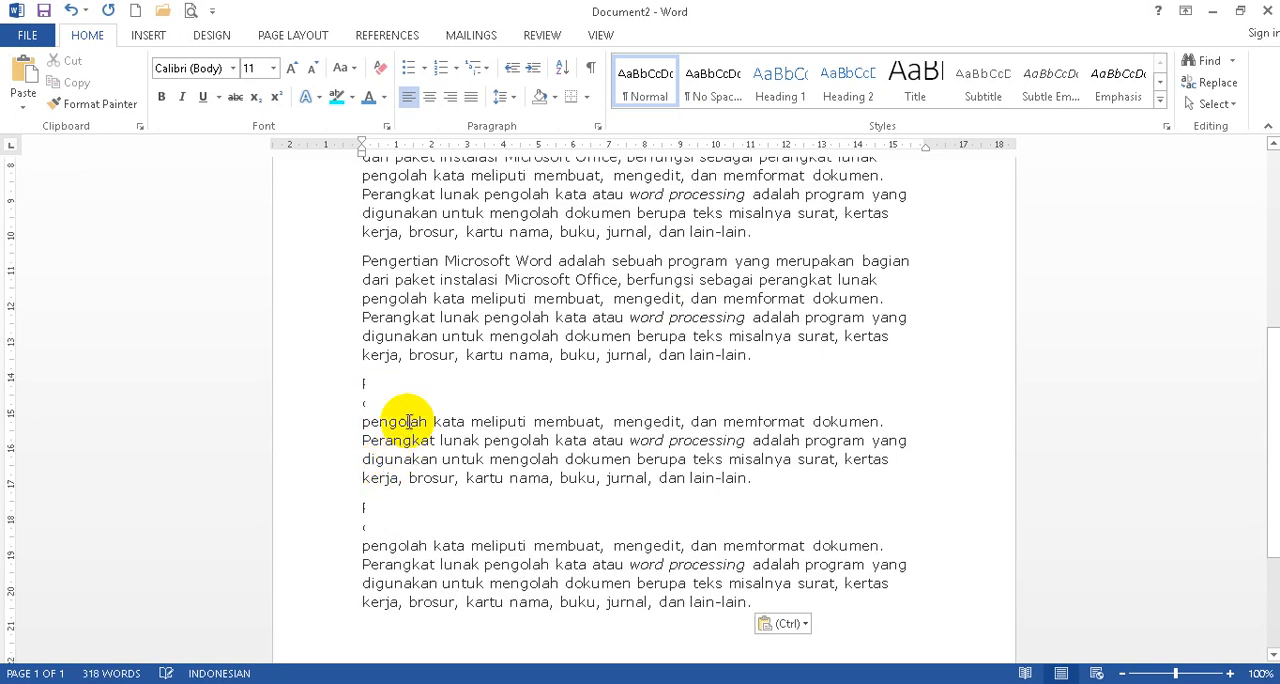
{"action": "left_click", "coordinate": [340, 389]}
{"action": "left_click", "coordinate": [722, 231]}
Centre the second paragraph of Document2 and right-align the third one.
{"action": "scroll", "coordinate": [728, 229], "scroll_direction": "up", "scroll_amount": 4}
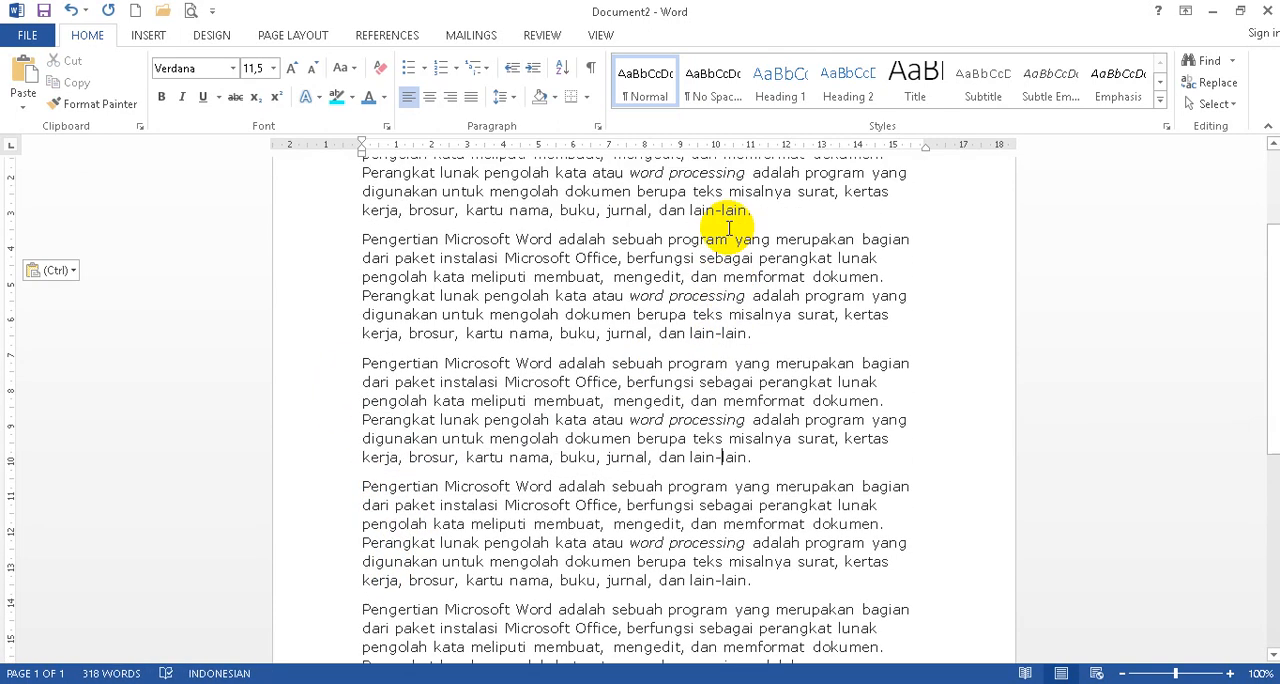
{"action": "scroll", "coordinate": [728, 229], "scroll_direction": "up", "scroll_amount": 3}
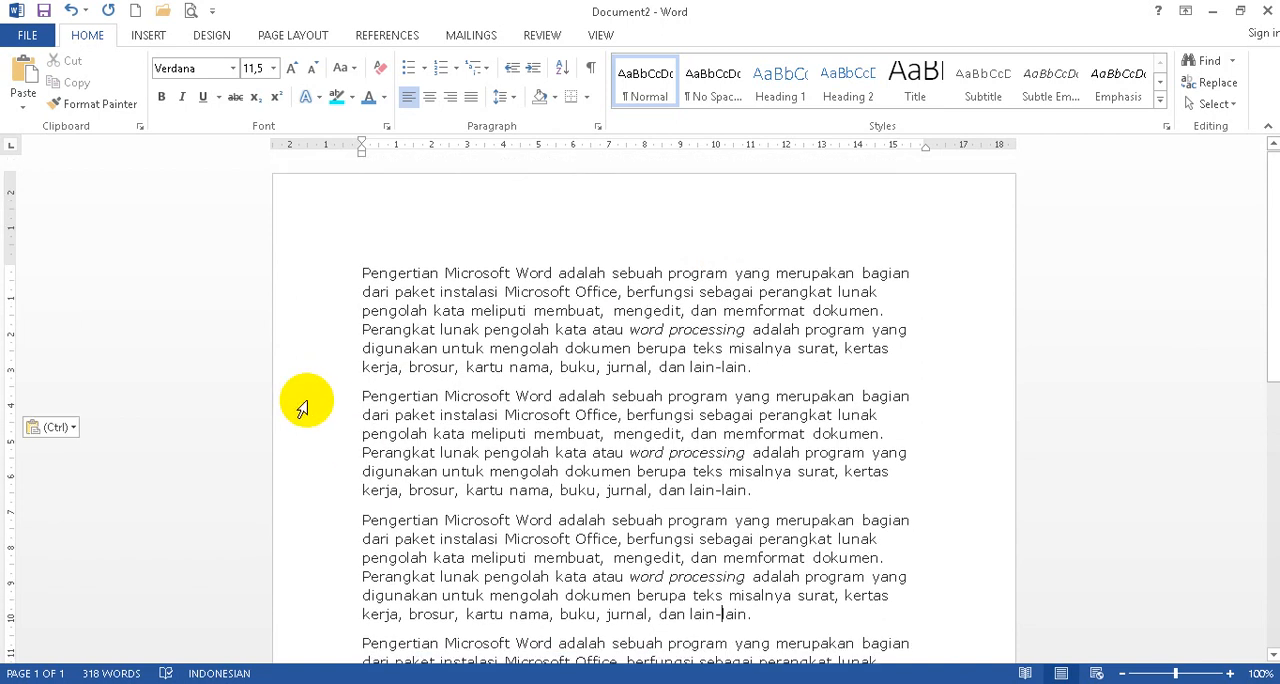
{"action": "left_click_drag", "start_coordinate": [302, 408], "coordinate": [314, 481]}
{"action": "left_click", "coordinate": [429, 97]}
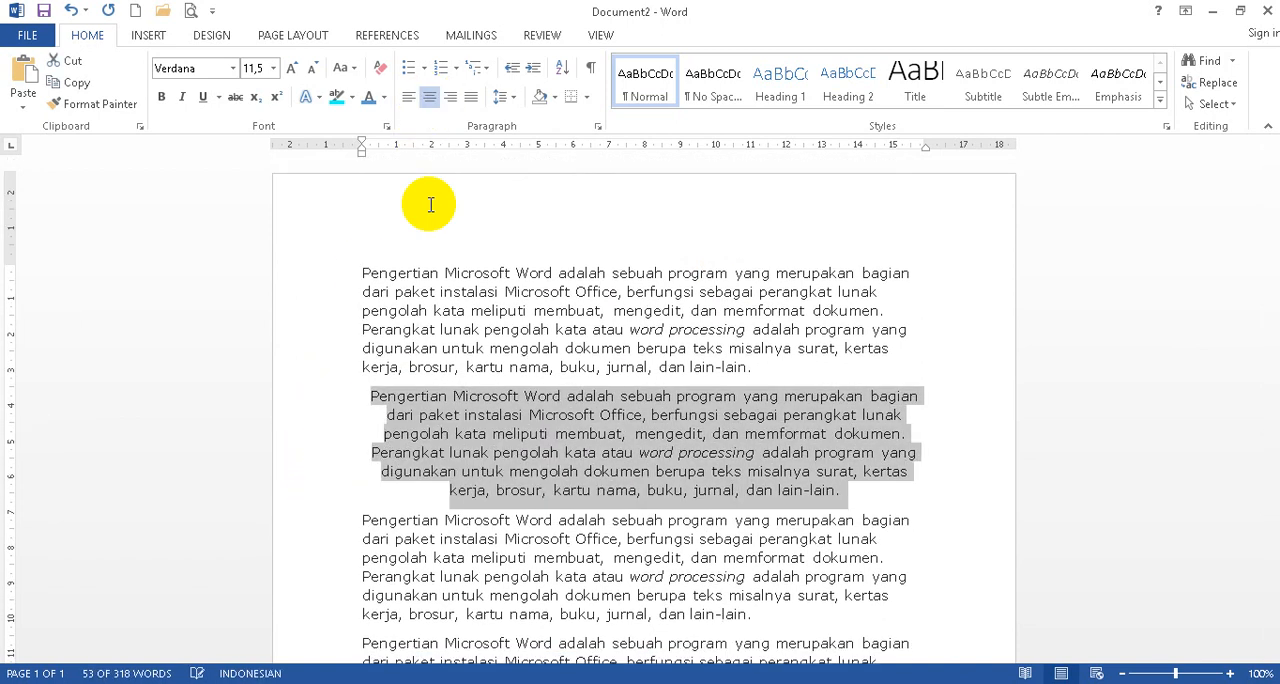
{"action": "left_click_drag", "start_coordinate": [323, 525], "coordinate": [323, 614]}
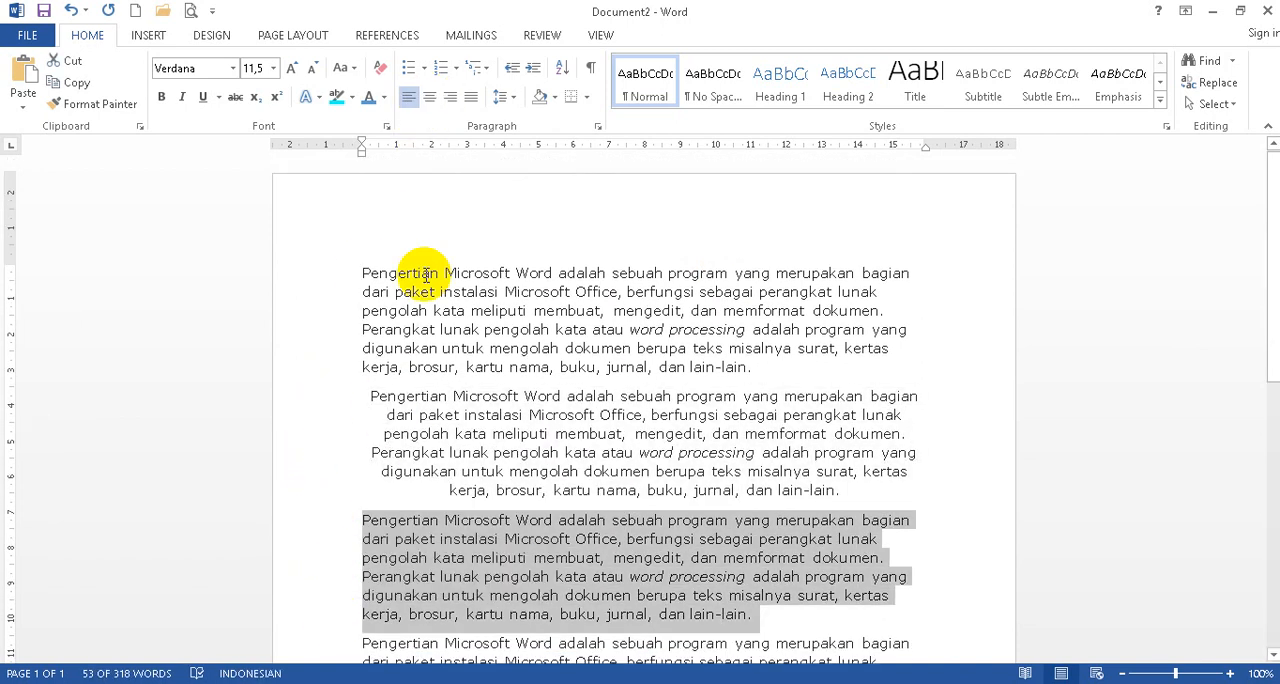
{"action": "left_click", "coordinate": [450, 97]}
Justify the fourth paragraph and compare the alignments of the paragraphs.
{"action": "scroll", "coordinate": [417, 394], "scroll_direction": "down", "scroll_amount": 3}
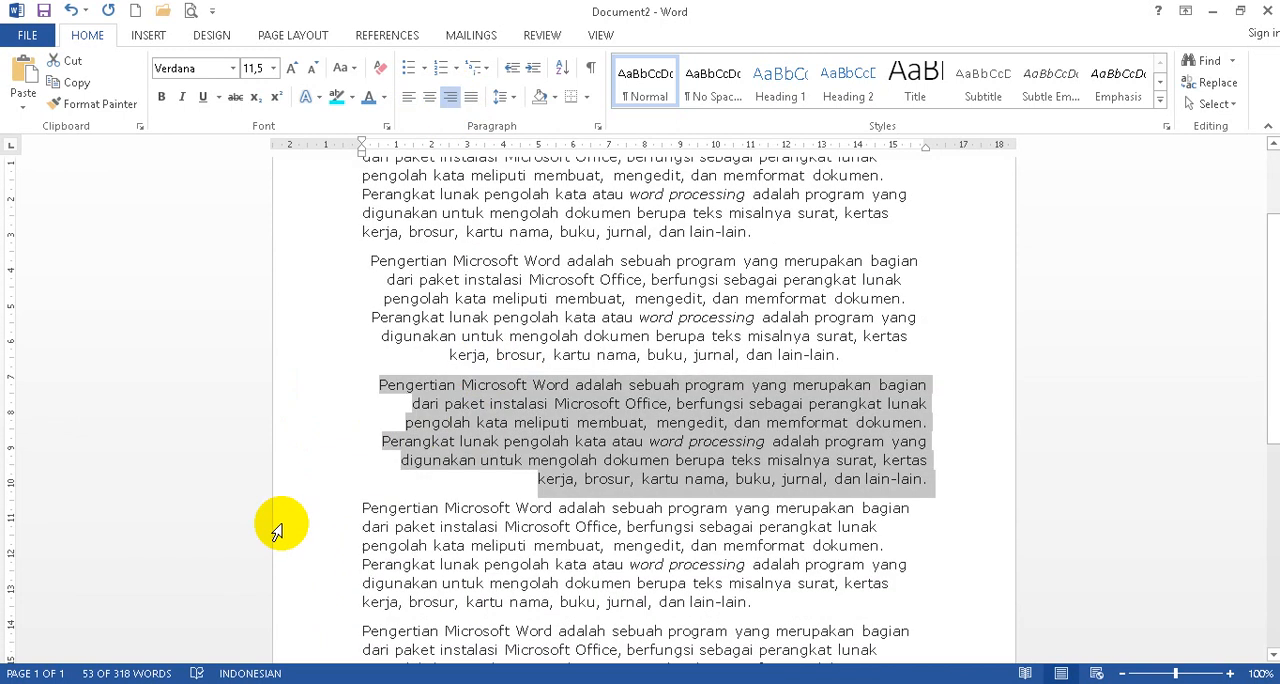
{"action": "left_click_drag", "start_coordinate": [305, 510], "coordinate": [315, 607]}
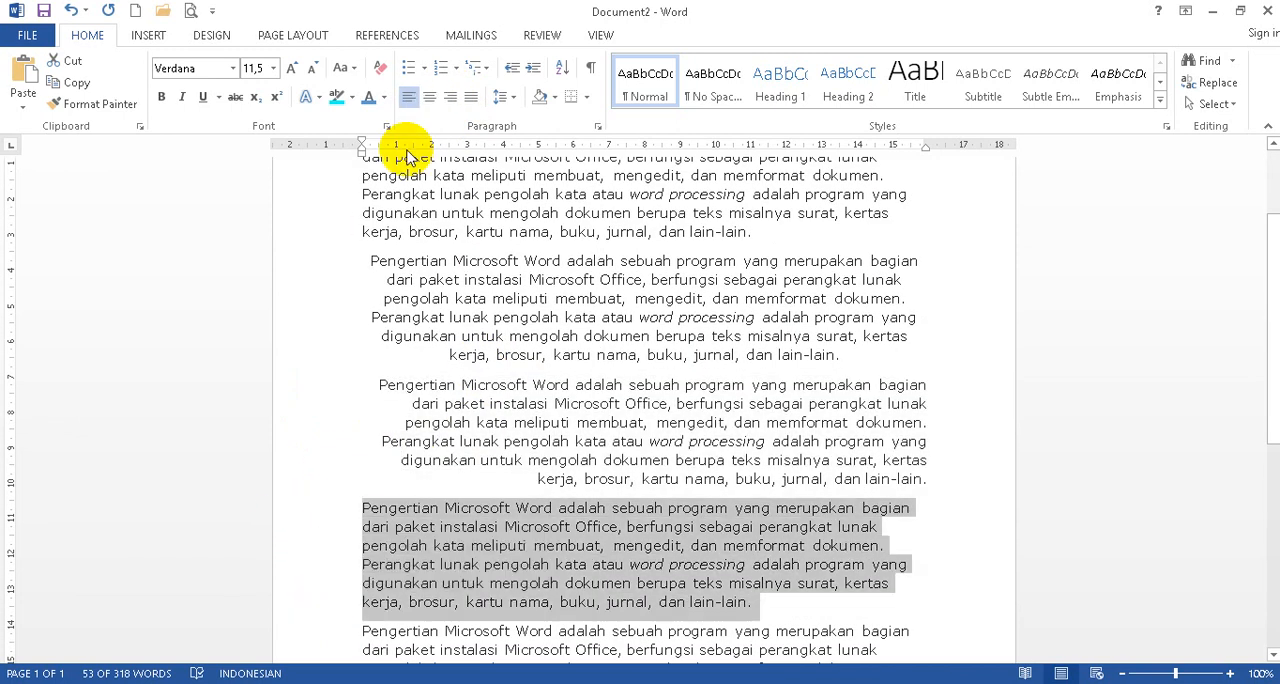
{"action": "left_click", "coordinate": [470, 97]}
{"action": "scroll", "coordinate": [716, 398], "scroll_direction": "down", "scroll_amount": 3}
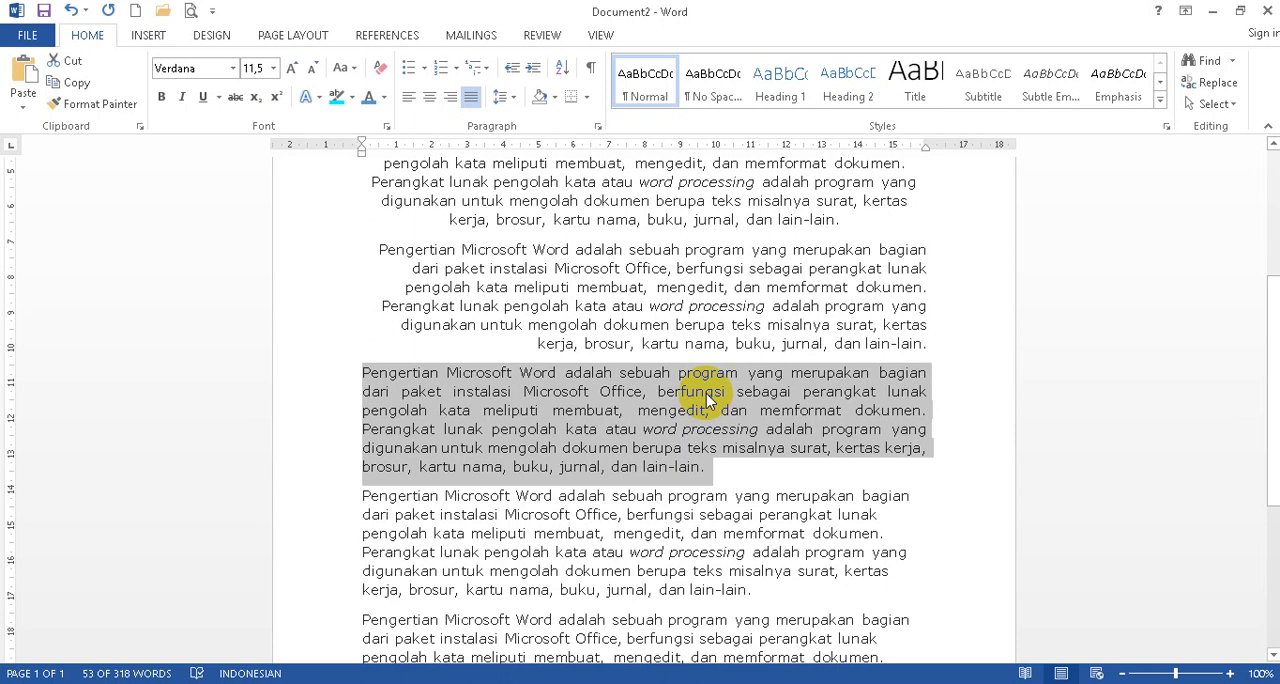
{"action": "scroll", "coordinate": [707, 400], "scroll_direction": "up", "scroll_amount": 2}
{"action": "scroll", "coordinate": [704, 401], "scroll_direction": "down", "scroll_amount": 1}
{"action": "scroll", "coordinate": [704, 401], "scroll_direction": "up", "scroll_amount": 5}
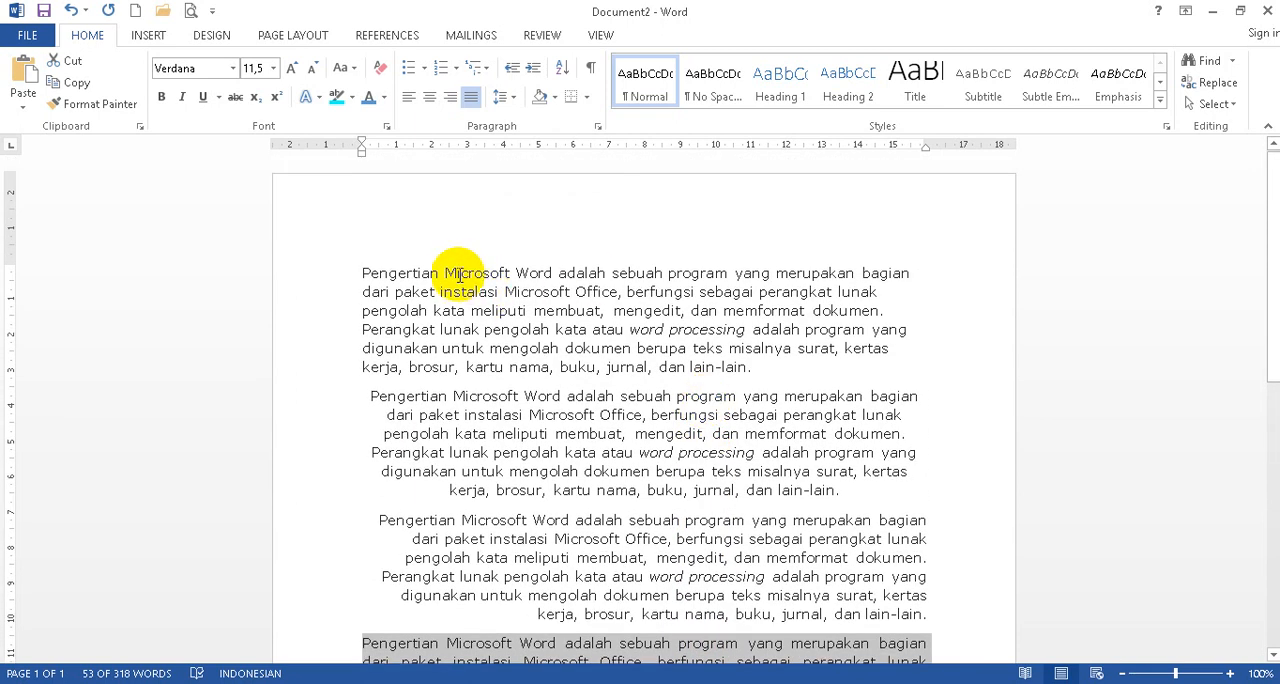
{"action": "left_click_drag", "start_coordinate": [296, 284], "coordinate": [308, 384]}
{"action": "left_click", "coordinate": [588, 488]}
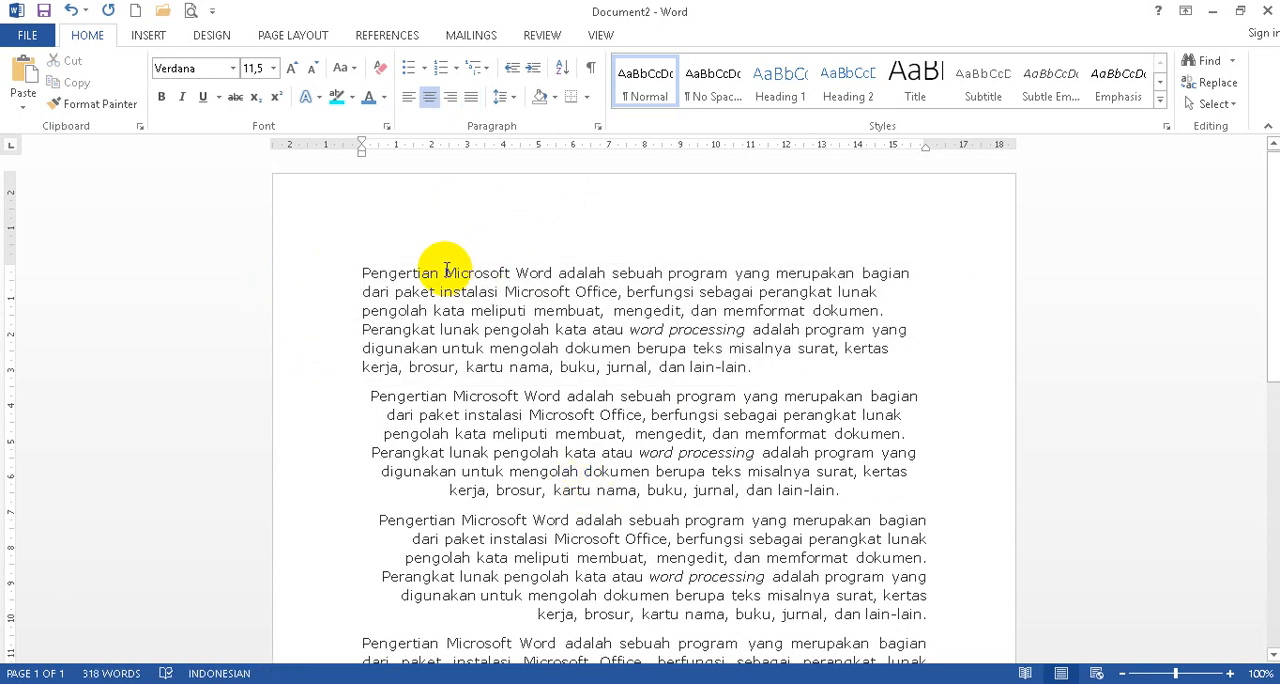
In the first paragraph, make "Microsoft Word" bold and "Microsoft Office" italic.
{"action": "left_click_drag", "start_coordinate": [445, 270], "coordinate": [548, 268]}
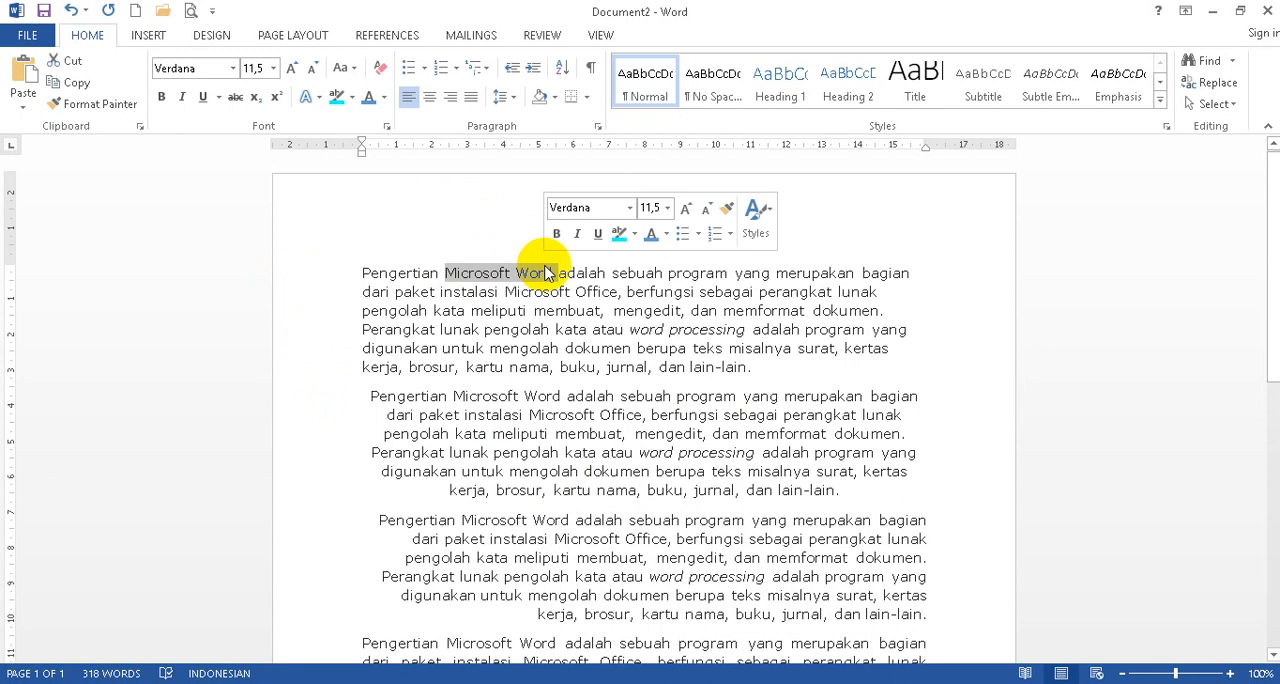
{"action": "left_click", "coordinate": [162, 99]}
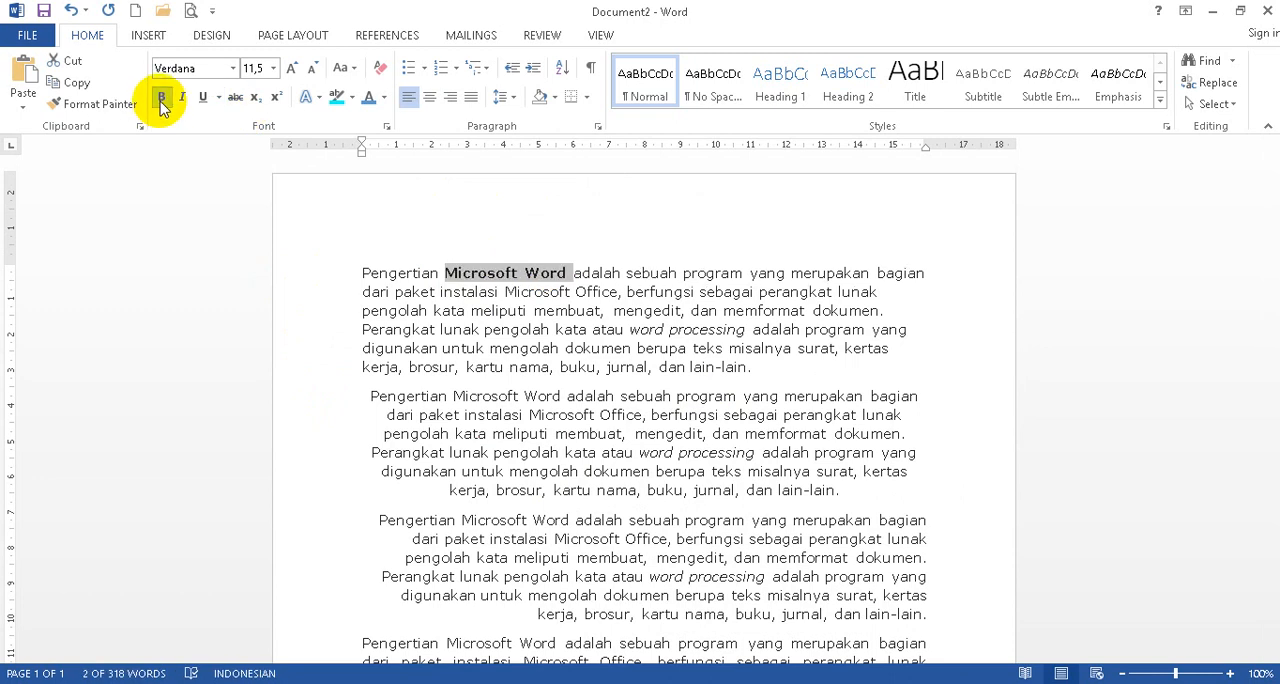
{"action": "left_click", "coordinate": [507, 291]}
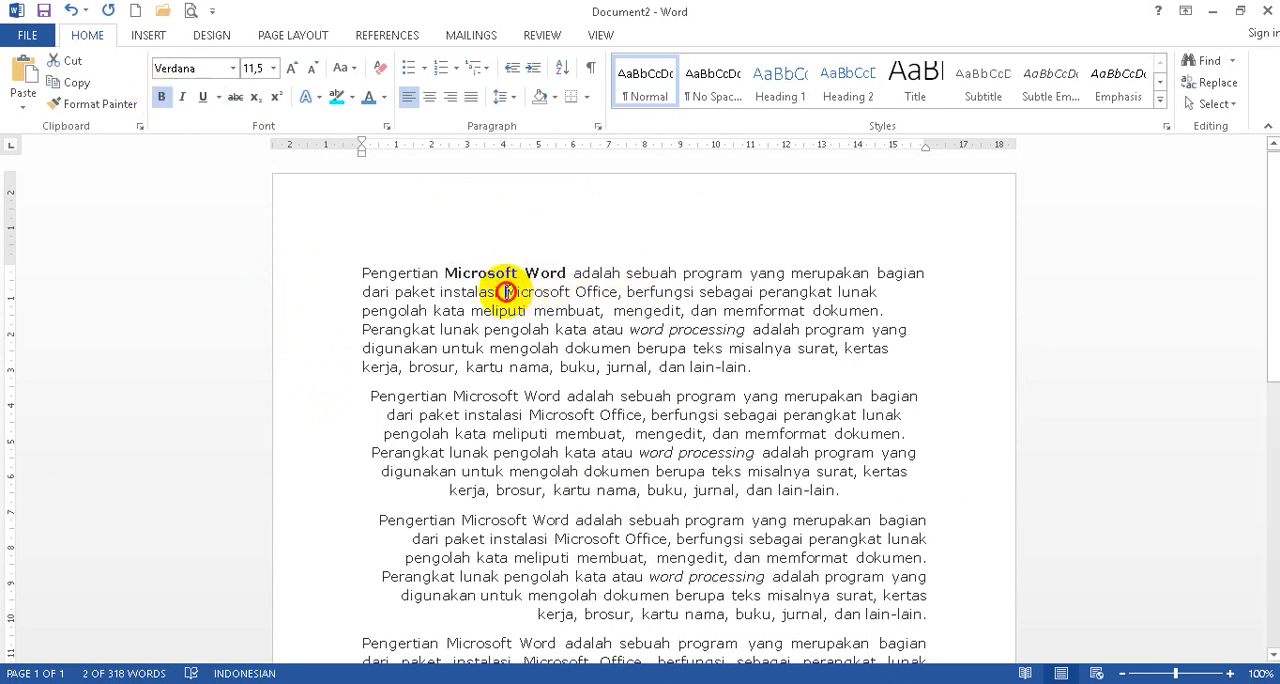
{"action": "left_click_drag", "start_coordinate": [507, 291], "coordinate": [586, 277]}
{"action": "left_click", "coordinate": [183, 99]}
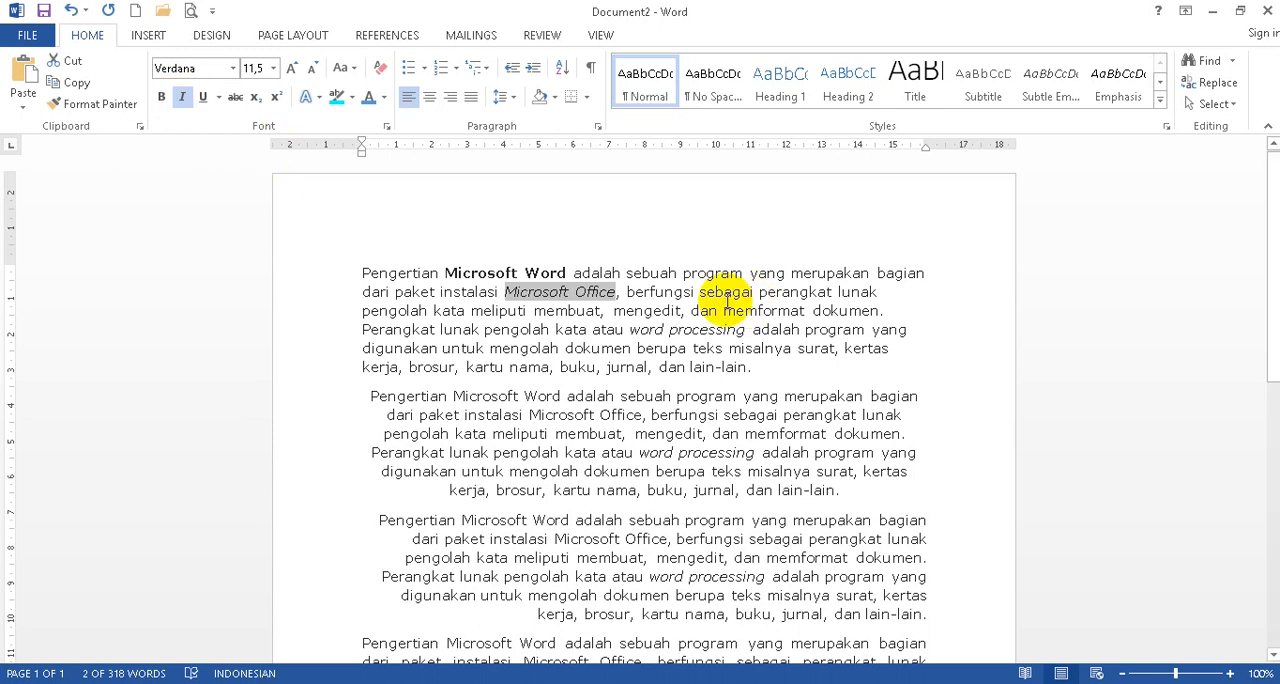
Underline "word processing" in the first paragraph and clear the selection.
{"action": "left_click_drag", "start_coordinate": [630, 330], "coordinate": [740, 333]}
{"action": "left_click", "coordinate": [202, 97]}
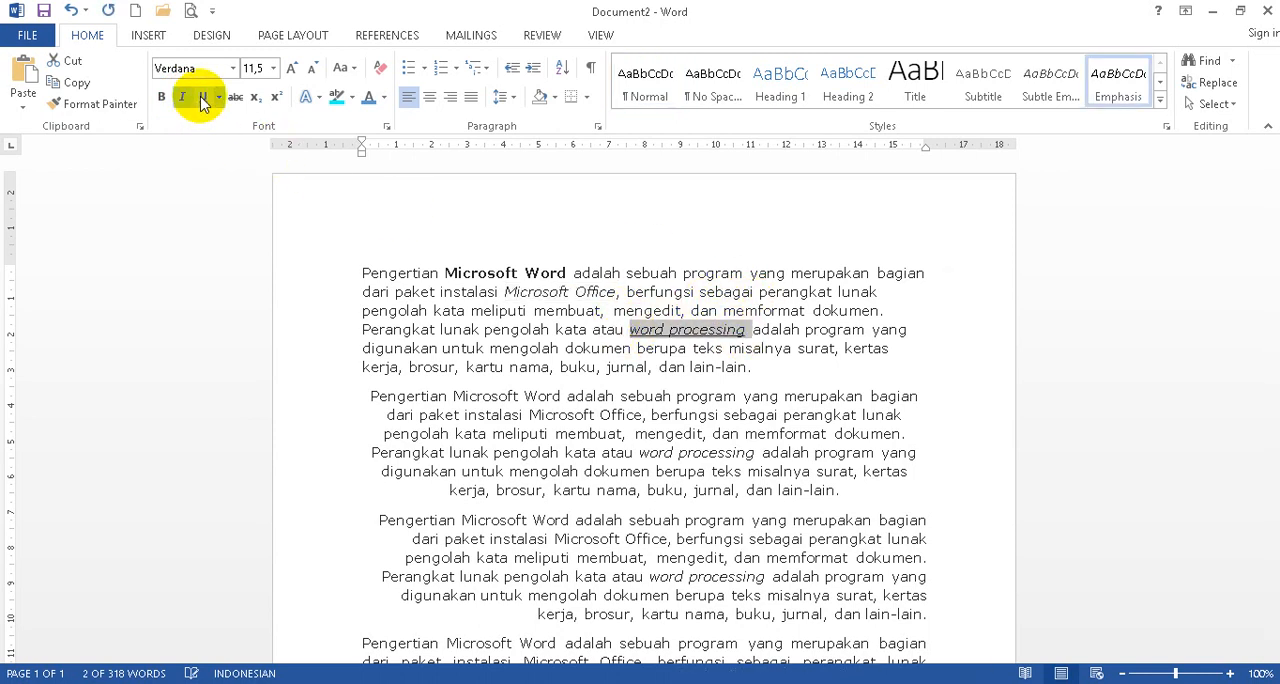
{"action": "left_click", "coordinate": [493, 372]}
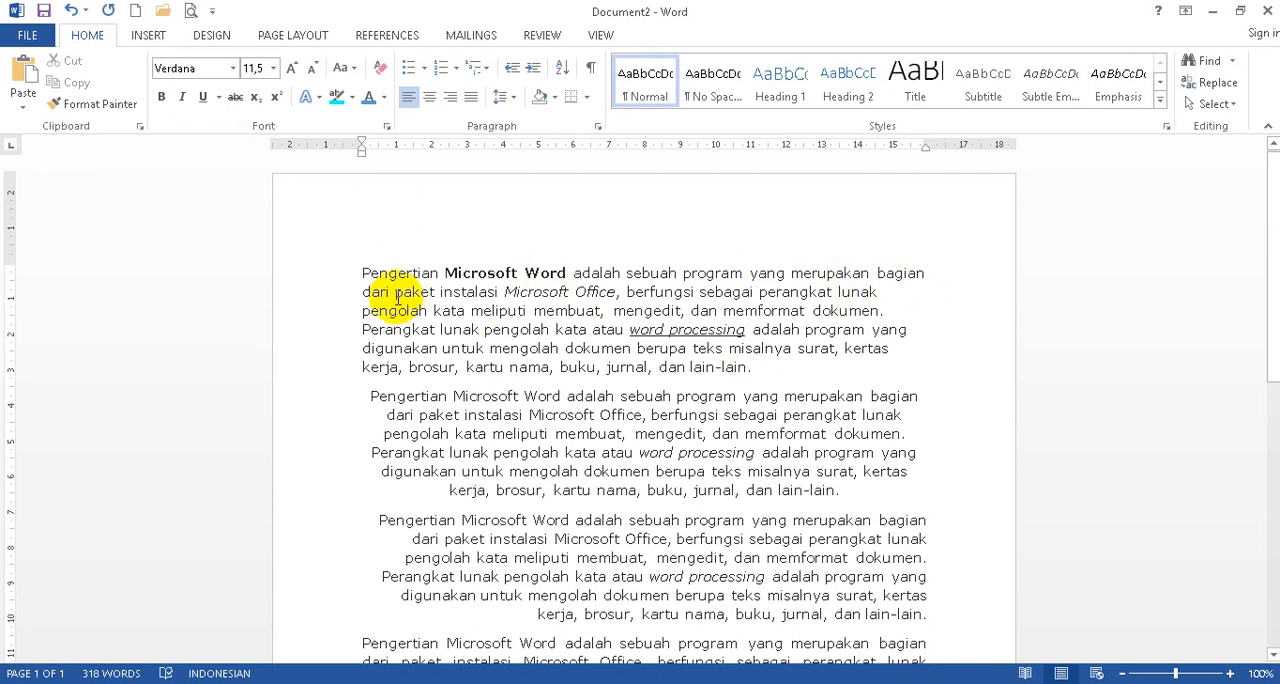
Highlight the word "Pengertian" at the start of the first paragraph in turquoise and clear the selection.
{"action": "left_click_drag", "start_coordinate": [362, 272], "coordinate": [432, 272]}
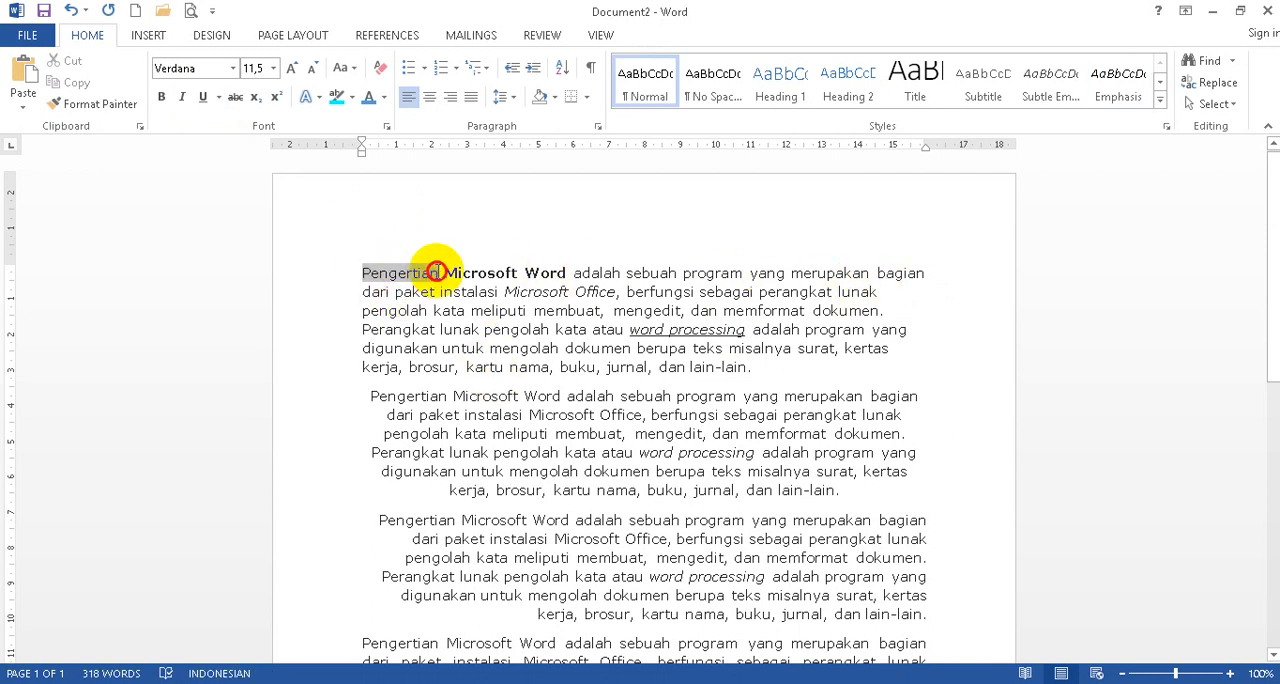
{"action": "left_click", "coordinate": [352, 96]}
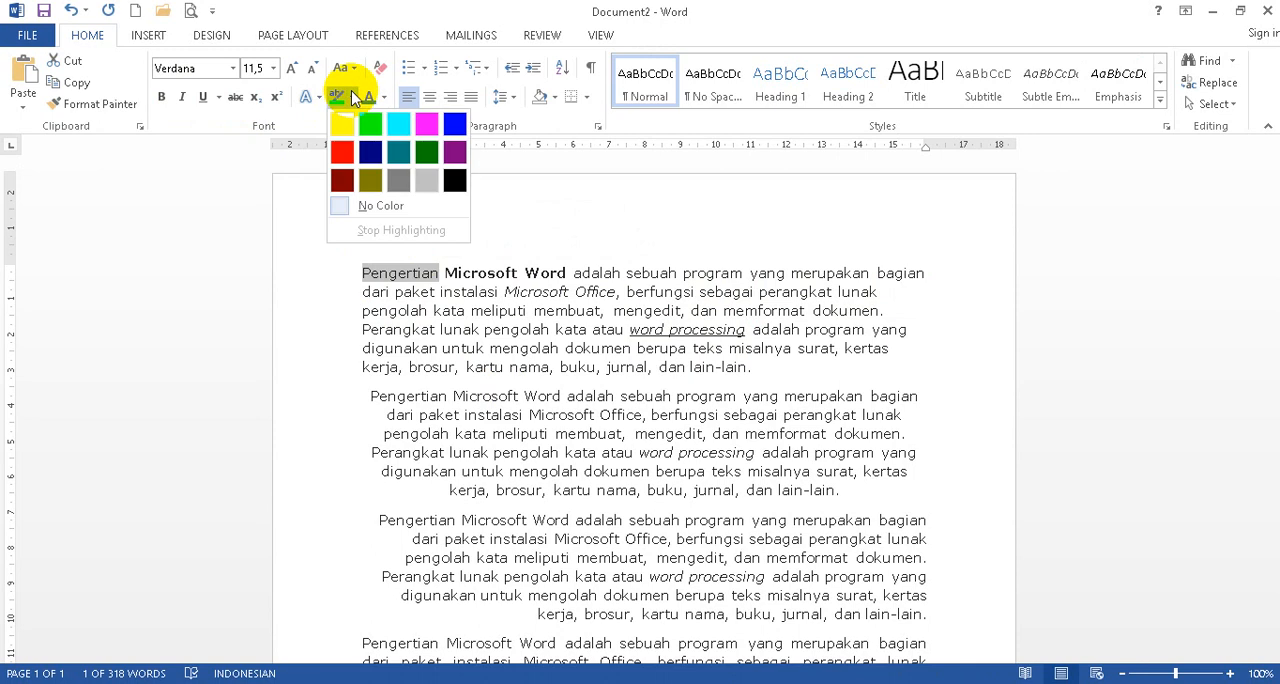
{"action": "left_click", "coordinate": [398, 123]}
{"action": "left_click", "coordinate": [601, 414]}
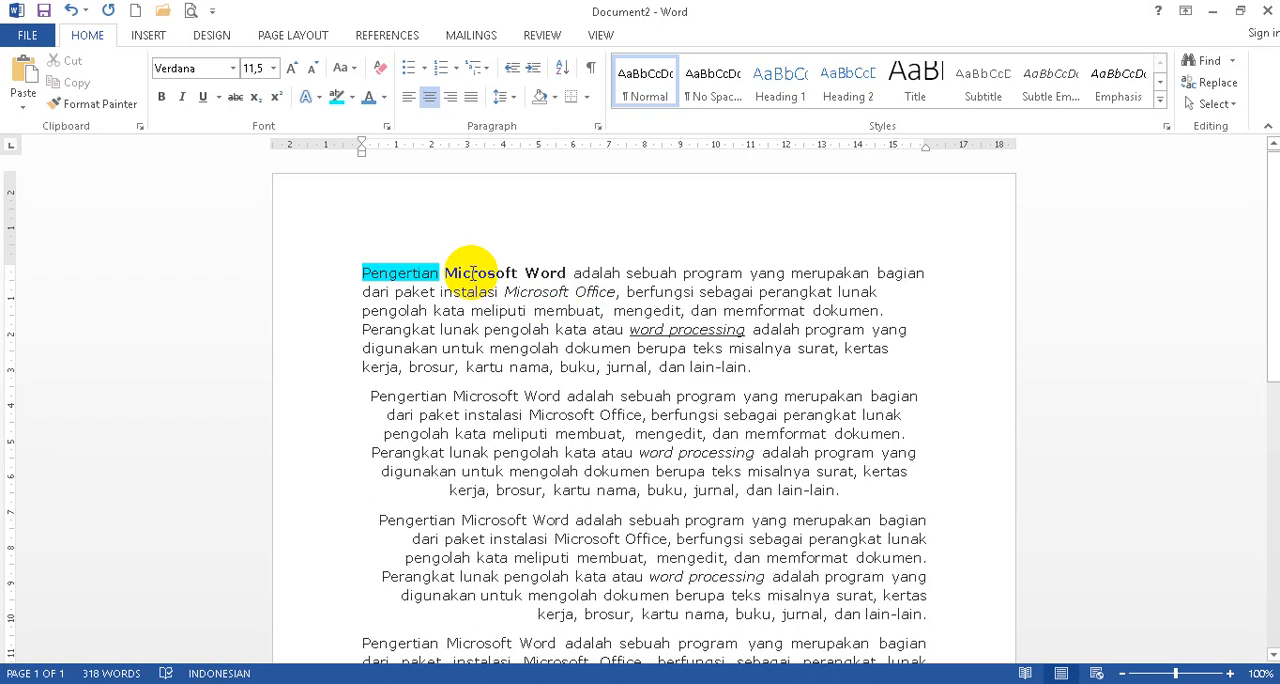
Set the second, centred paragraph to Comic Sans MS at size 14.
{"action": "left_click_drag", "start_coordinate": [314, 395], "coordinate": [333, 490]}
{"action": "left_click", "coordinate": [231, 68]}
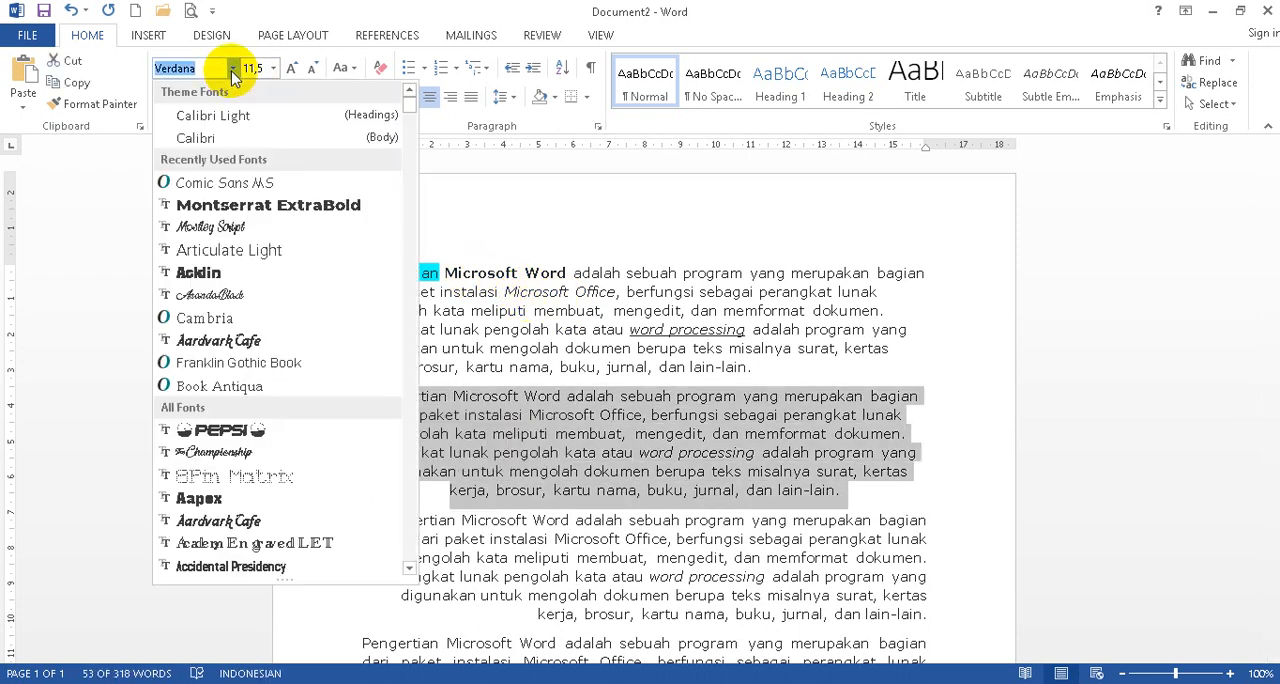
{"action": "left_click", "coordinate": [223, 182]}
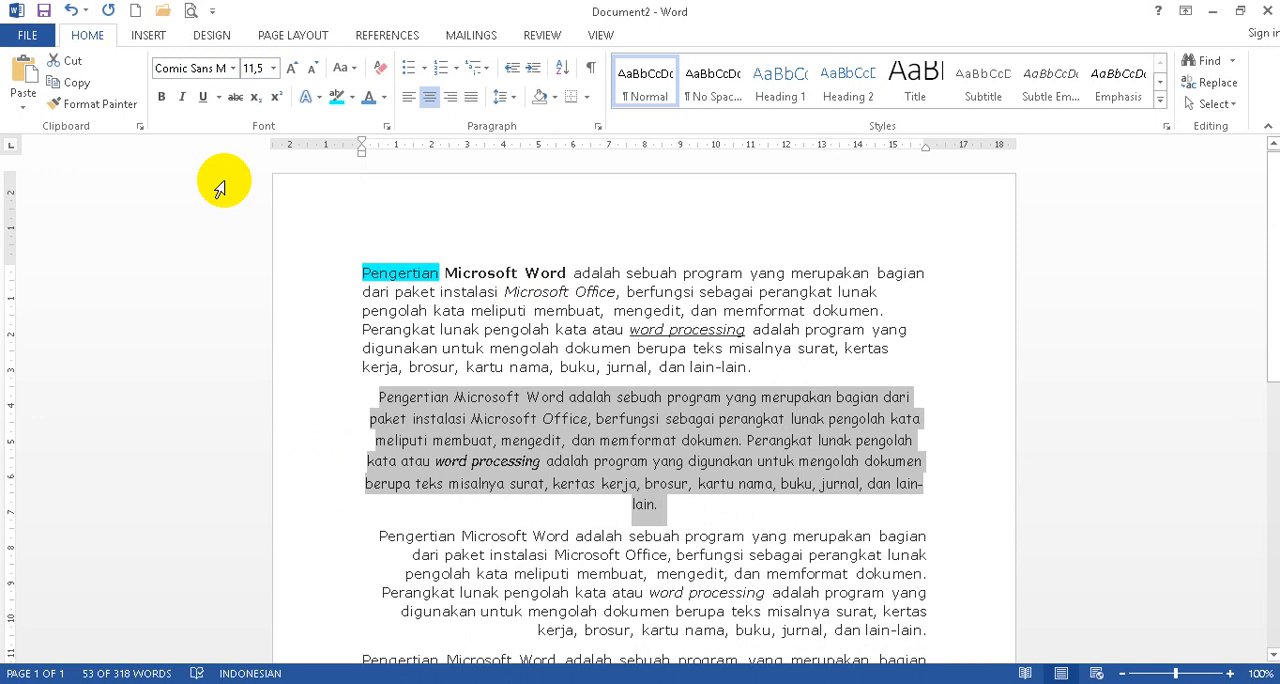
{"action": "left_click", "coordinate": [296, 69]}
{"action": "left_click", "coordinate": [297, 70]}
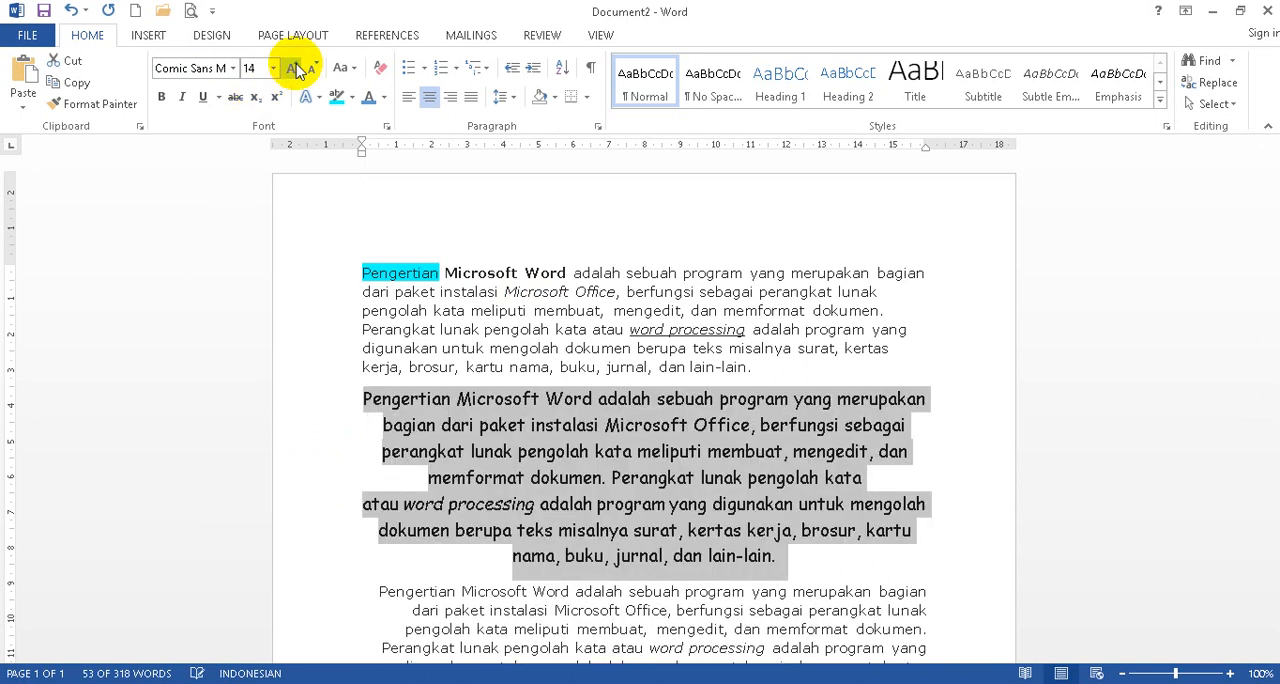
Set the third, right-aligned paragraph to Articulate Light at size 14.
{"action": "scroll", "coordinate": [657, 514], "scroll_direction": "down", "scroll_amount": 3}
{"action": "left_click_drag", "start_coordinate": [294, 417], "coordinate": [286, 505]}
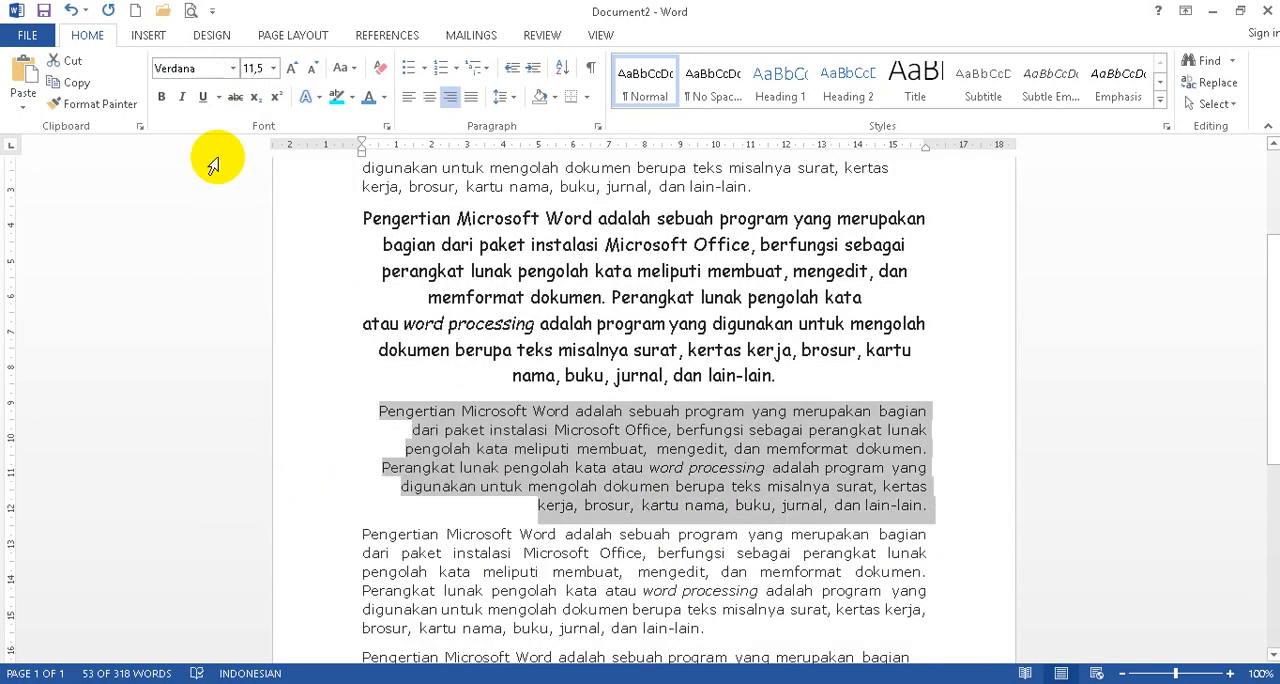
{"action": "left_click", "coordinate": [231, 68]}
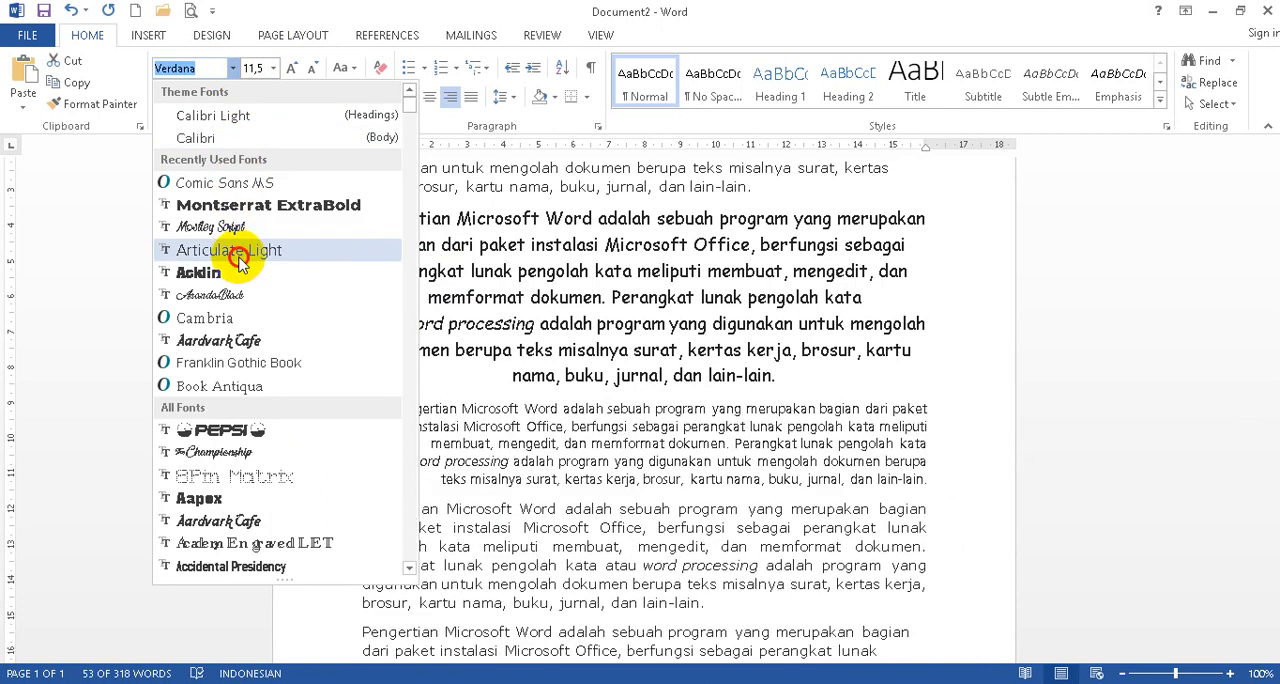
{"action": "left_click", "coordinate": [240, 258]}
{"action": "left_click", "coordinate": [291, 70]}
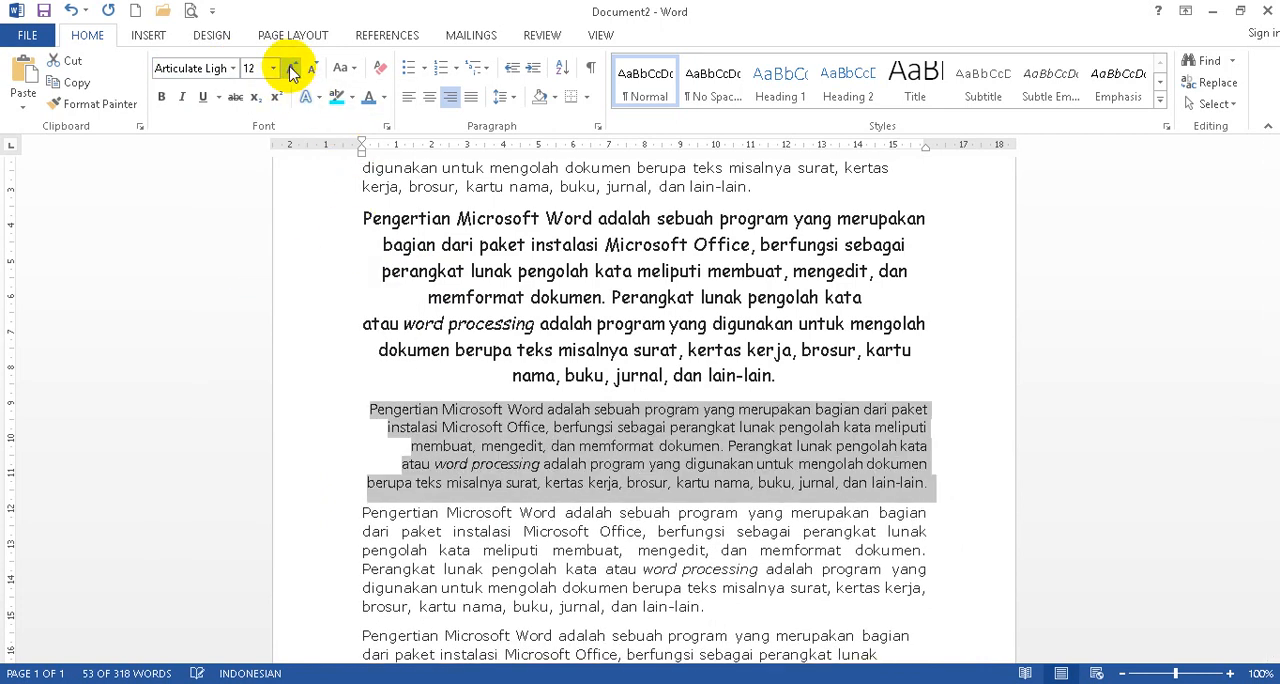
{"action": "left_click", "coordinate": [291, 70]}
Set the fourth, justified paragraph to Book Antiqua at size 14.
{"action": "scroll", "coordinate": [449, 503], "scroll_direction": "down", "scroll_amount": 2}
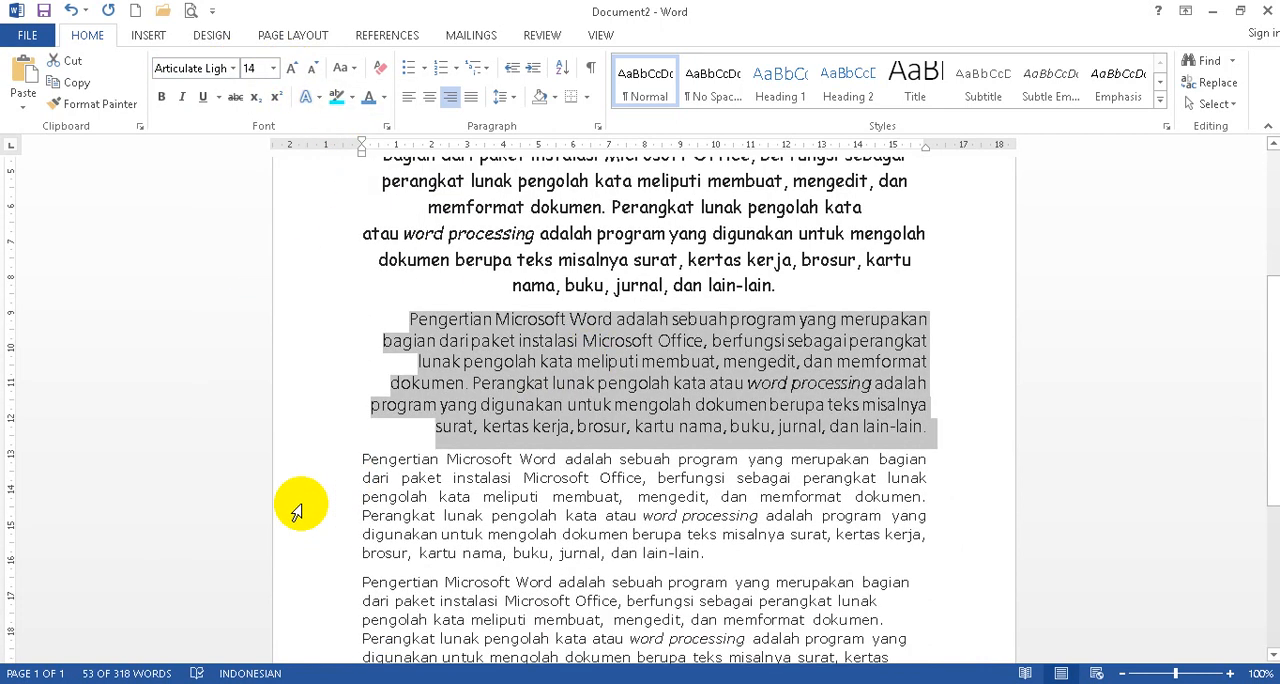
{"action": "left_click_drag", "start_coordinate": [297, 466], "coordinate": [297, 552]}
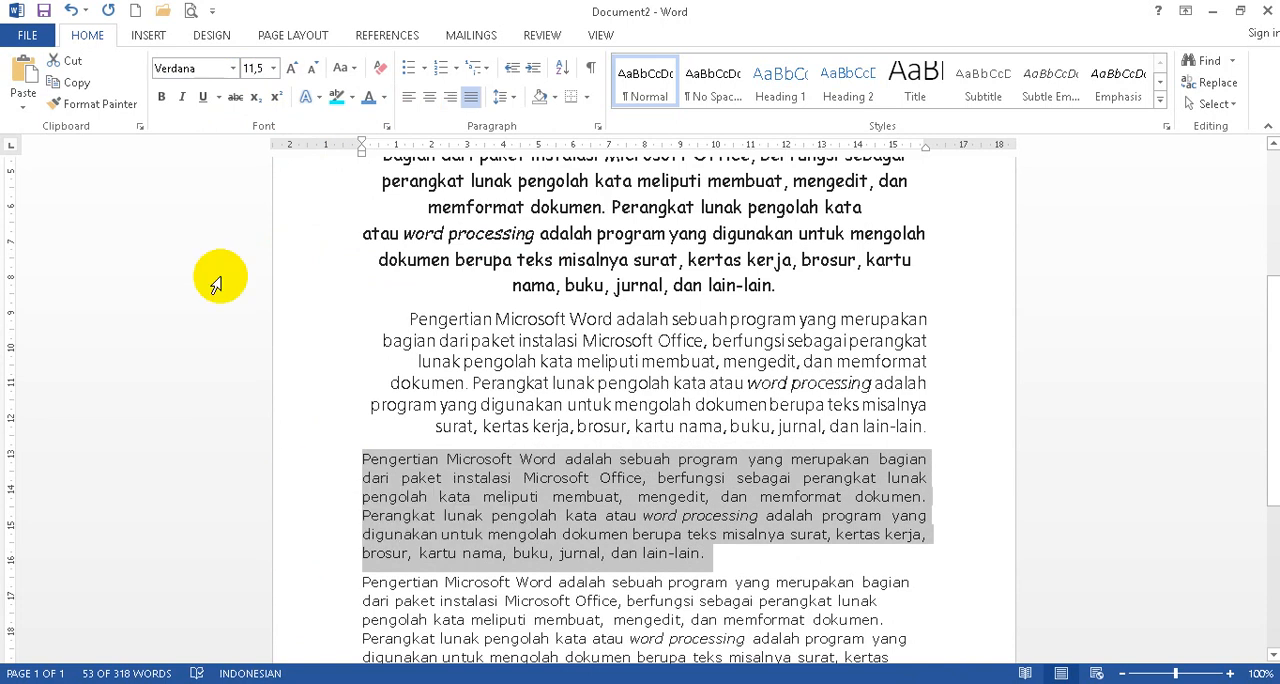
{"action": "left_click", "coordinate": [232, 68]}
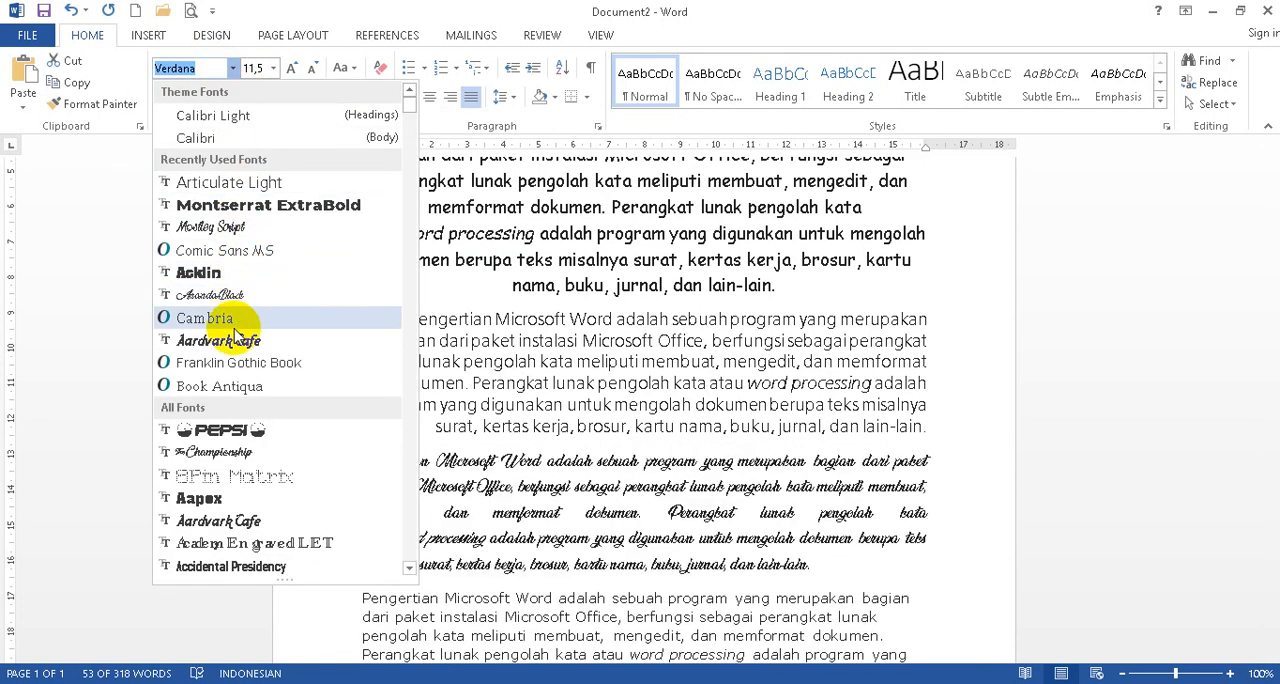
{"action": "left_click", "coordinate": [232, 385]}
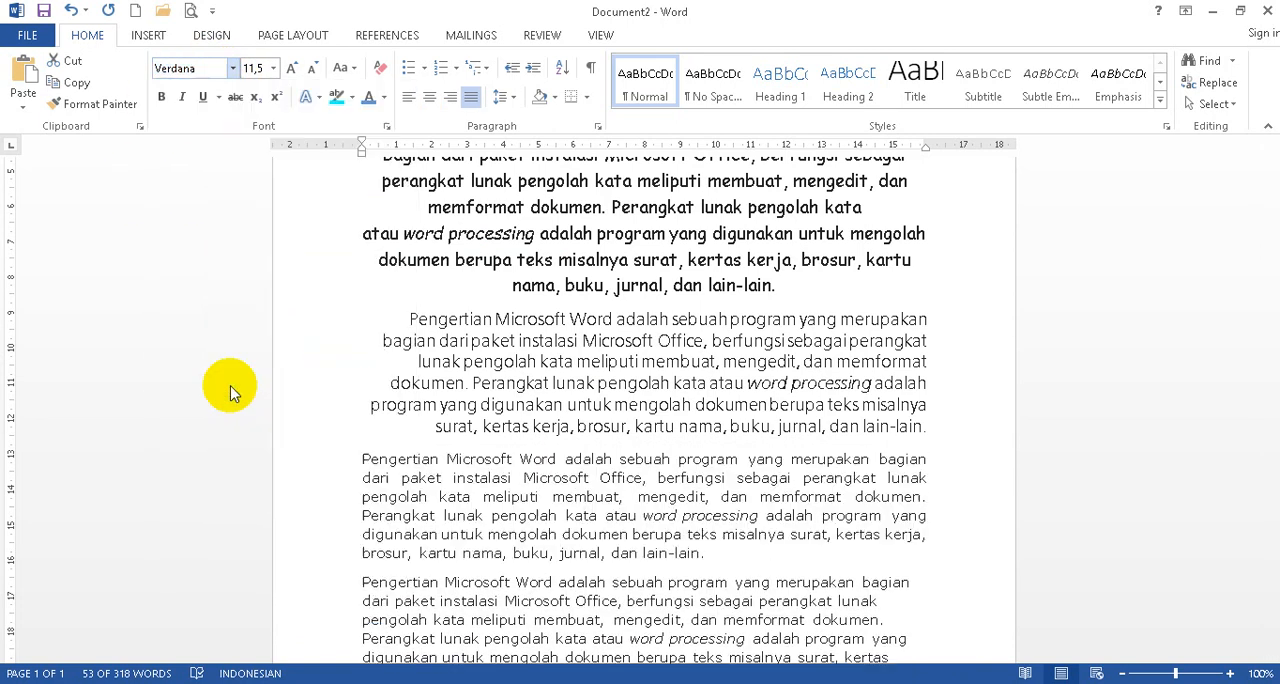
{"action": "left_click", "coordinate": [291, 70]}
{"action": "left_click", "coordinate": [291, 72]}
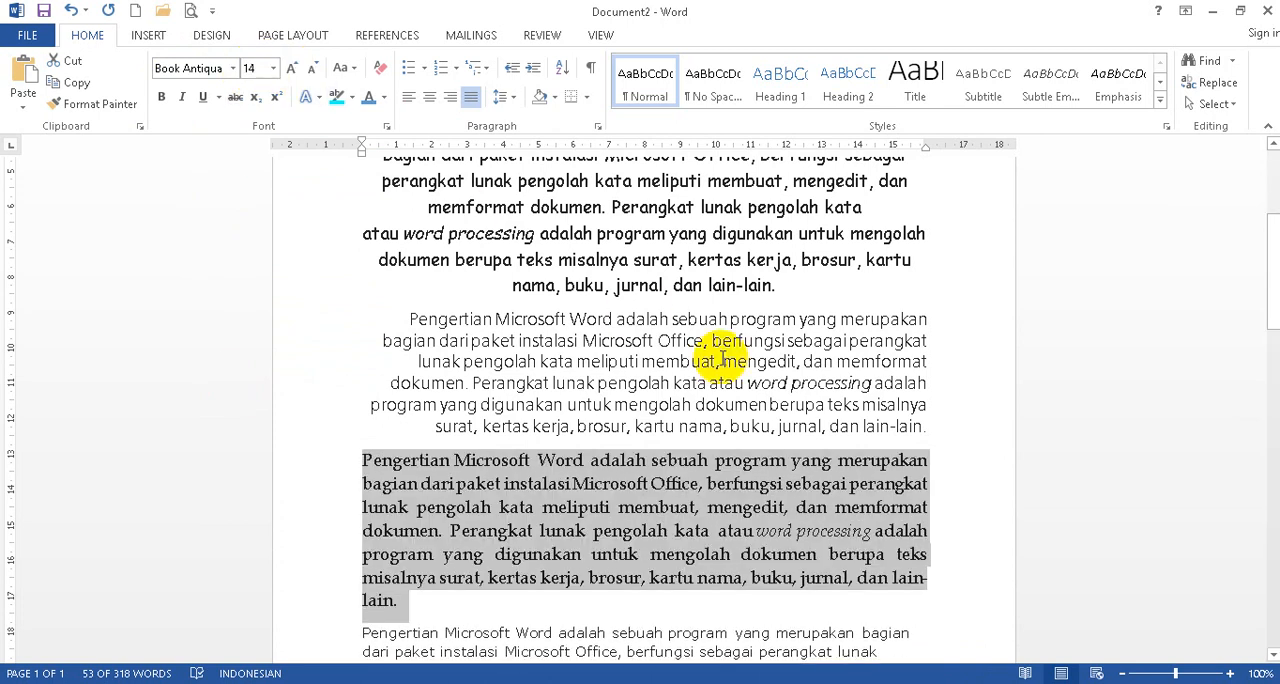
Delete the two unformatted copies of the paragraph at the end of the document.
{"action": "scroll", "coordinate": [697, 358], "scroll_direction": "down", "scroll_amount": 3}
{"action": "left_click_drag", "start_coordinate": [275, 455], "coordinate": [290, 491]}
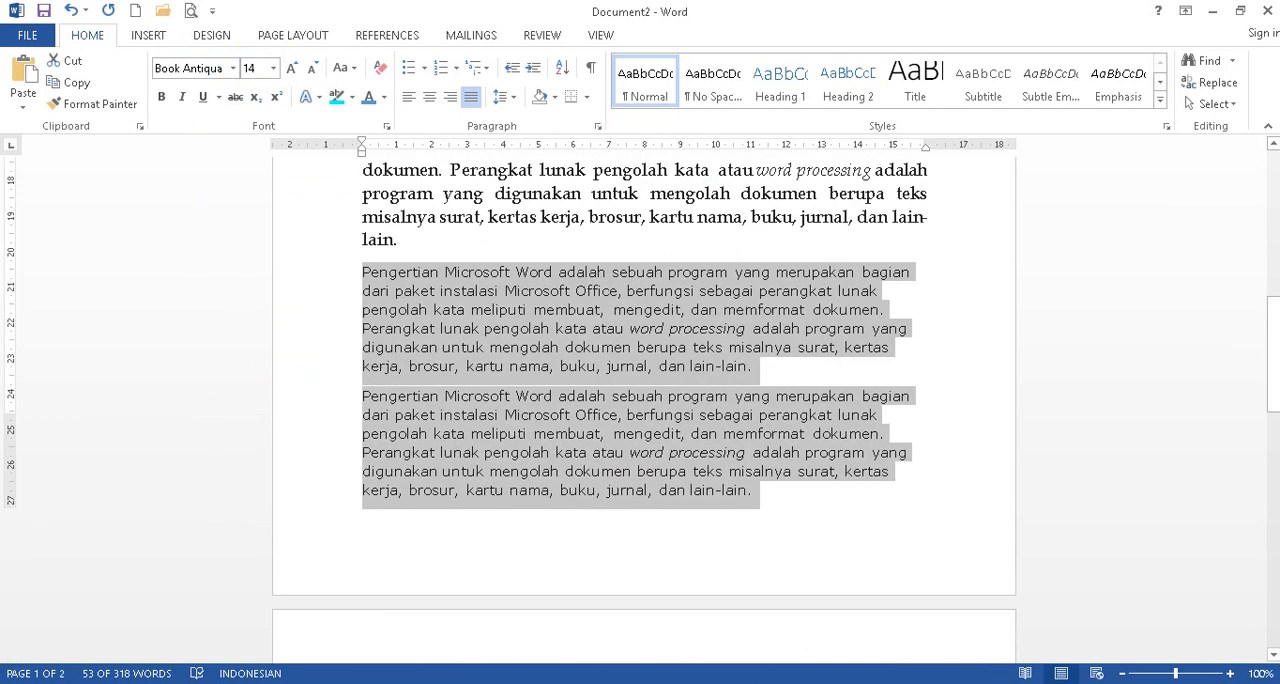
{"action": "key", "text": "Delete"}
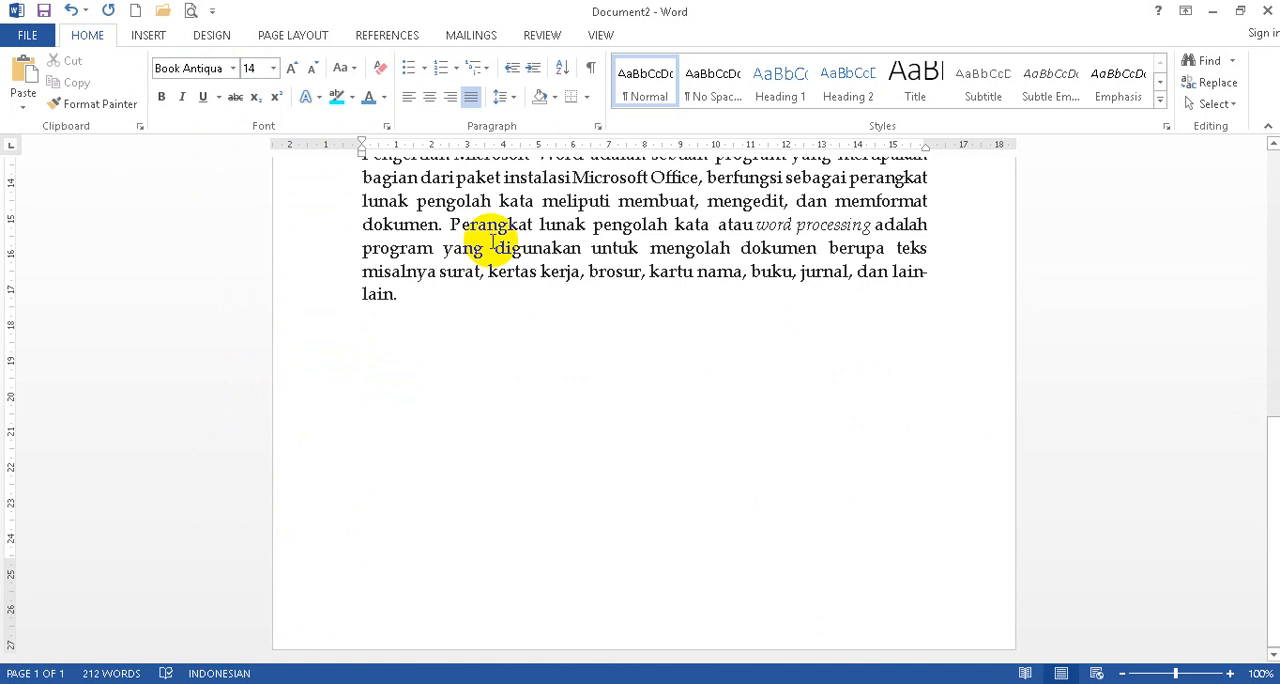
Below the fourth paragraph, add the lines Nama with the student's first name, Kelas with 7X and No with 01, aligning the colons.
{"action": "key", "text": "Return"}
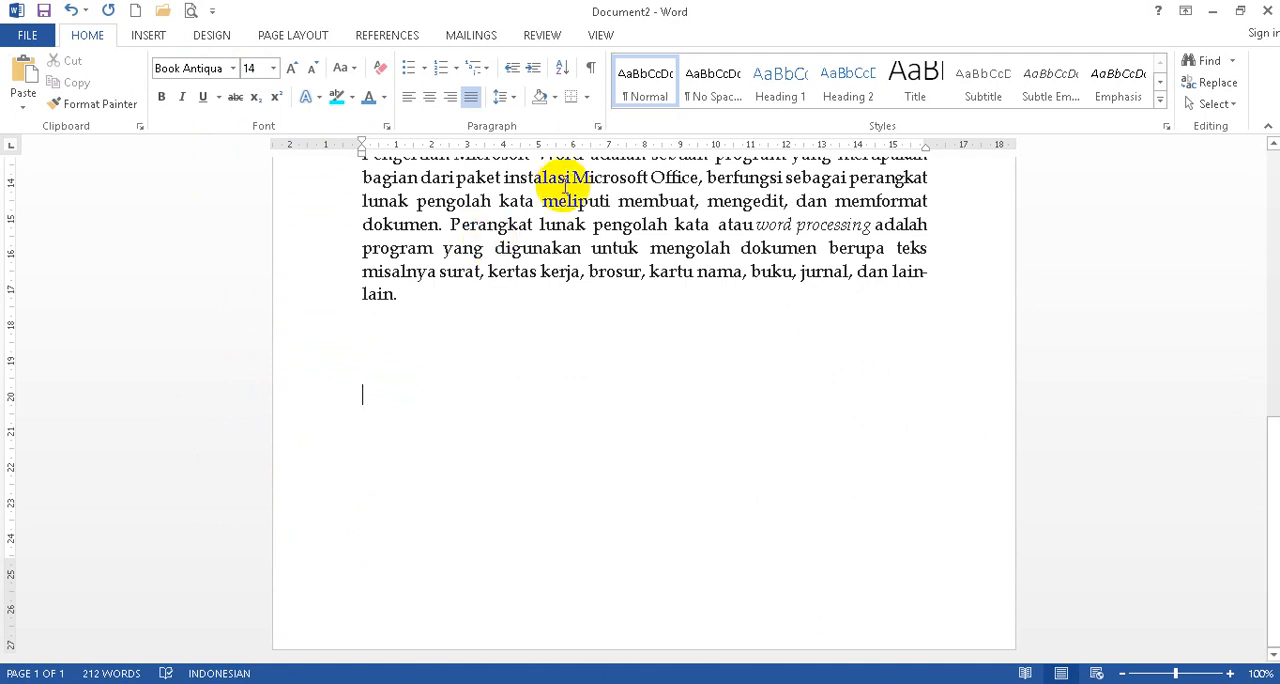
{"action": "type", "text": "No : 01"}
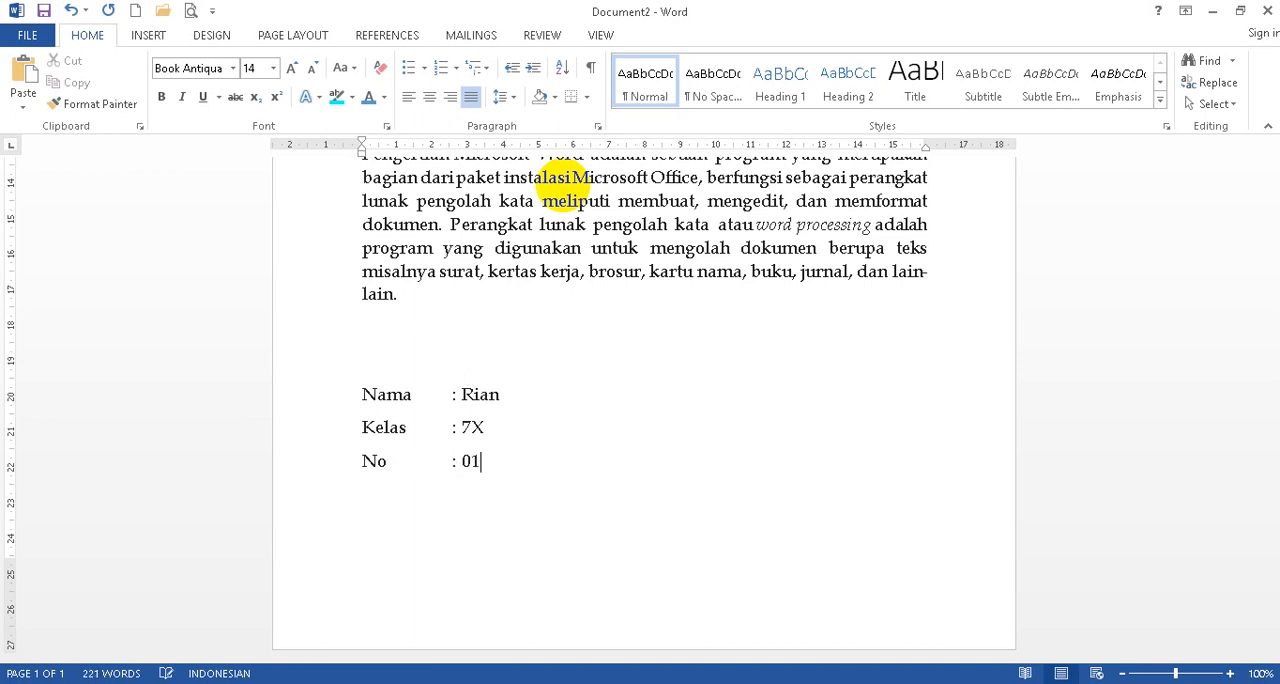
{"action": "scroll", "coordinate": [666, 463], "scroll_direction": "up", "scroll_amount": 3}
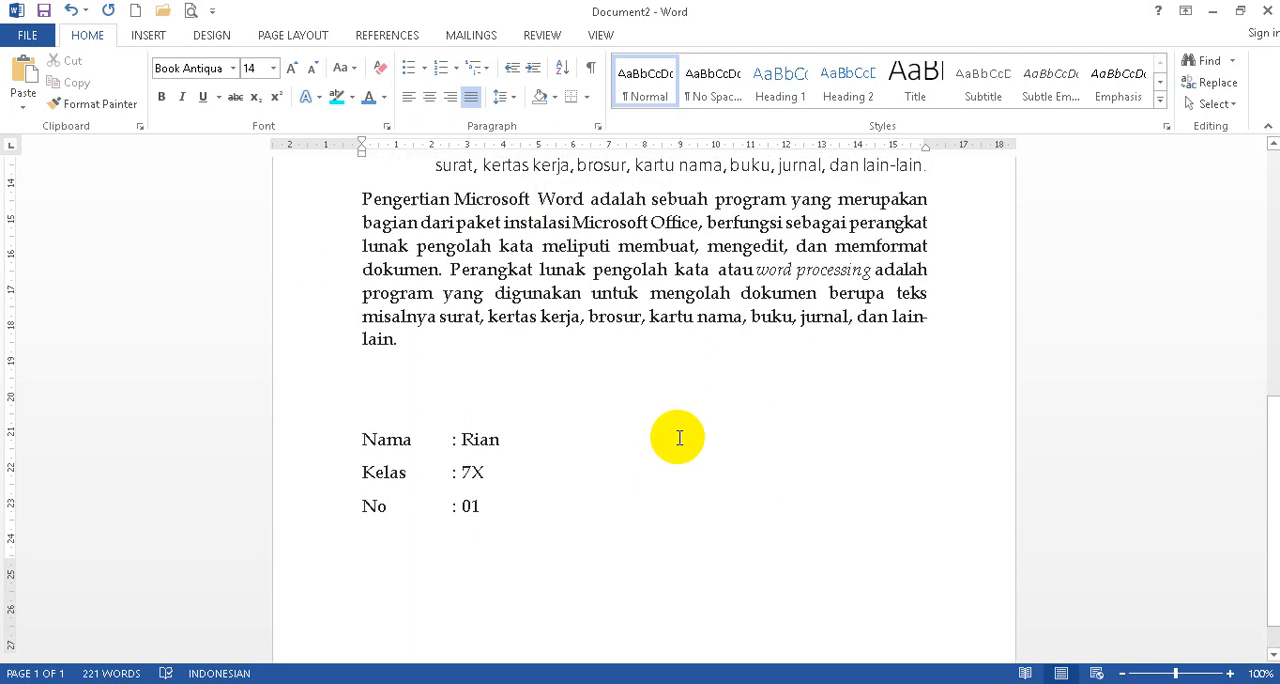
{"action": "scroll", "coordinate": [640, 500], "scroll_direction": "down", "scroll_amount": 3}
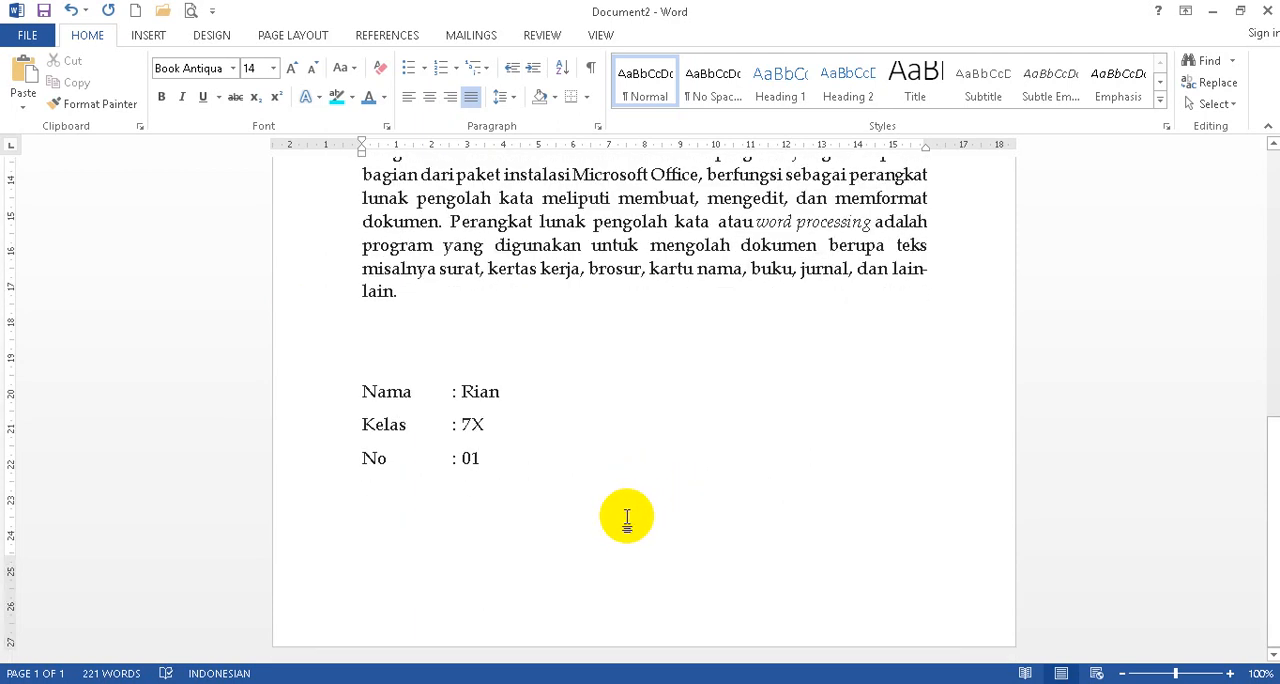
Below the student details, add the line "Simpan dengan nama Kelas-N0.Absen-Nama-Tugas Word 1".
{"action": "left_click", "coordinate": [622, 517]}
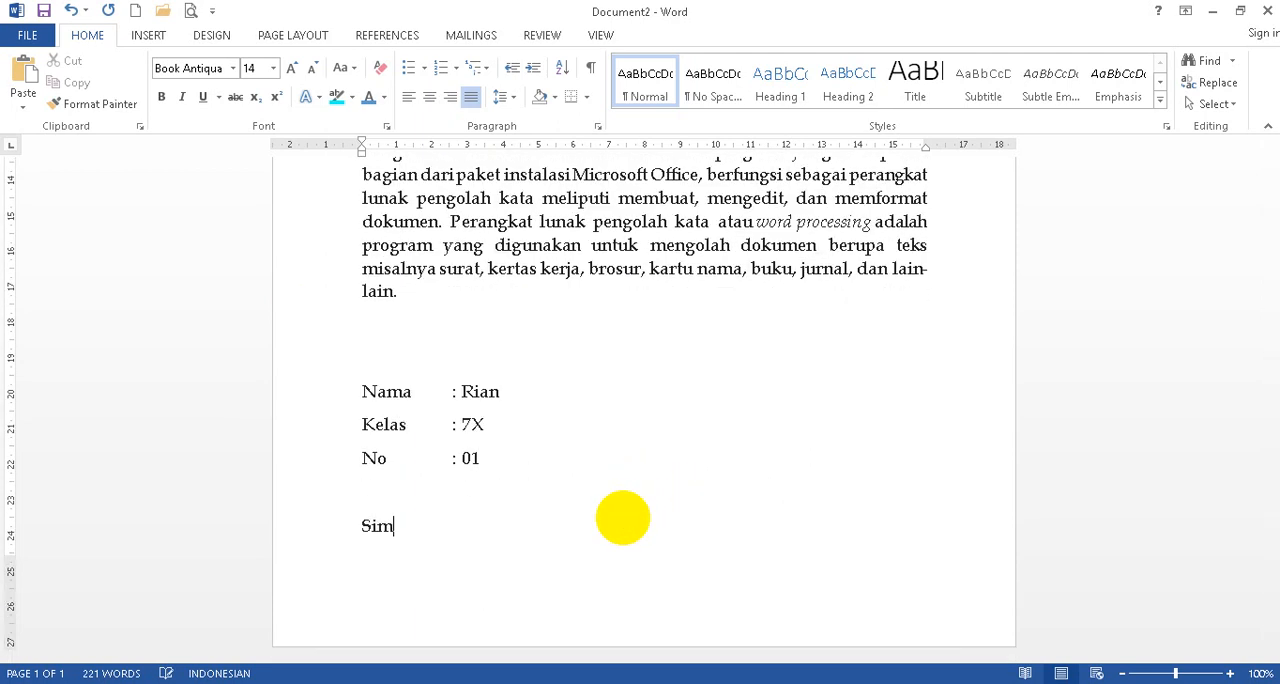
{"action": "type", "text": "Simpan dengan nama Kelas-N0. Absen-Nam"}
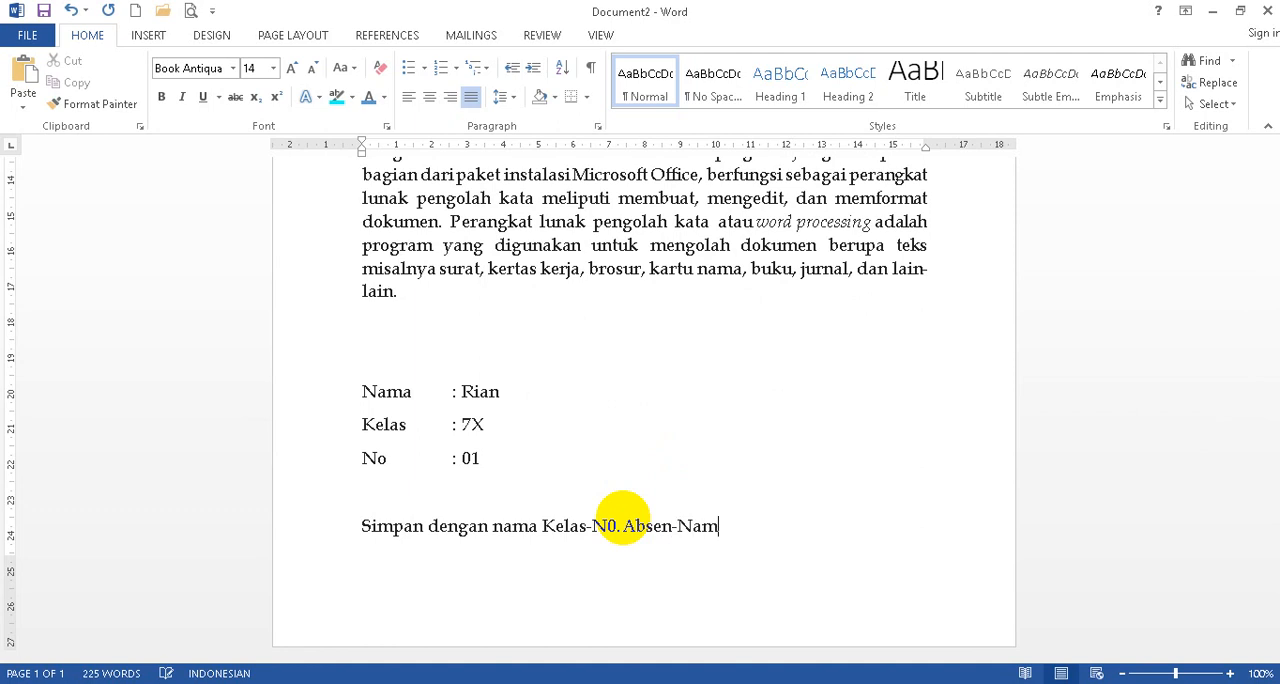
{"action": "type", "text": "a-Tugas Word"}
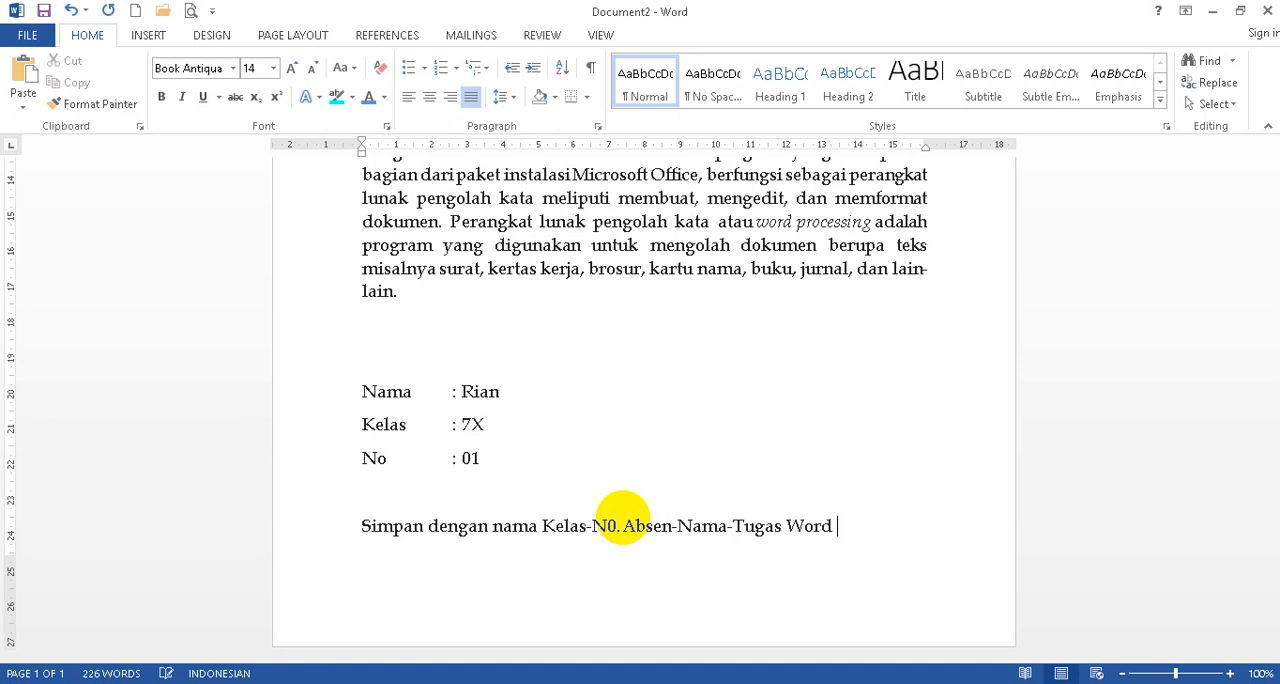
{"action": "type", "text": " 1"}
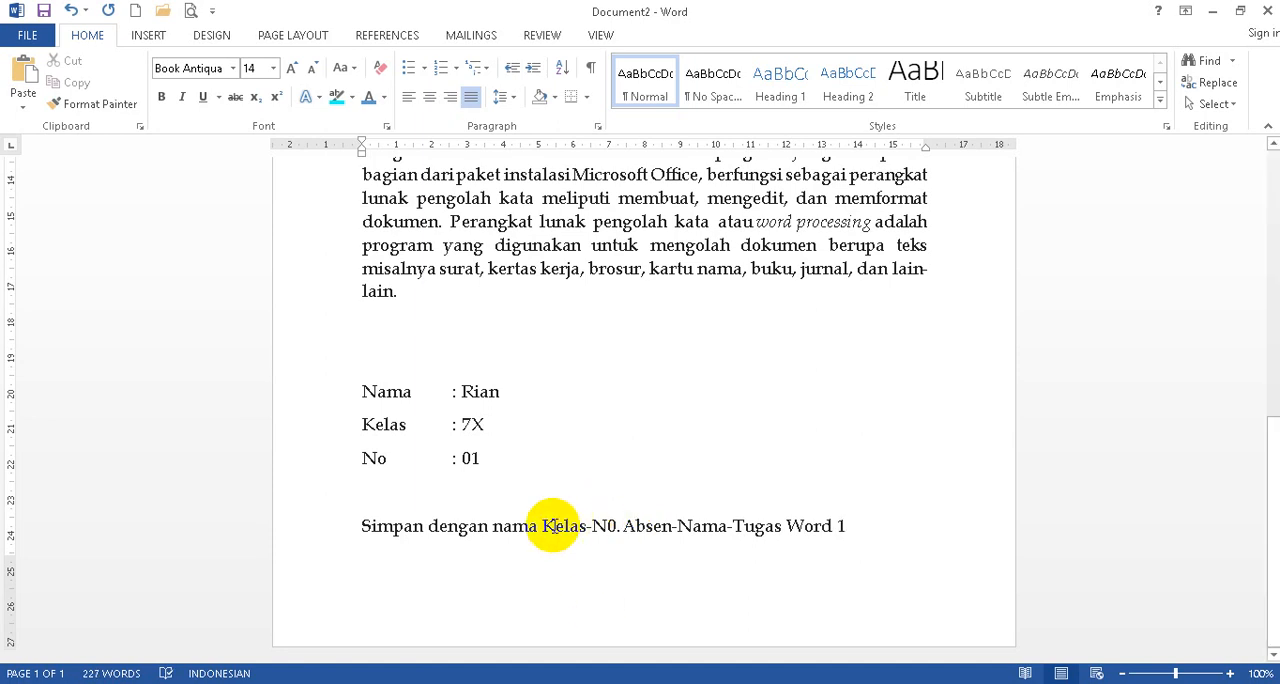
Make "Kelas-N0.Absen-Nama-Tugas Word 1" bold in the save instruction and clear the selection.
{"action": "left_click_drag", "start_coordinate": [552, 527], "coordinate": [863, 526]}
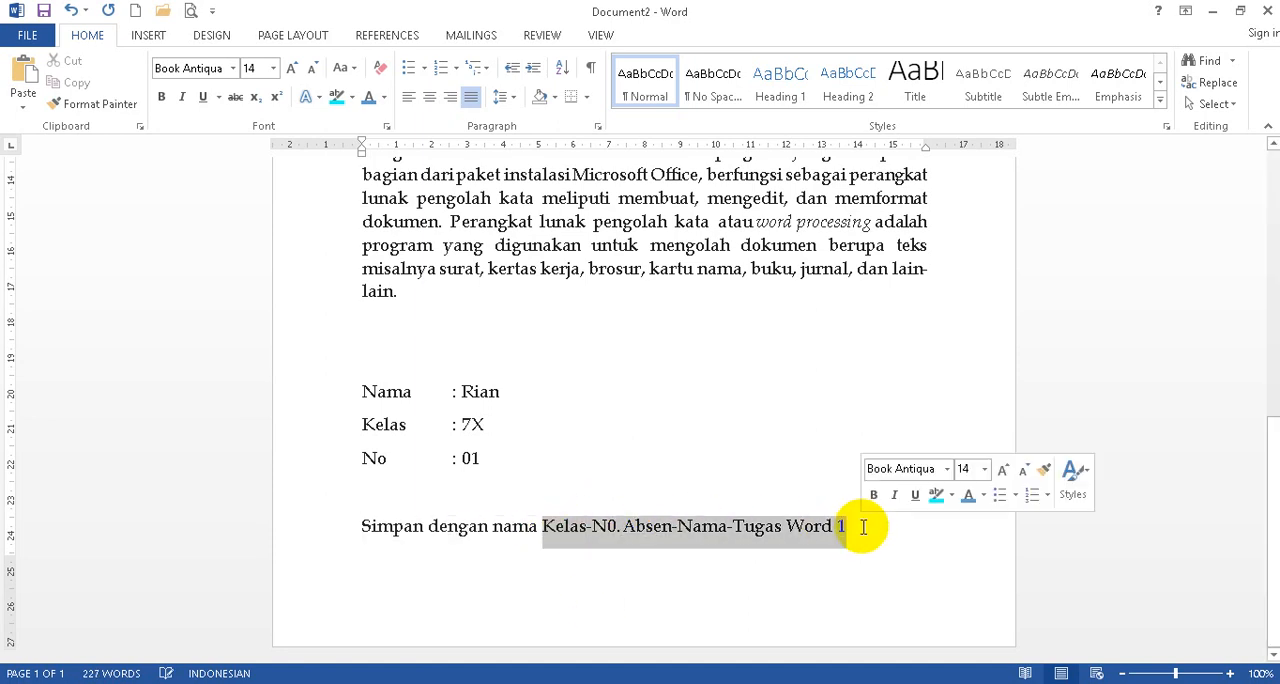
{"action": "left_click", "coordinate": [161, 96]}
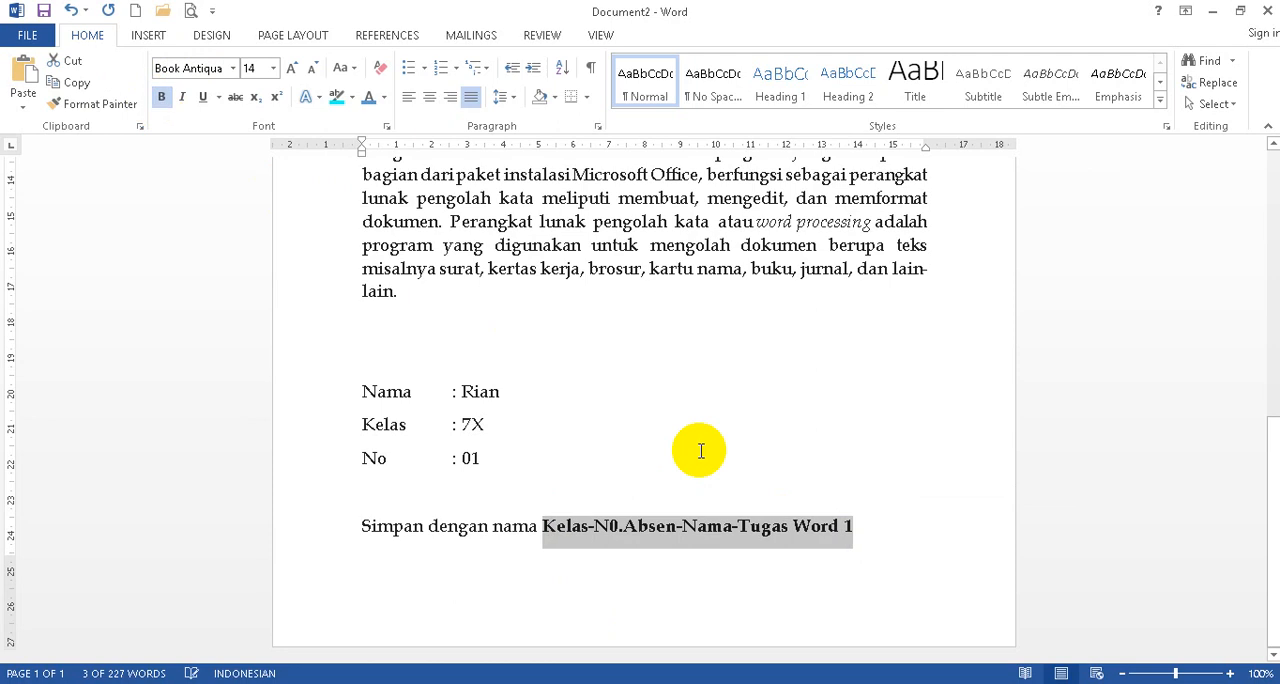
{"action": "left_click", "coordinate": [881, 517]}
Below the instruction, add a hyphenated example file name from 7X, 01, the student's first name and "Tugas Word 1".
{"action": "key", "text": "Return"}
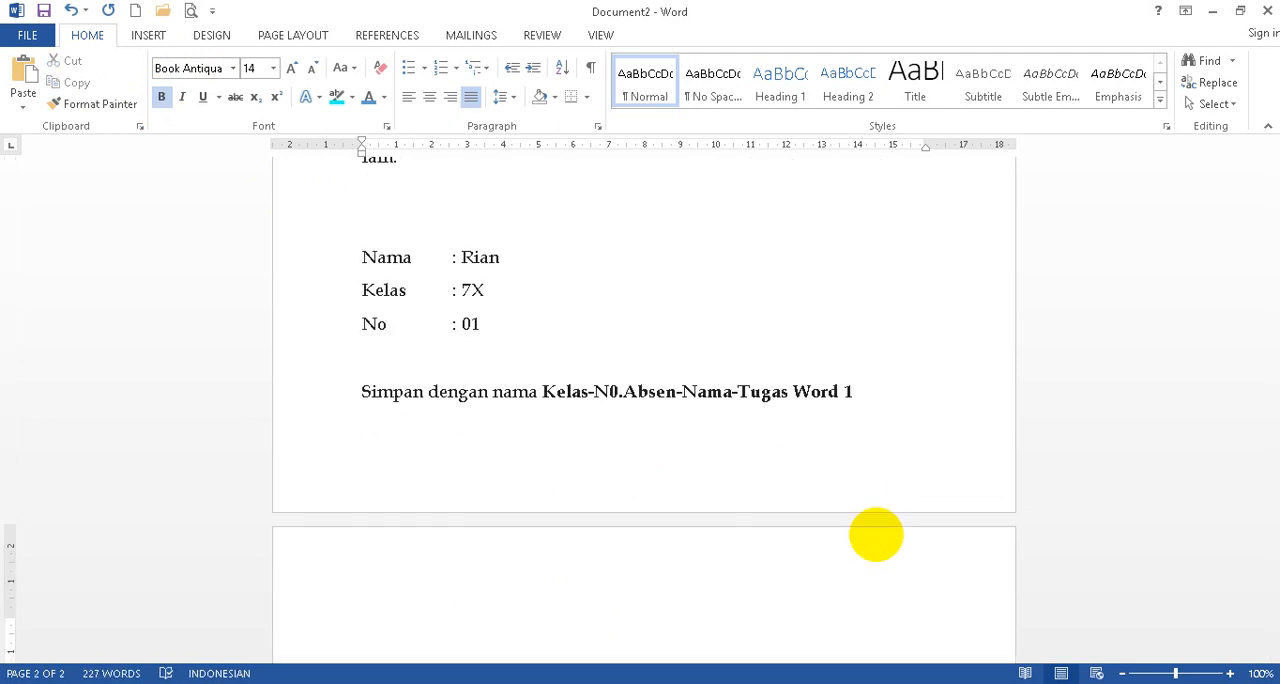
{"action": "type", "text": "7X-01-Rian-Tugas"}
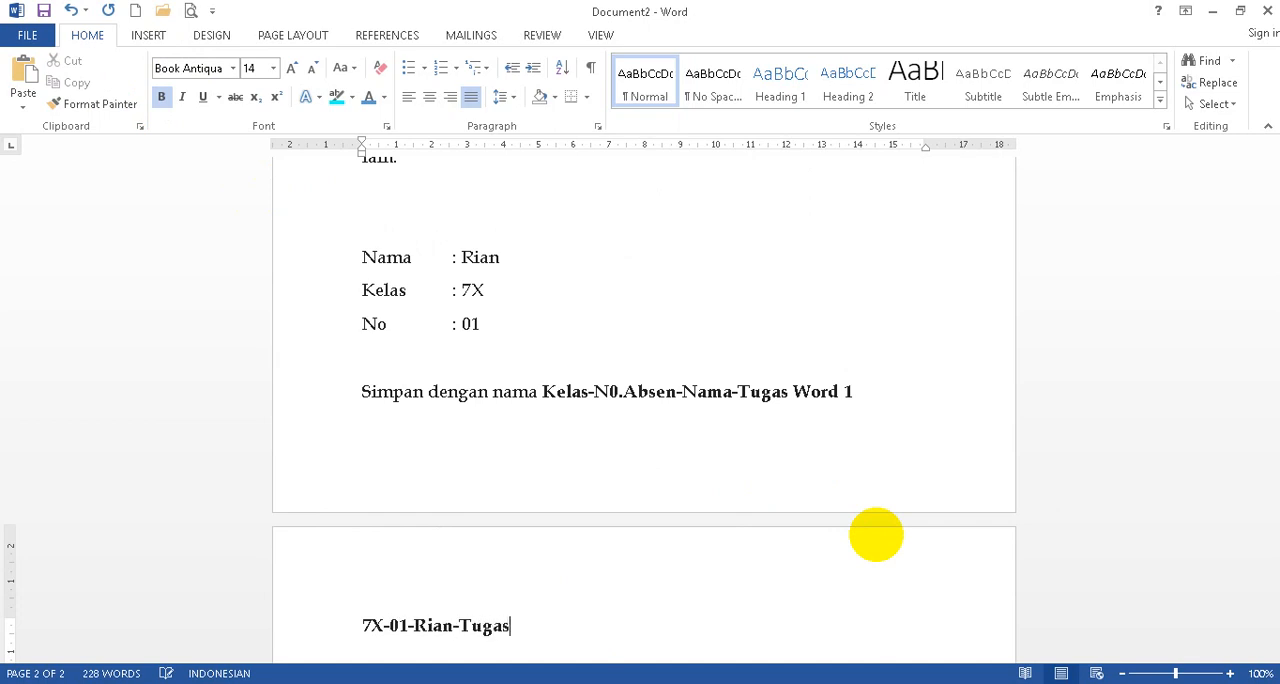
{"action": "type", "text": " Word 1"}
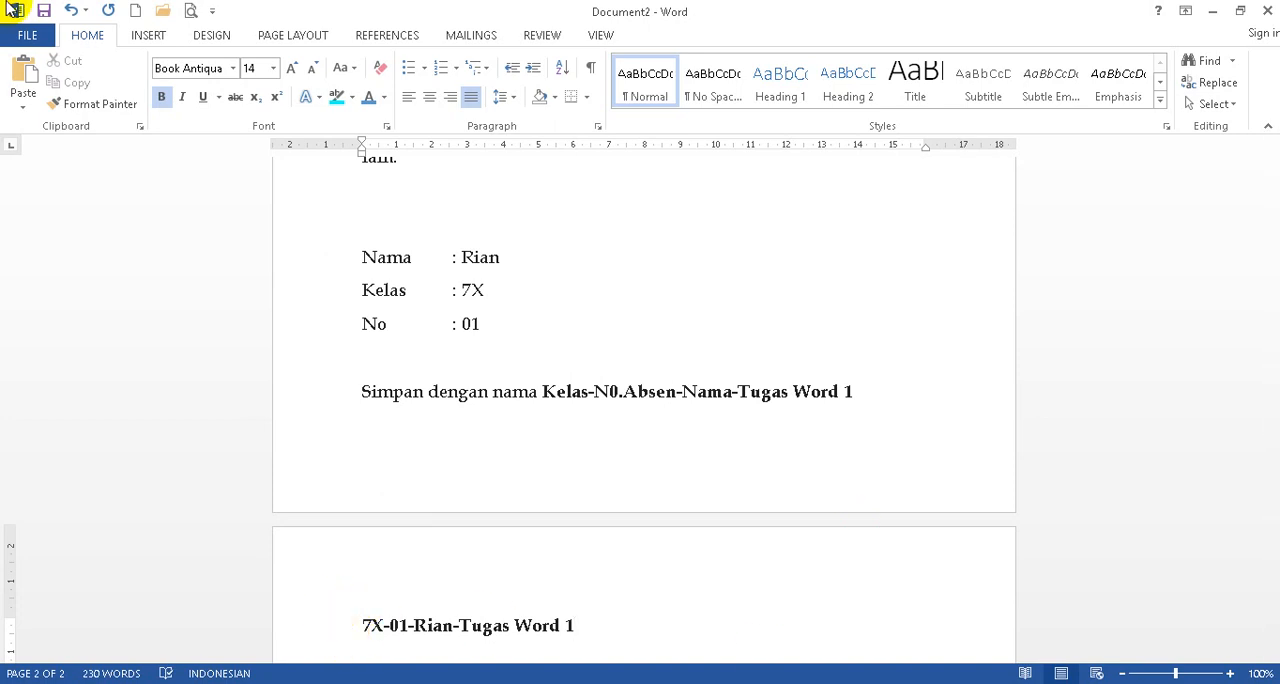
Copy the example file name and save the document under it as a Word Document in the Documents folder.
{"action": "left_click_drag", "start_coordinate": [363, 625], "coordinate": [573, 625]}
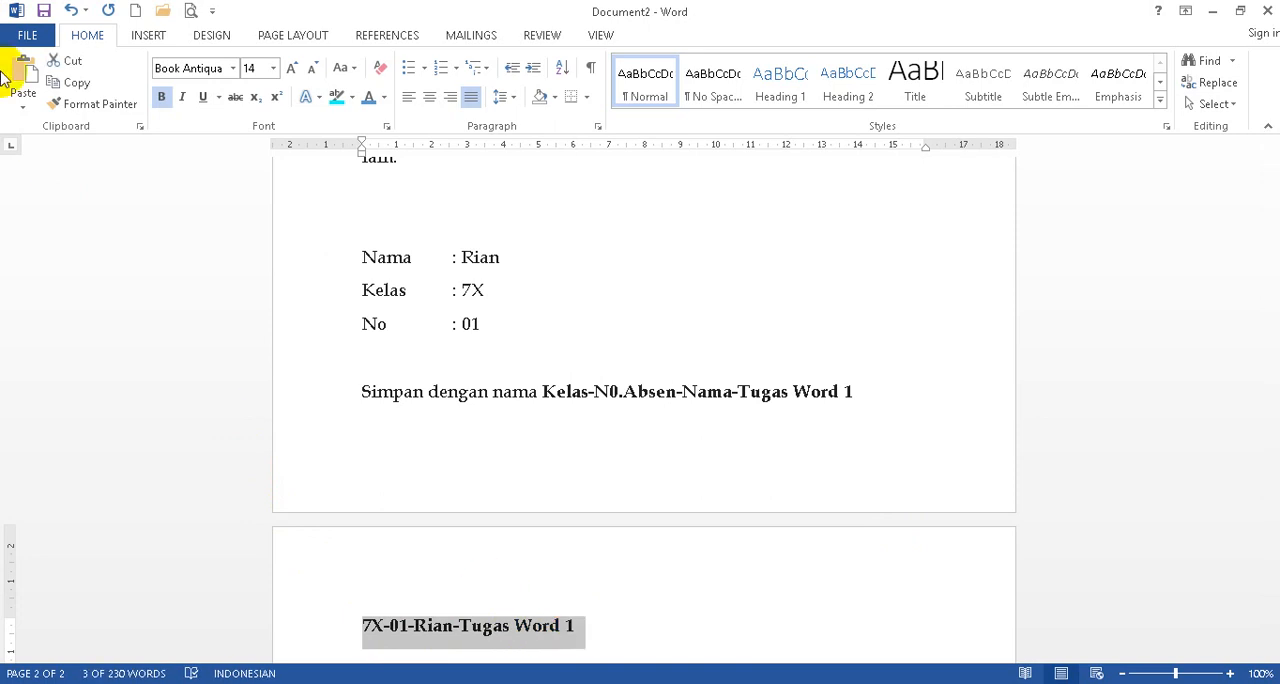
{"action": "left_click", "coordinate": [18, 35]}
{"action": "left_click", "coordinate": [47, 228]}
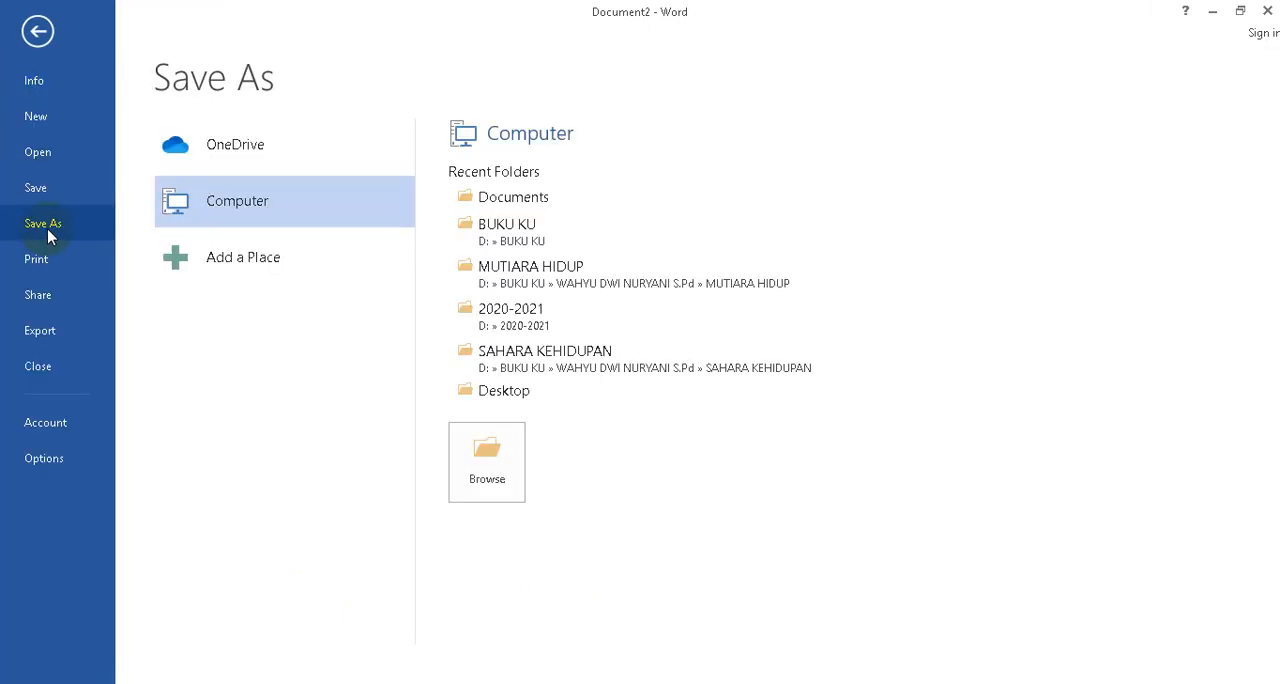
{"action": "left_click", "coordinate": [470, 207]}
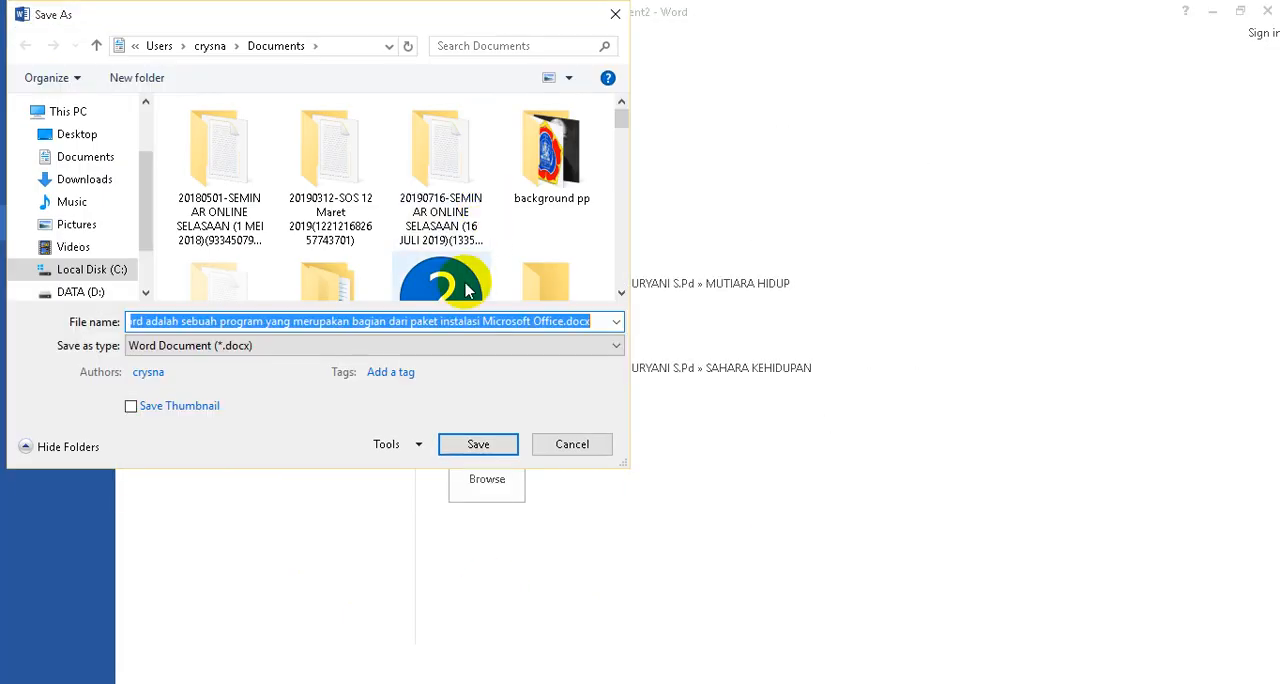
{"action": "type", "text": "TI-01-Rian-Tugas Word 1"}
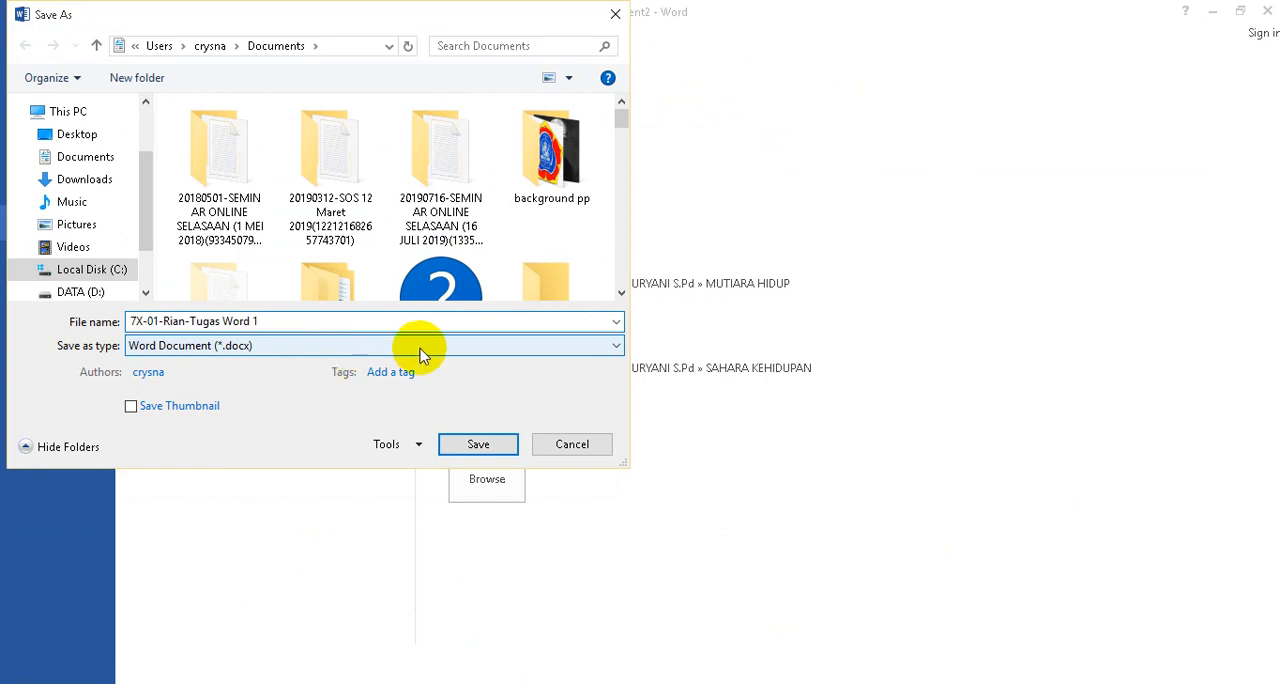
{"action": "left_click", "coordinate": [489, 444]}
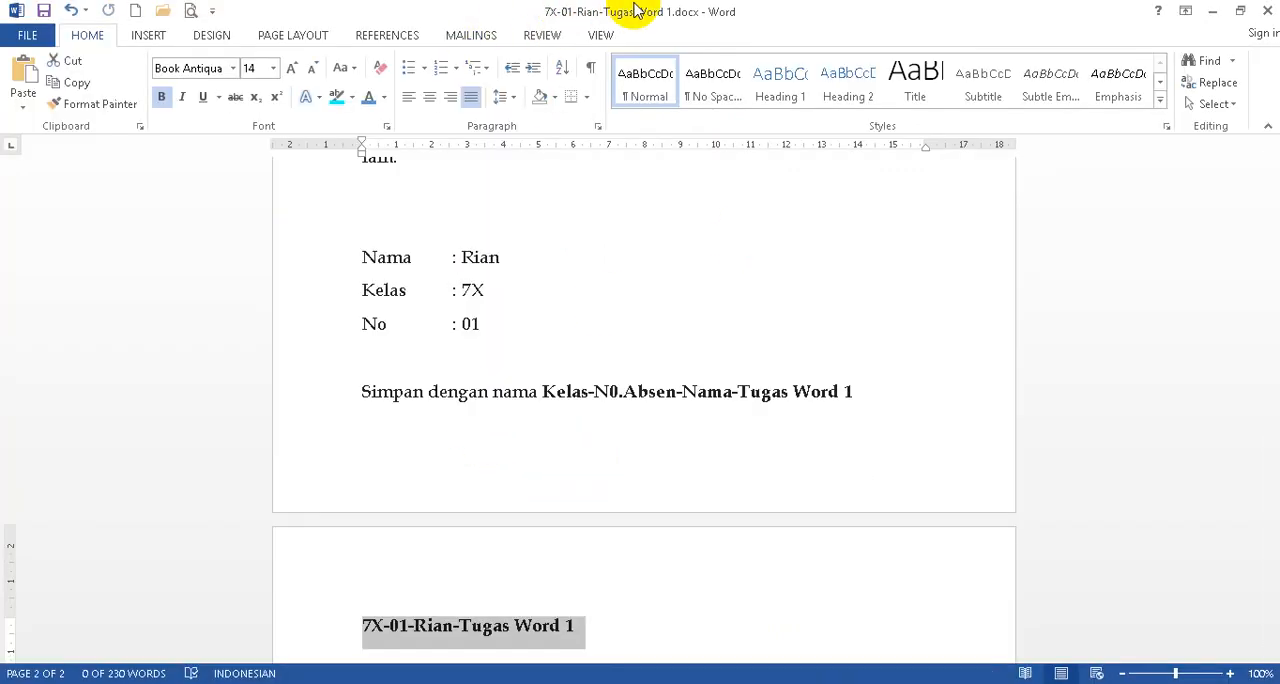
{"action": "scroll", "coordinate": [803, 333], "scroll_direction": "up", "scroll_amount": 5}
{"action": "left_click_drag", "start_coordinate": [1273, 286], "coordinate": [1272, 176]}
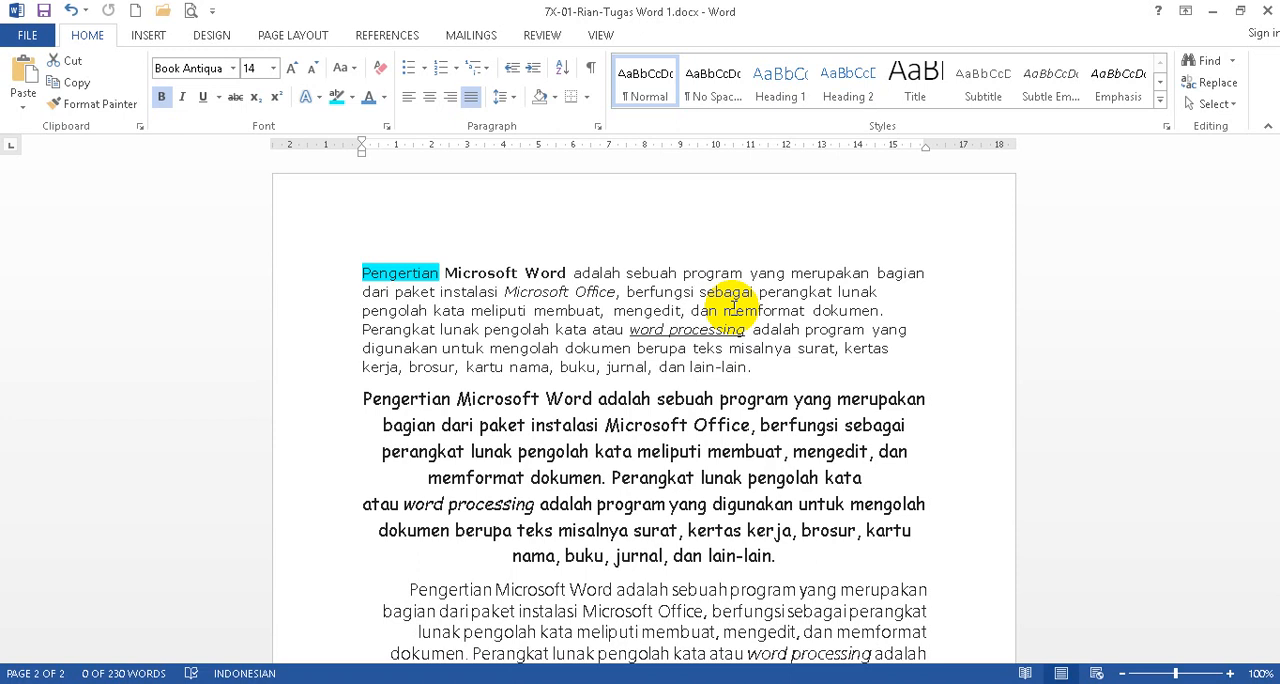
Review the finished exercise document, from the four formatted paragraphs to the student details and the save instruction.
{"action": "scroll", "coordinate": [576, 372], "scroll_direction": "down", "scroll_amount": 1}
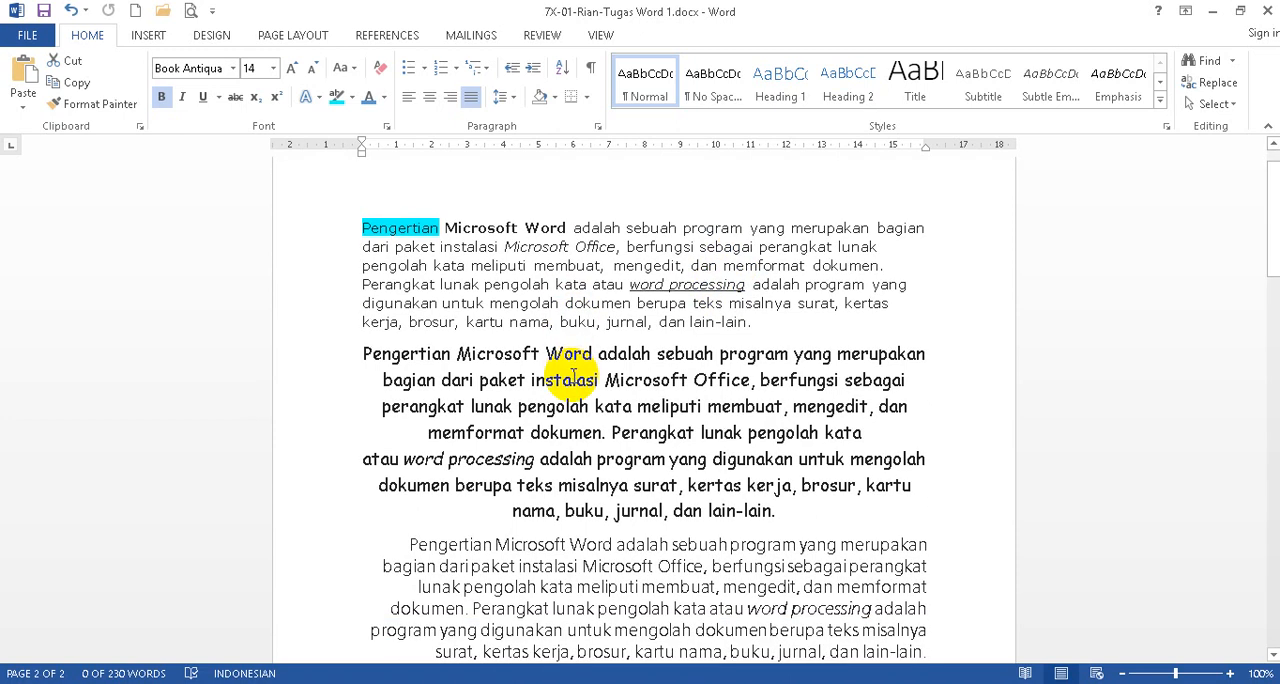
{"action": "scroll", "coordinate": [570, 378], "scroll_direction": "down", "scroll_amount": 3}
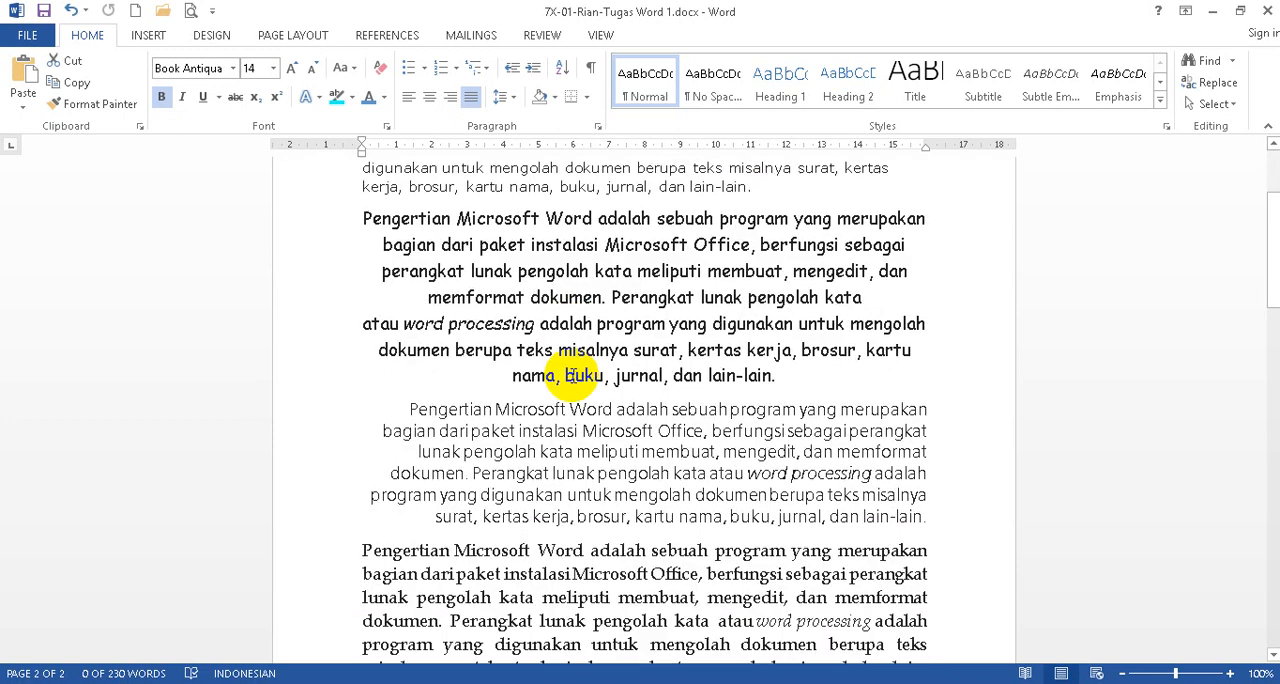
{"action": "scroll", "coordinate": [566, 388], "scroll_direction": "up", "scroll_amount": 1}
{"action": "scroll", "coordinate": [566, 388], "scroll_direction": "up", "scroll_amount": 3}
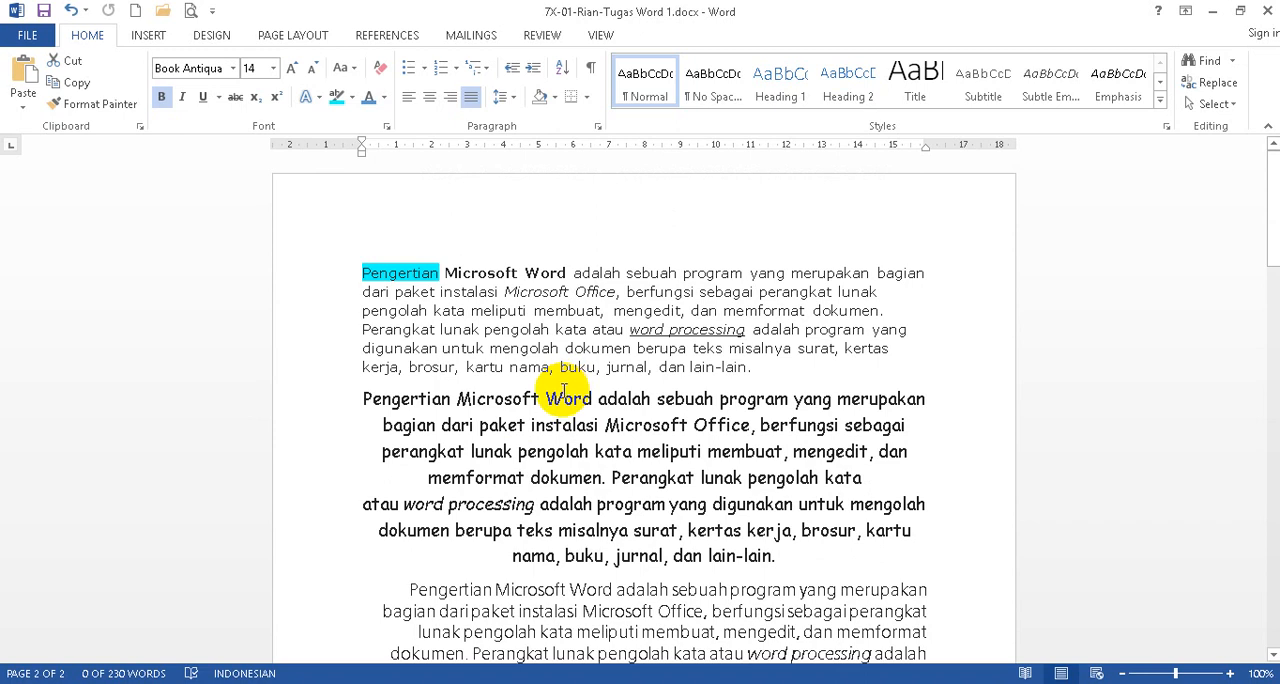
{"action": "scroll", "coordinate": [560, 393], "scroll_direction": "down", "scroll_amount": 10}
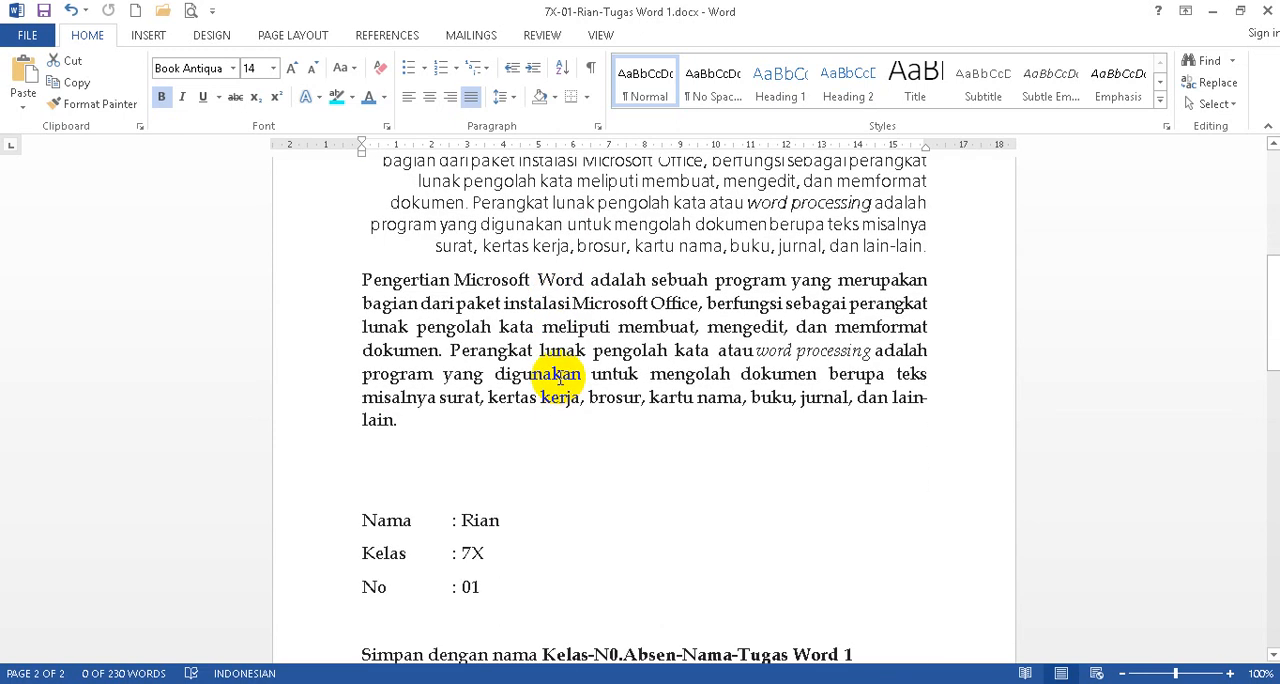
{"action": "scroll", "coordinate": [556, 372], "scroll_direction": "up", "scroll_amount": 2}
{"action": "scroll", "coordinate": [558, 370], "scroll_direction": "up", "scroll_amount": 6}
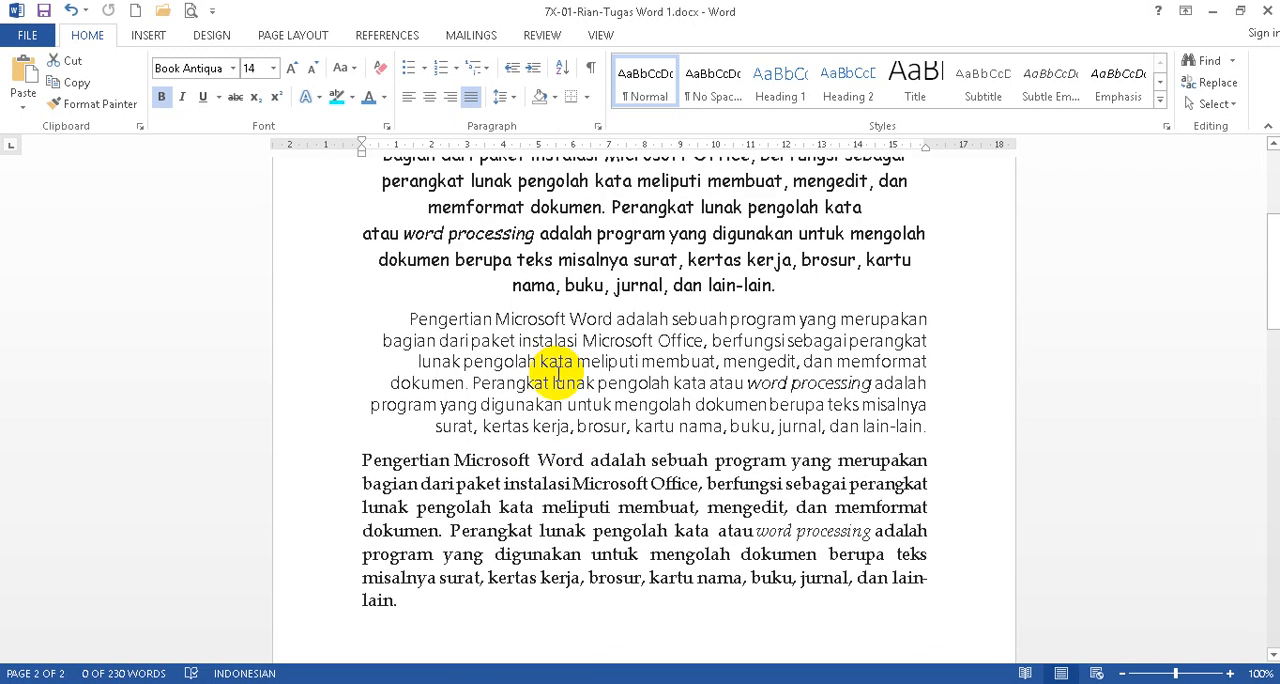
{"action": "scroll", "coordinate": [554, 381], "scroll_direction": "up", "scroll_amount": 2}
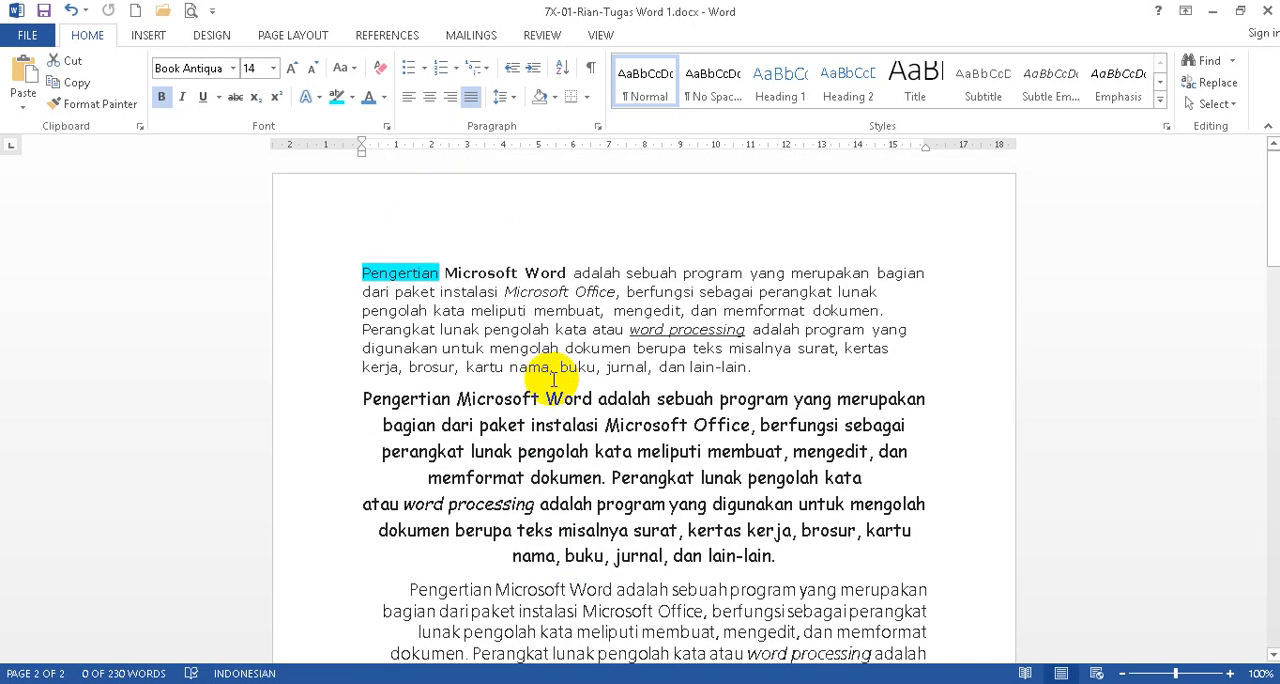